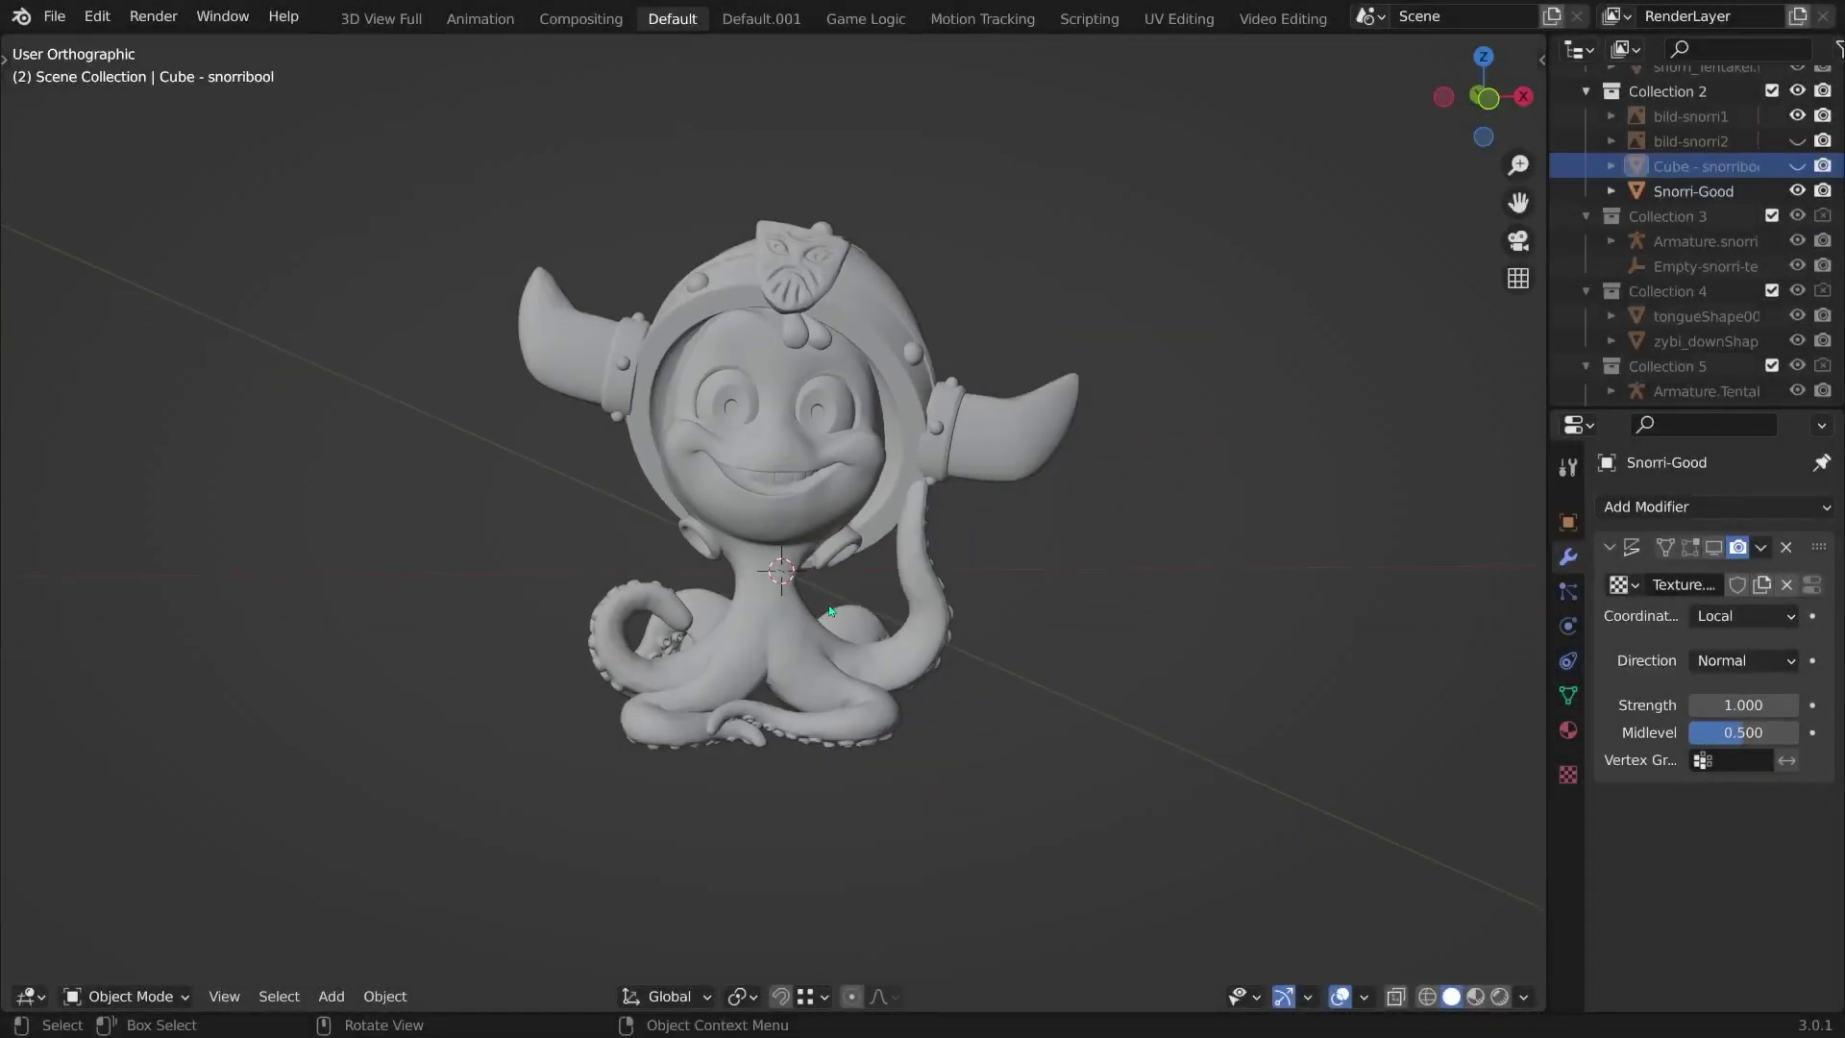
- Shade the sculpted character pair in the viewport with the red clay MatCap and examine the model from several angles
{"action": "middle_click_drag", "start_coordinate": [1063, 623], "coordinate": [971, 653]}
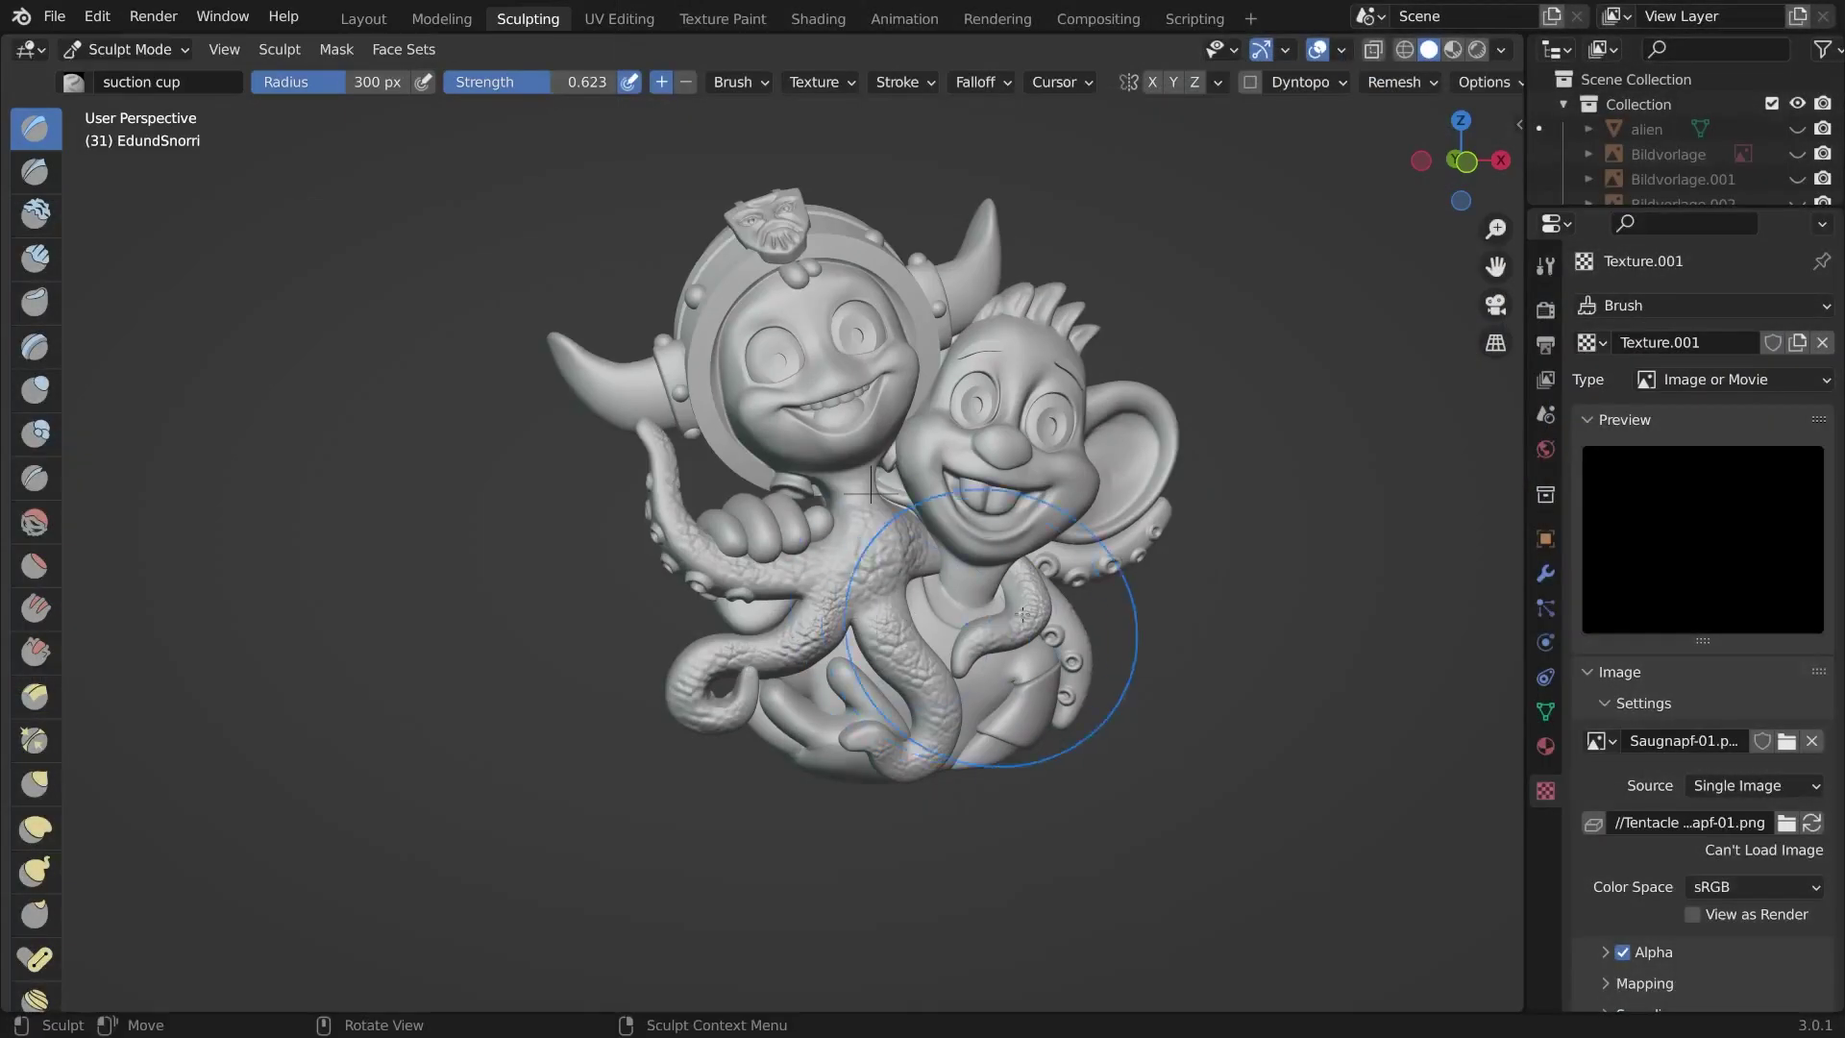
{"action": "mouse_move", "coordinate": [947, 906]}
{"action": "middle_mouse_down"}
{"action": "mouse_move", "coordinate": [906, 823]}
{"action": "mouse_move", "coordinate": [903, 680]}
{"action": "middle_mouse_up"}
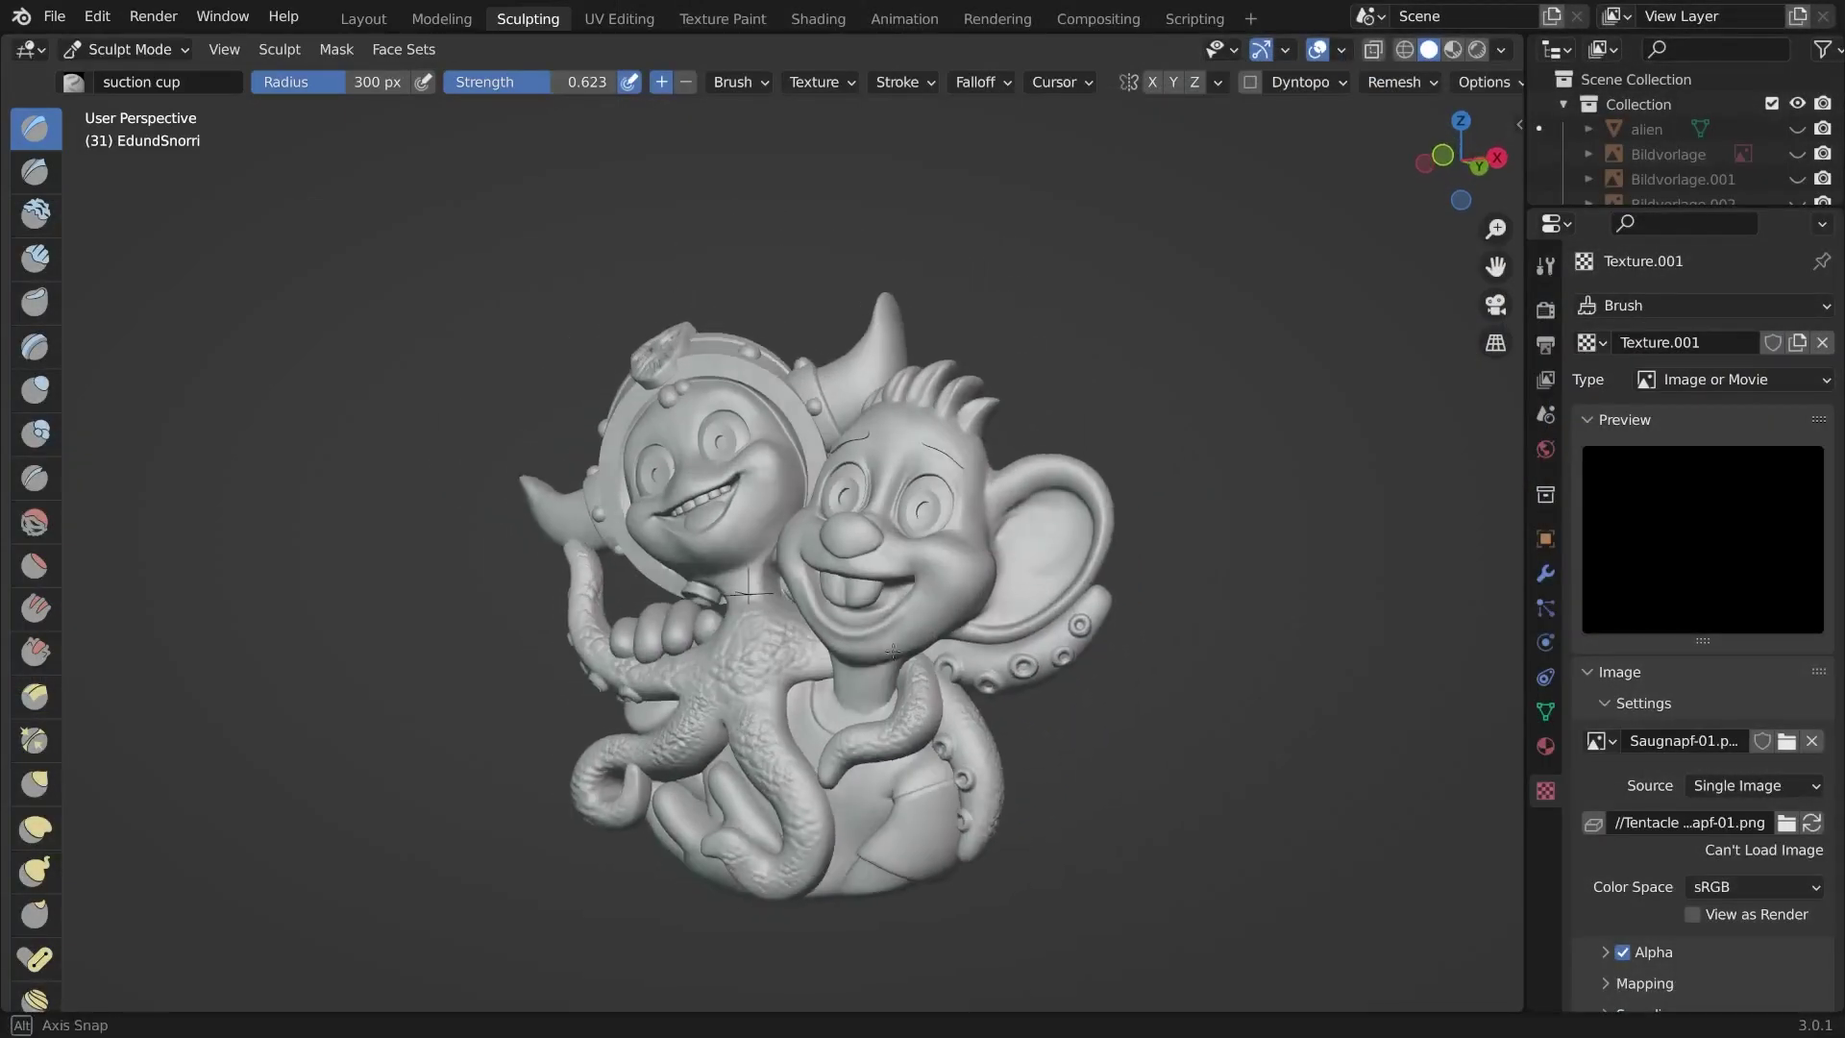
{"action": "scroll", "coordinate": [903, 681], "scroll_direction": "up", "scroll_amount": 3}
{"action": "left_click", "coordinate": [1501, 49]}
{"action": "left_click", "coordinate": [1479, 231]}
{"action": "left_click", "coordinate": [1045, 471]}
{"action": "middle_click_drag", "start_coordinate": [1045, 471], "coordinate": [864, 480]}
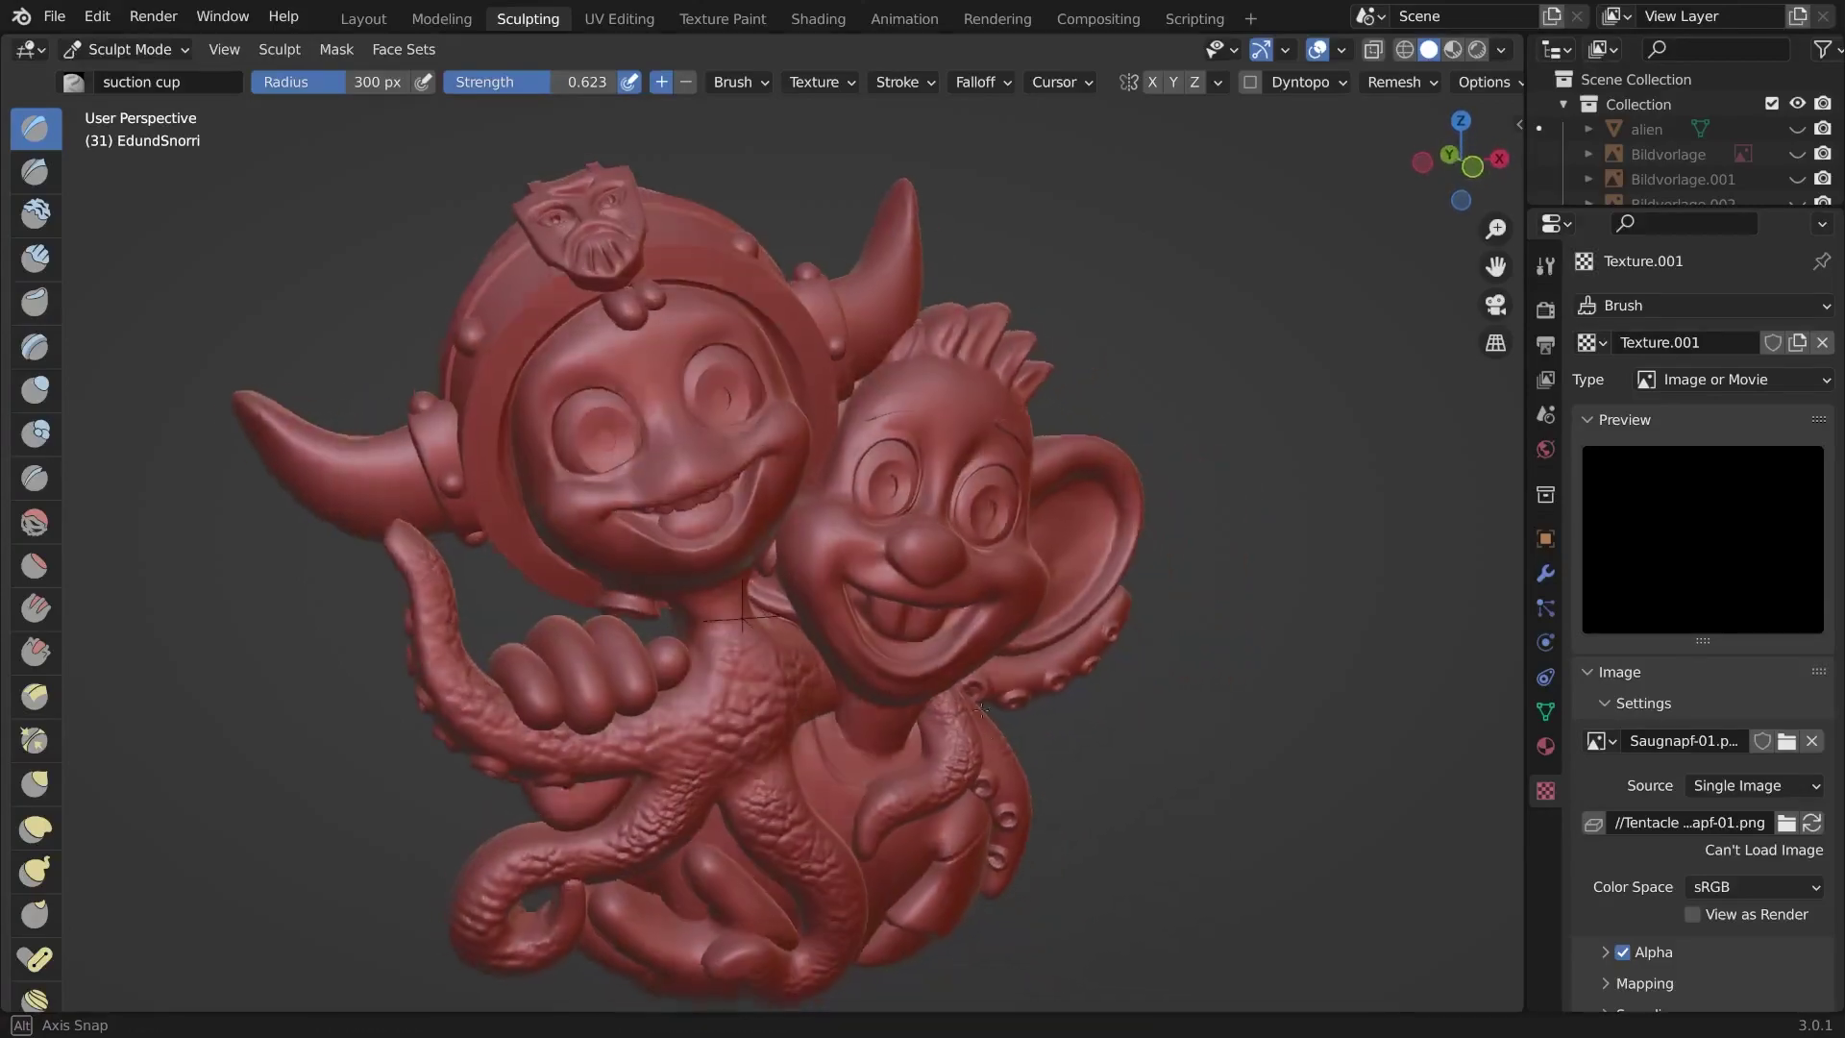
{"action": "middle_click_drag", "start_coordinate": [980, 709], "coordinate": [967, 638]}
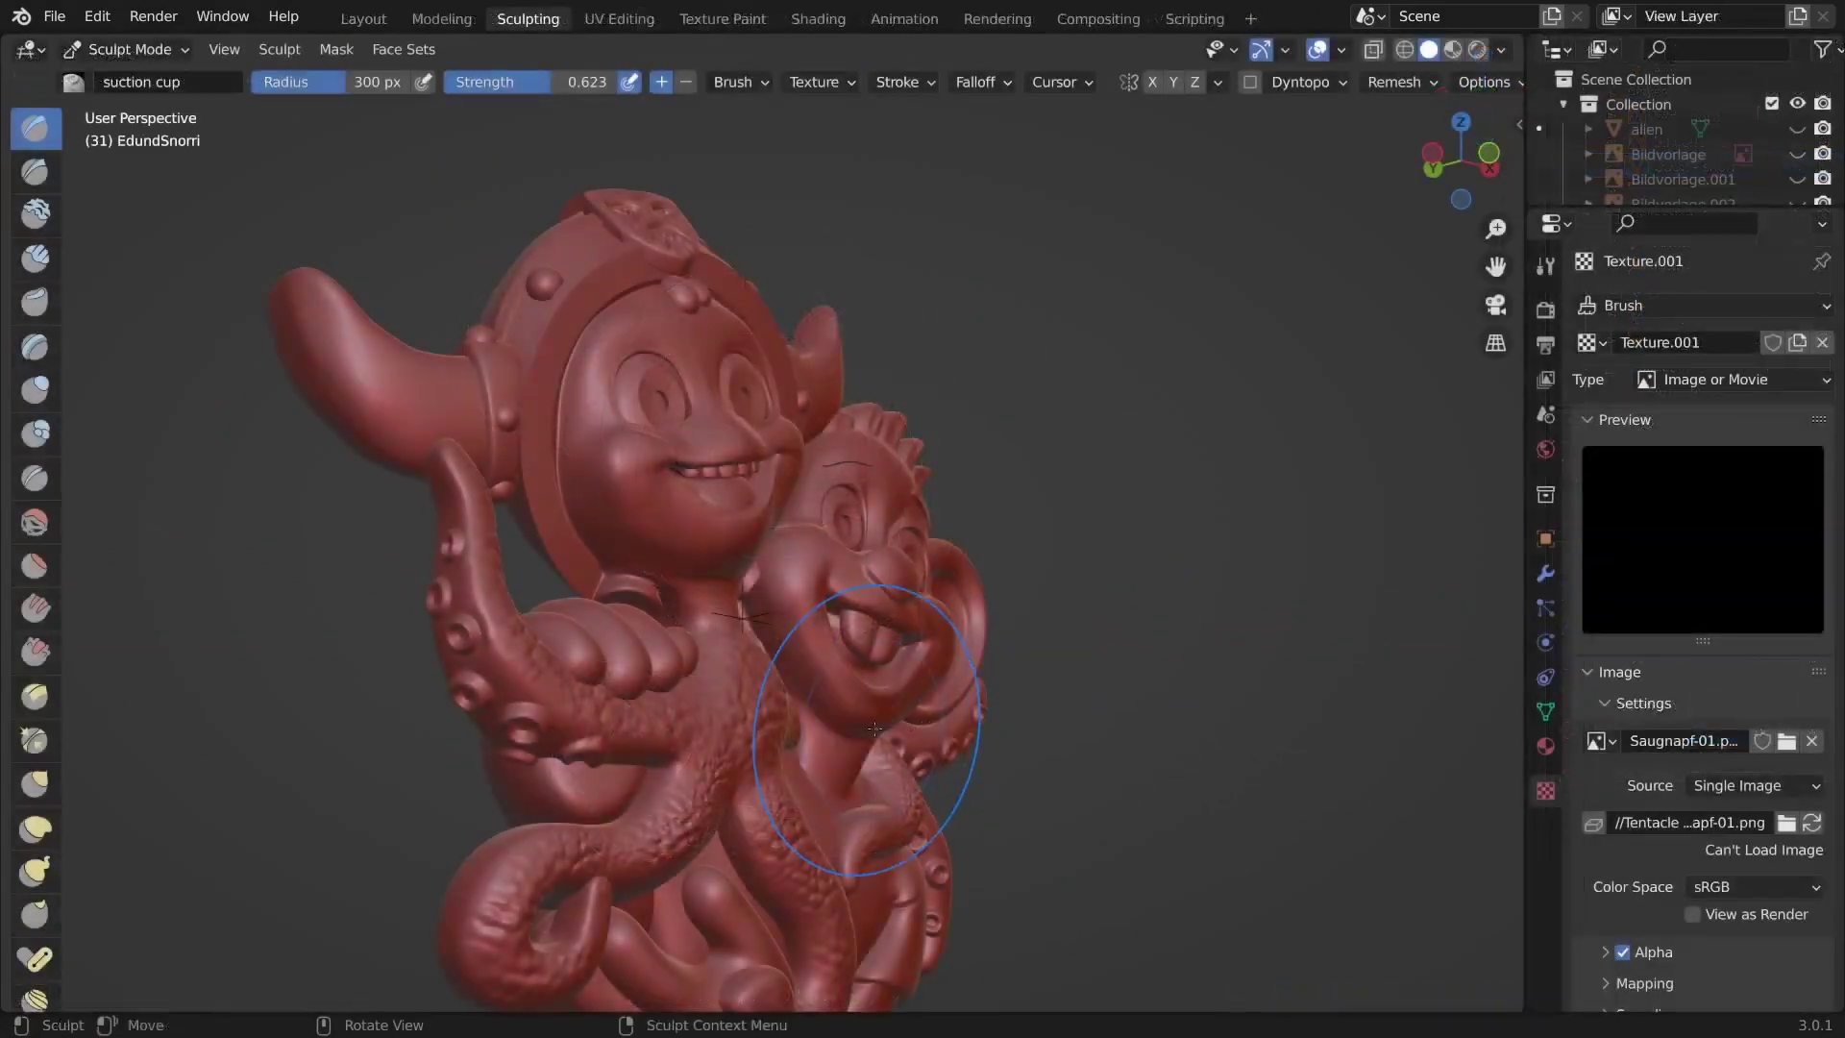
{"action": "middle_click_drag", "start_coordinate": [875, 729], "coordinate": [778, 723]}
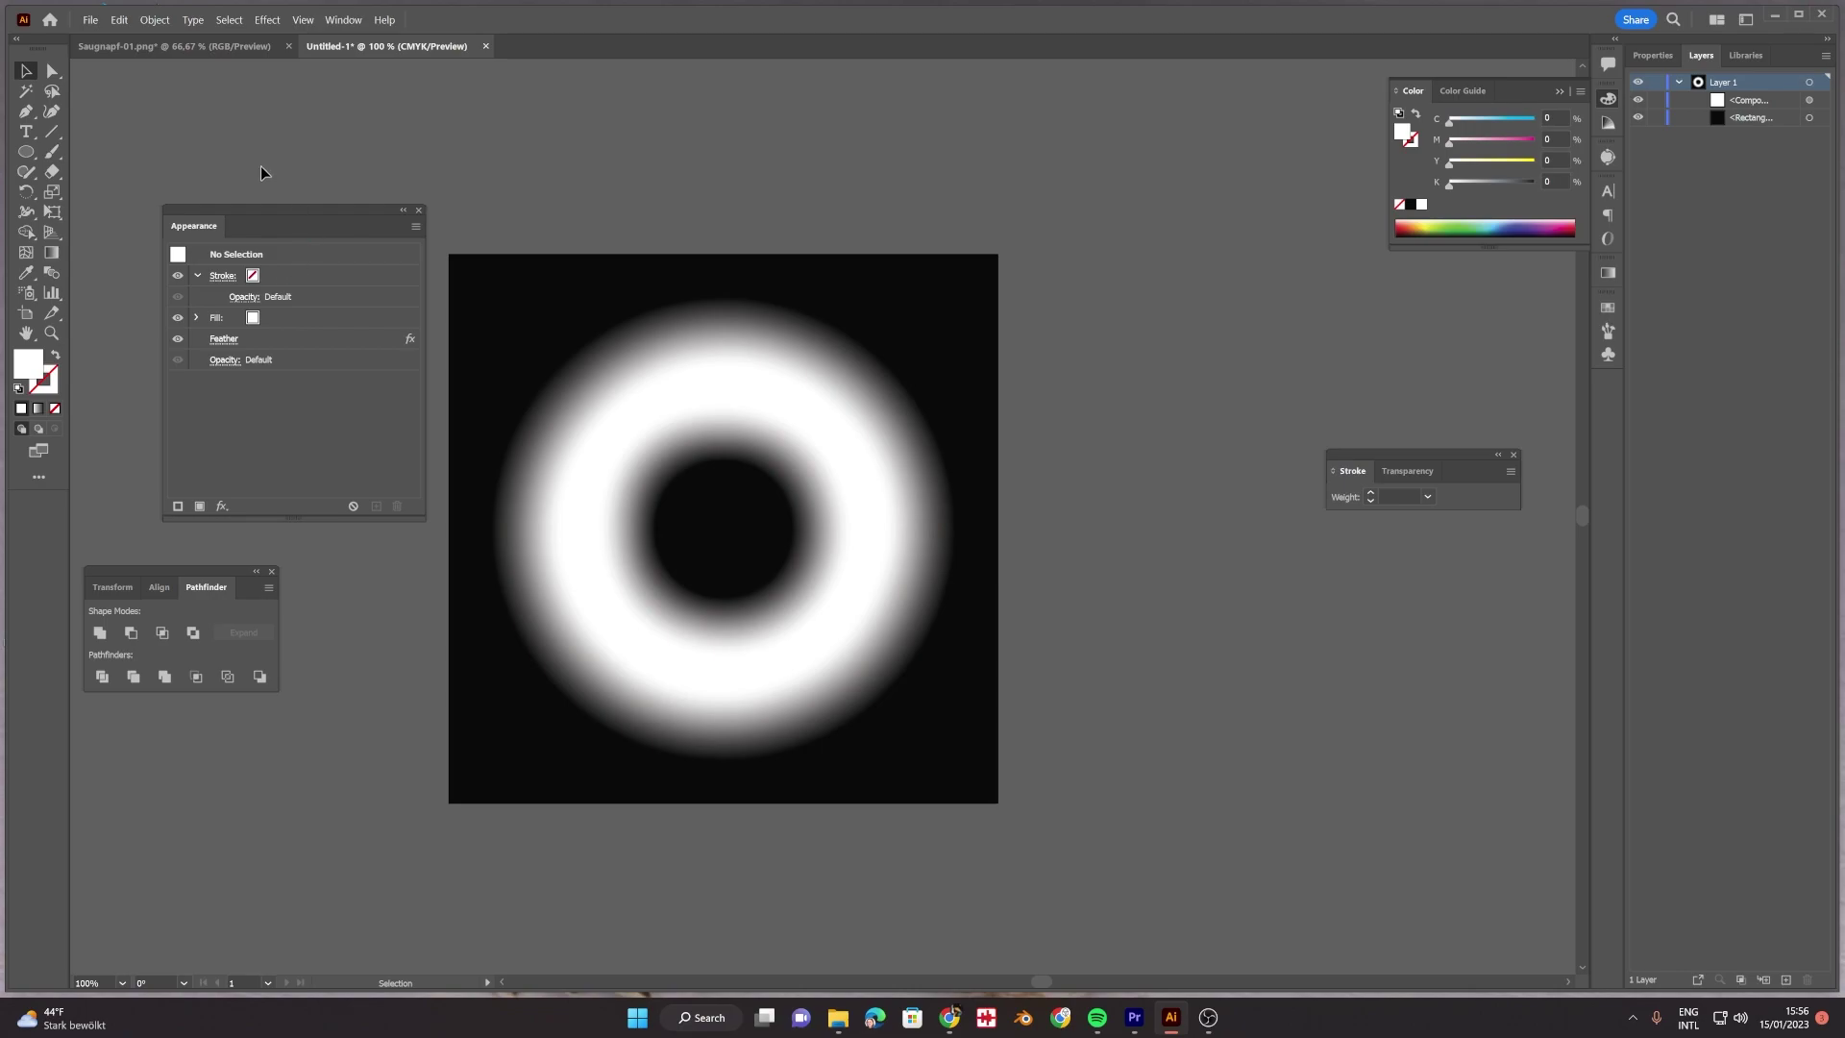
{"action": "left_click", "coordinate": [269, 20]}
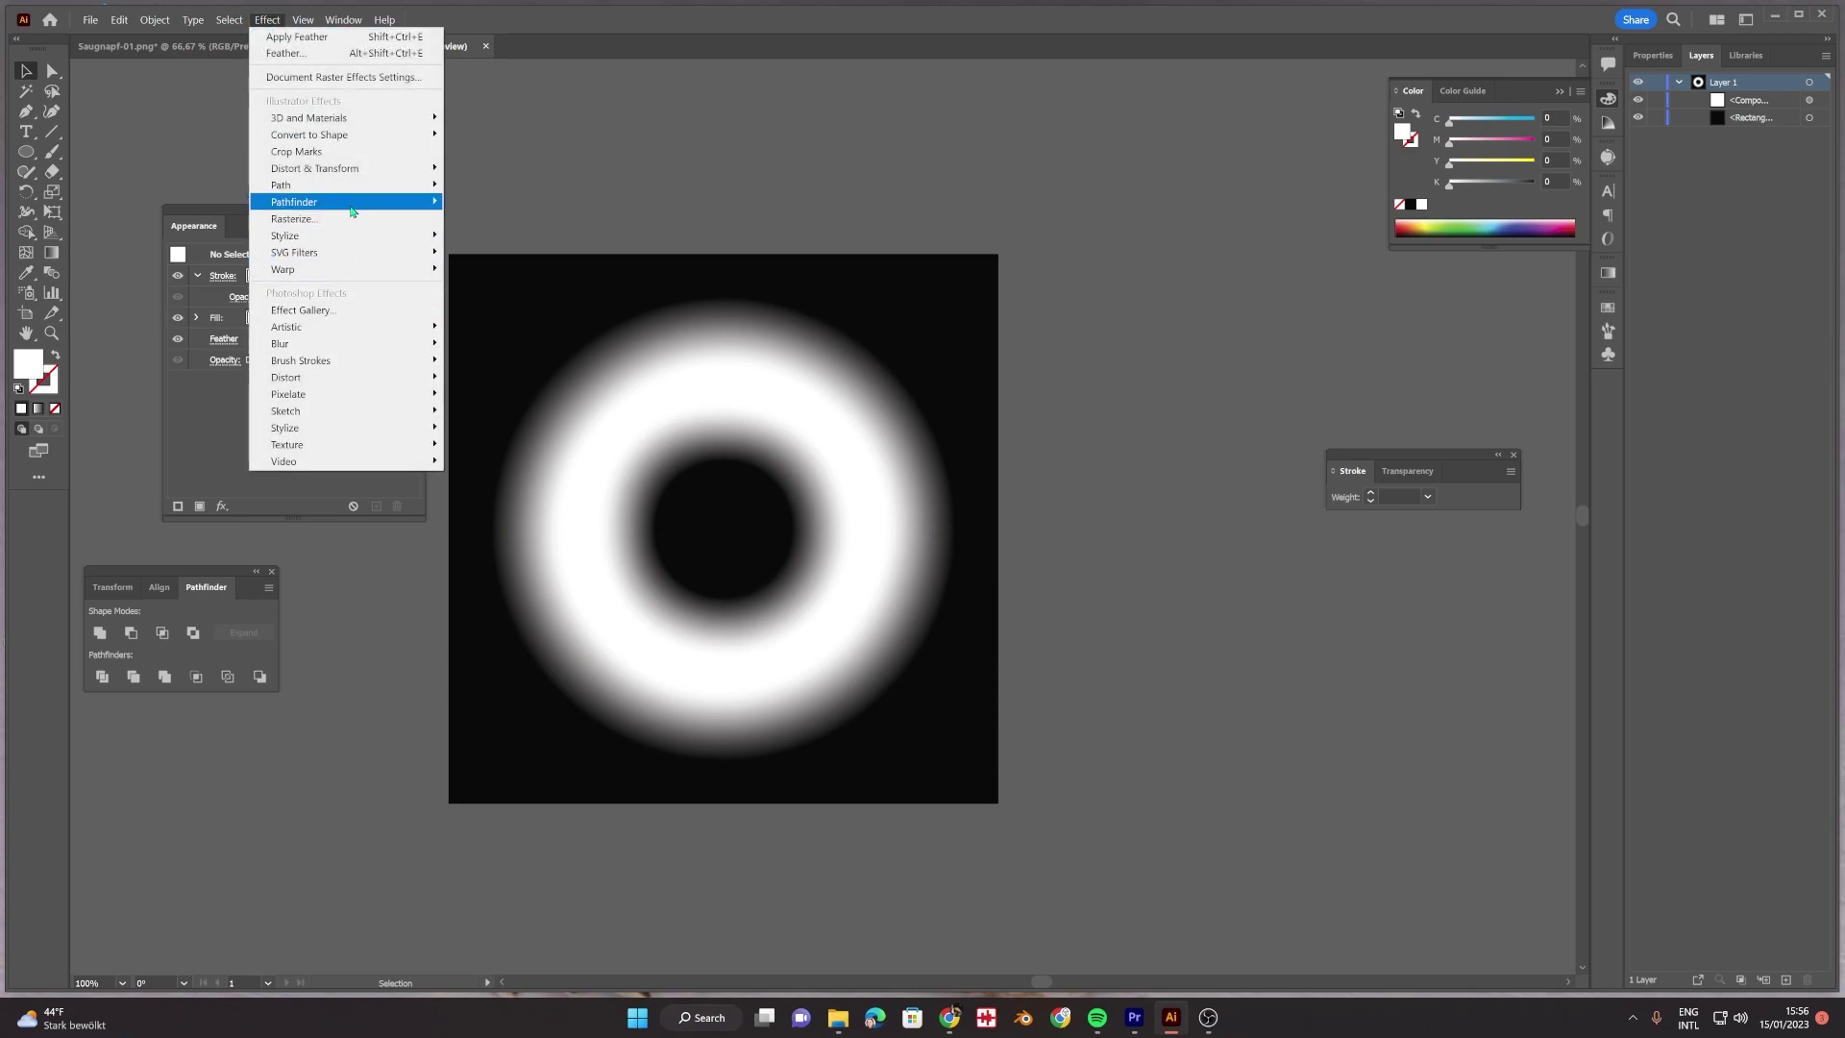
{"action": "mouse_move", "coordinate": [354, 238]}
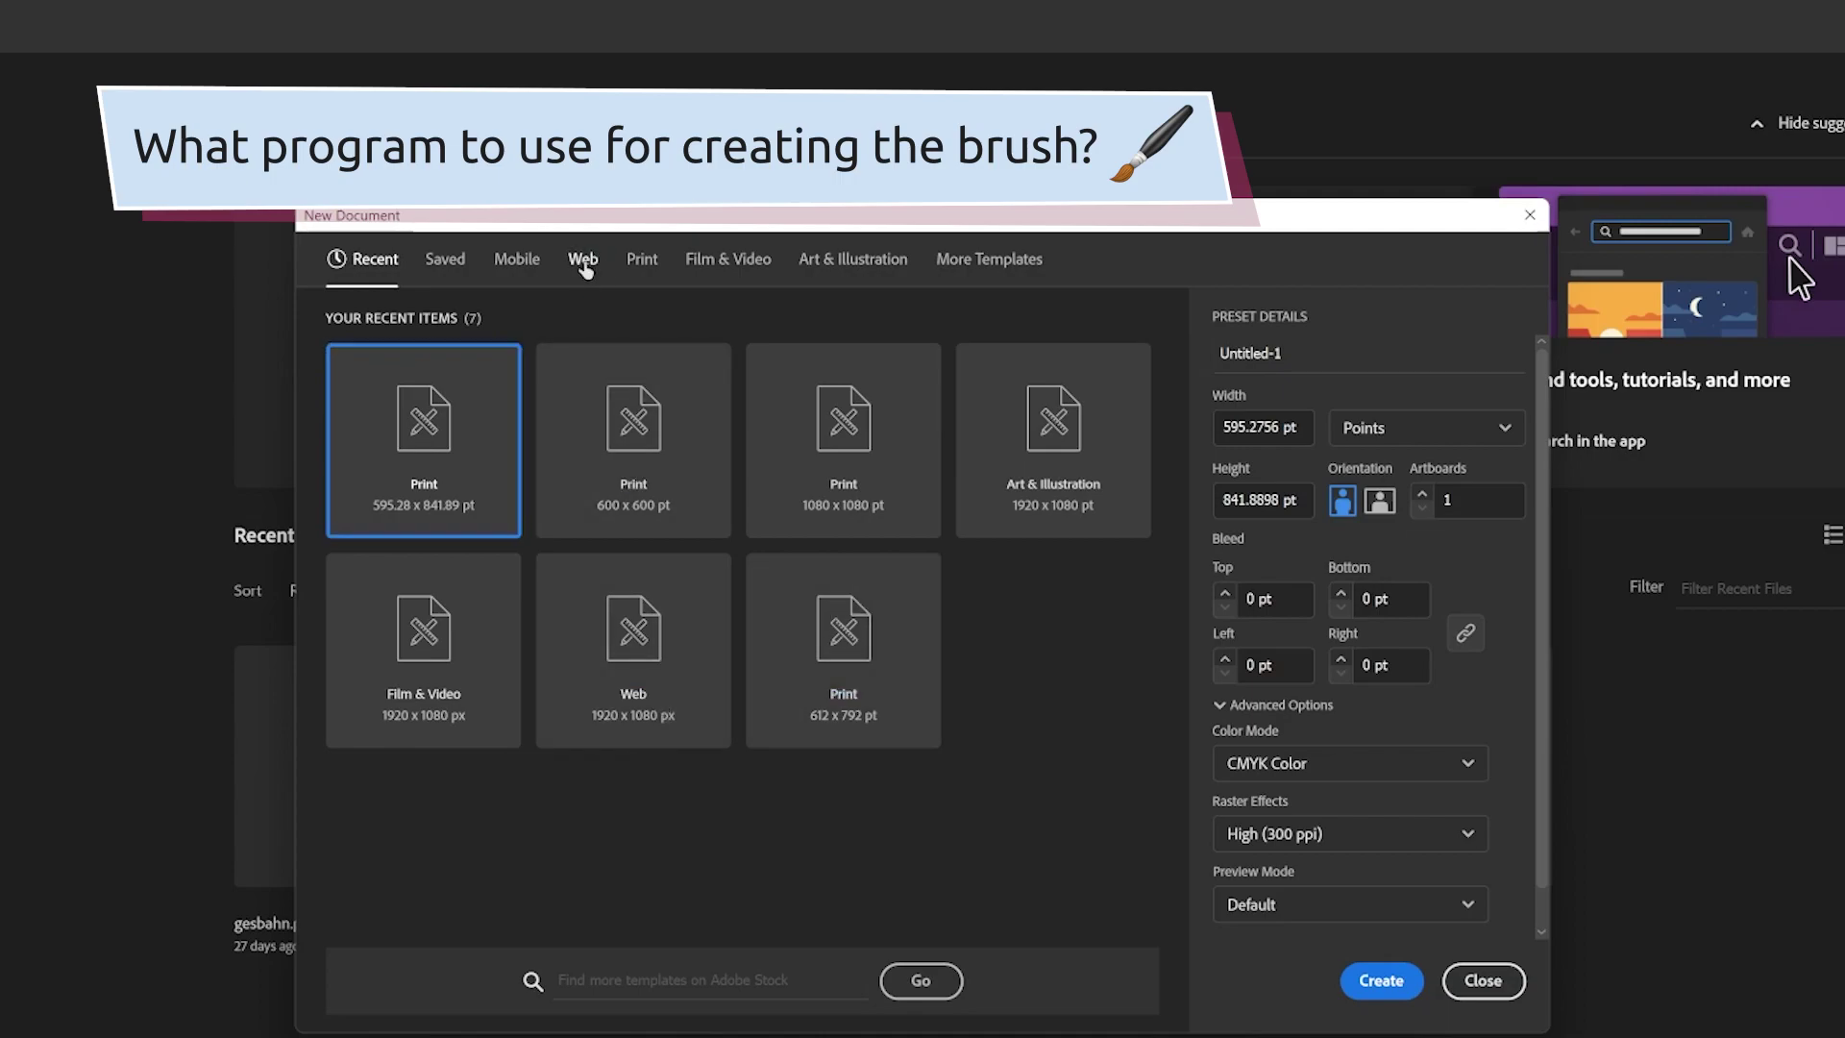
- Configure a new Illustrator document from the Web presets with a size of 1000 × 1000 px
{"action": "left_click", "coordinate": [584, 269]}
{"action": "double_click", "coordinate": [1236, 428]}
{"action": "type", "text": "400"}
{"action": "key", "text": "Tab"}
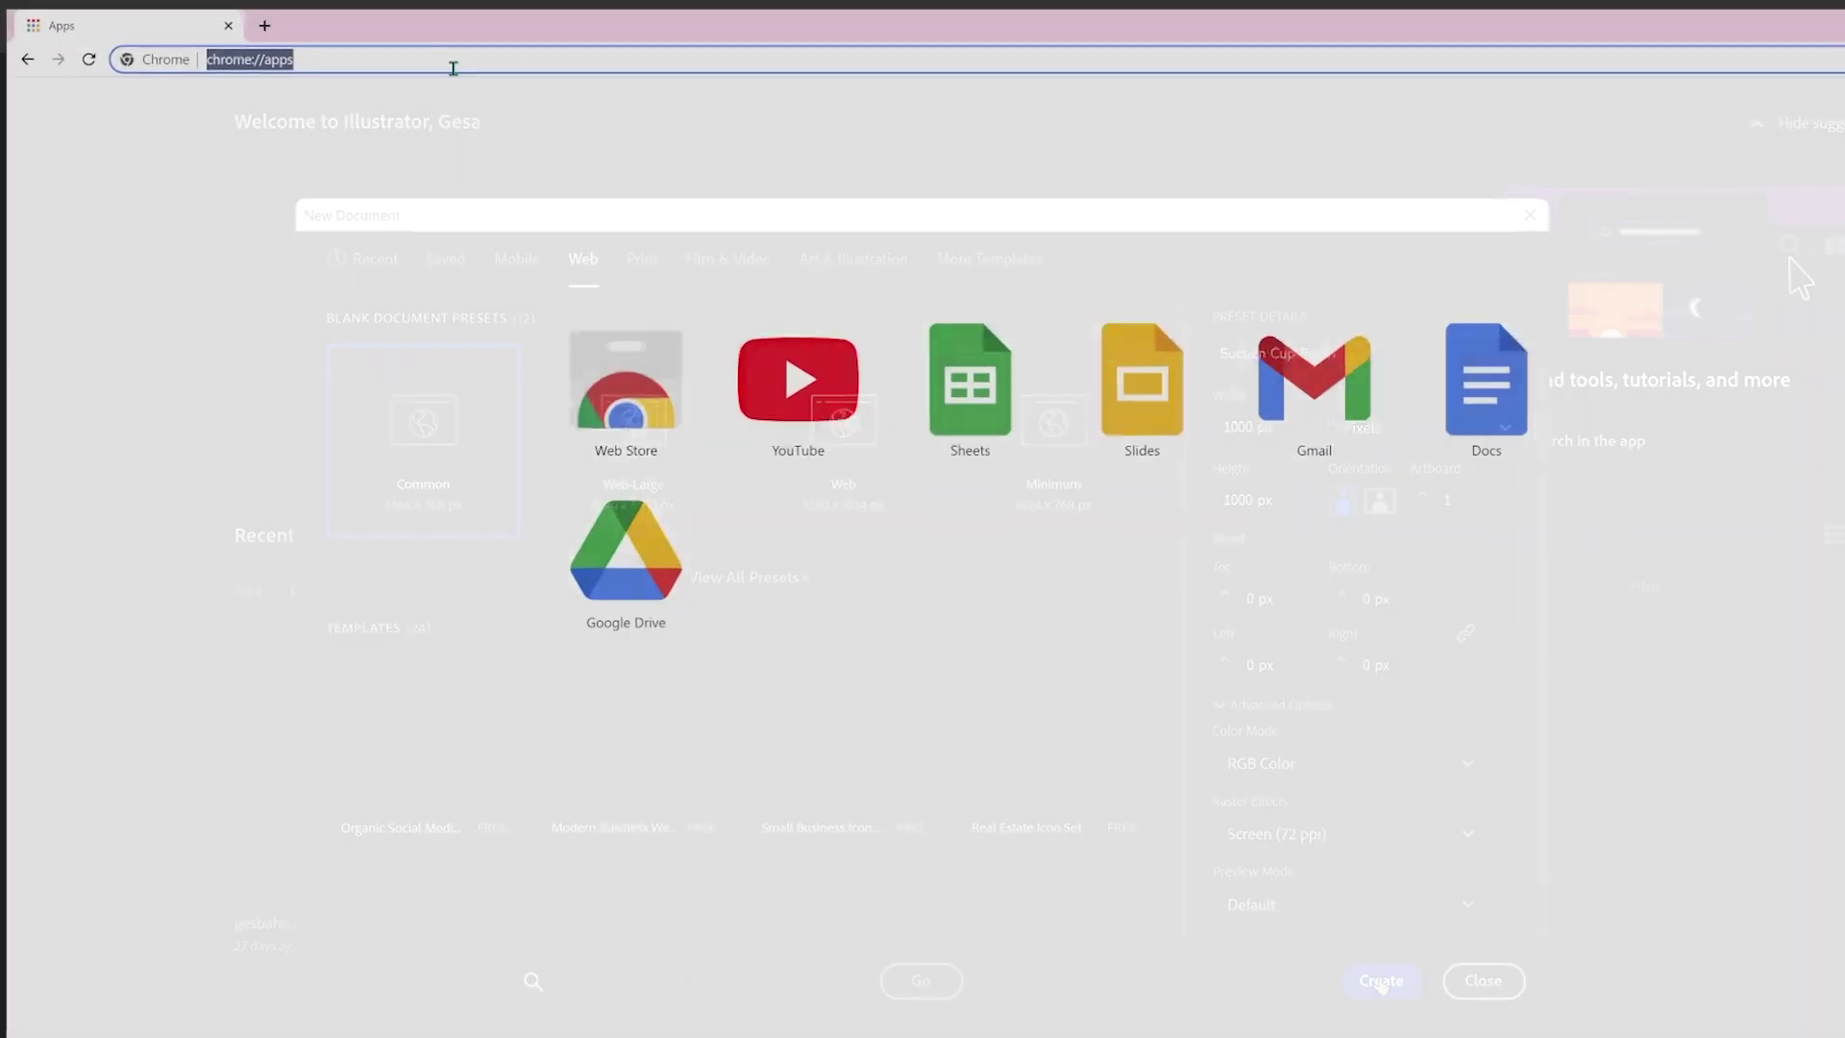
- Switch to Chrome, search Google for "black white texture" and browse black-and-white images suitable as brush textures
{"action": "type", "text": "black white "}
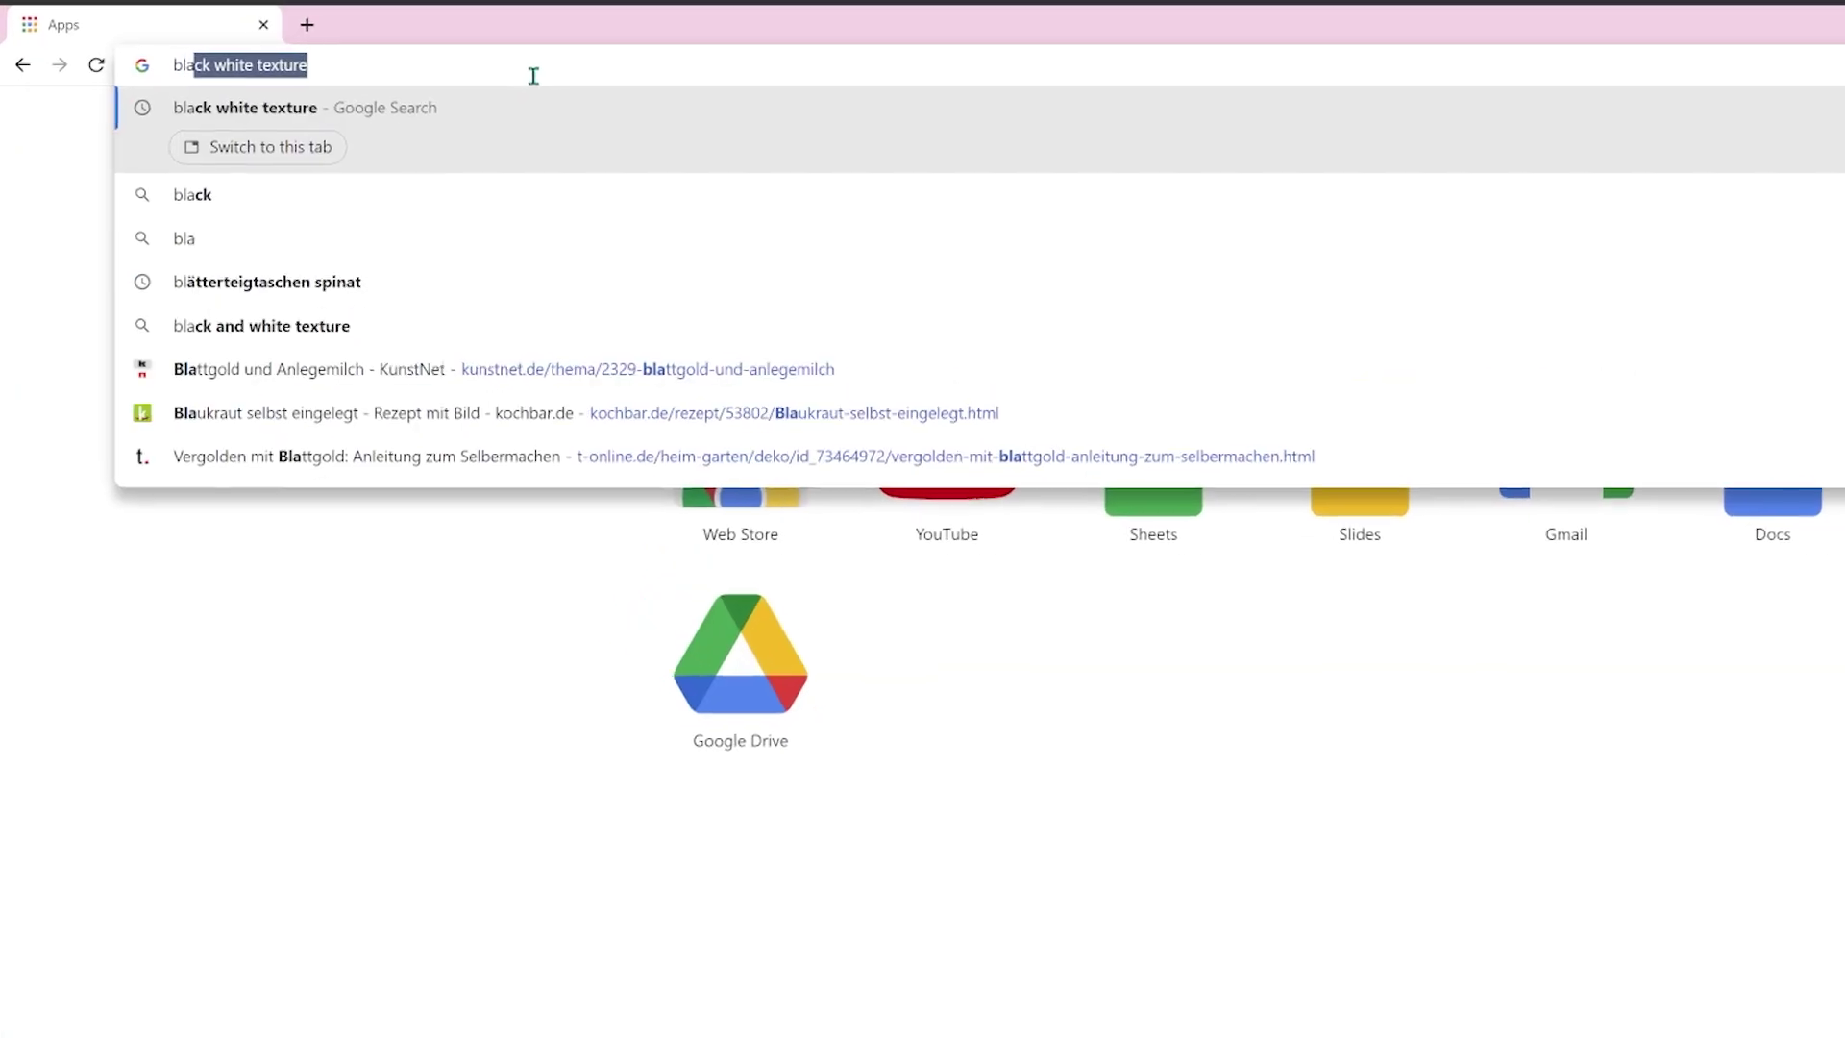
{"action": "type", "text": "texture"}
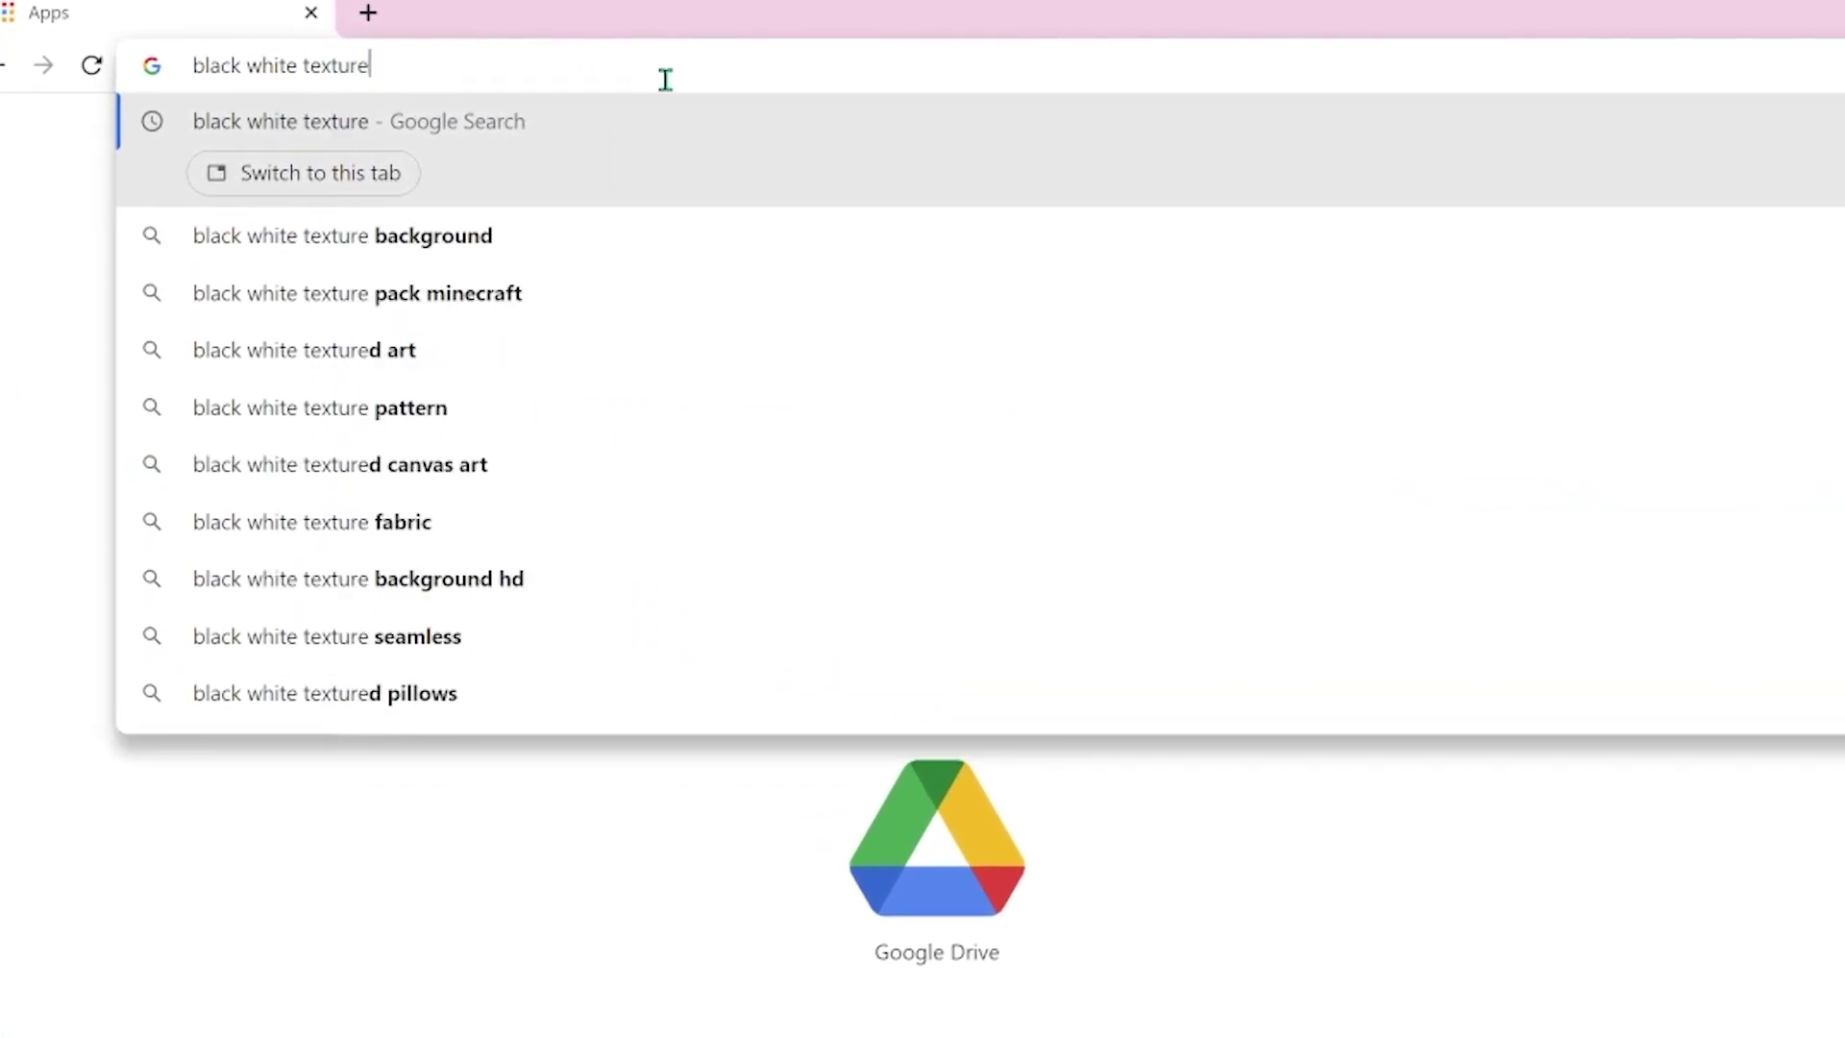
{"action": "key", "text": "Return"}
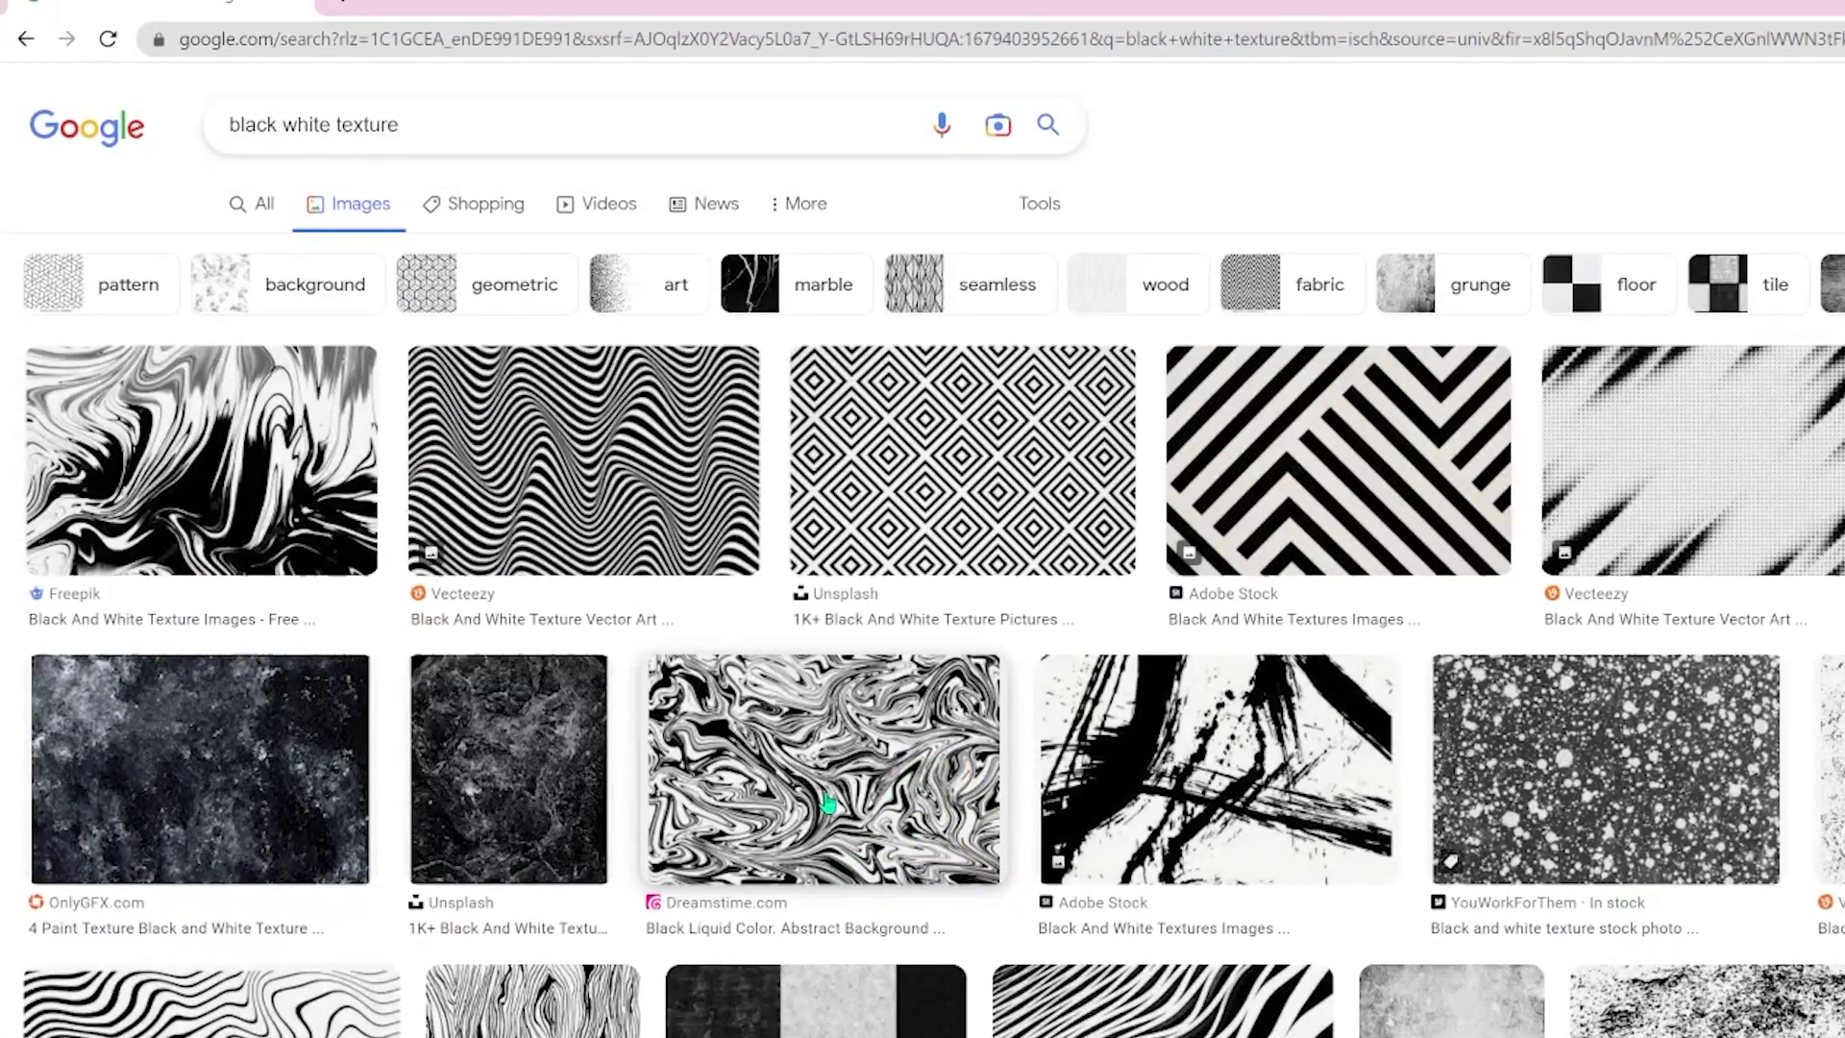
{"action": "scroll", "coordinate": [828, 802], "scroll_direction": "down", "scroll_amount": 5}
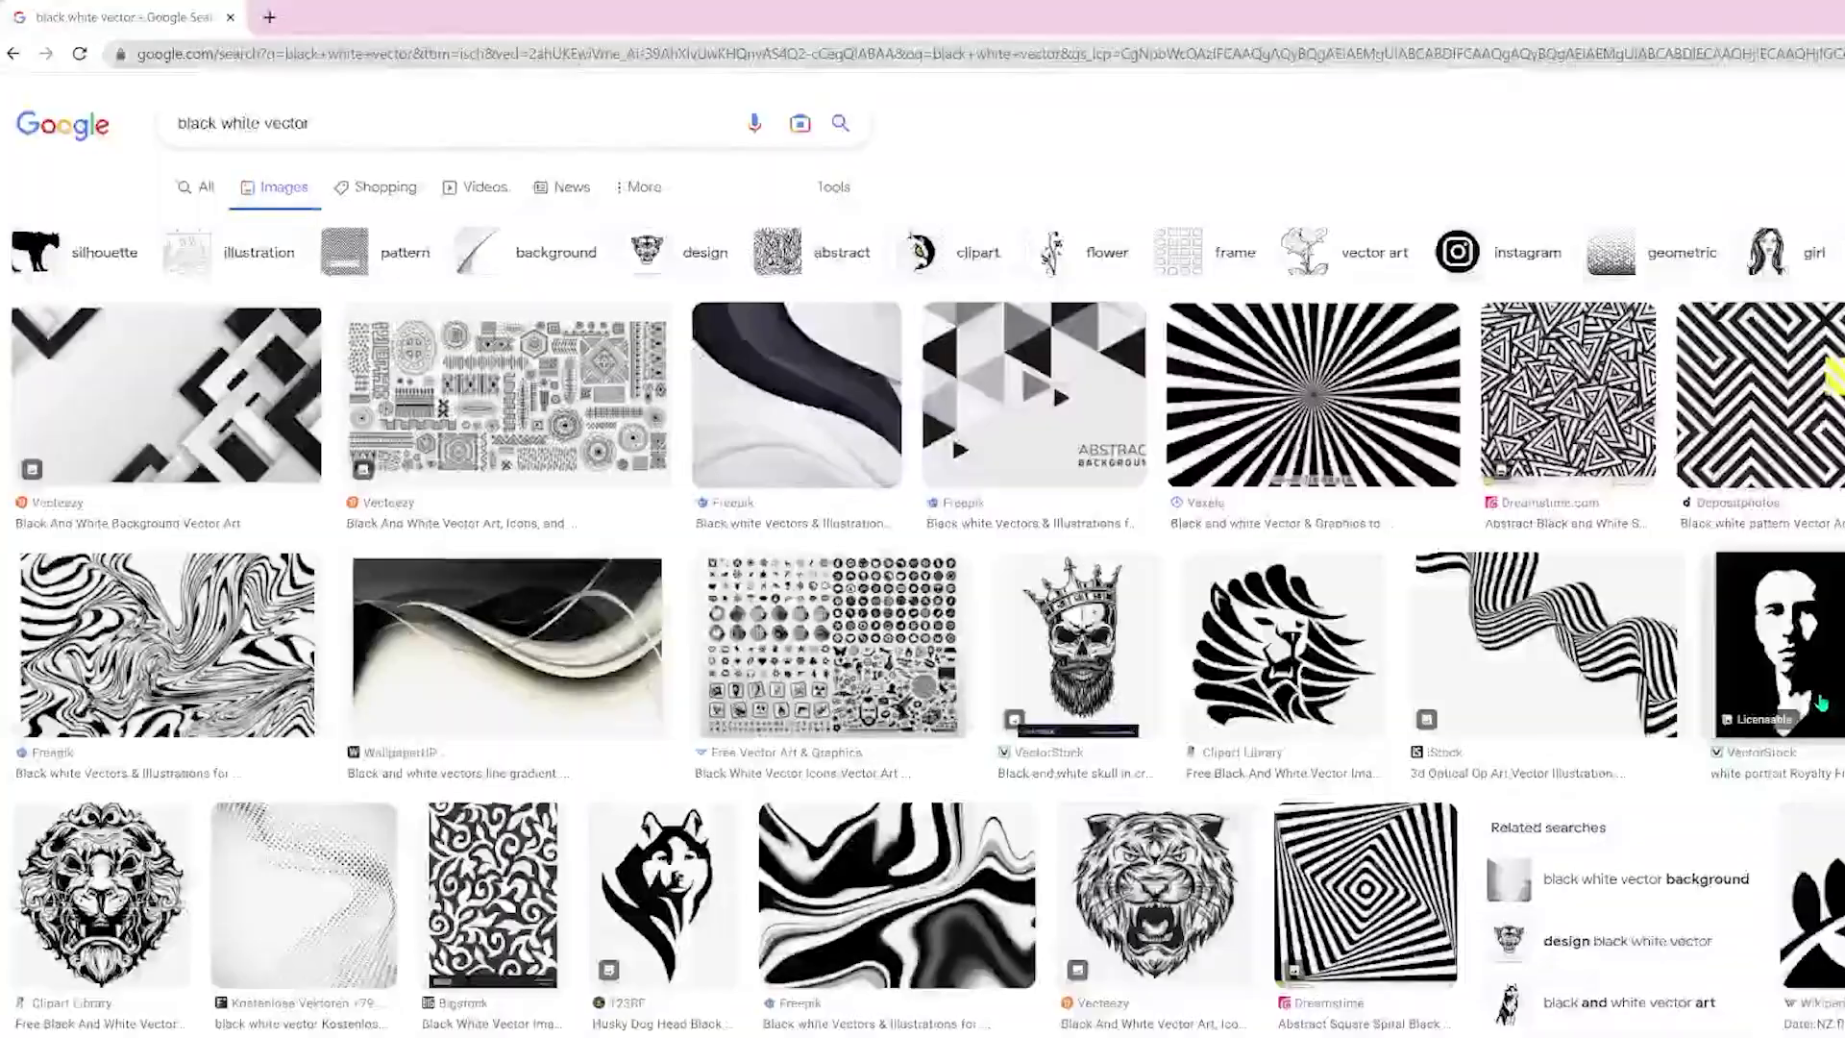
{"action": "scroll", "coordinate": [1819, 702], "scroll_direction": "down", "scroll_amount": 5}
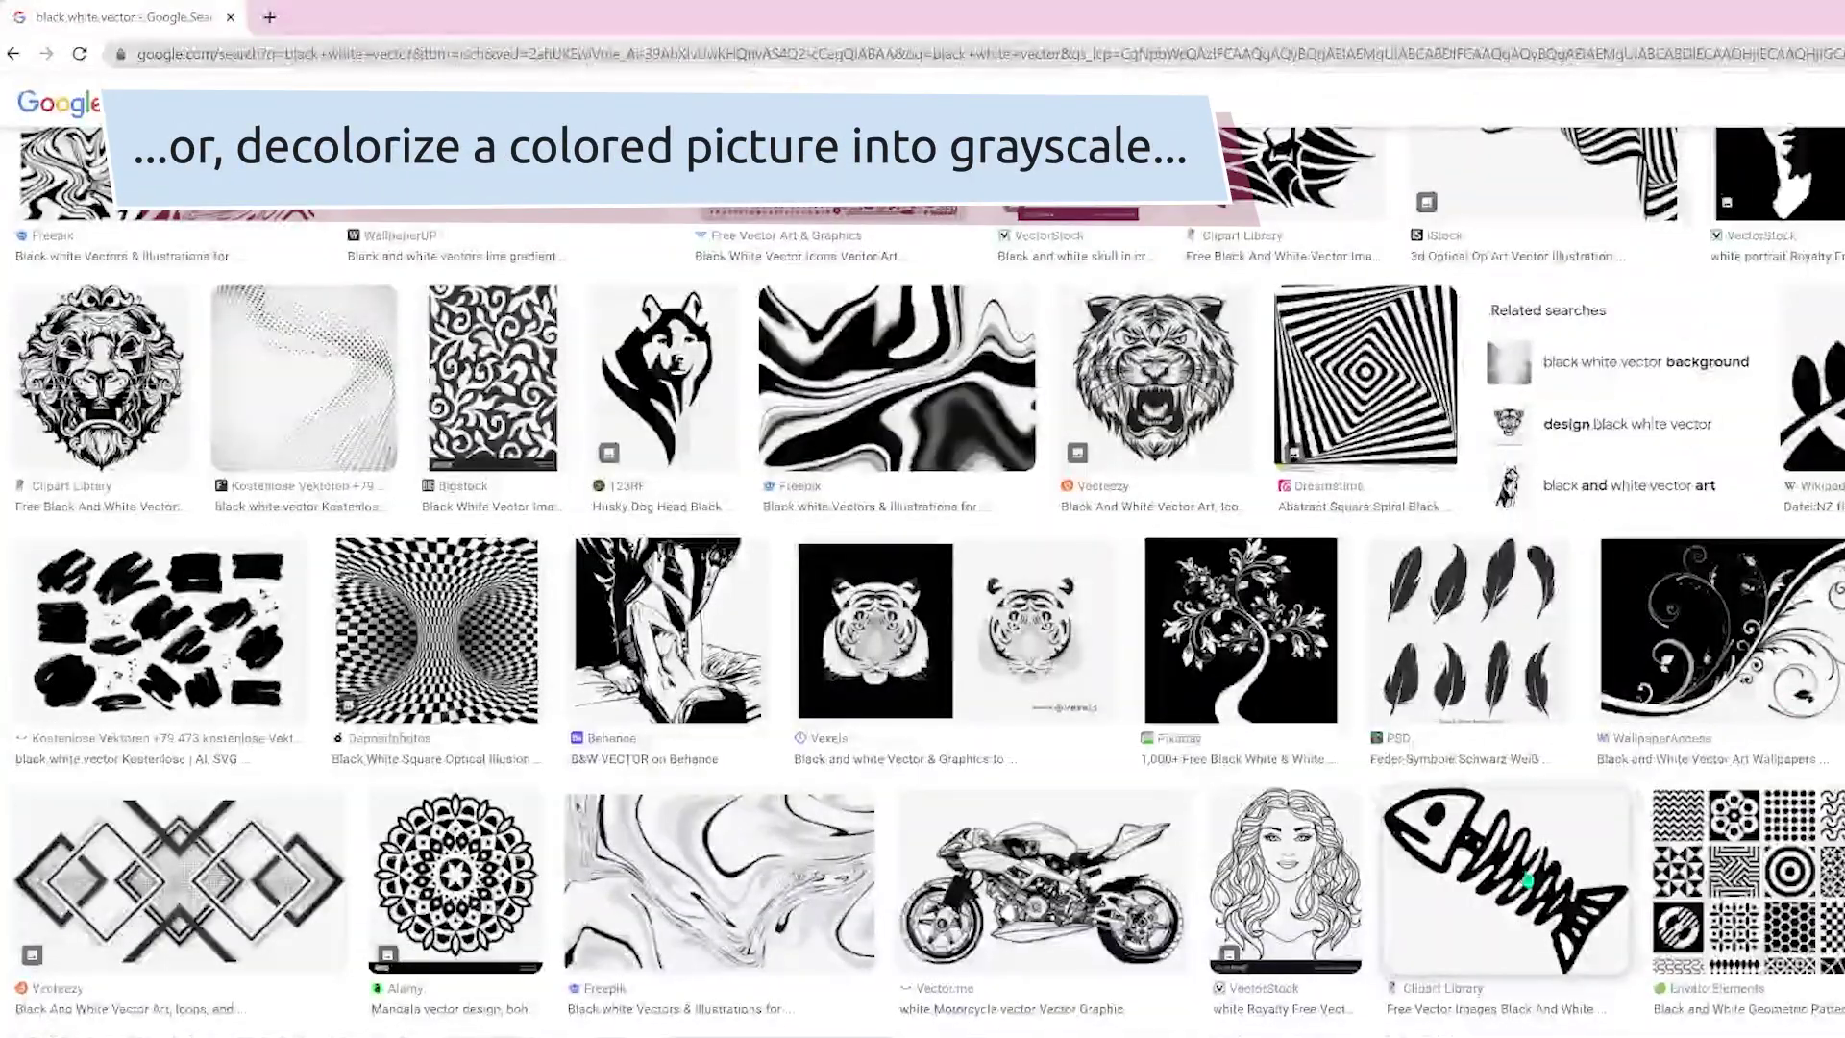
{"action": "left_click", "coordinate": [1527, 879]}
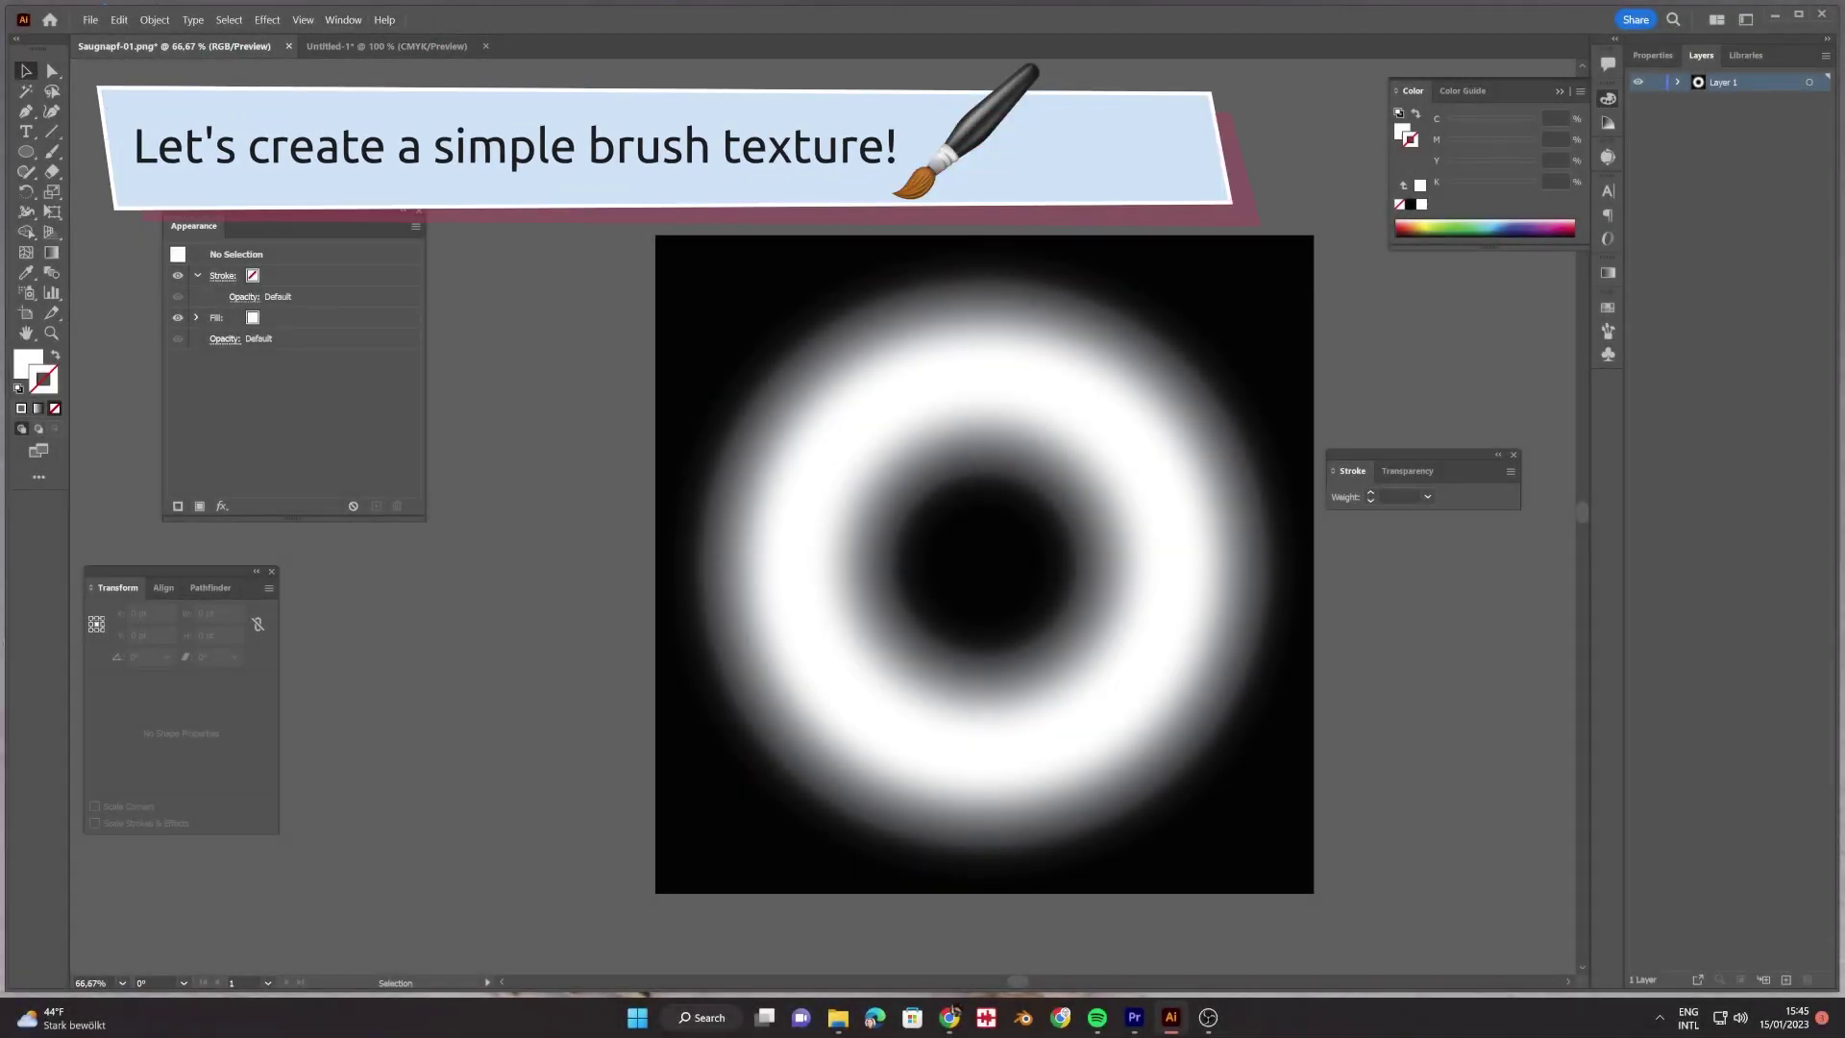
- Switch to the Illustrator brush artwork, remove the fill colour and draw a circle with the Ellipse tool on the black square
{"action": "left_click", "coordinate": [419, 46]}
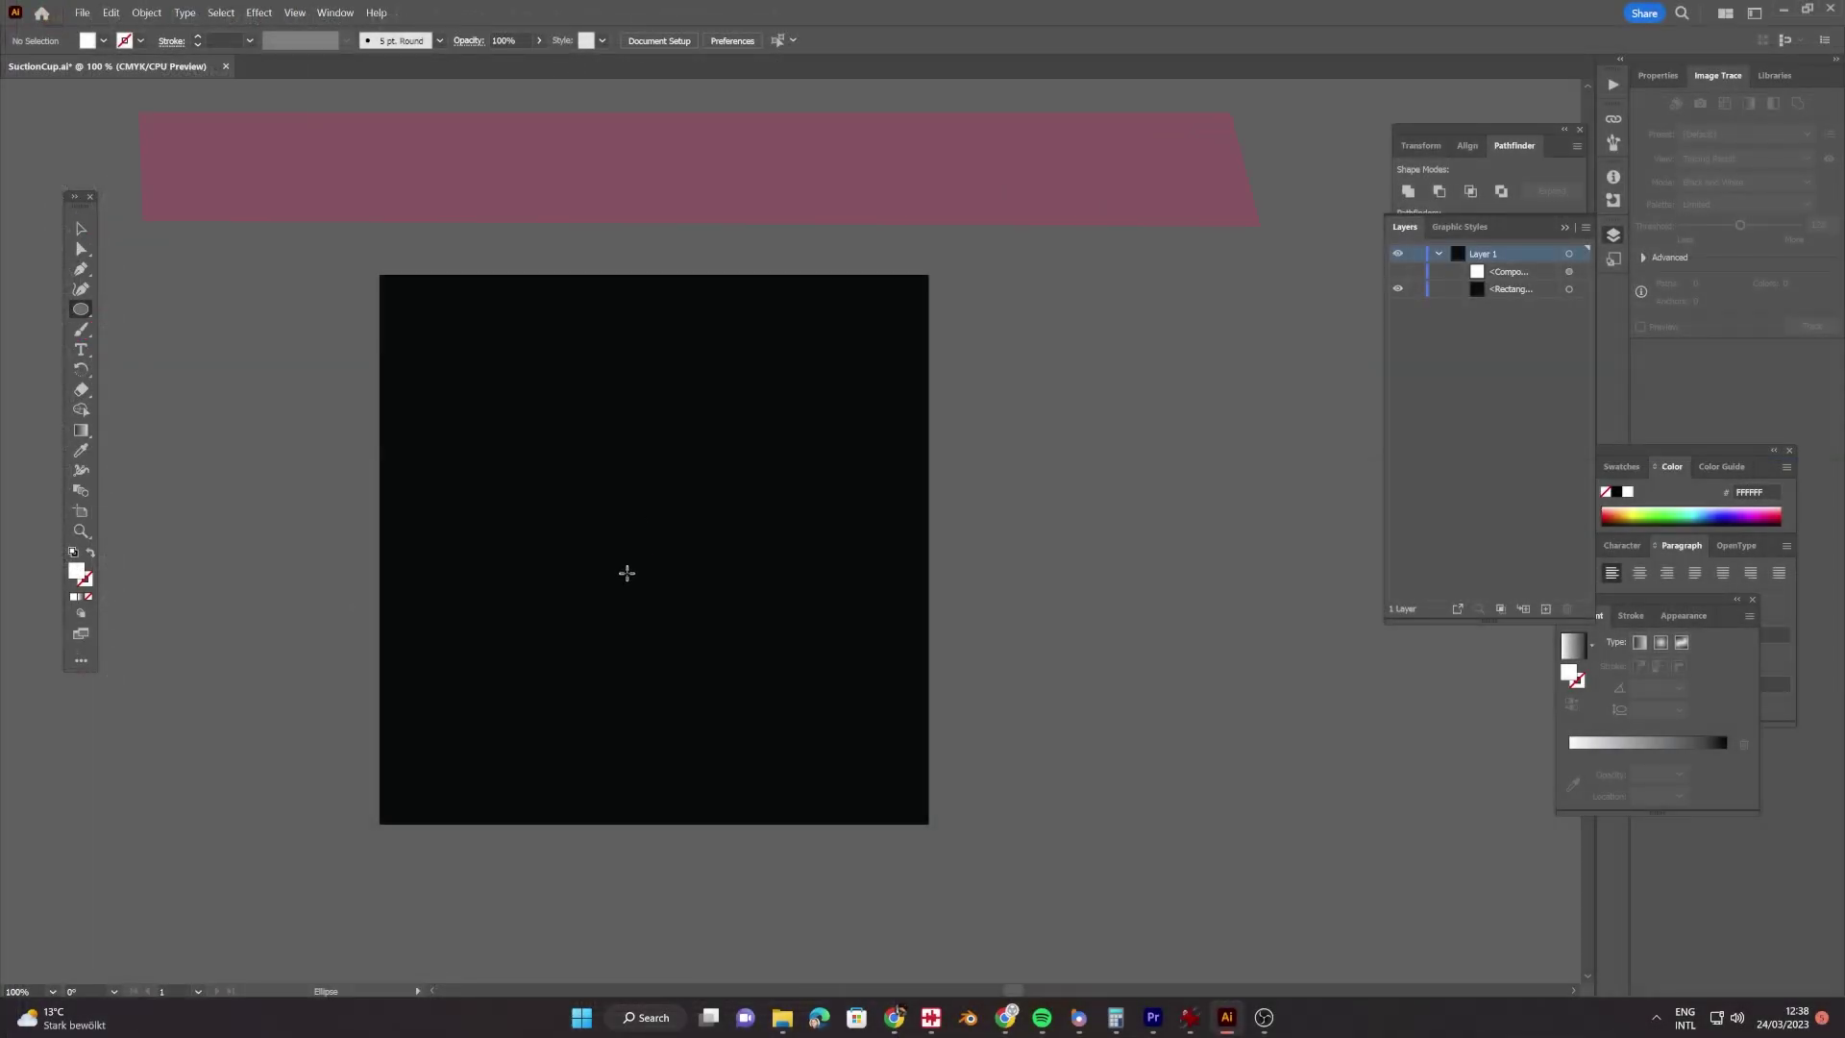
{"action": "left_click", "coordinate": [259, 12]}
{"action": "mouse_move", "coordinate": [294, 13]}
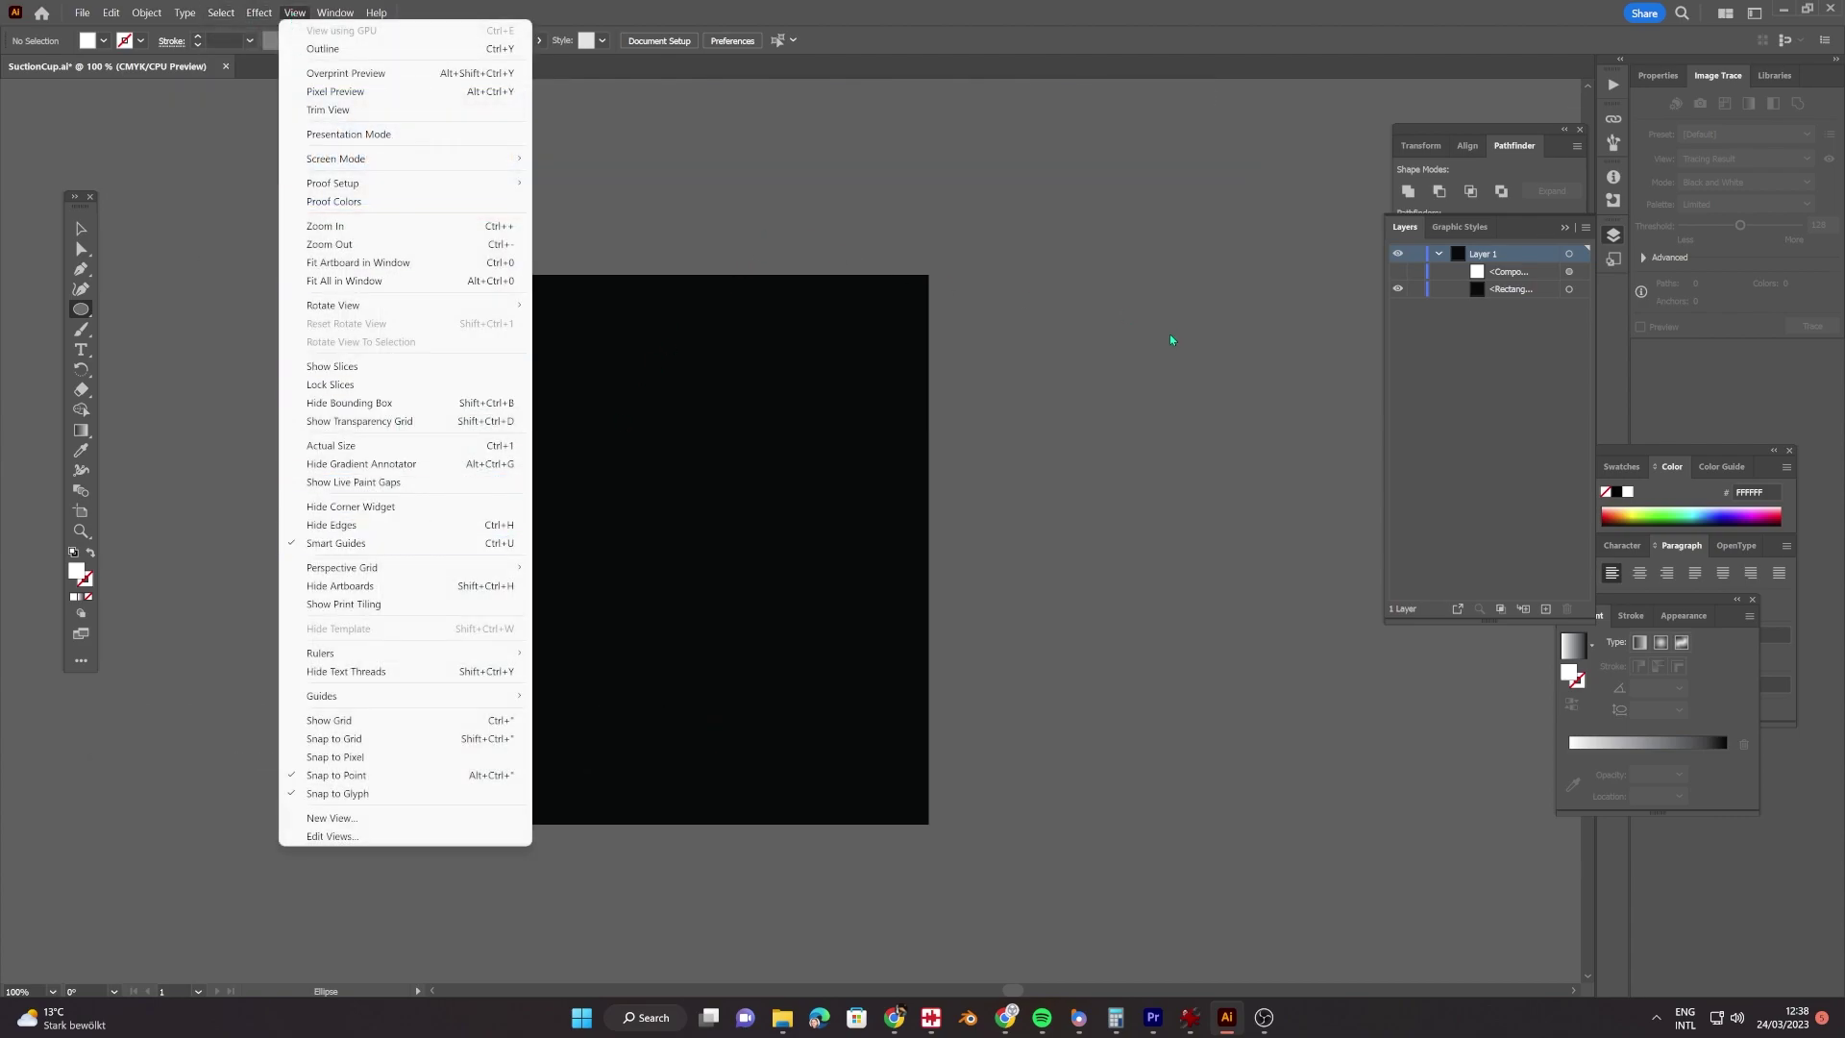
{"action": "key", "text": "Escape"}
{"action": "key", "text": "slash"}
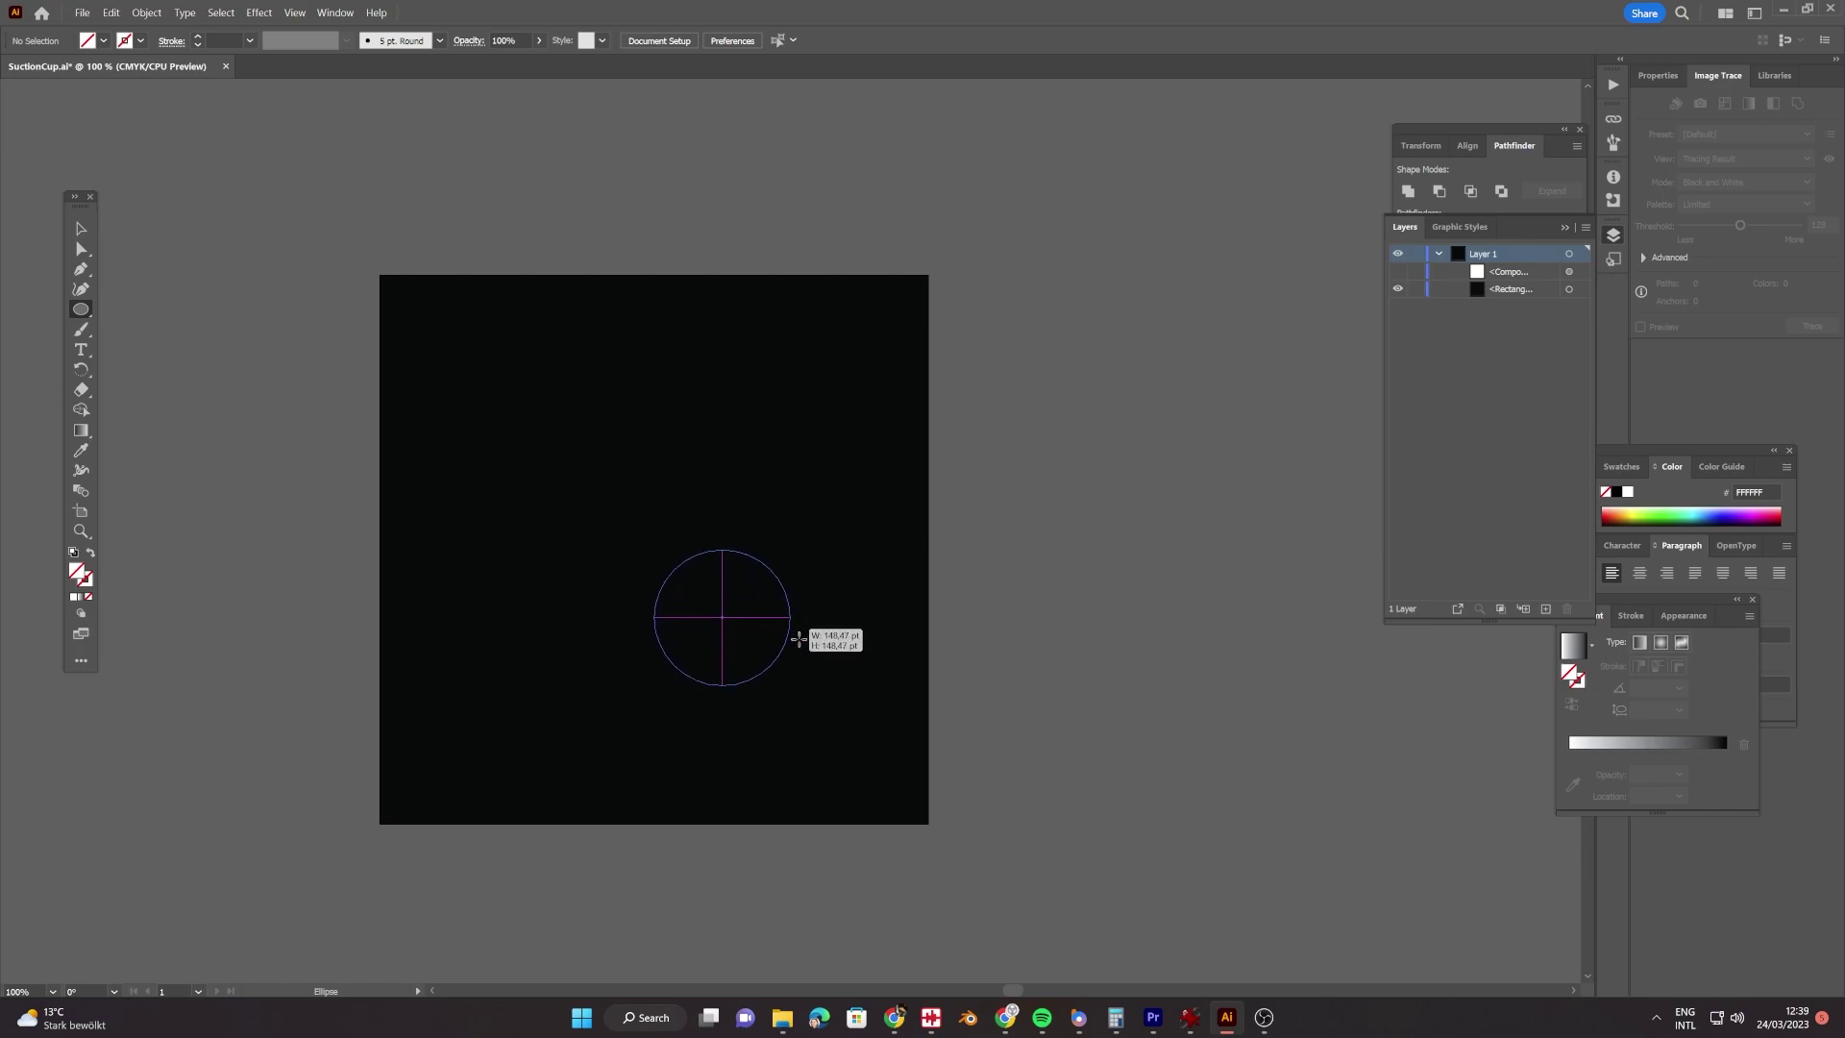
{"action": "left_click_drag", "start_coordinate": [829, 689], "coordinate": [884, 737]}
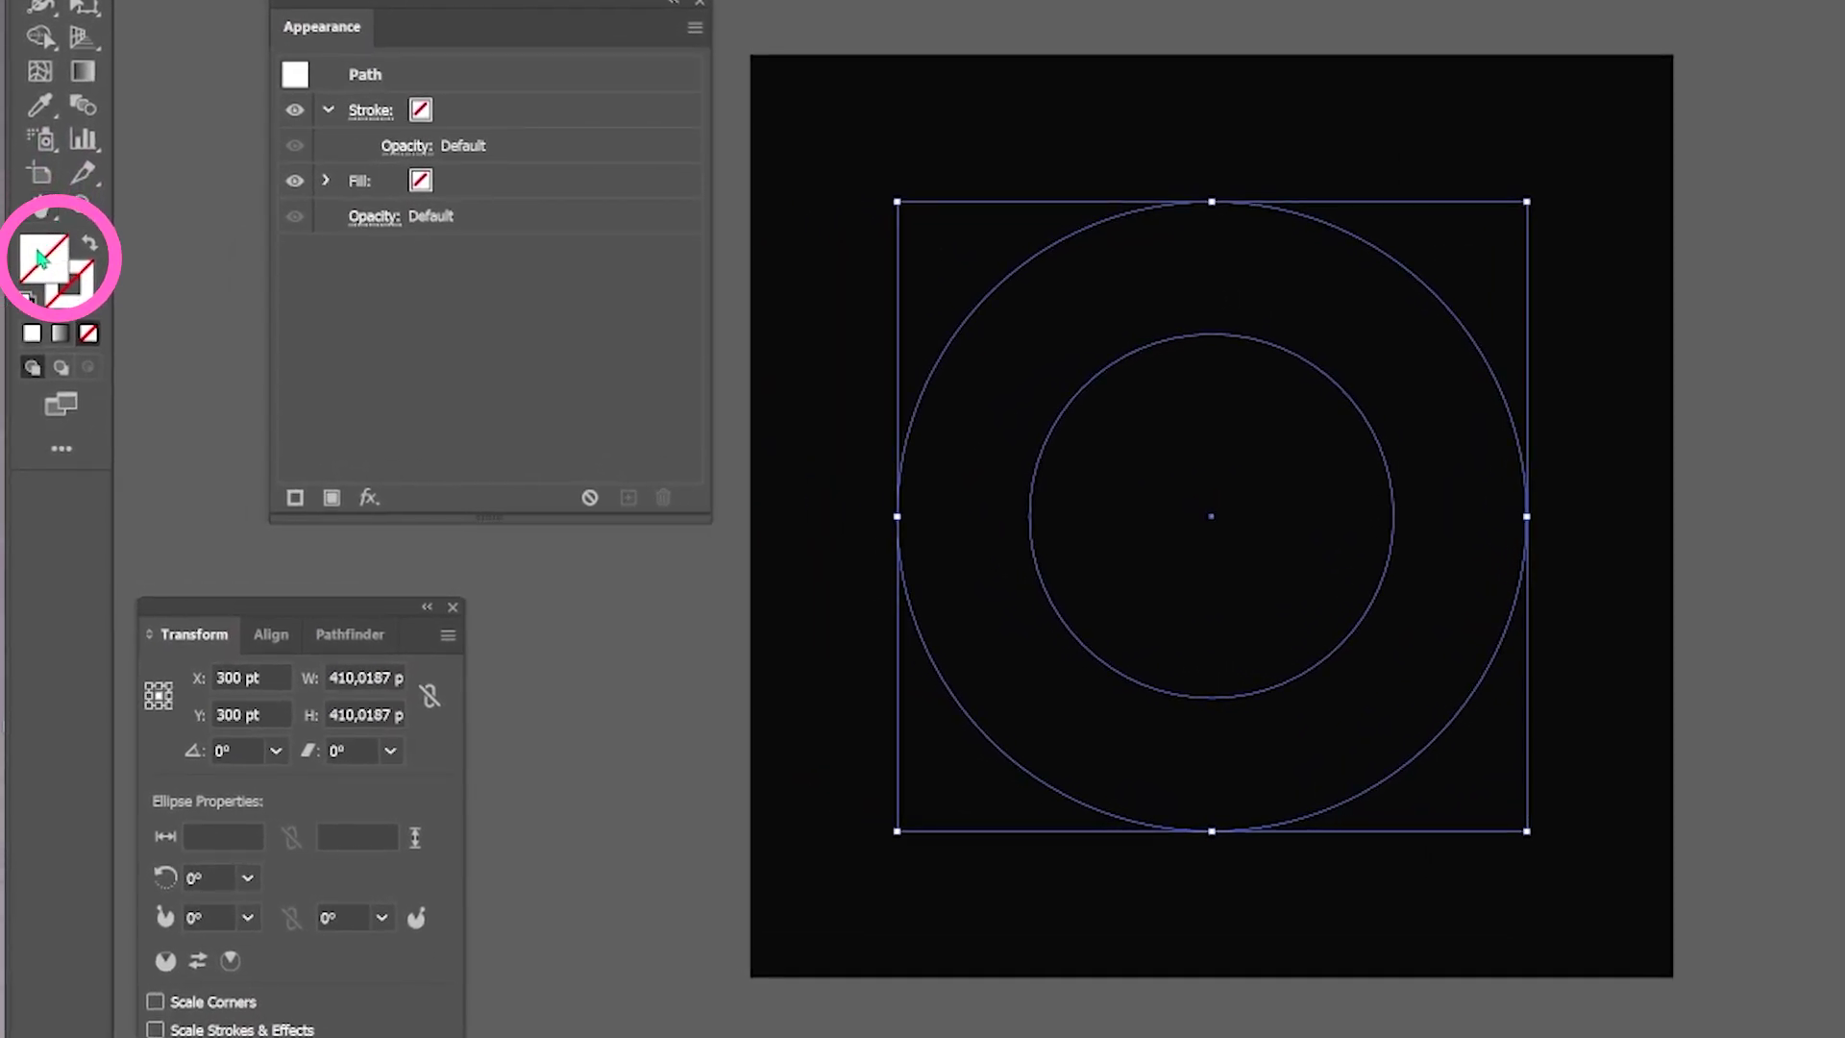
- Set the fill of the selected large circle to white (FFFFFF)
{"action": "double_click", "coordinate": [41, 258]}
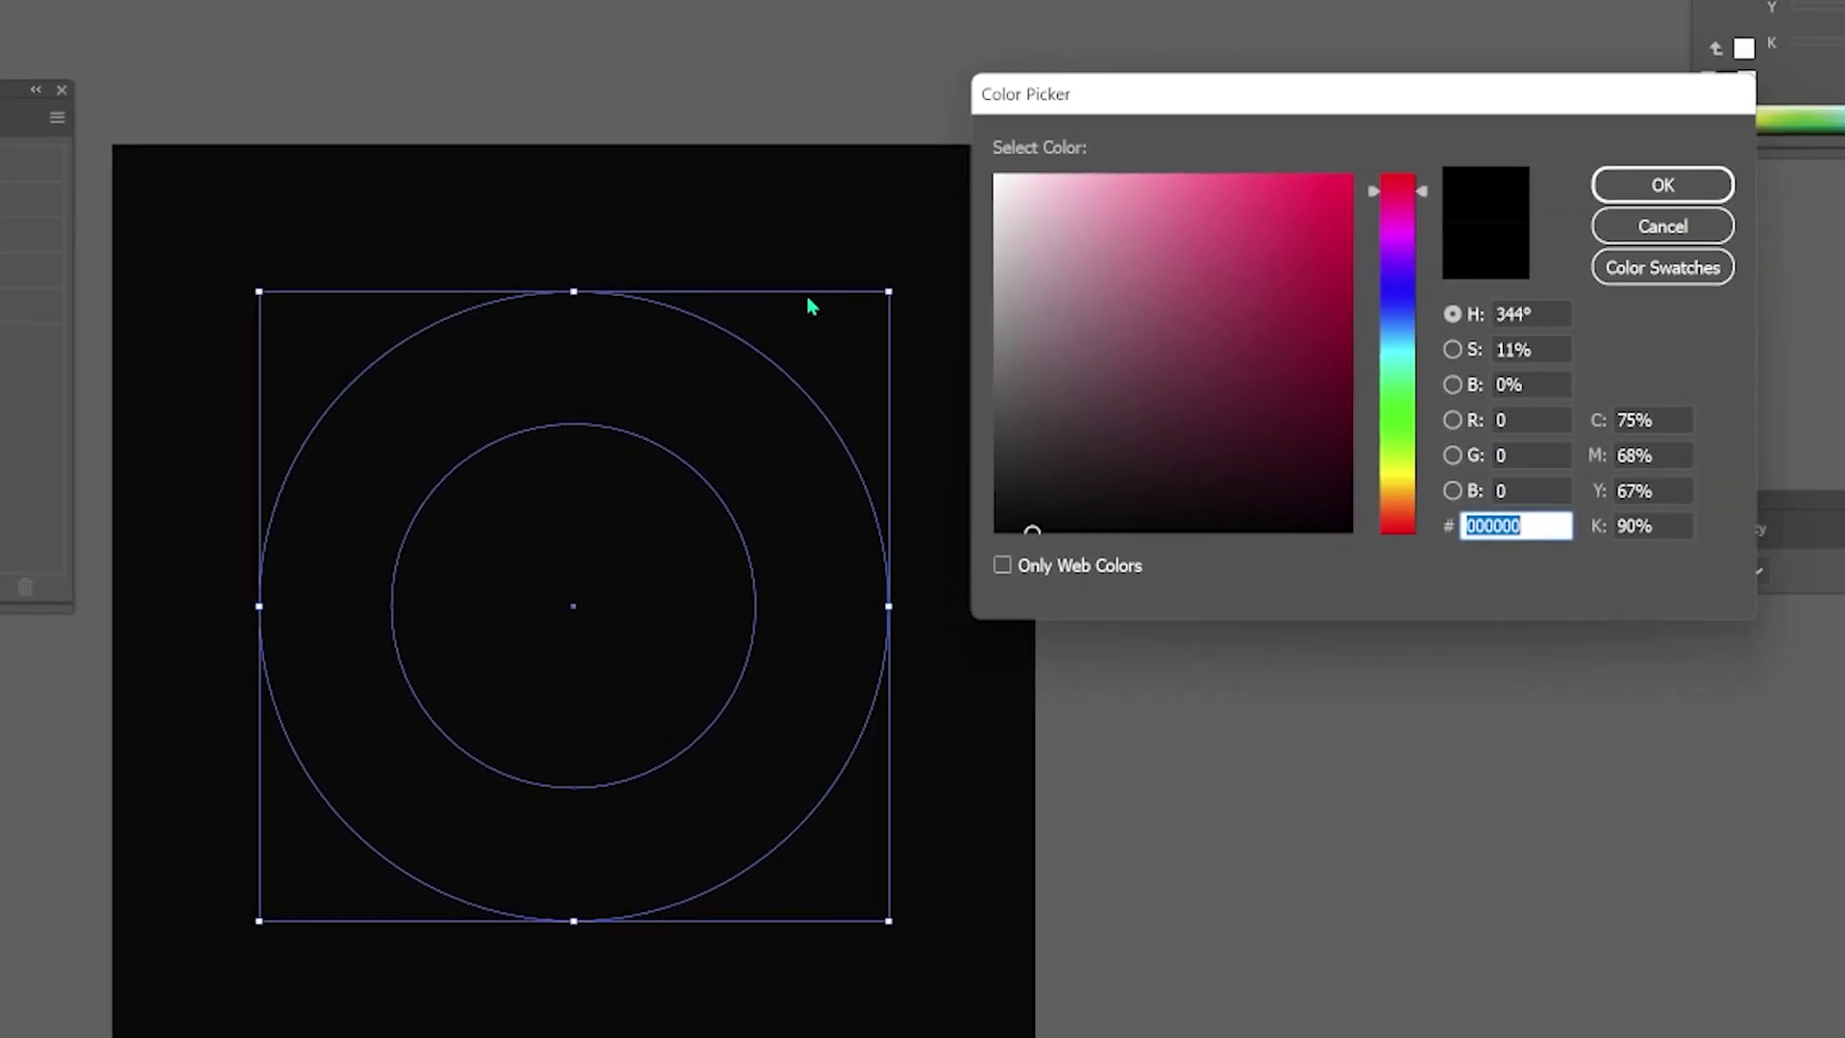
{"action": "left_click_drag", "start_coordinate": [1063, 280], "coordinate": [959, 139]}
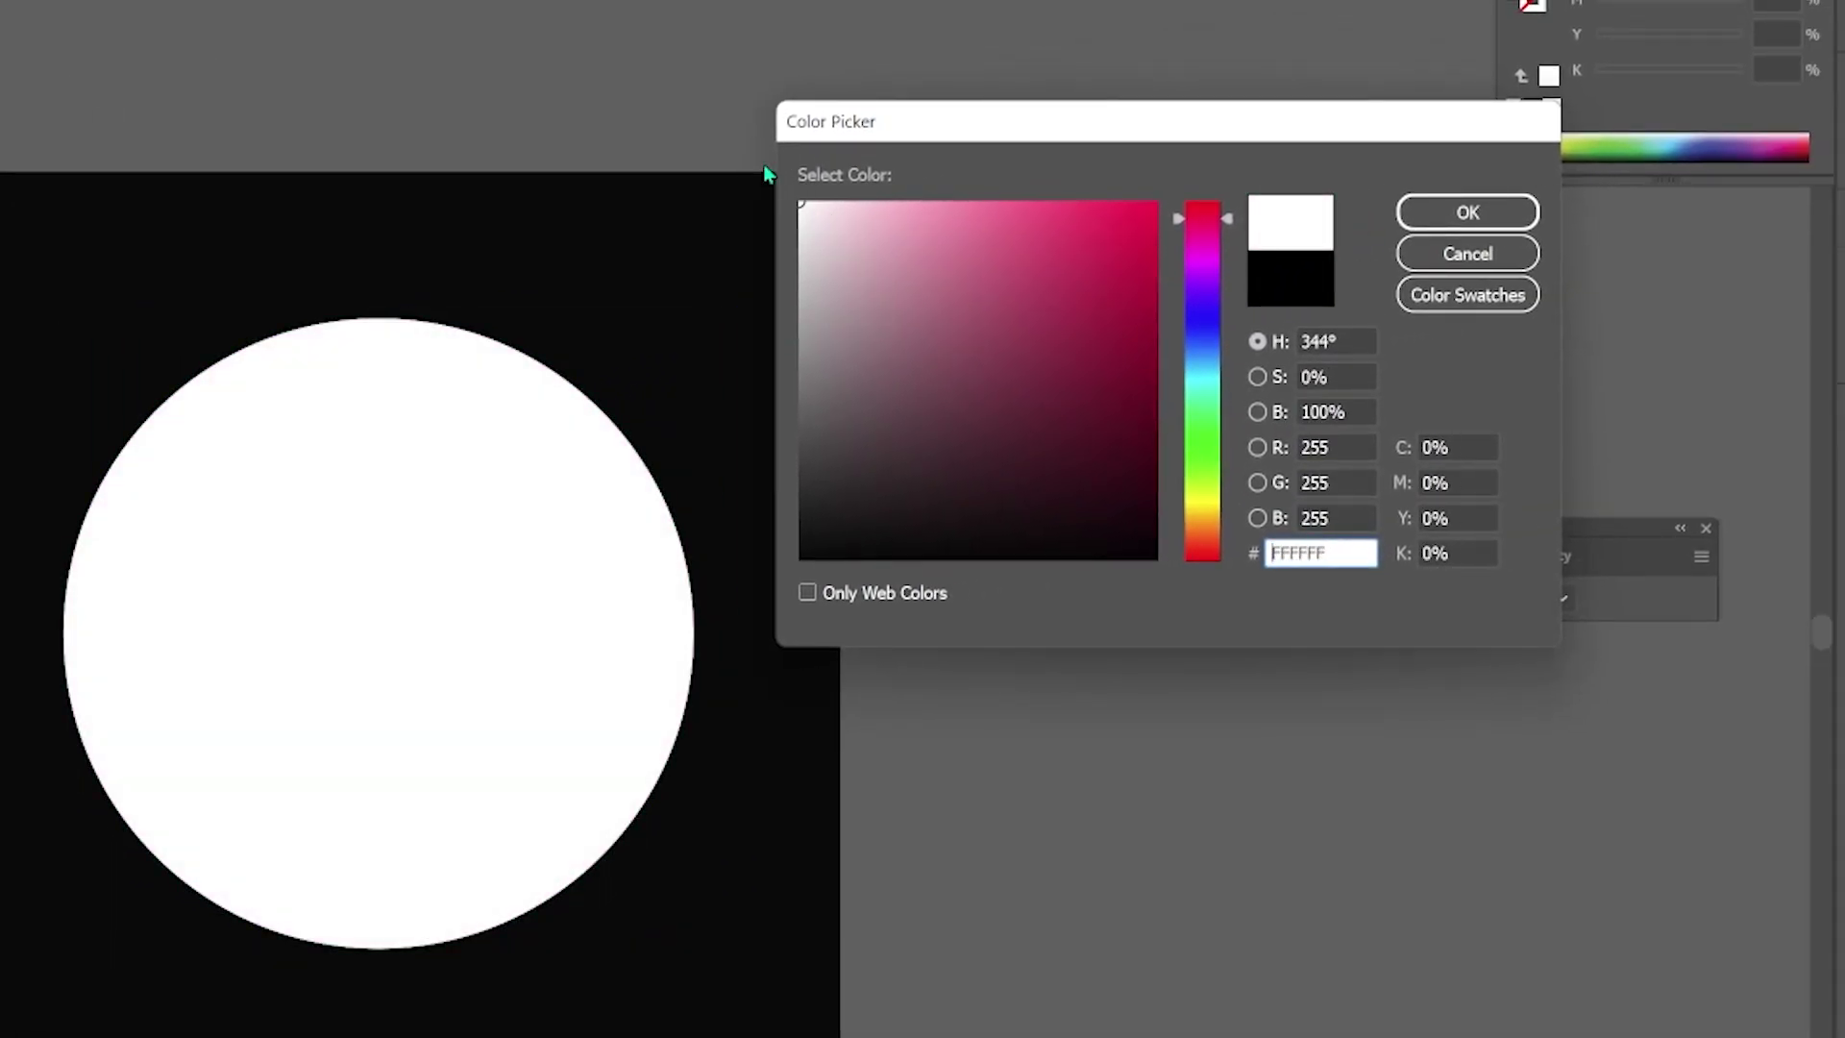
{"action": "left_click", "coordinate": [1480, 217]}
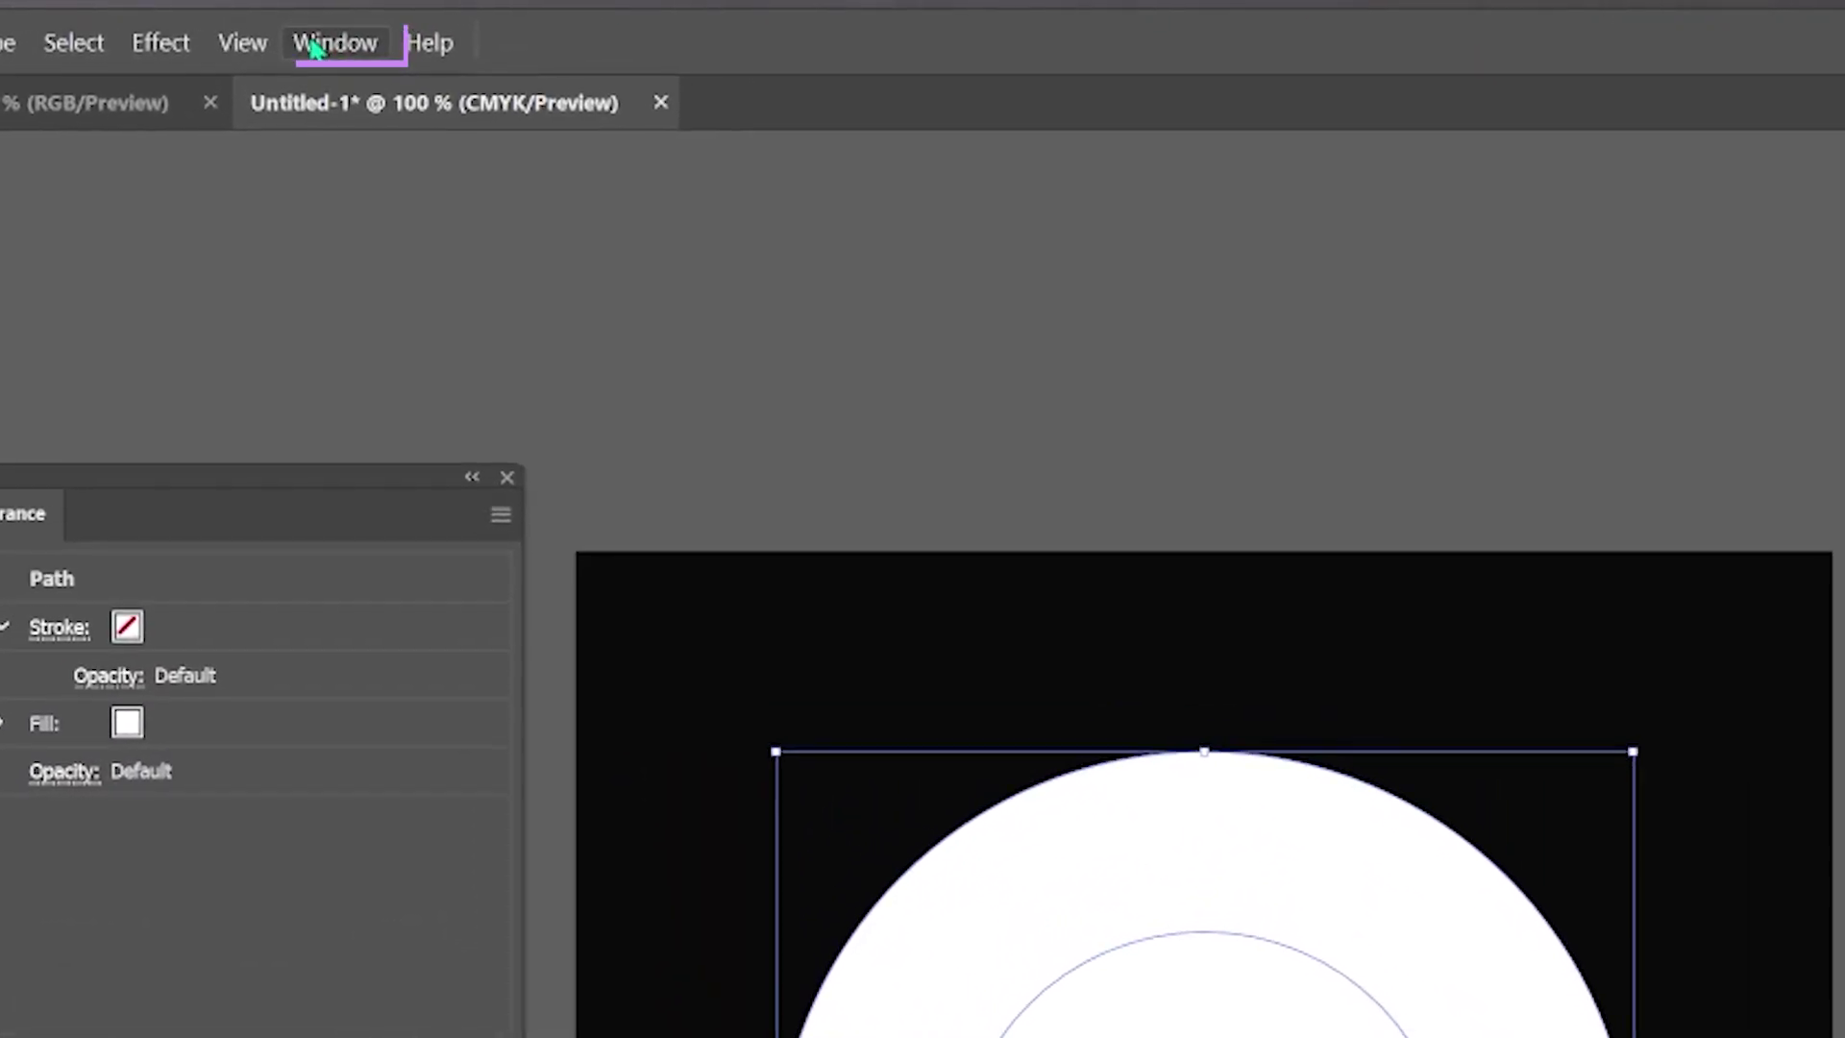
- Select both ellipses and subtract the inner circle from the outer one with Pathfinder's Minus Front to form a ring
{"action": "left_click", "coordinate": [338, 31]}
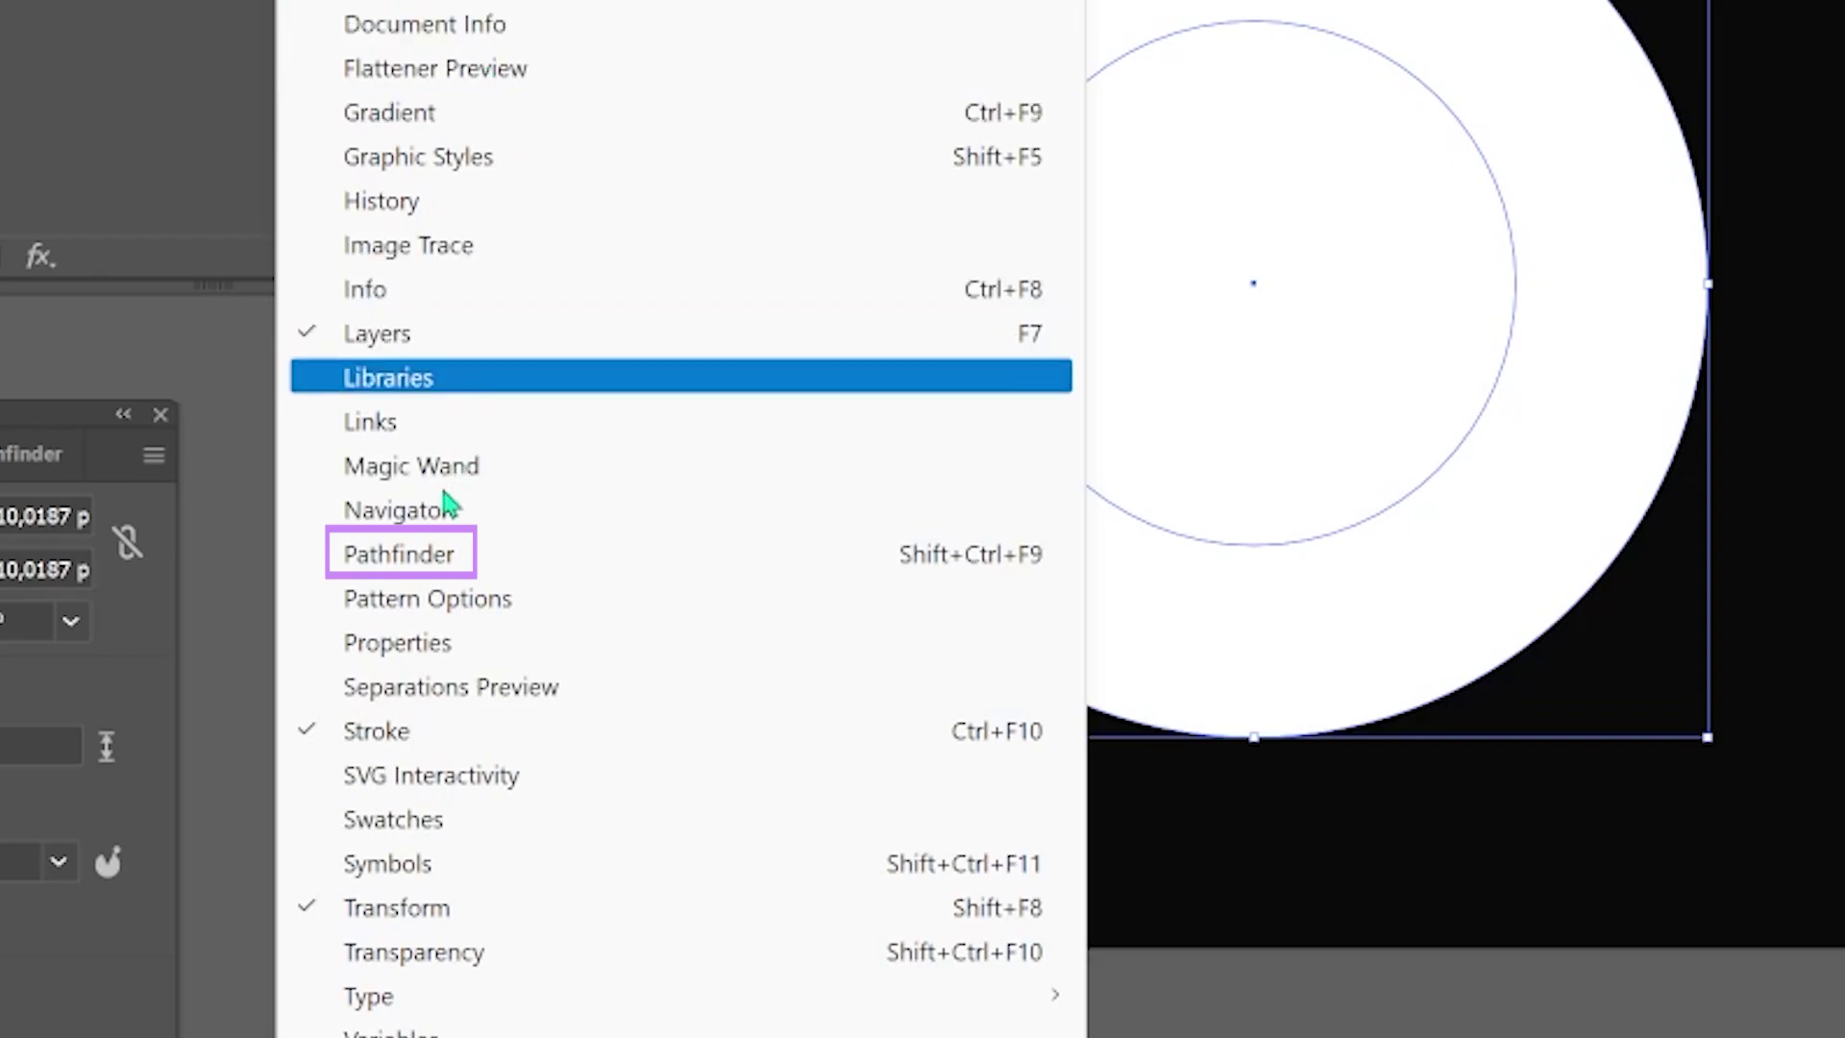
{"action": "left_click", "coordinate": [428, 557]}
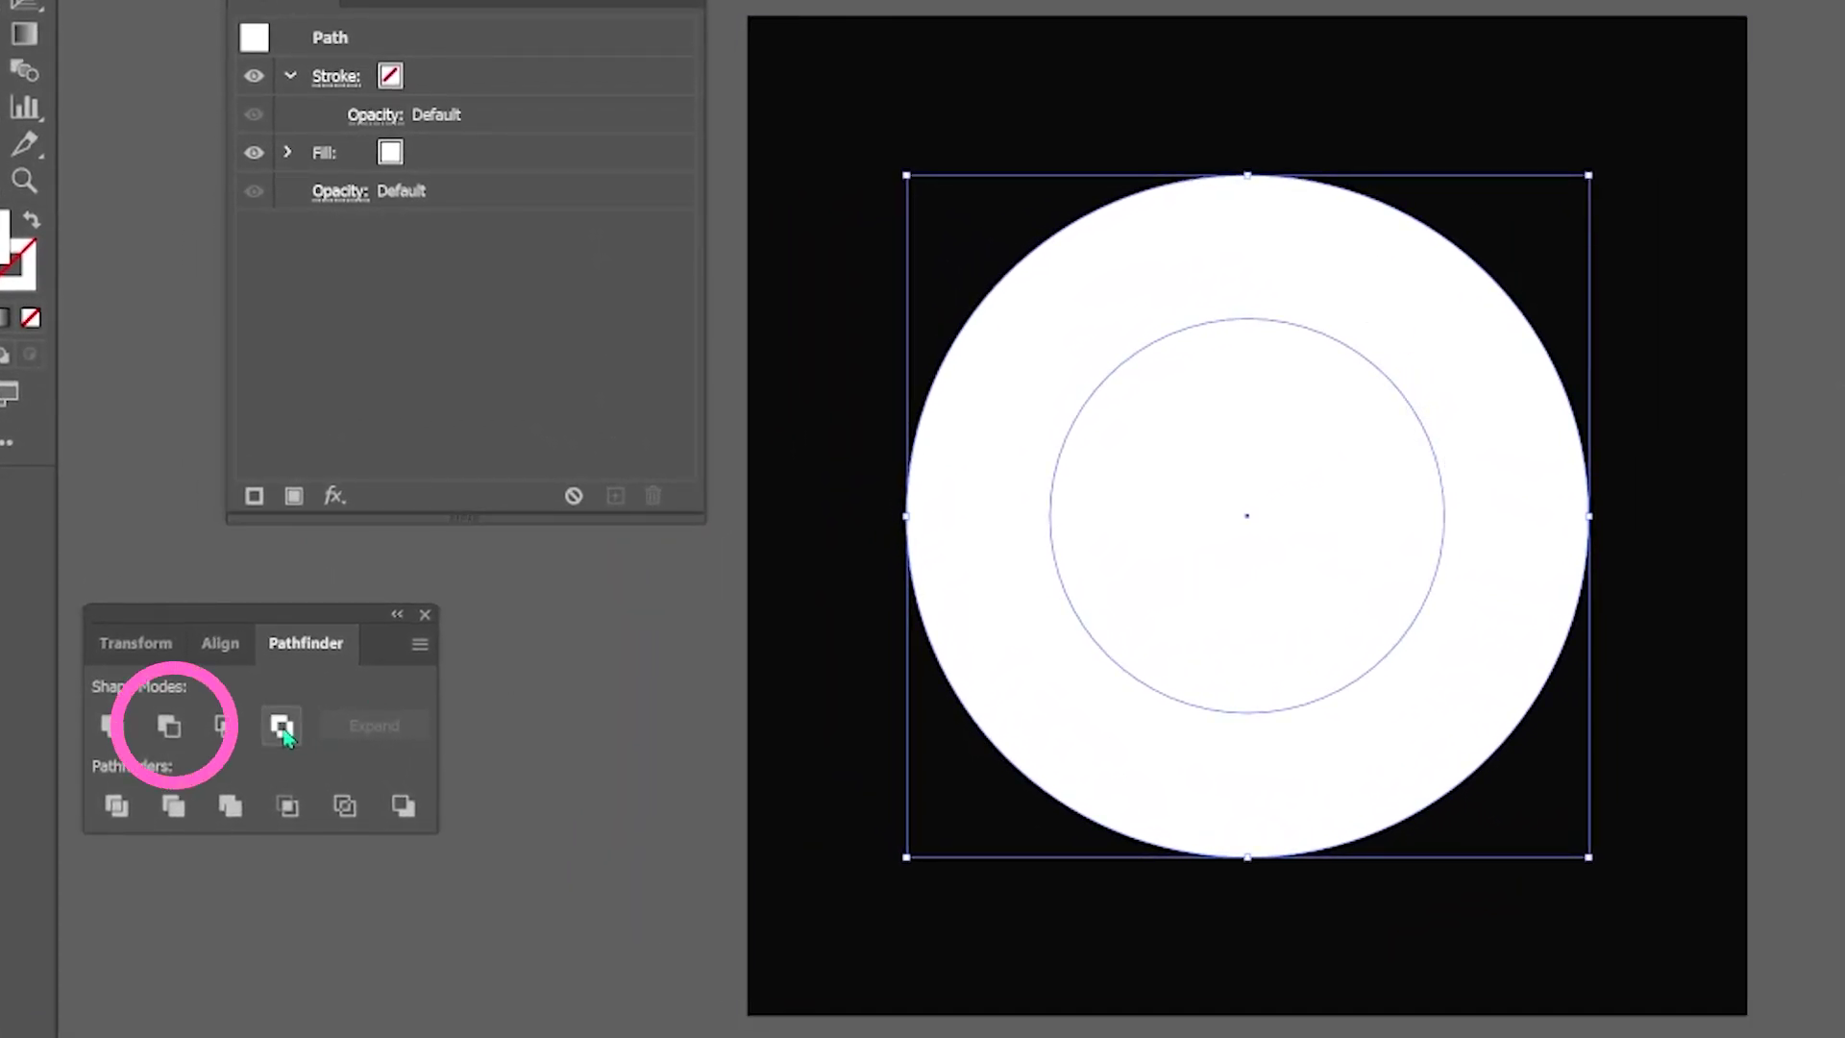
{"action": "left_click", "coordinate": [168, 727]}
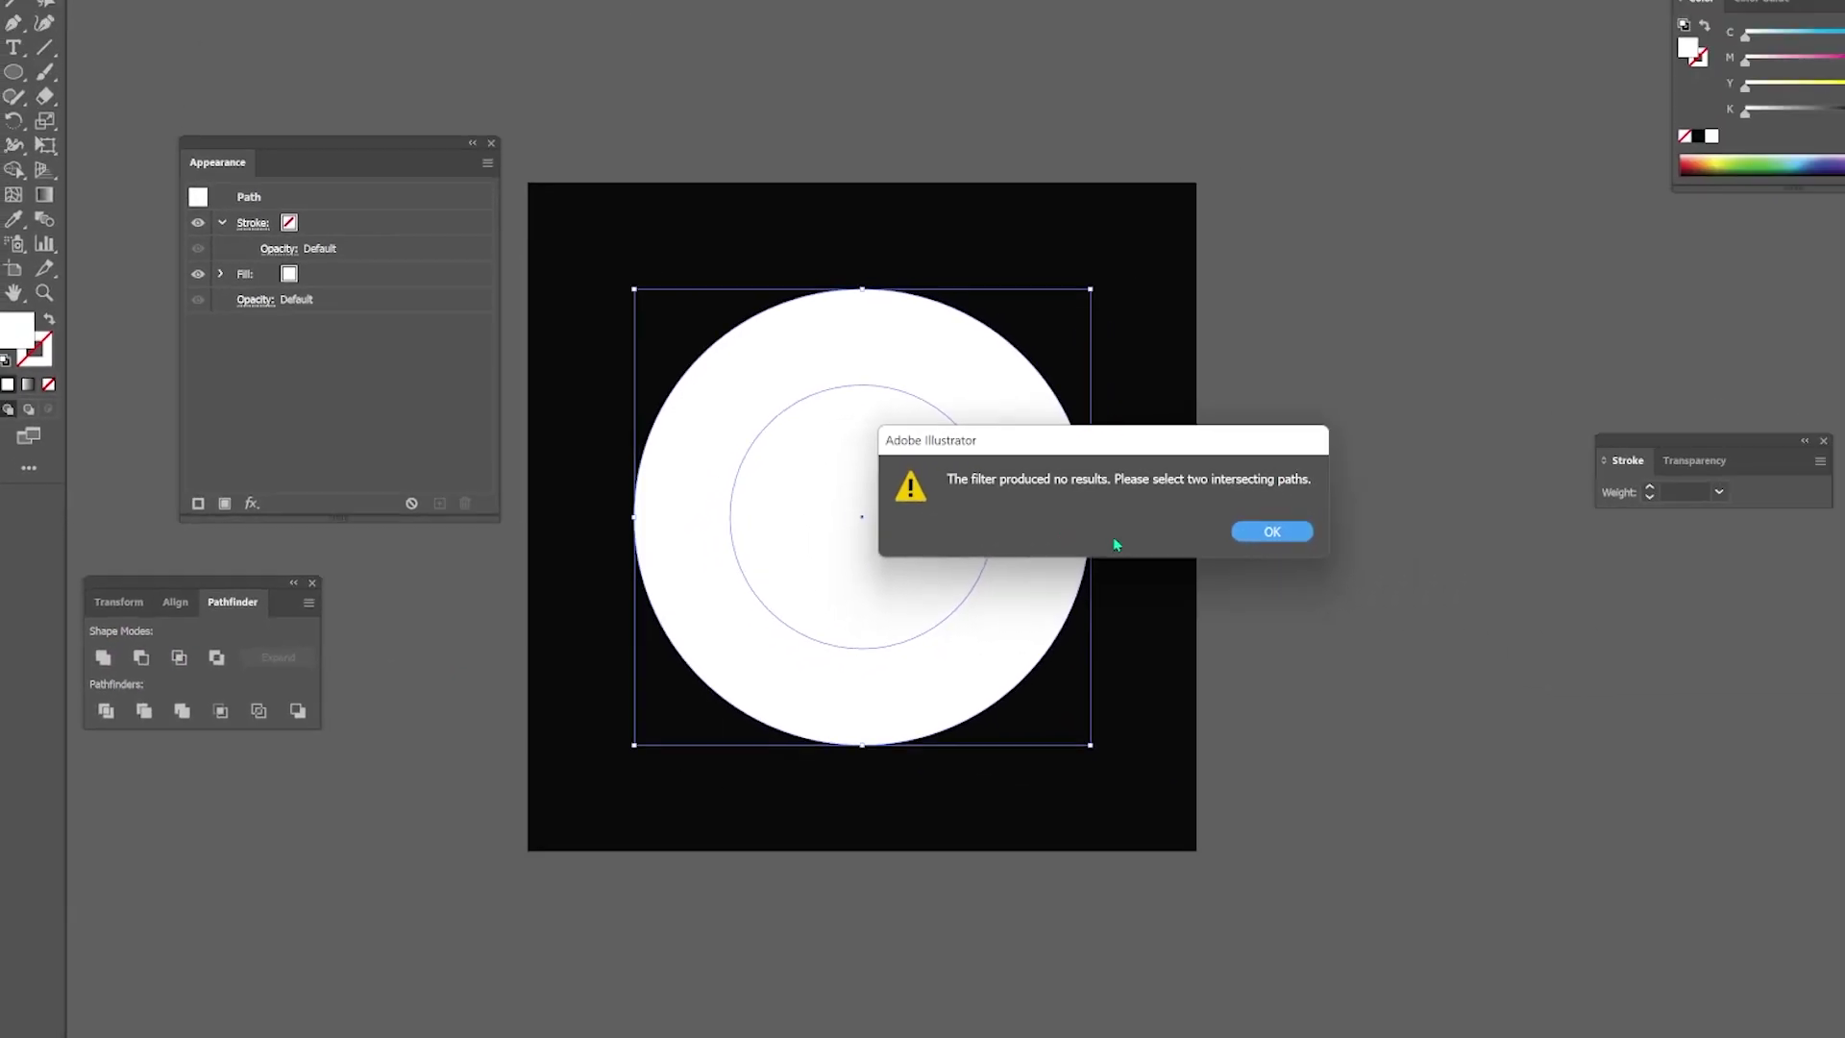
{"action": "key", "text": "Return"}
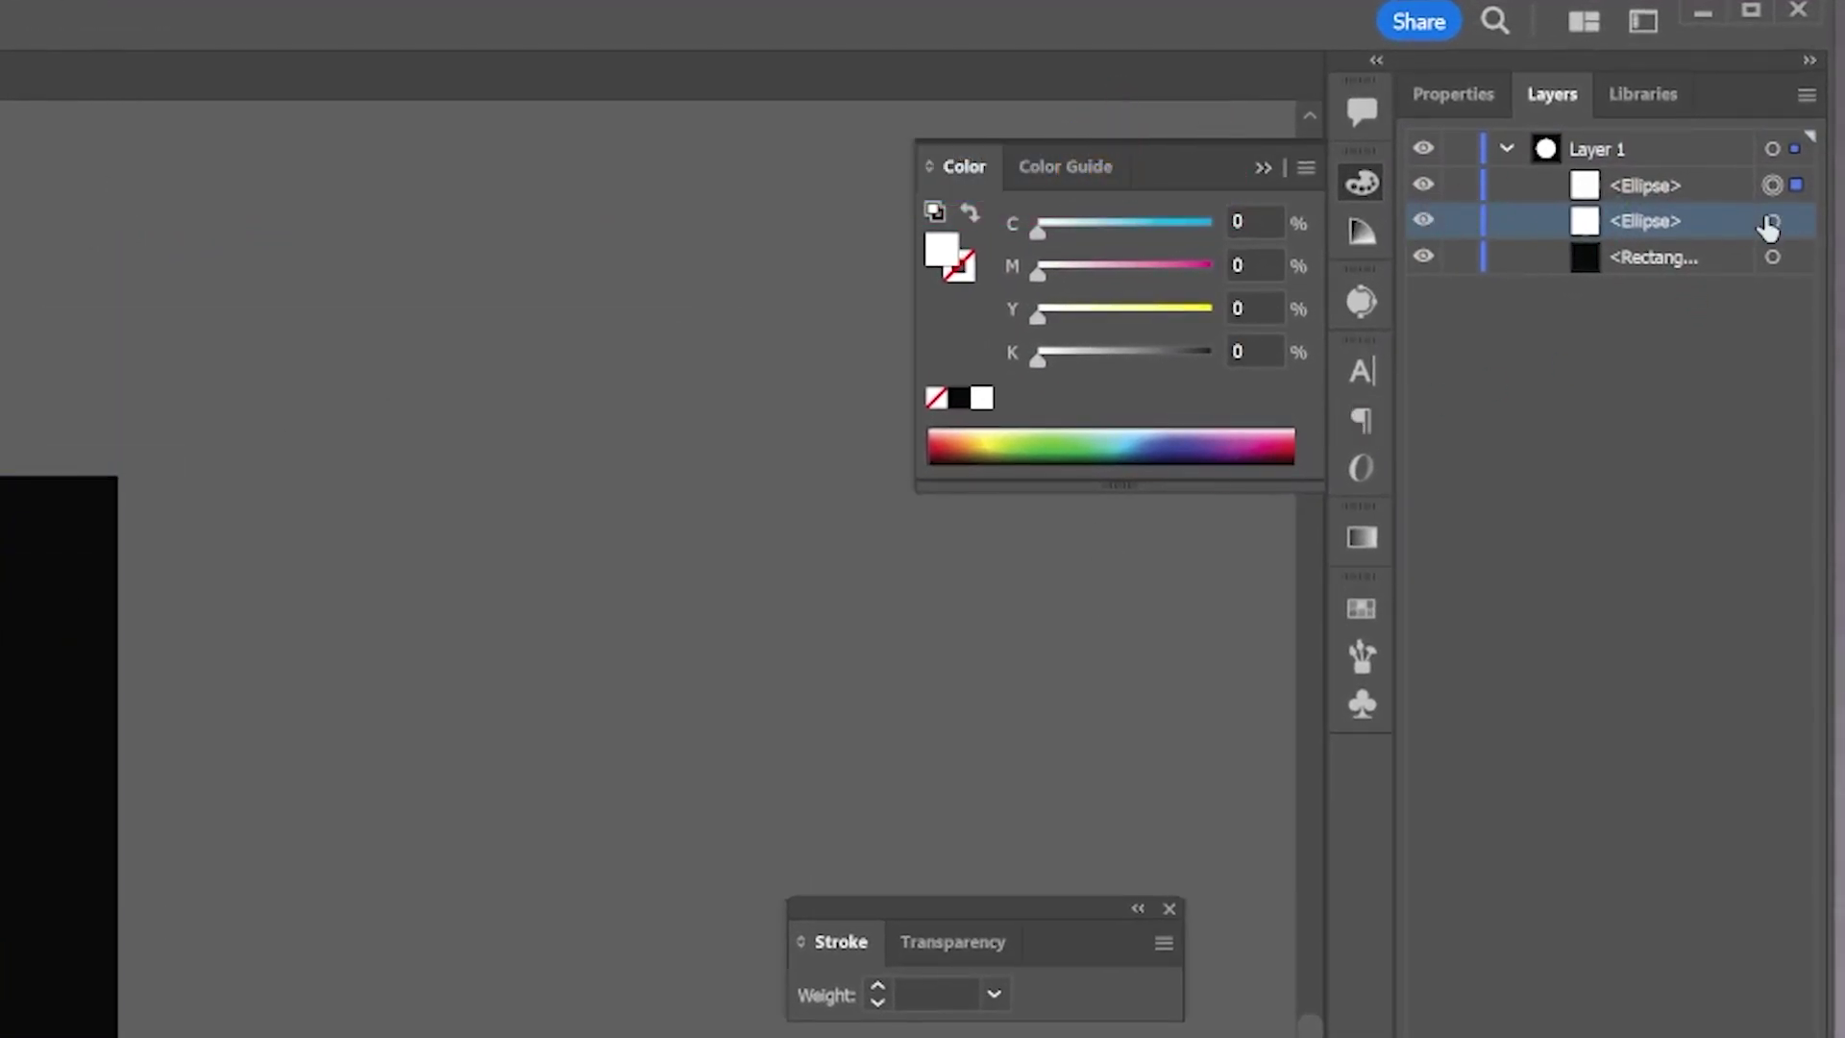
{"action": "left_click", "coordinate": [1771, 221], "text": "shift"}
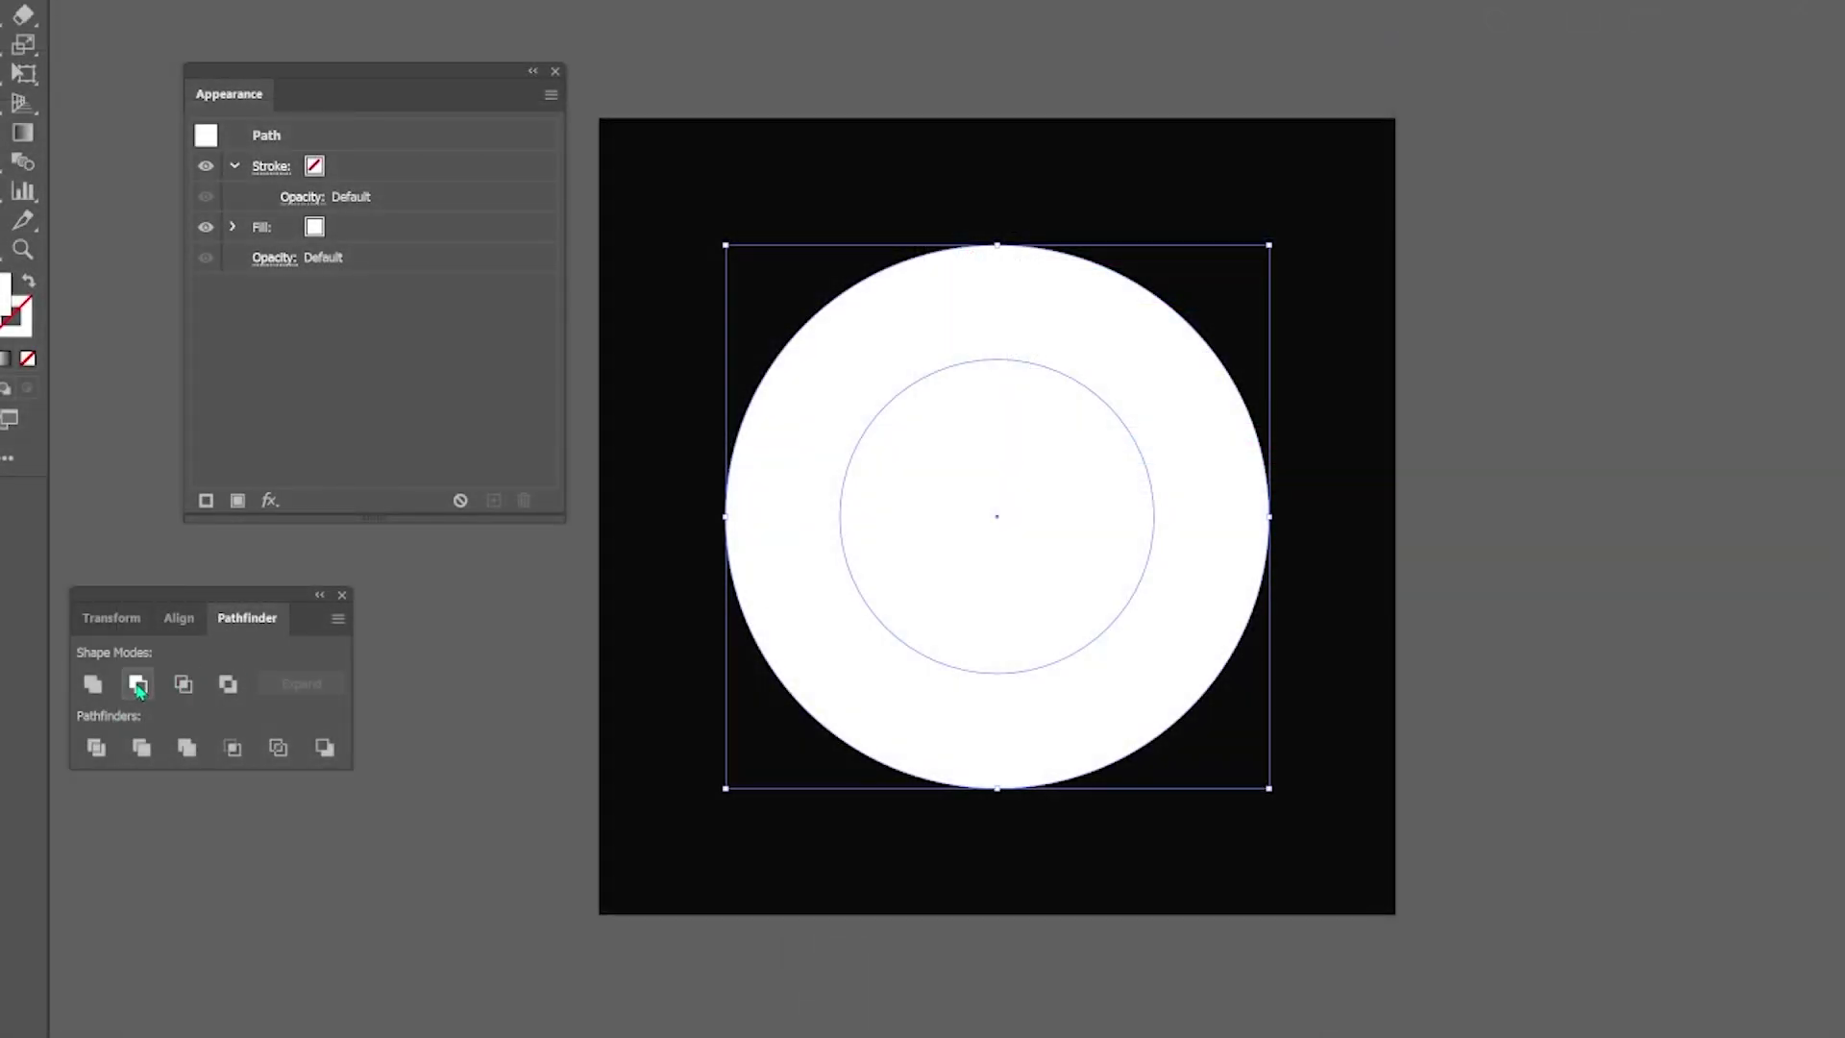
{"action": "left_click", "coordinate": [139, 686]}
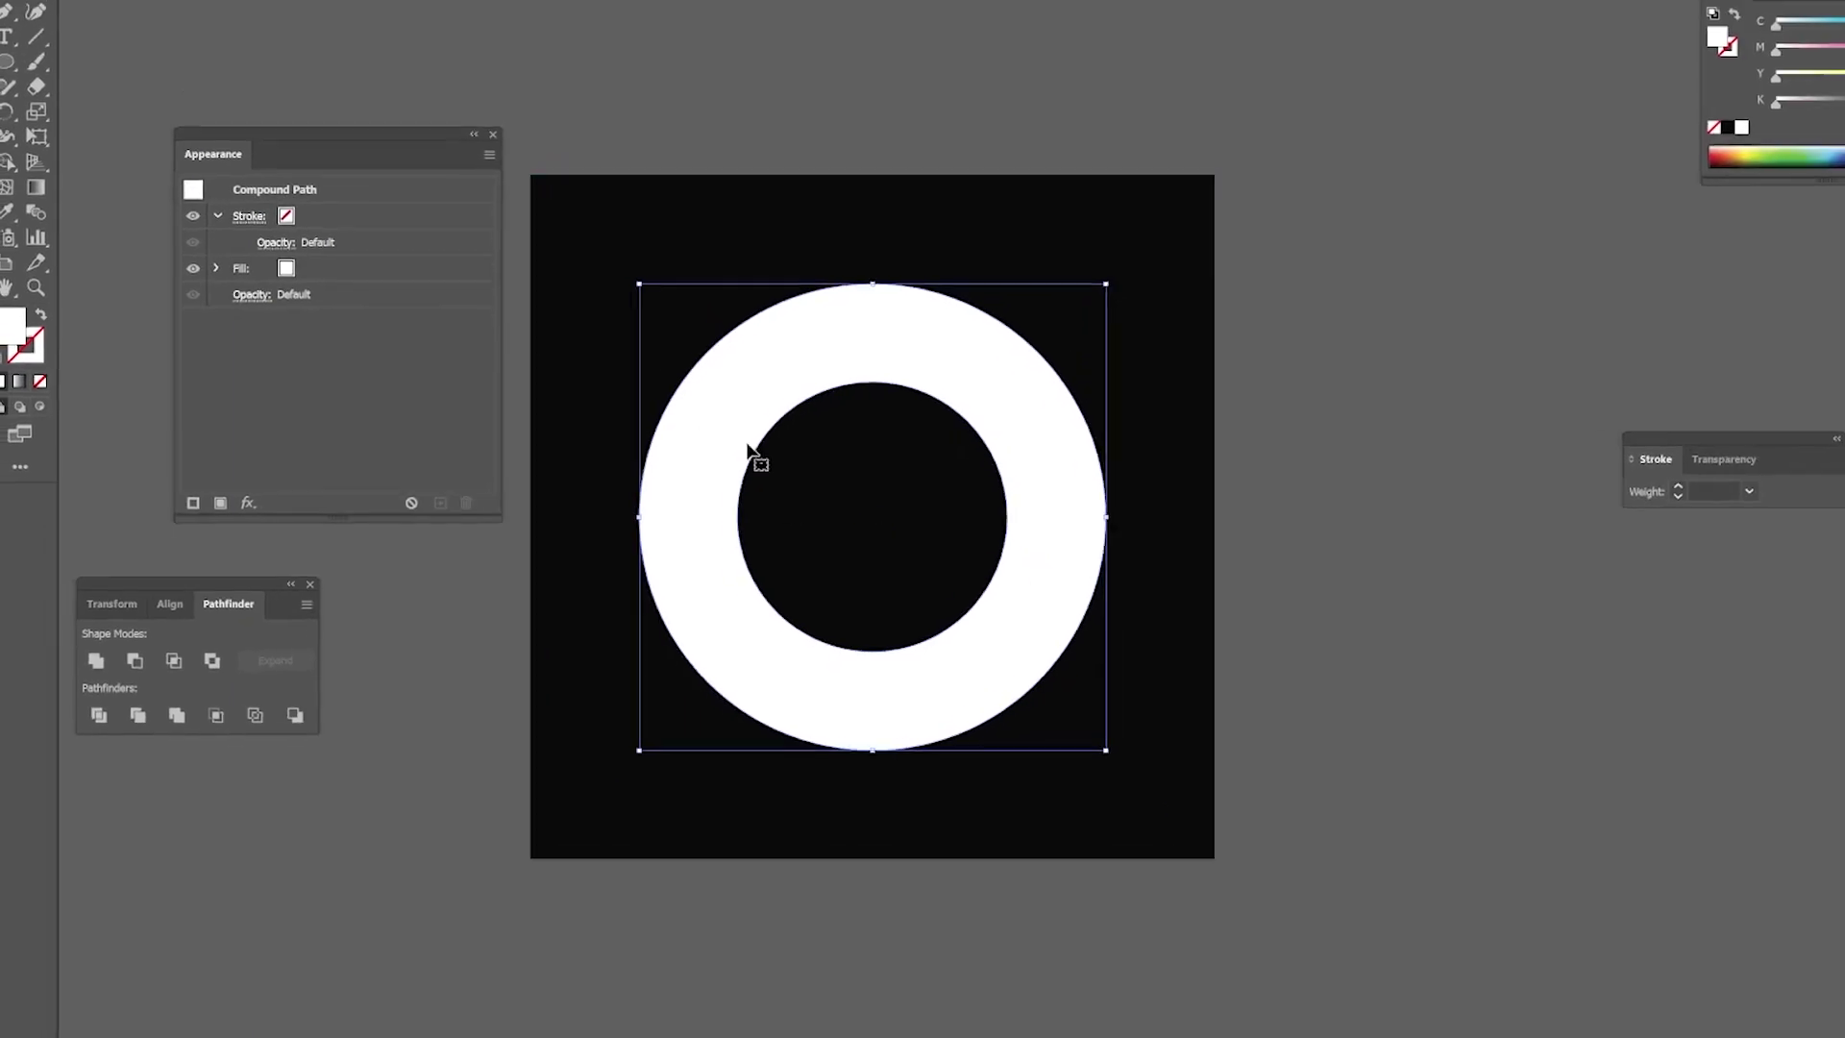
- Apply a Stylize Feather effect with a 32 pt radius to the selected white ring
{"action": "left_click", "coordinate": [231, 21]}
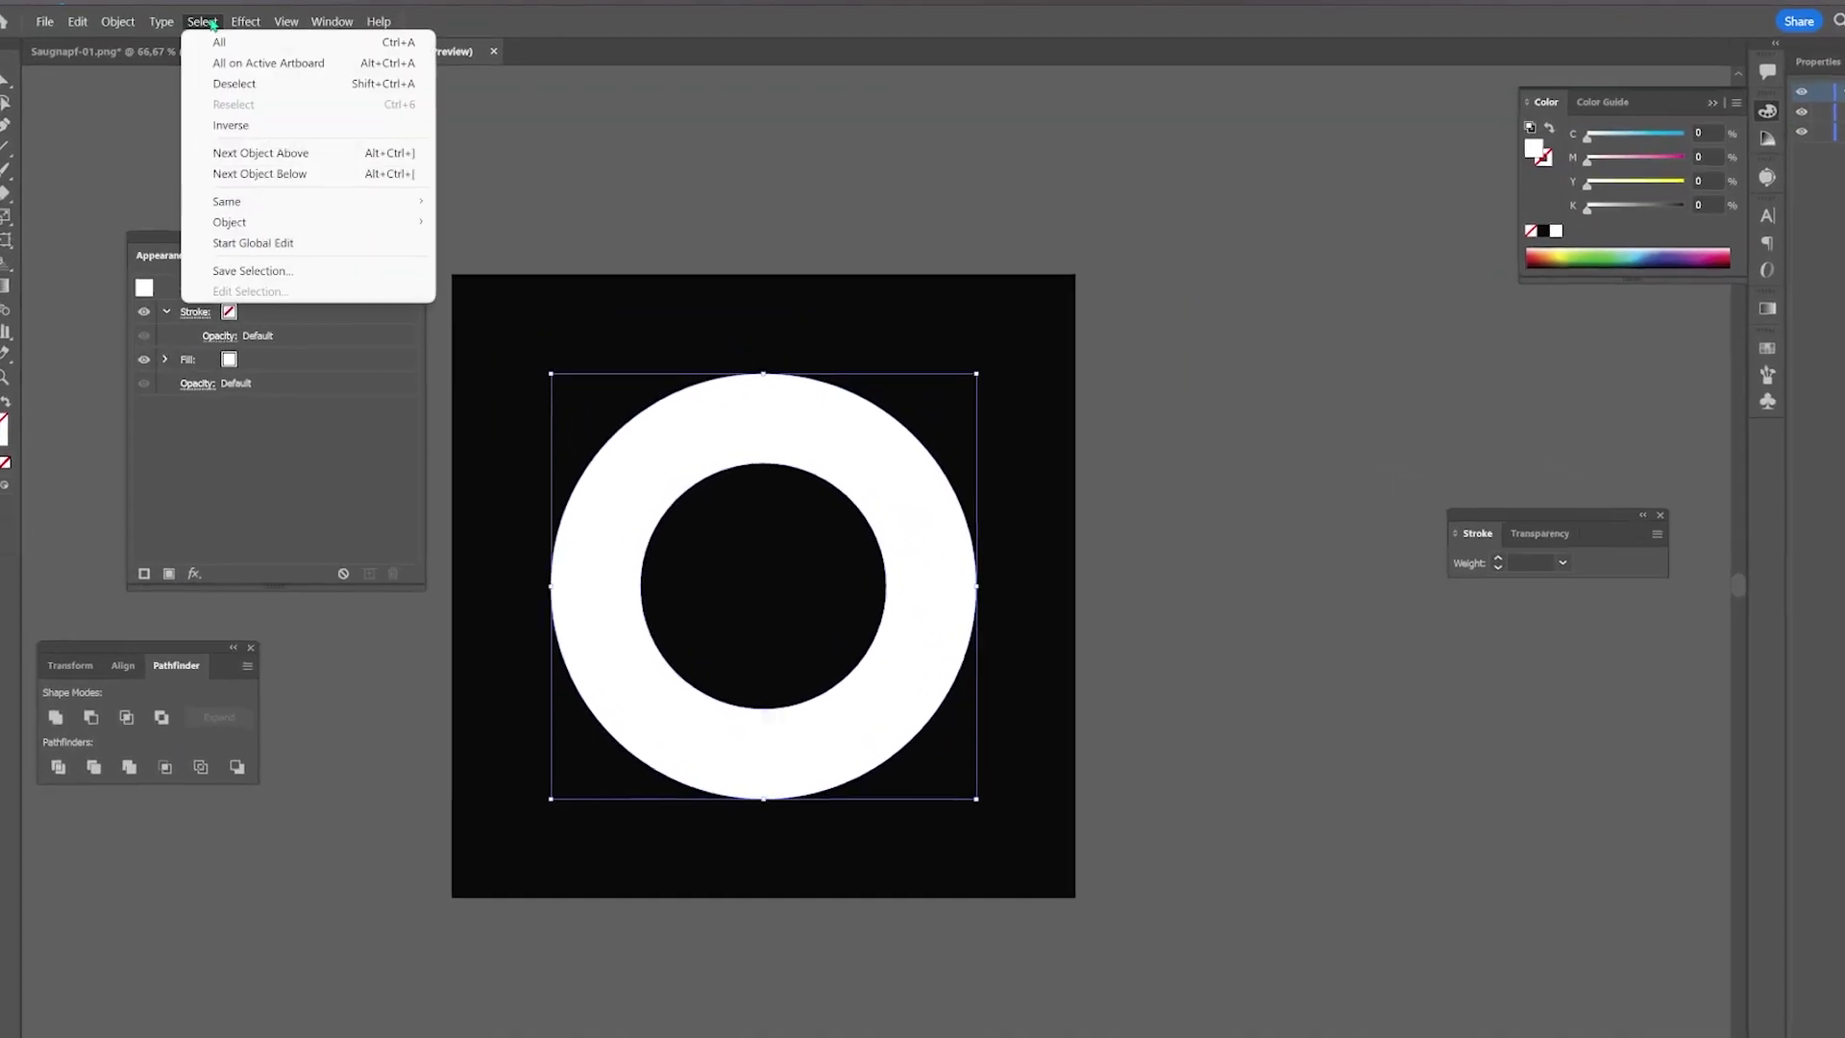
{"action": "left_click", "coordinate": [202, 21]}
{"action": "left_click", "coordinate": [245, 21]}
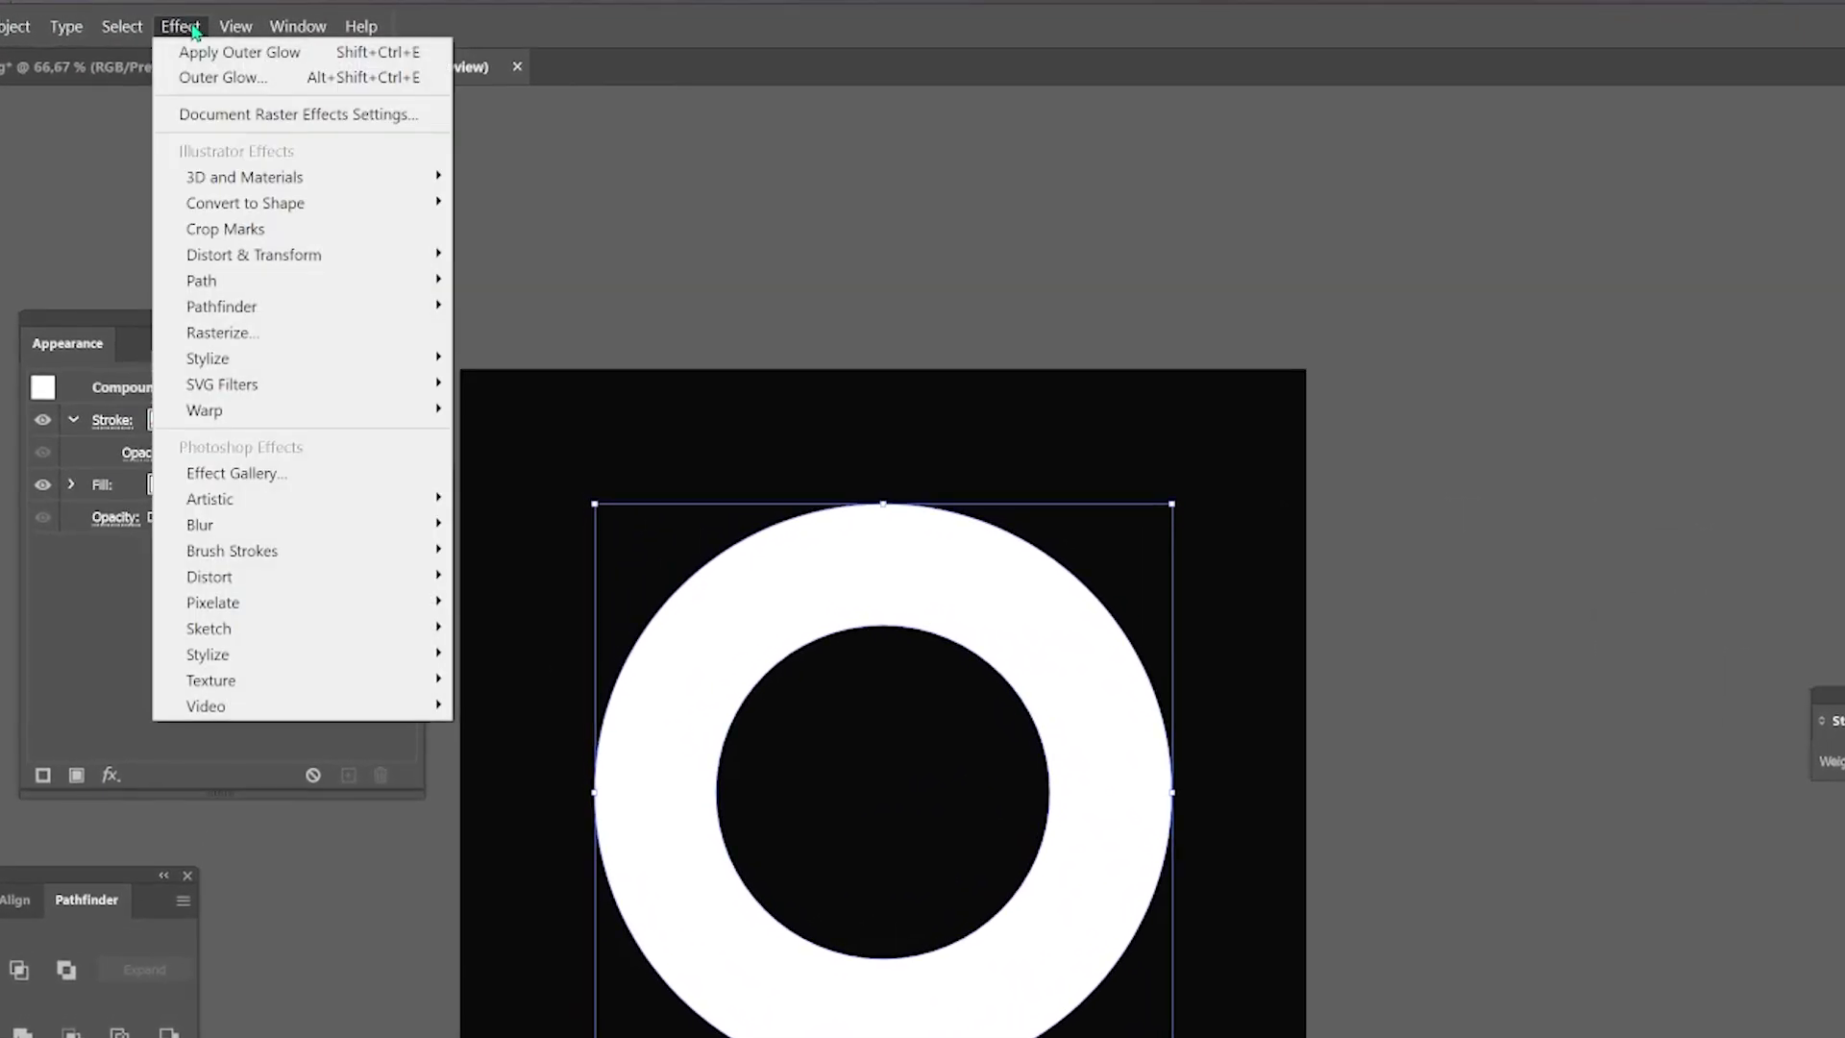
{"action": "mouse_move", "coordinate": [308, 370]}
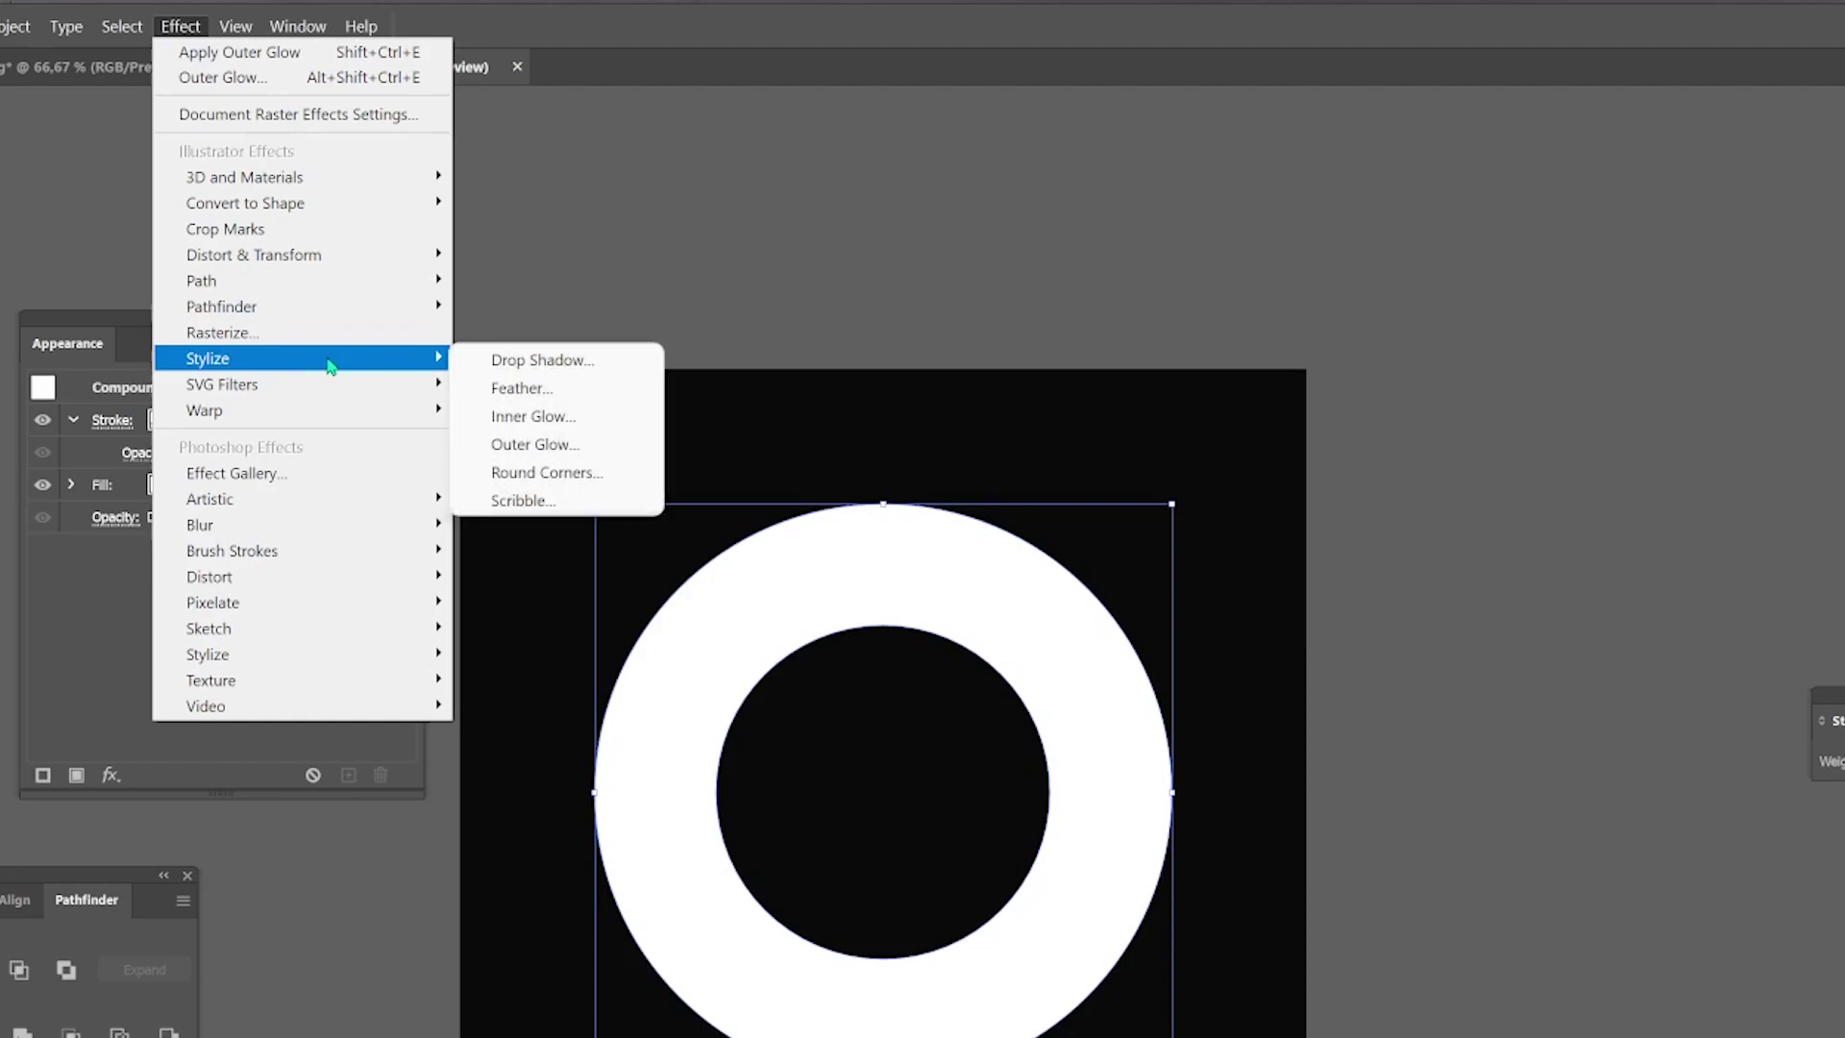
{"action": "left_click", "coordinate": [515, 388]}
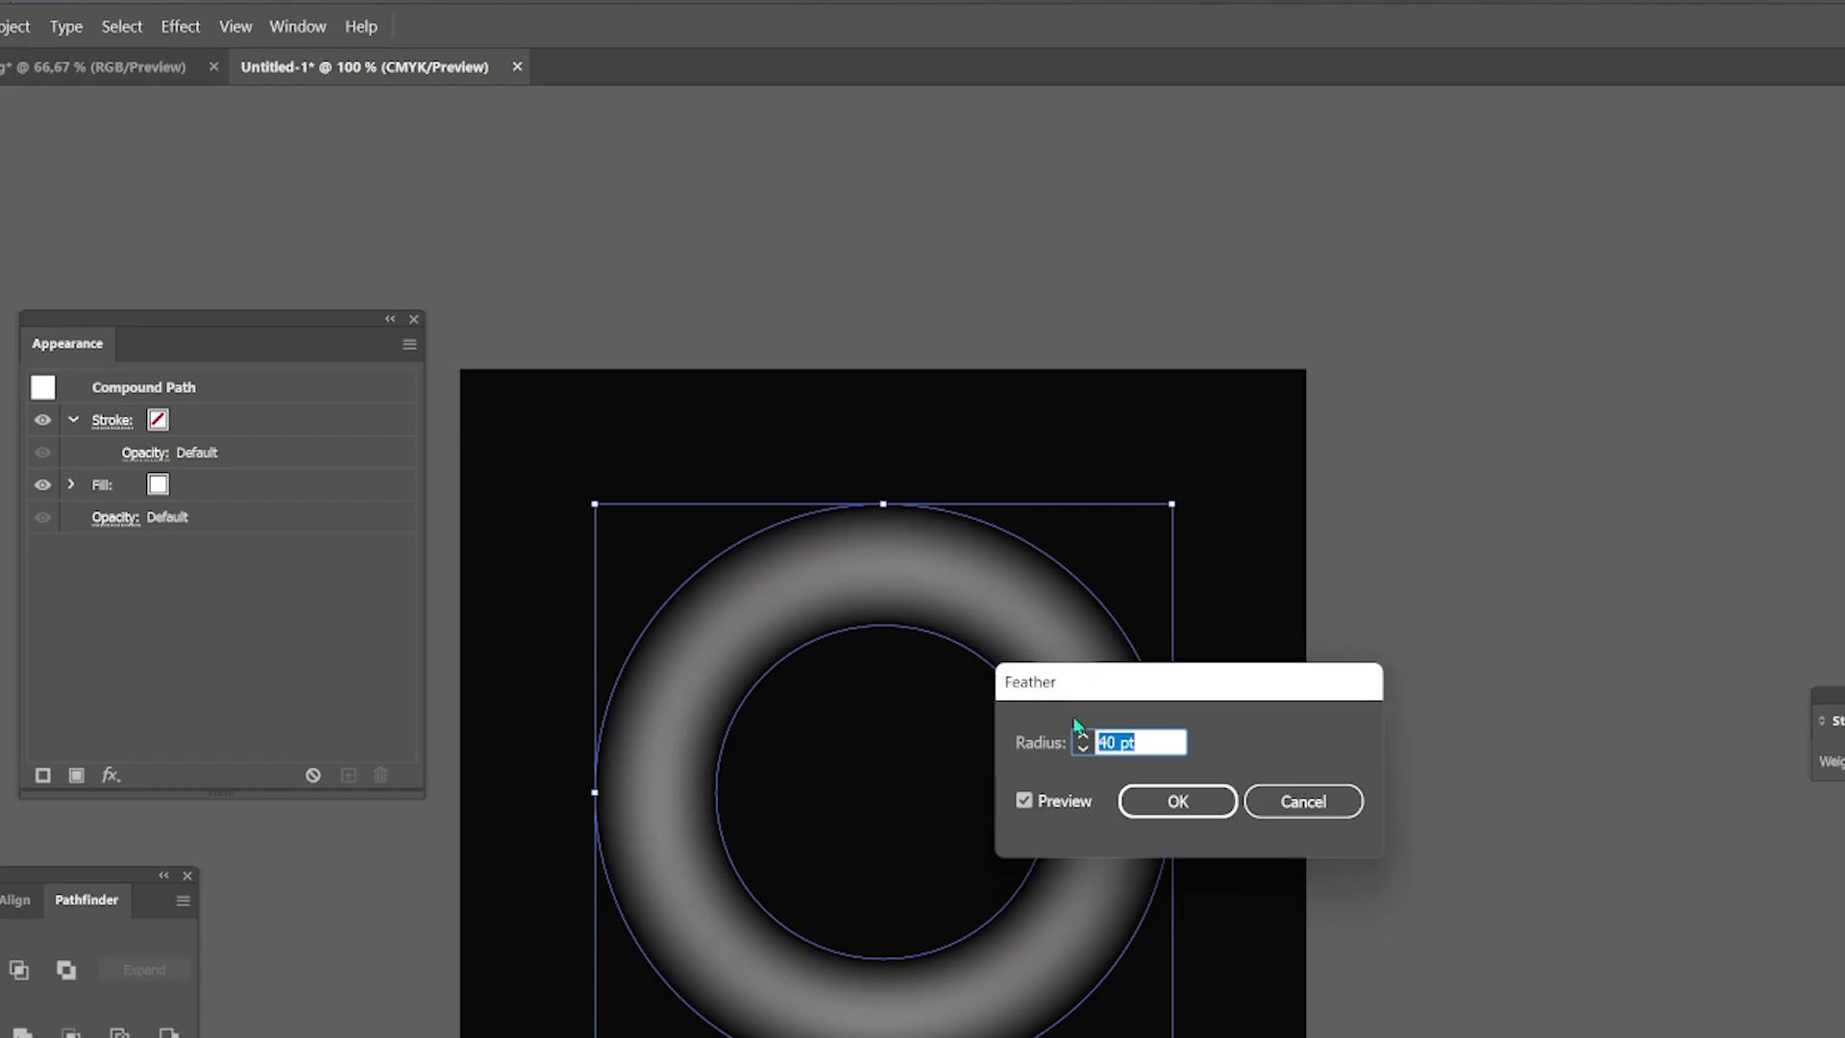
{"action": "left_click", "coordinate": [1084, 748]}
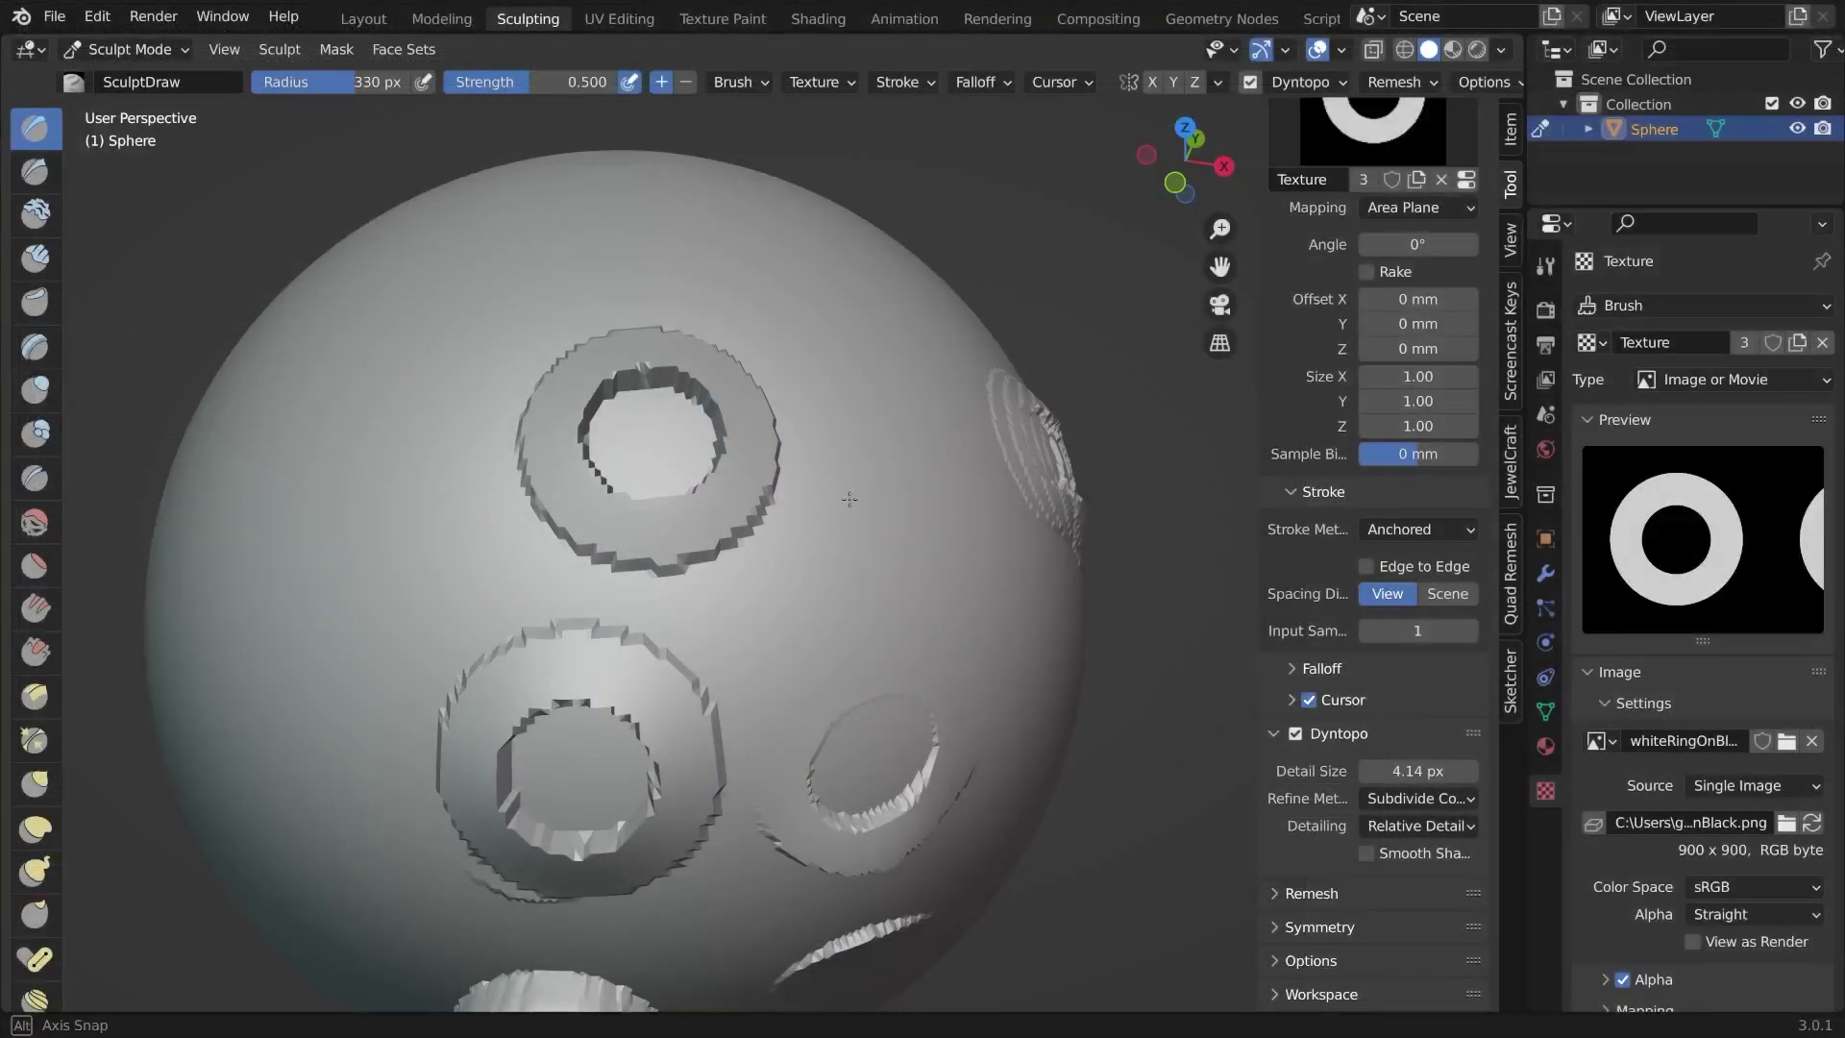
{"action": "middle_click_drag", "start_coordinate": [615, 509], "coordinate": [672, 530]}
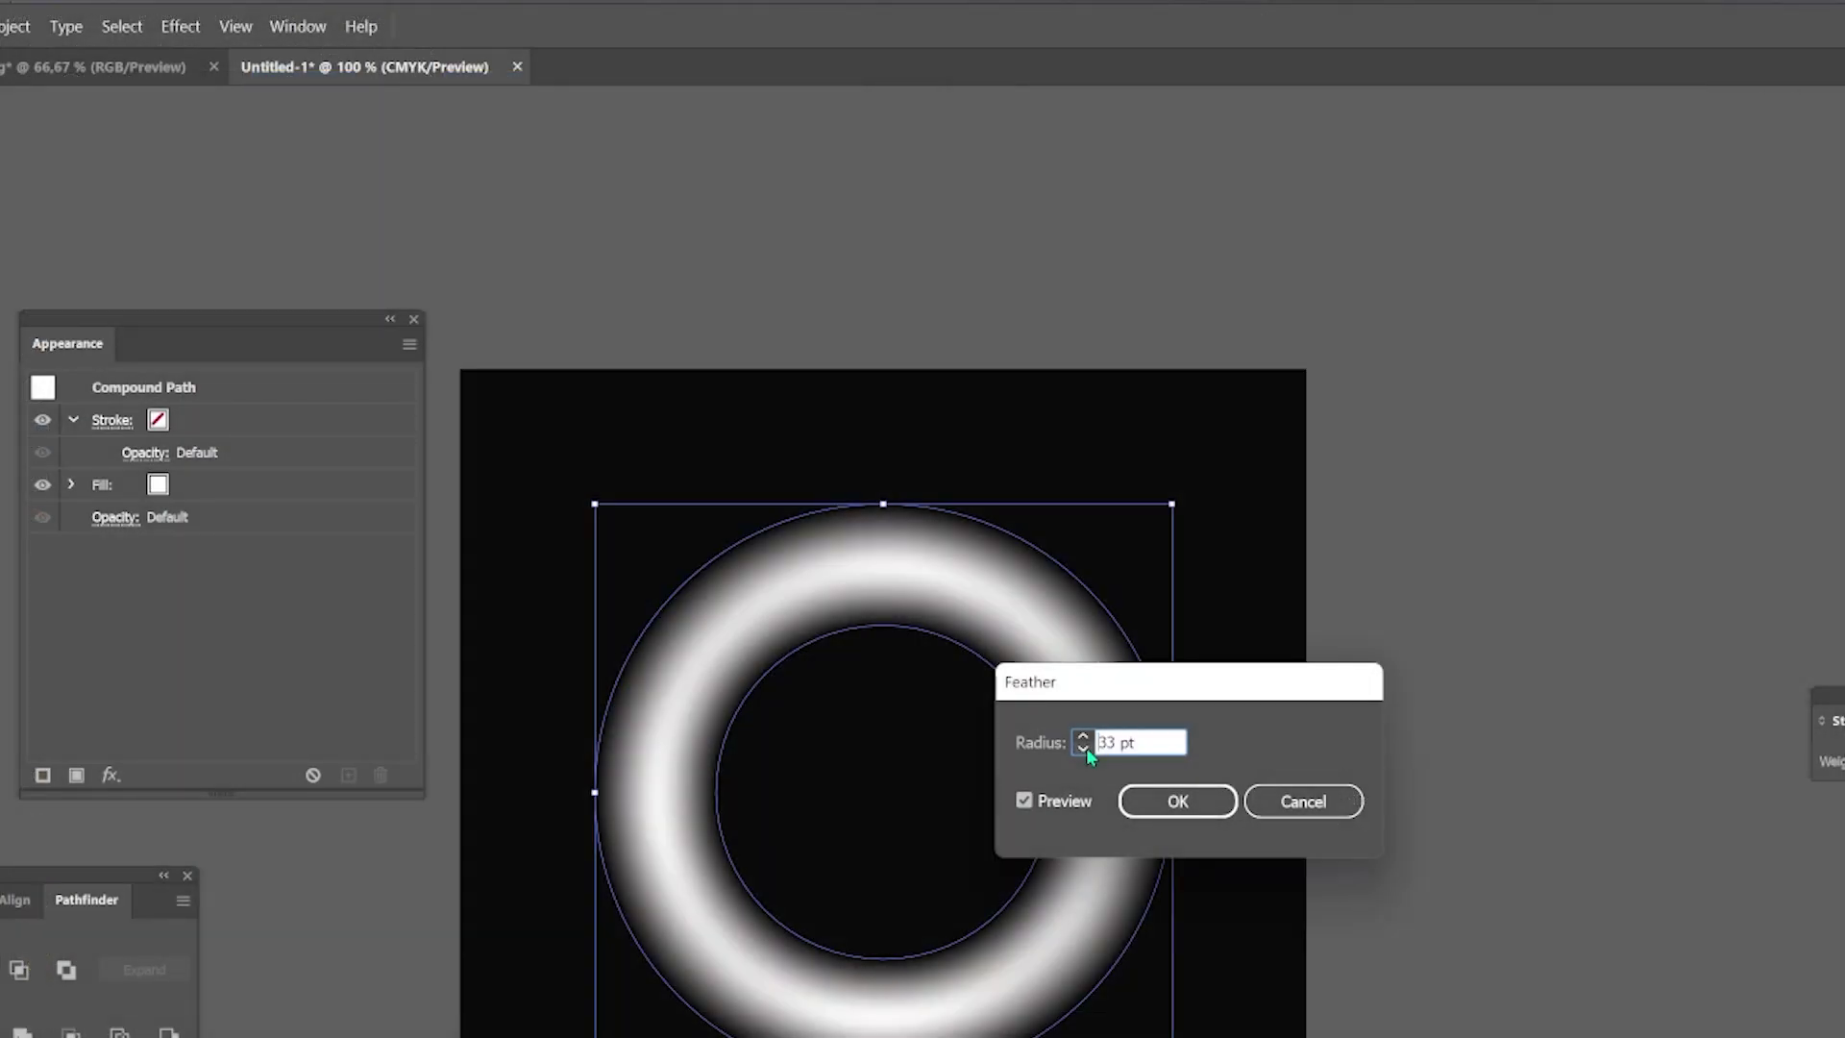
{"action": "left_click", "coordinate": [1081, 748]}
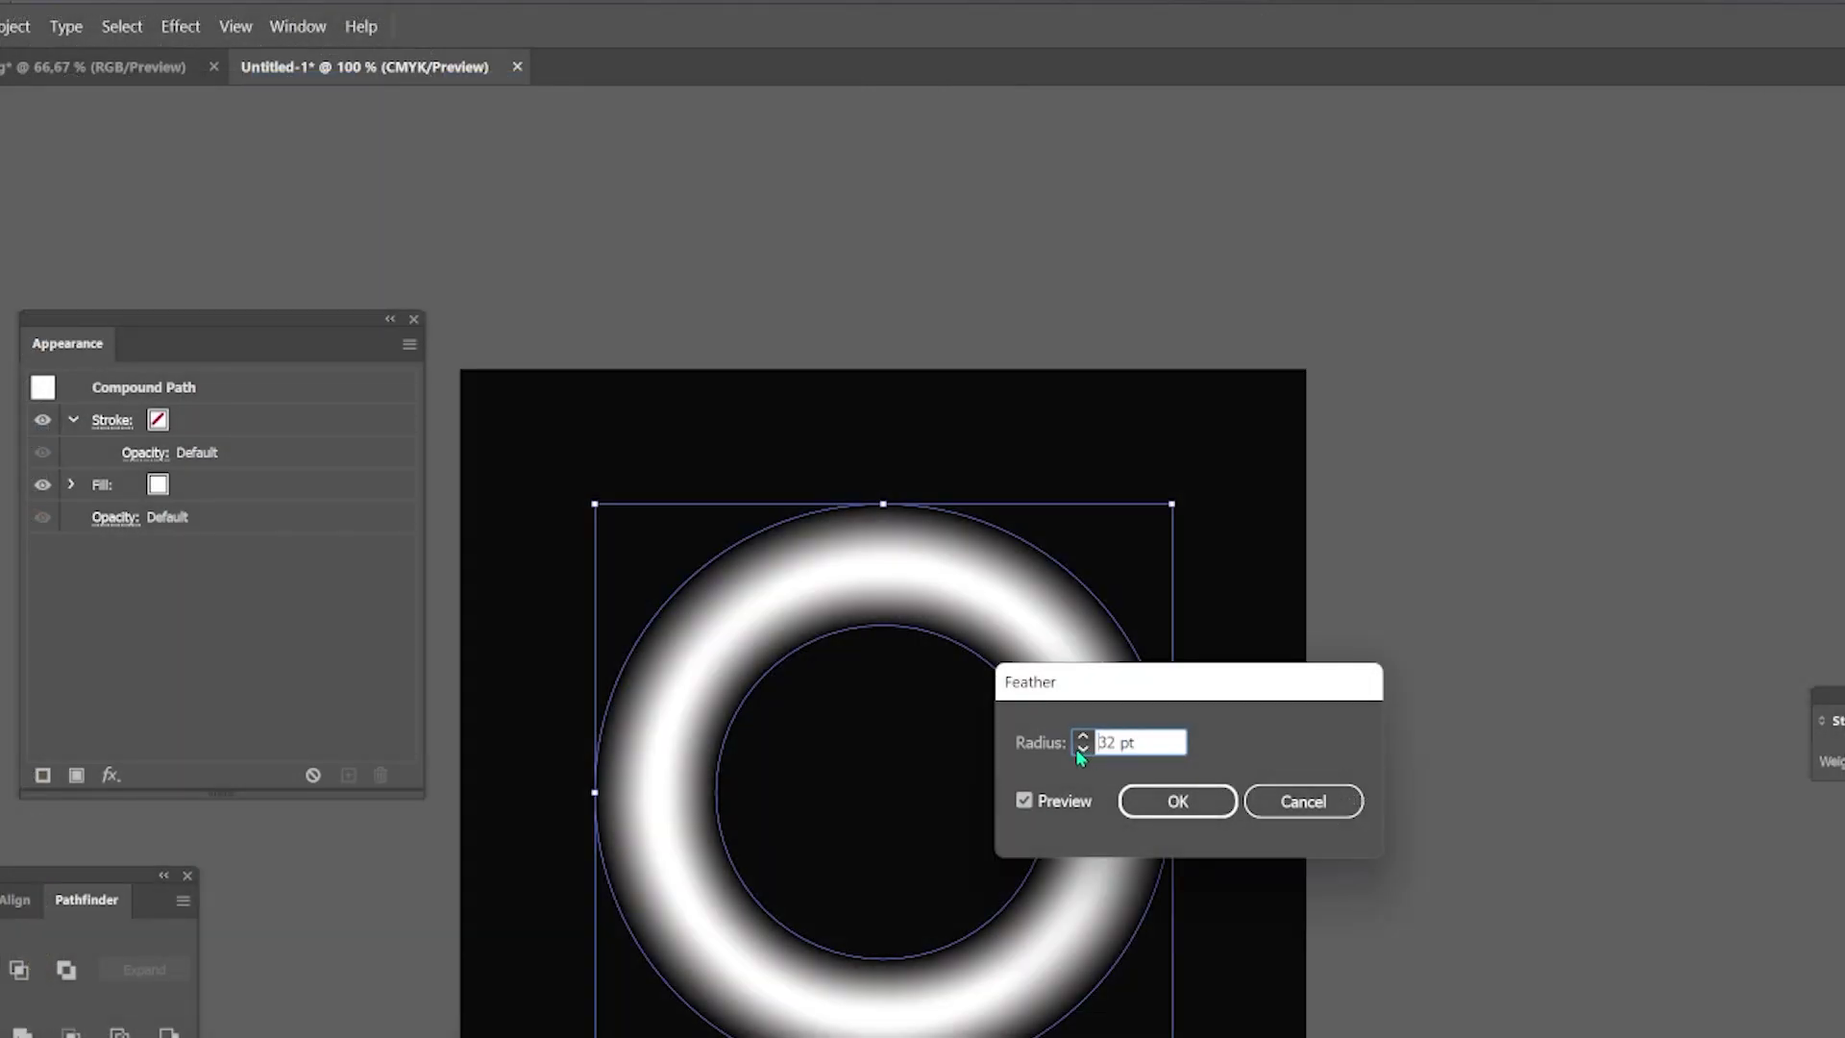
{"action": "left_click", "coordinate": [1082, 748]}
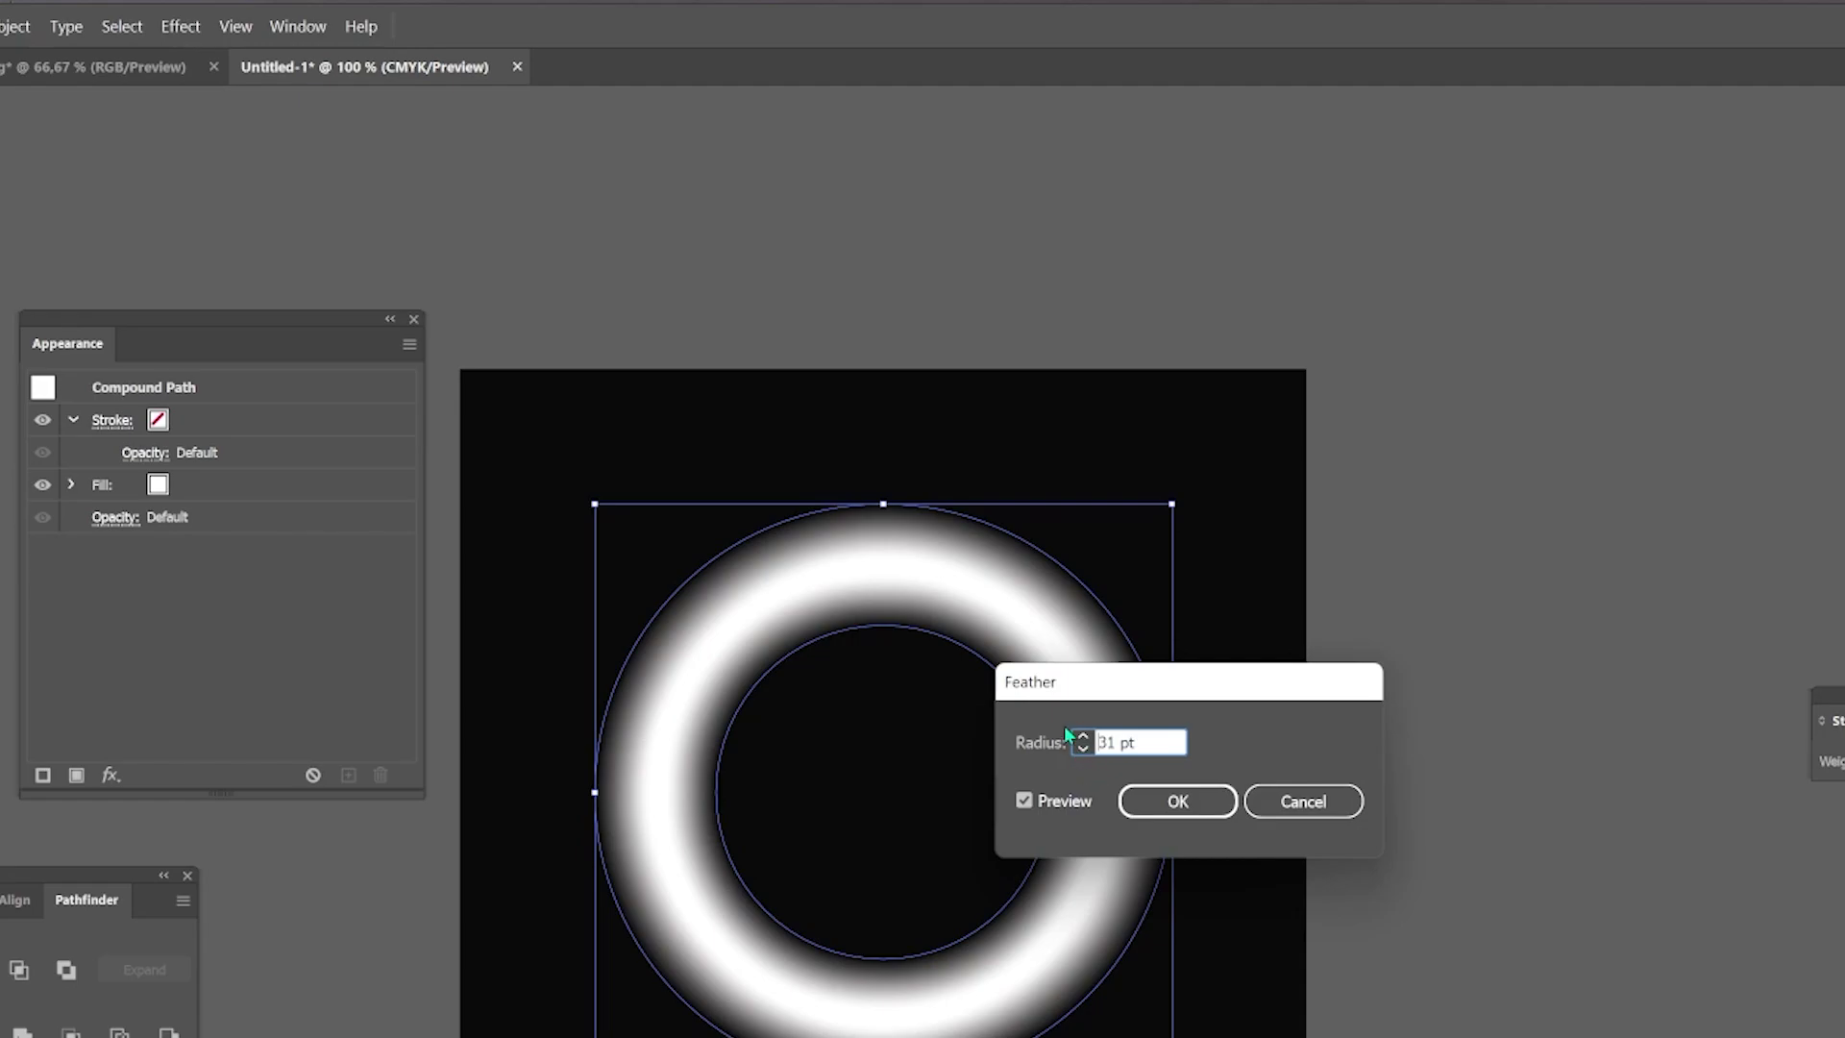
{"action": "left_click", "coordinate": [1082, 736]}
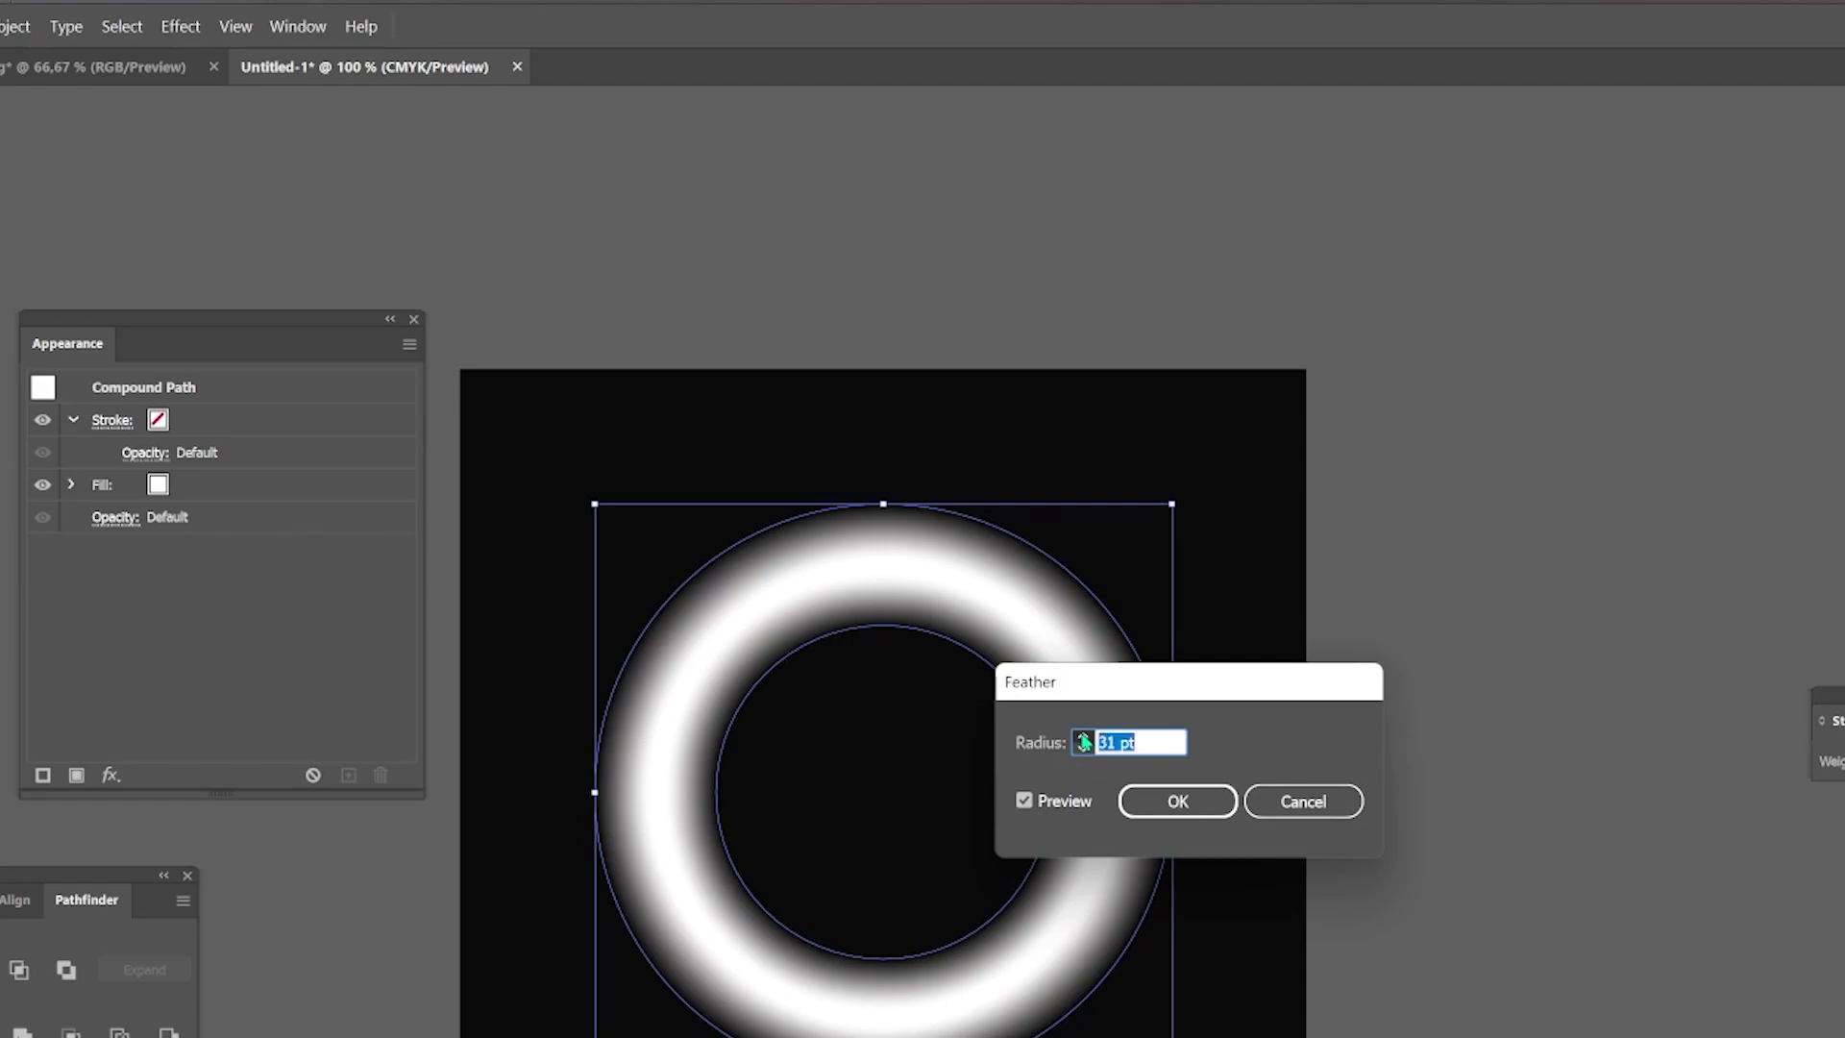
{"action": "left_click", "coordinate": [1174, 802]}
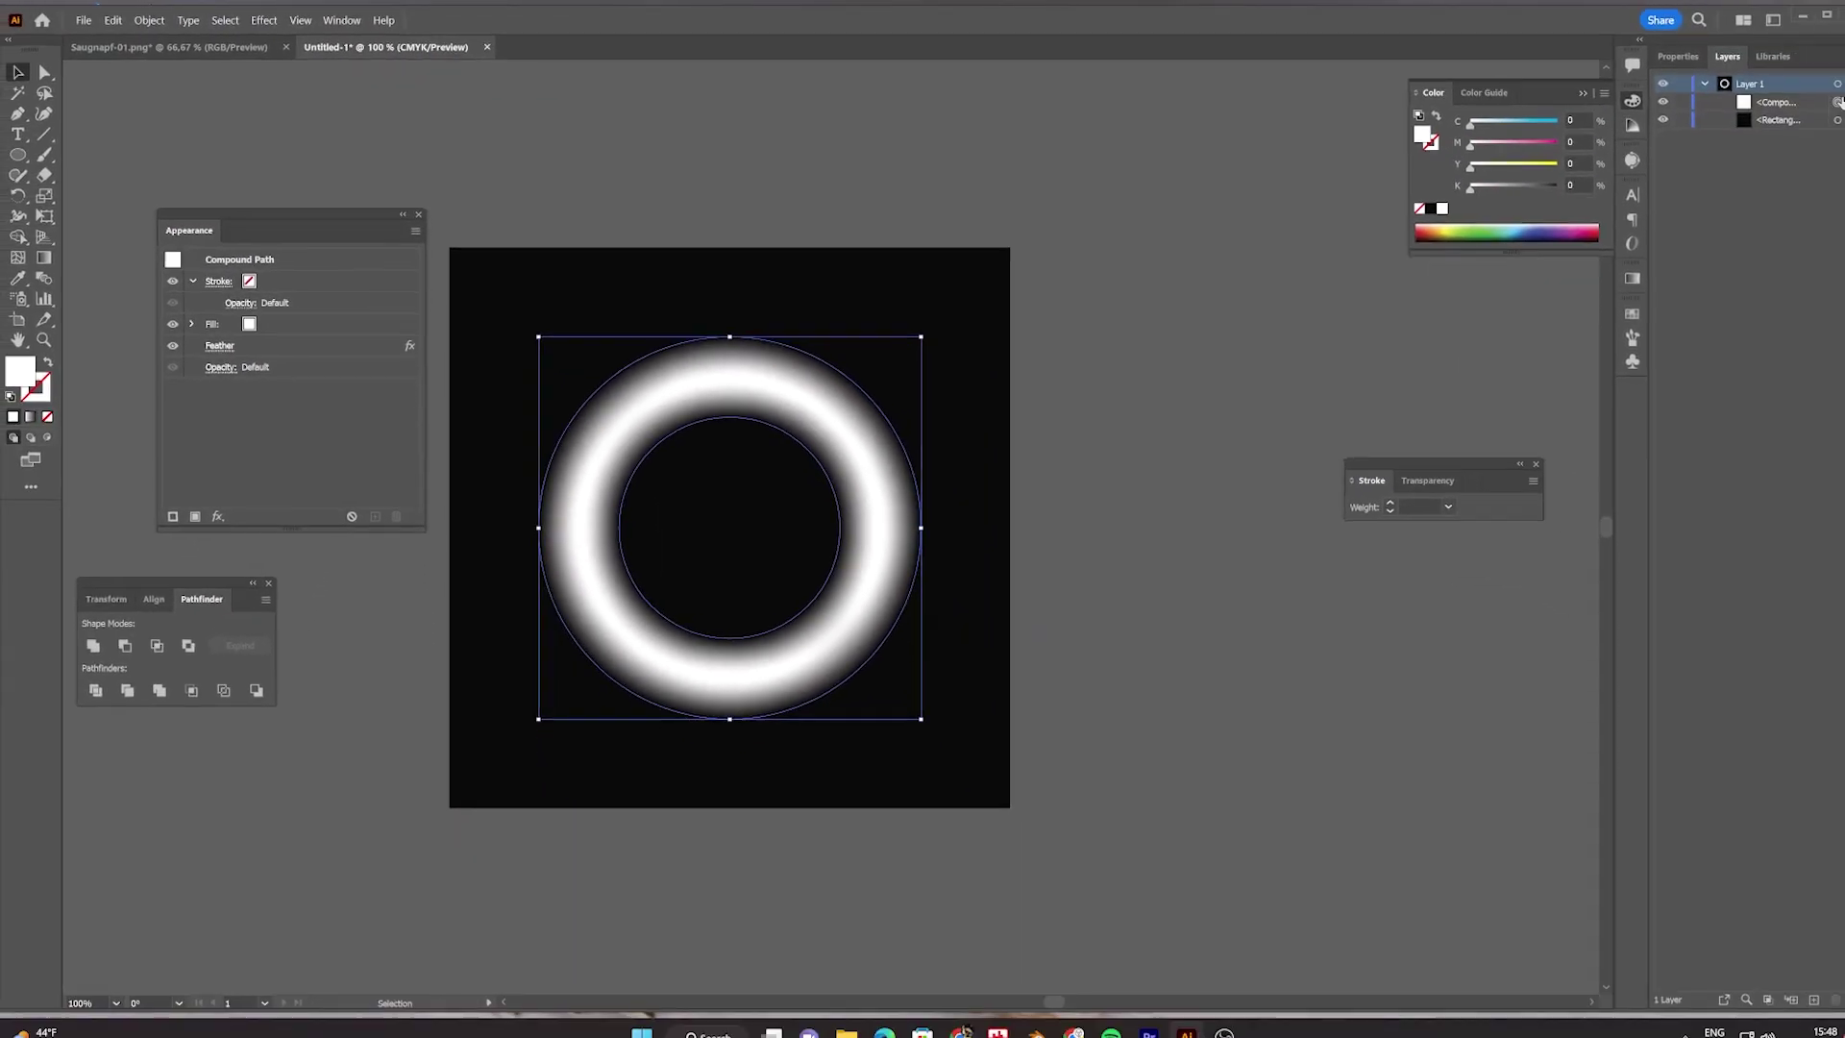
- Select only the ring's outer circle and scale it up proportionally to widen the ring within the black square
{"action": "left_click", "coordinate": [1107, 682]}
{"action": "key", "text": "a"}
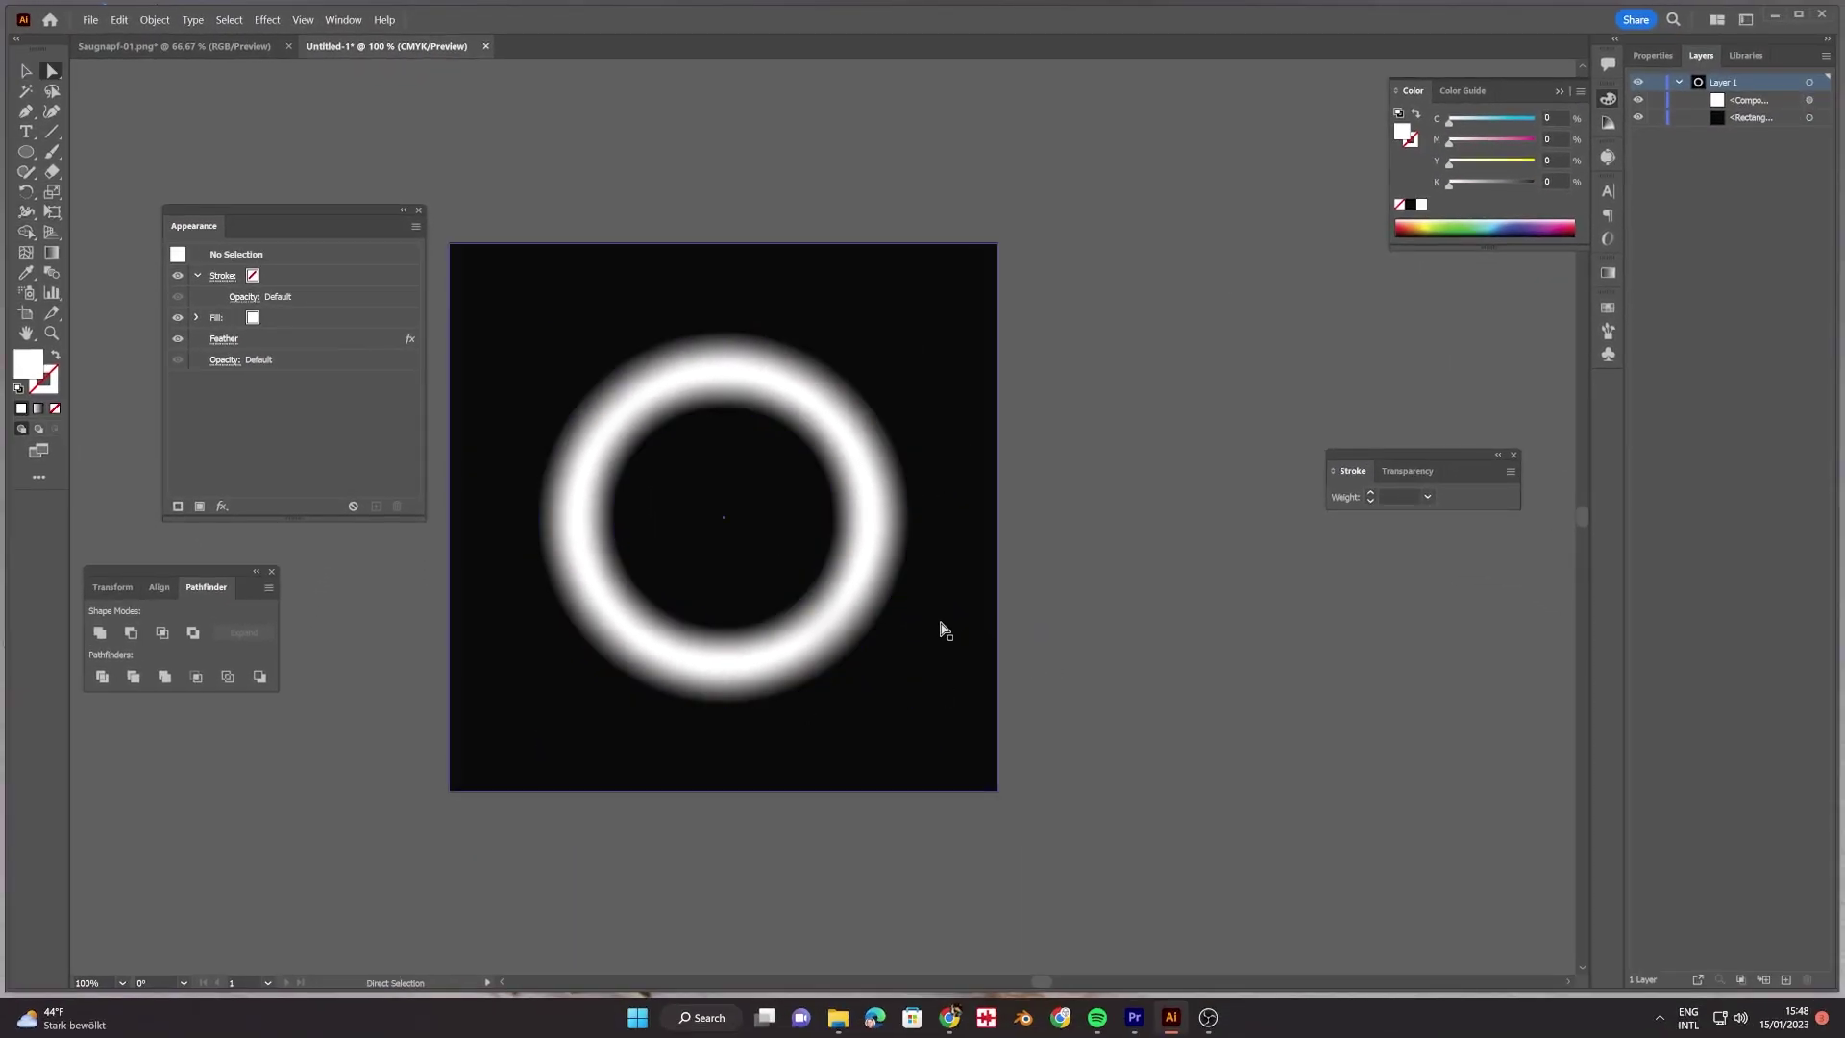
{"action": "left_click", "coordinate": [877, 620]}
{"action": "left_click", "coordinate": [1001, 647]}
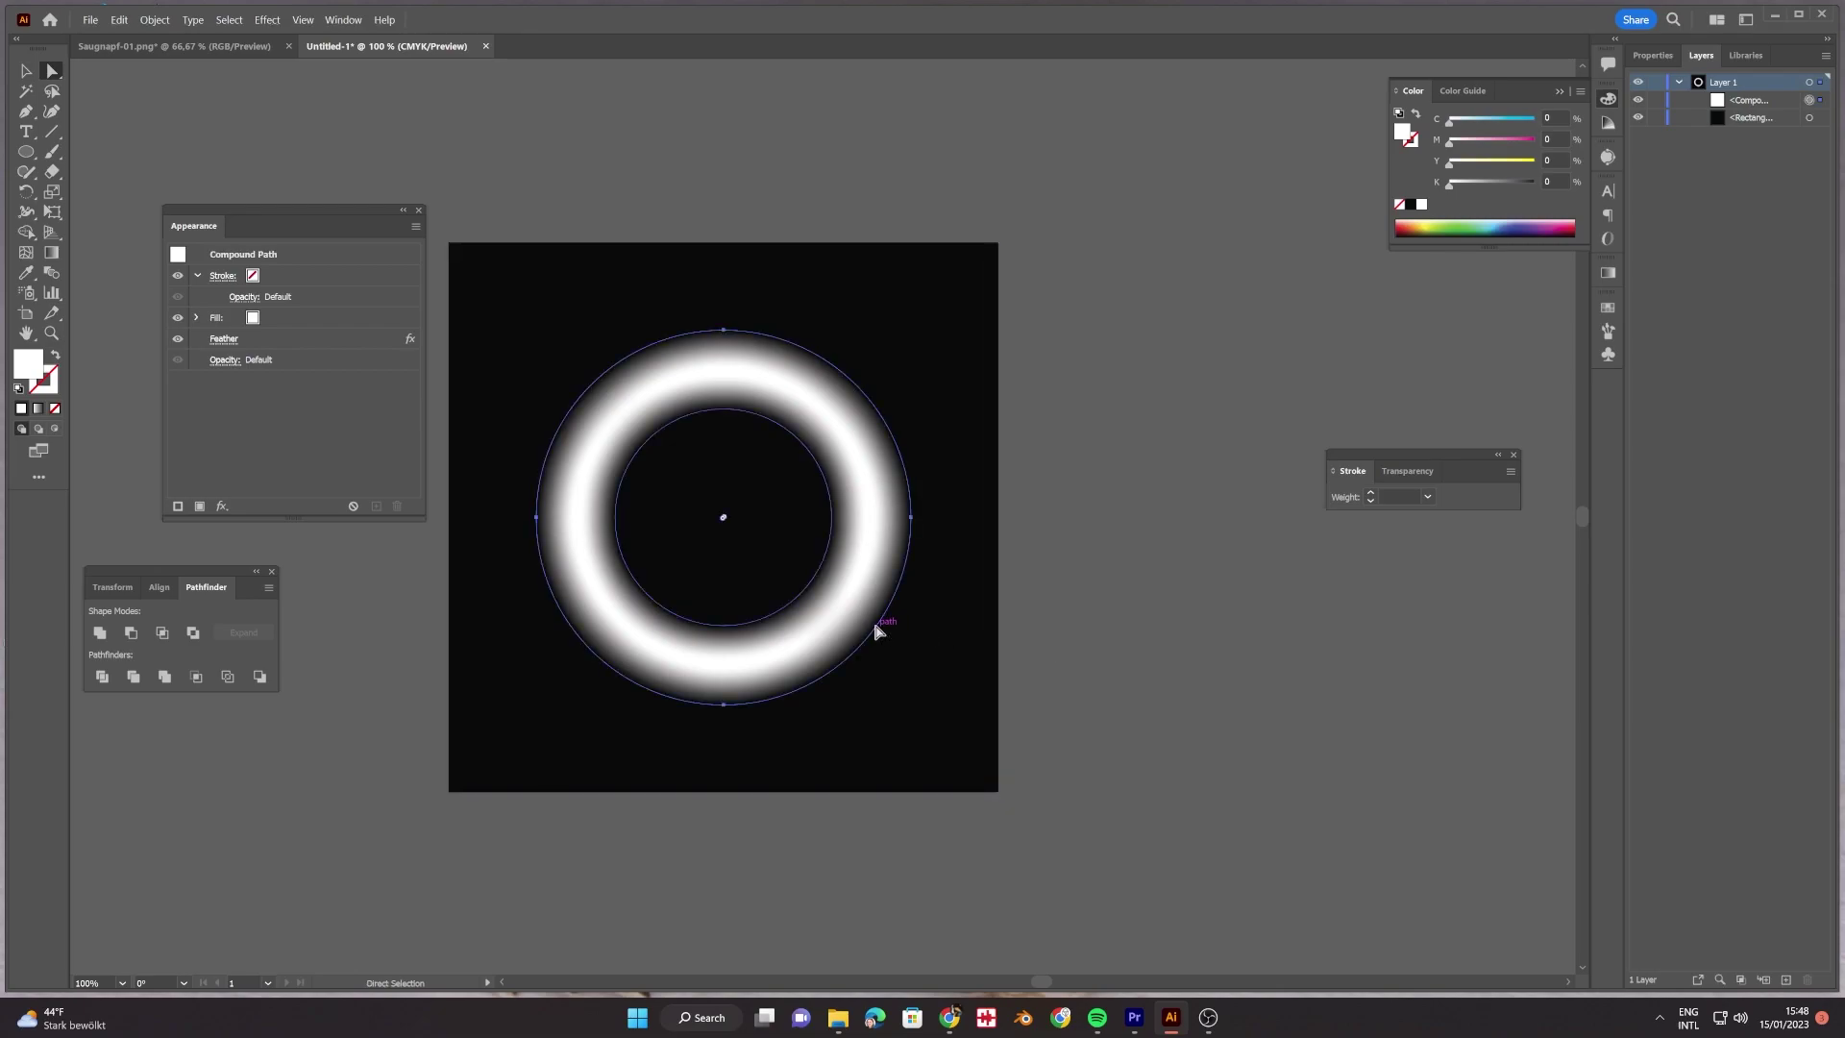
{"action": "key", "text": "s"}
{"action": "left_click_drag", "start_coordinate": [1104, 803], "coordinate": [1201, 890], "text": "shift"}
{"action": "left_click_drag", "start_coordinate": [823, 622], "coordinate": [824, 622], "text": "shift"}
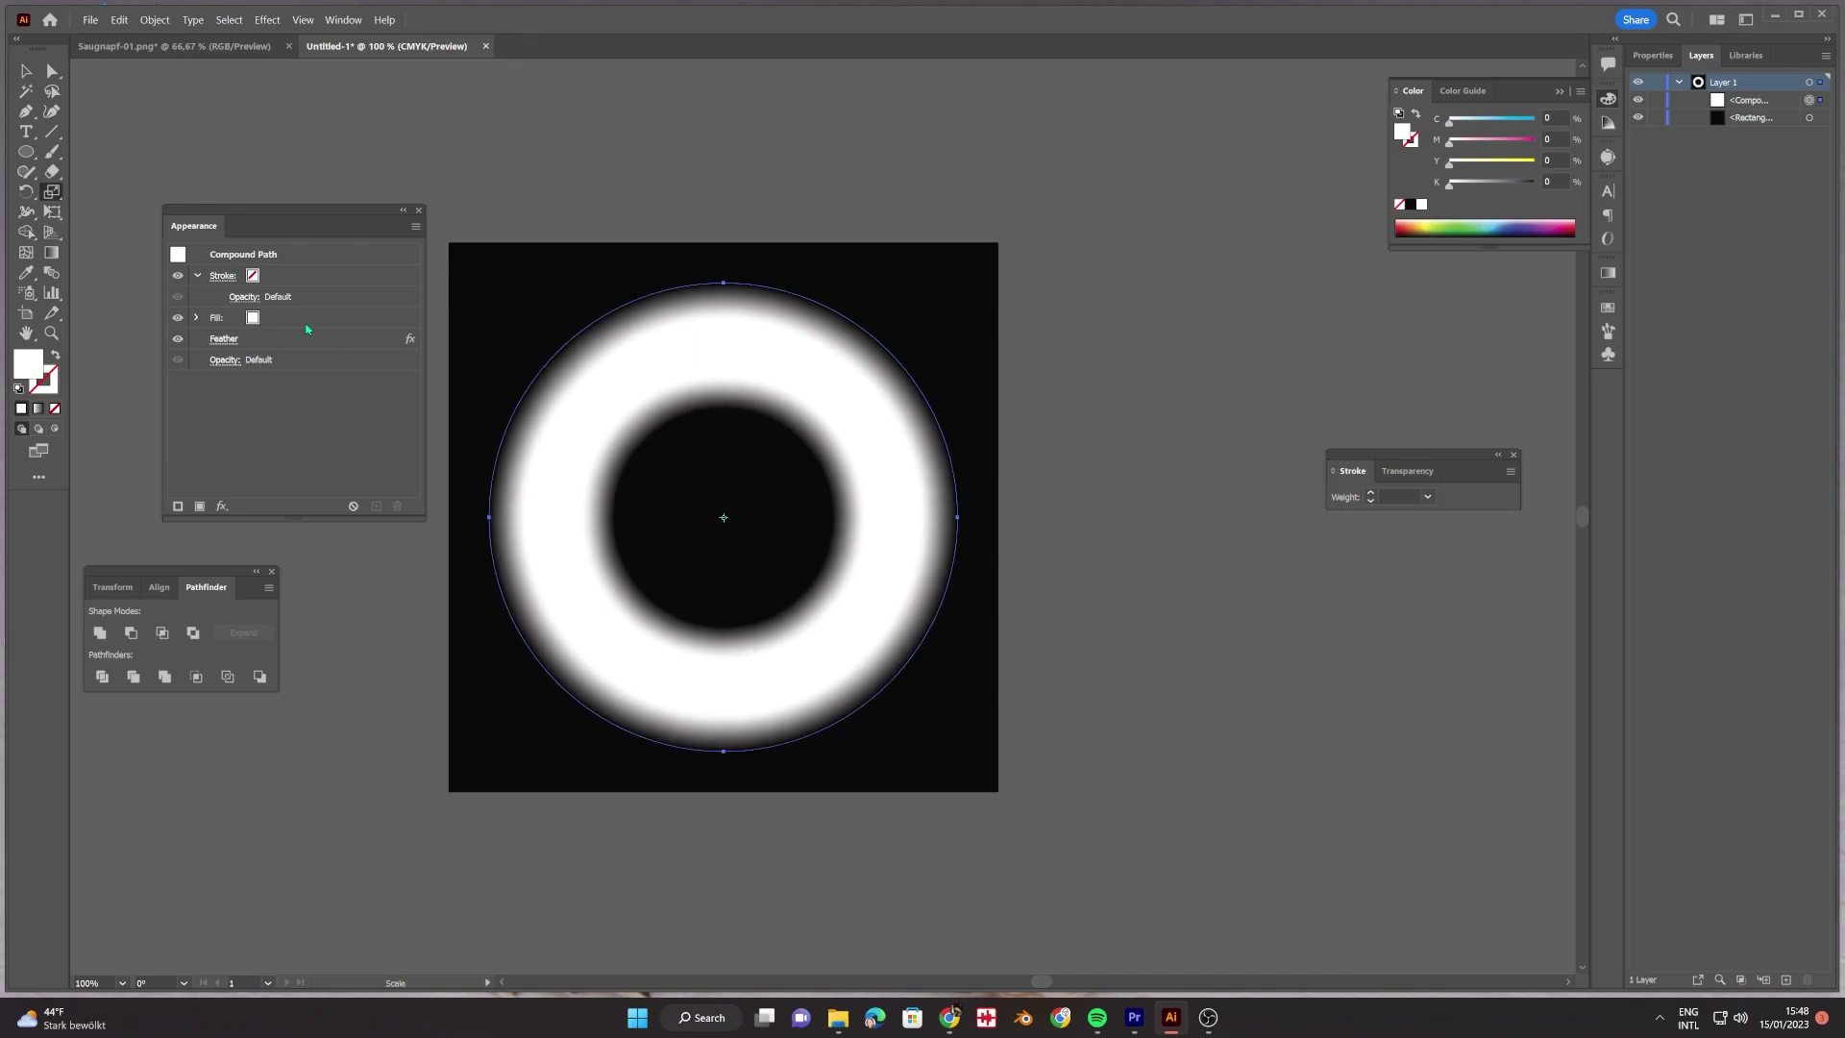
- Set the ring's Feather radius to 50 pt and compare the result by undoing and redoing the change
{"action": "left_click", "coordinate": [224, 339]}
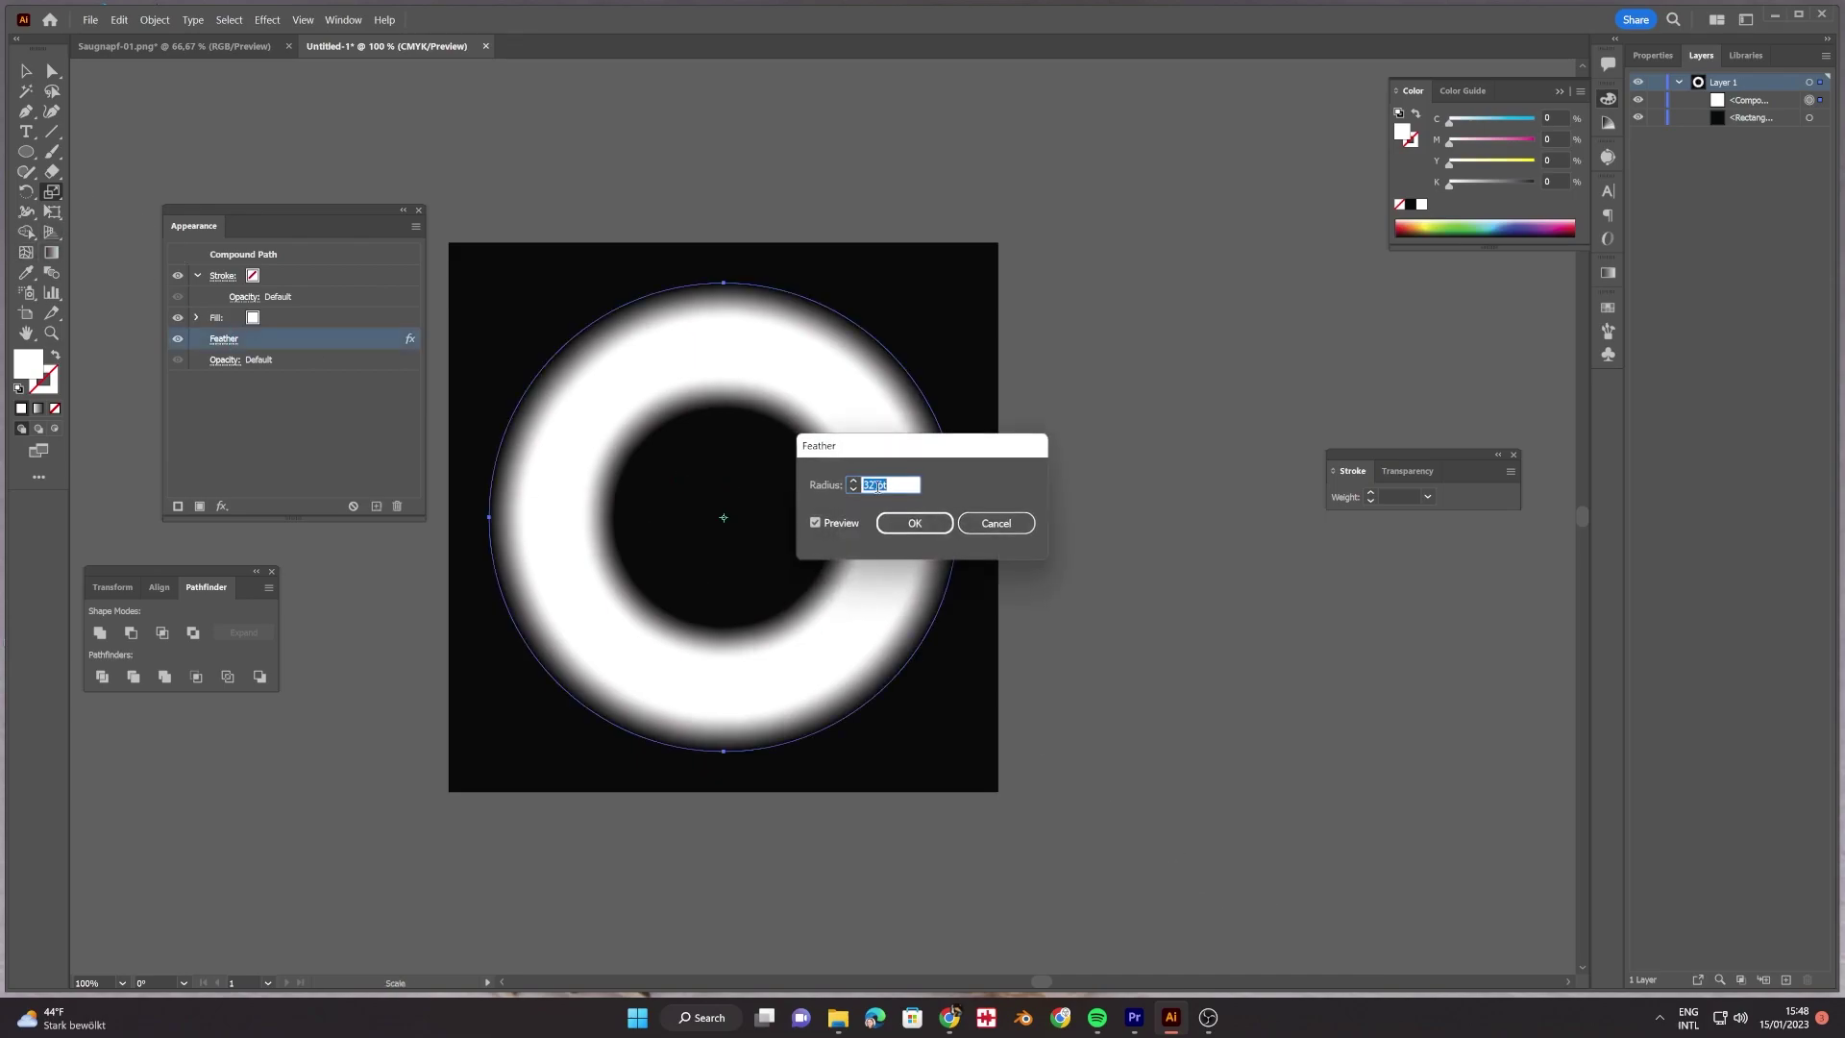
{"action": "type", "text": "50"}
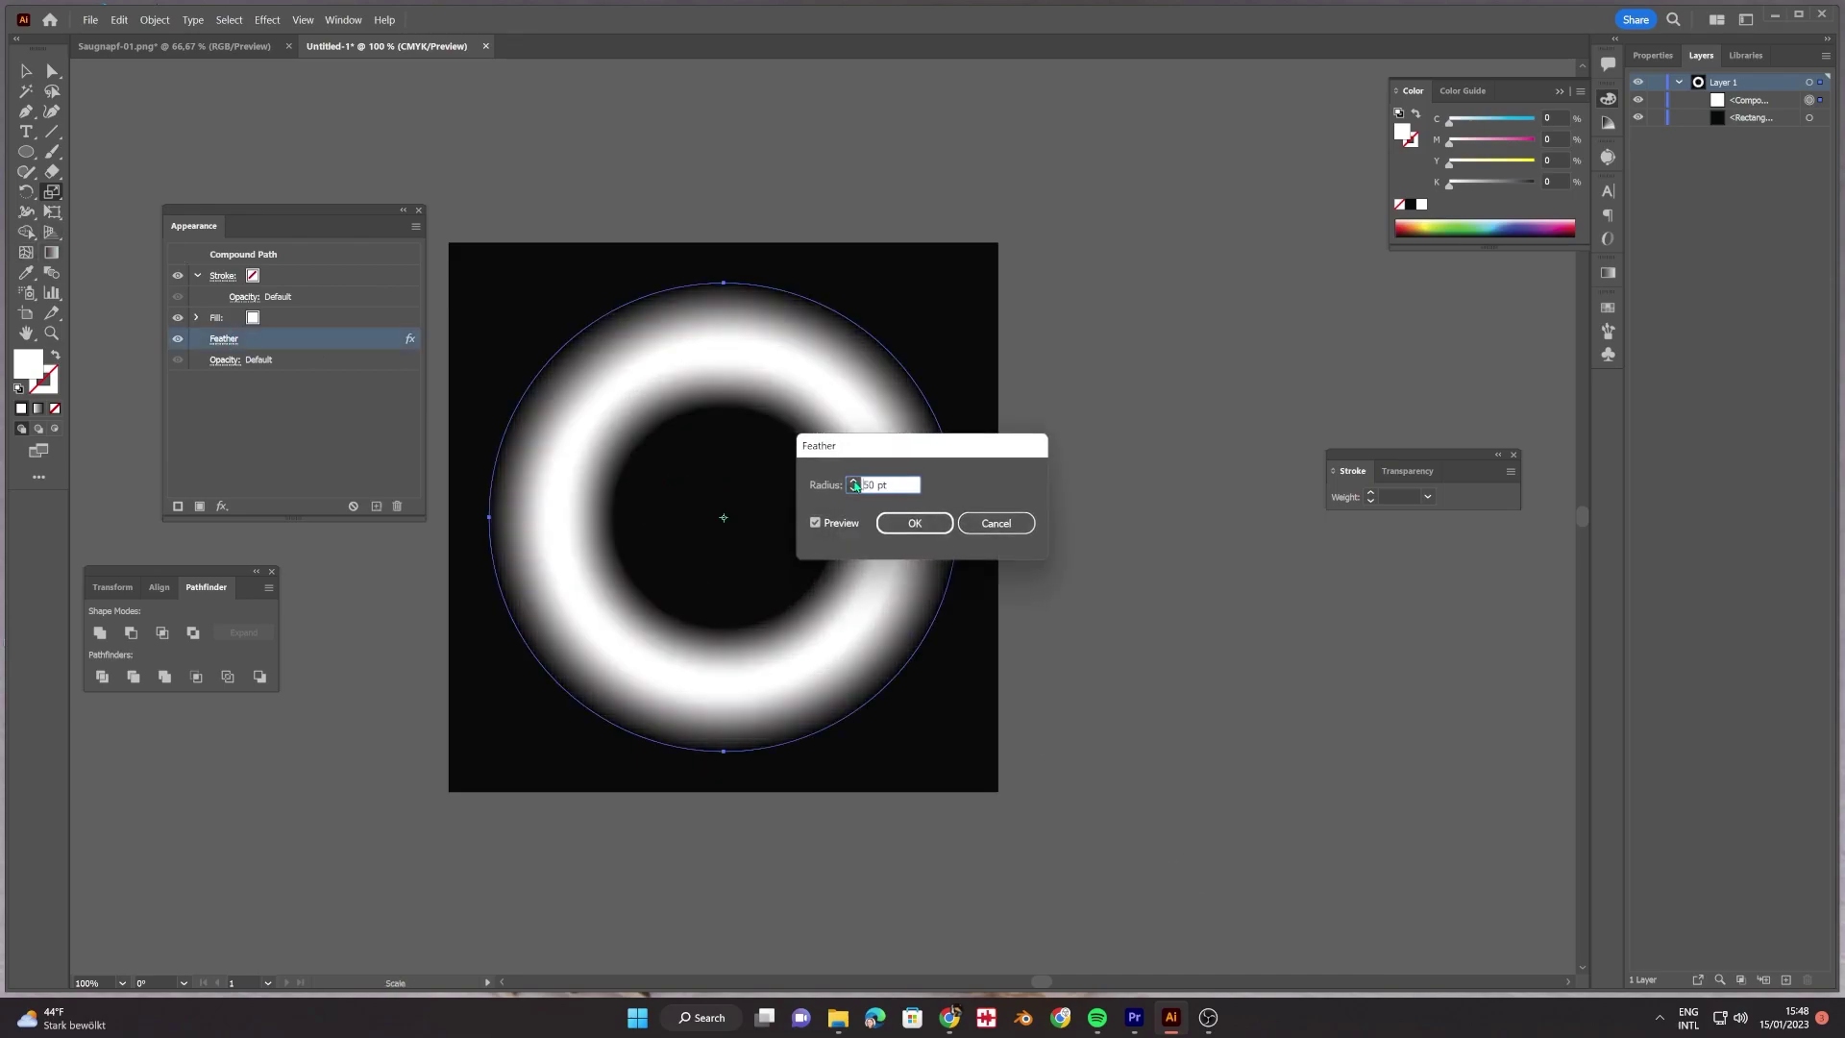
{"action": "left_click", "coordinate": [914, 522]}
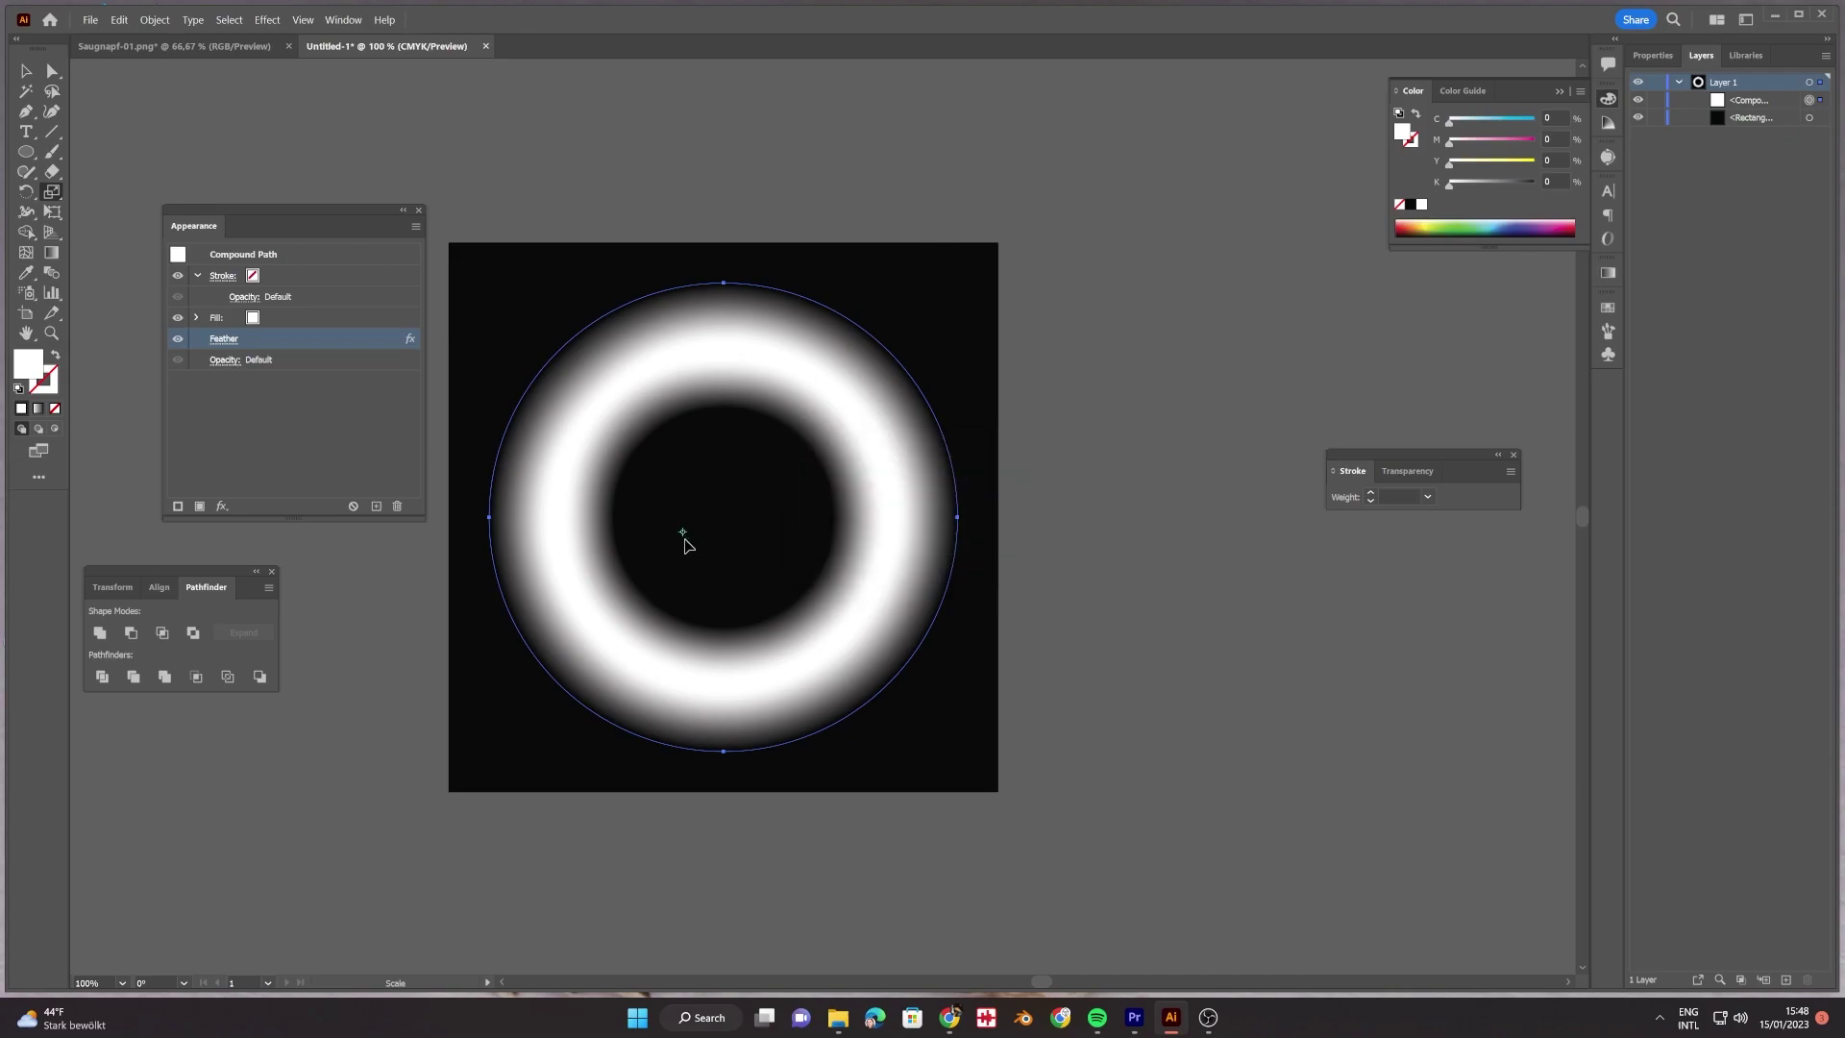
{"action": "key", "text": "ctrl+z"}
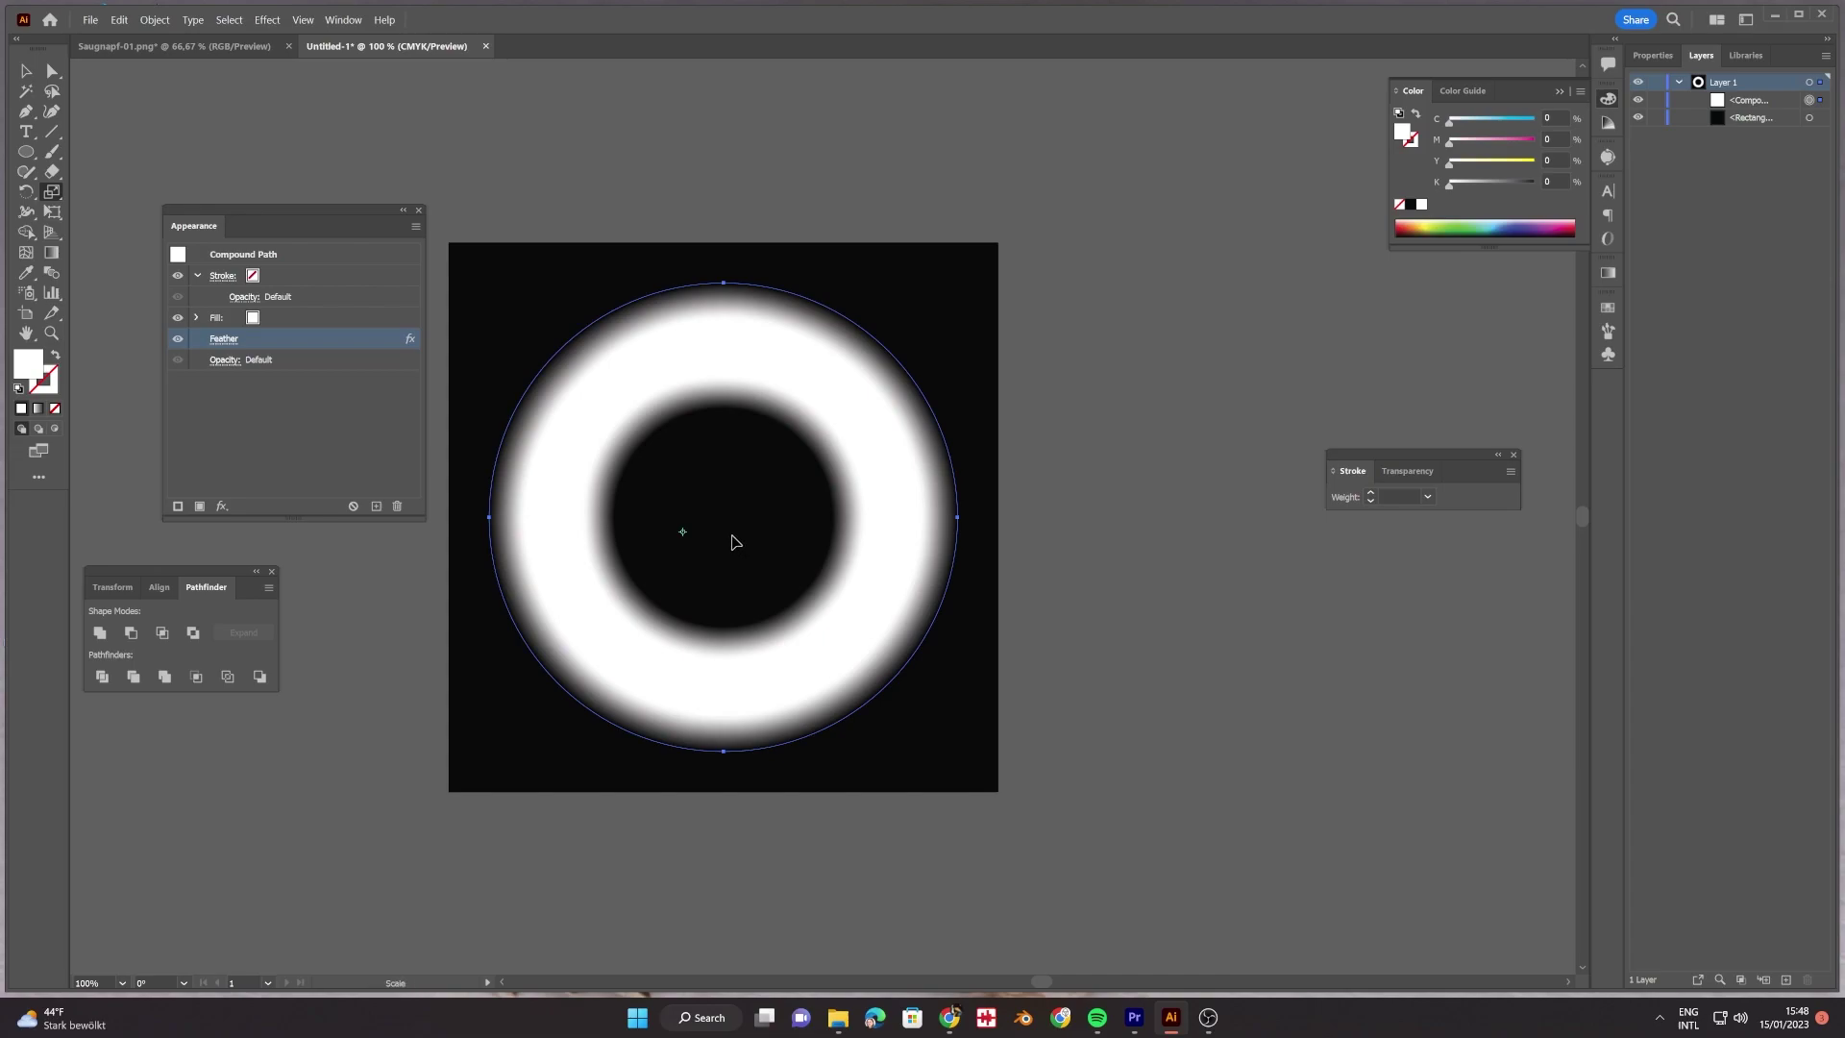
{"action": "key", "text": "ctrl+shift+z"}
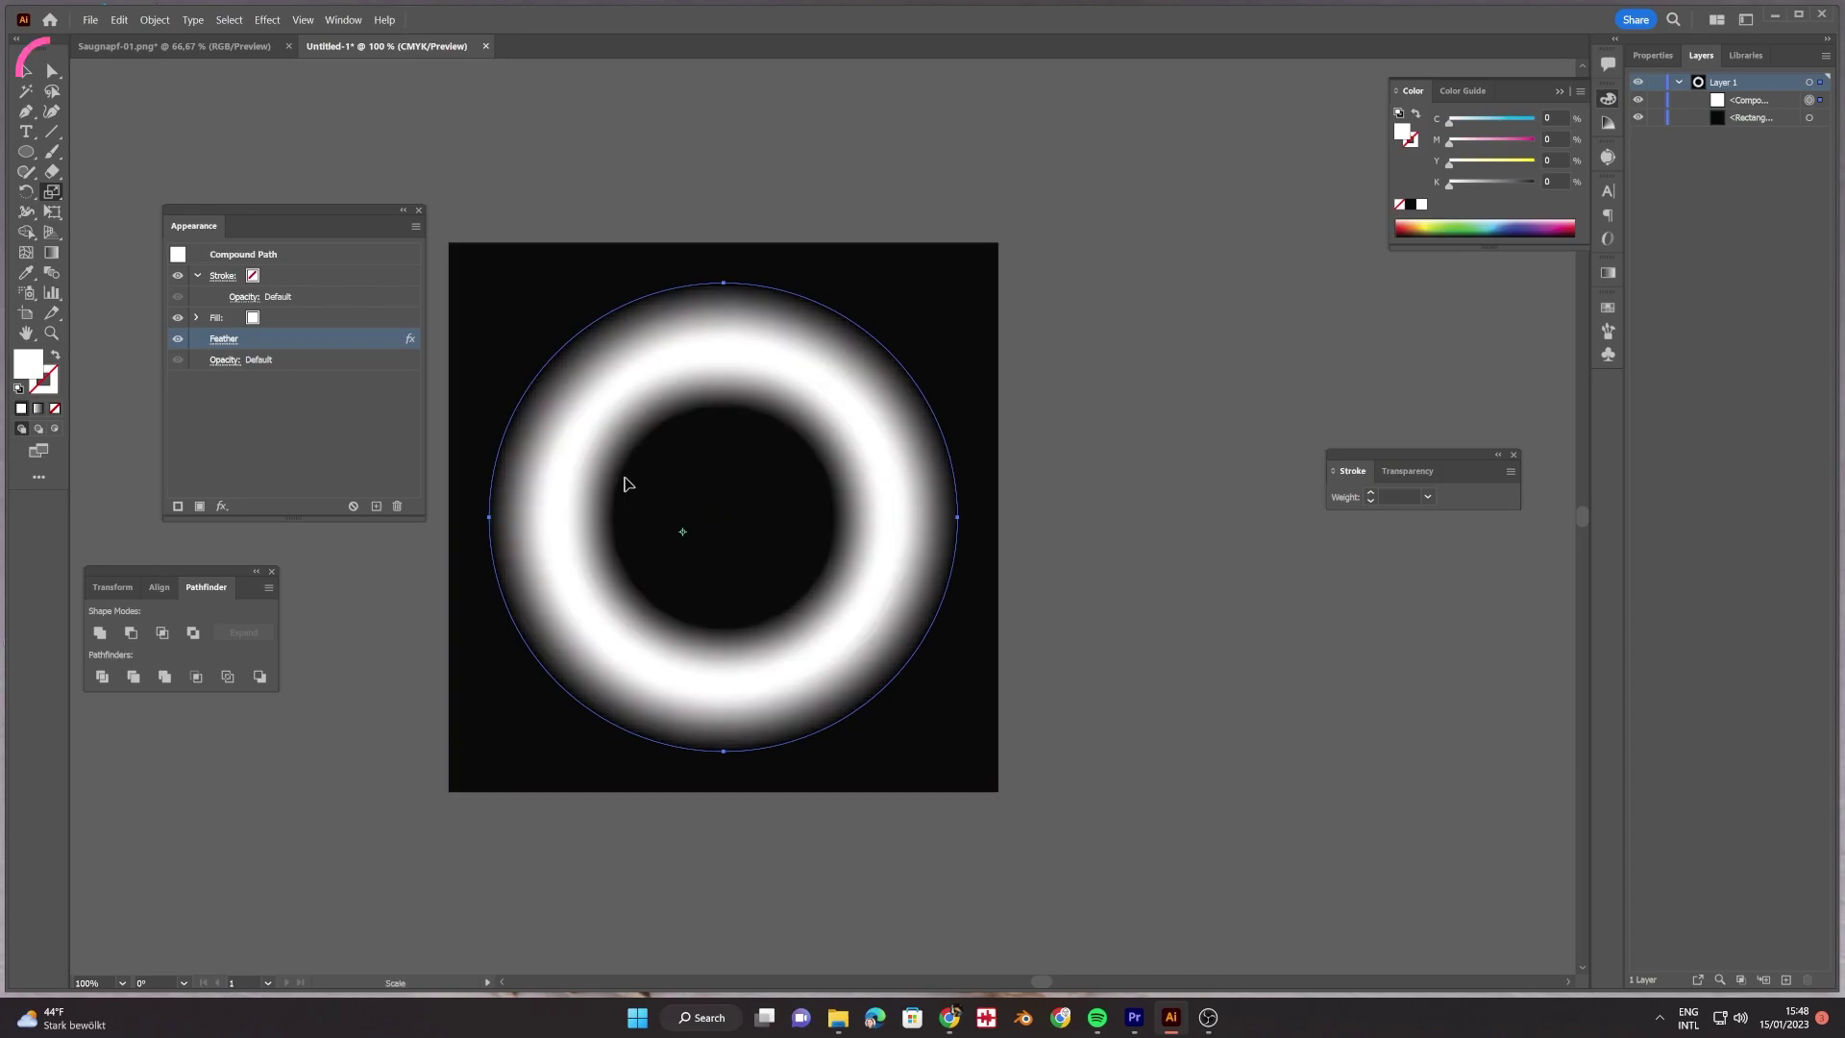
- Select only the ring's inner circle and scale it down in two passes to thicken the soft white band inward
{"action": "key", "text": "a"}
{"action": "left_click", "coordinate": [624, 487]}
{"action": "left_click", "coordinate": [624, 486]}
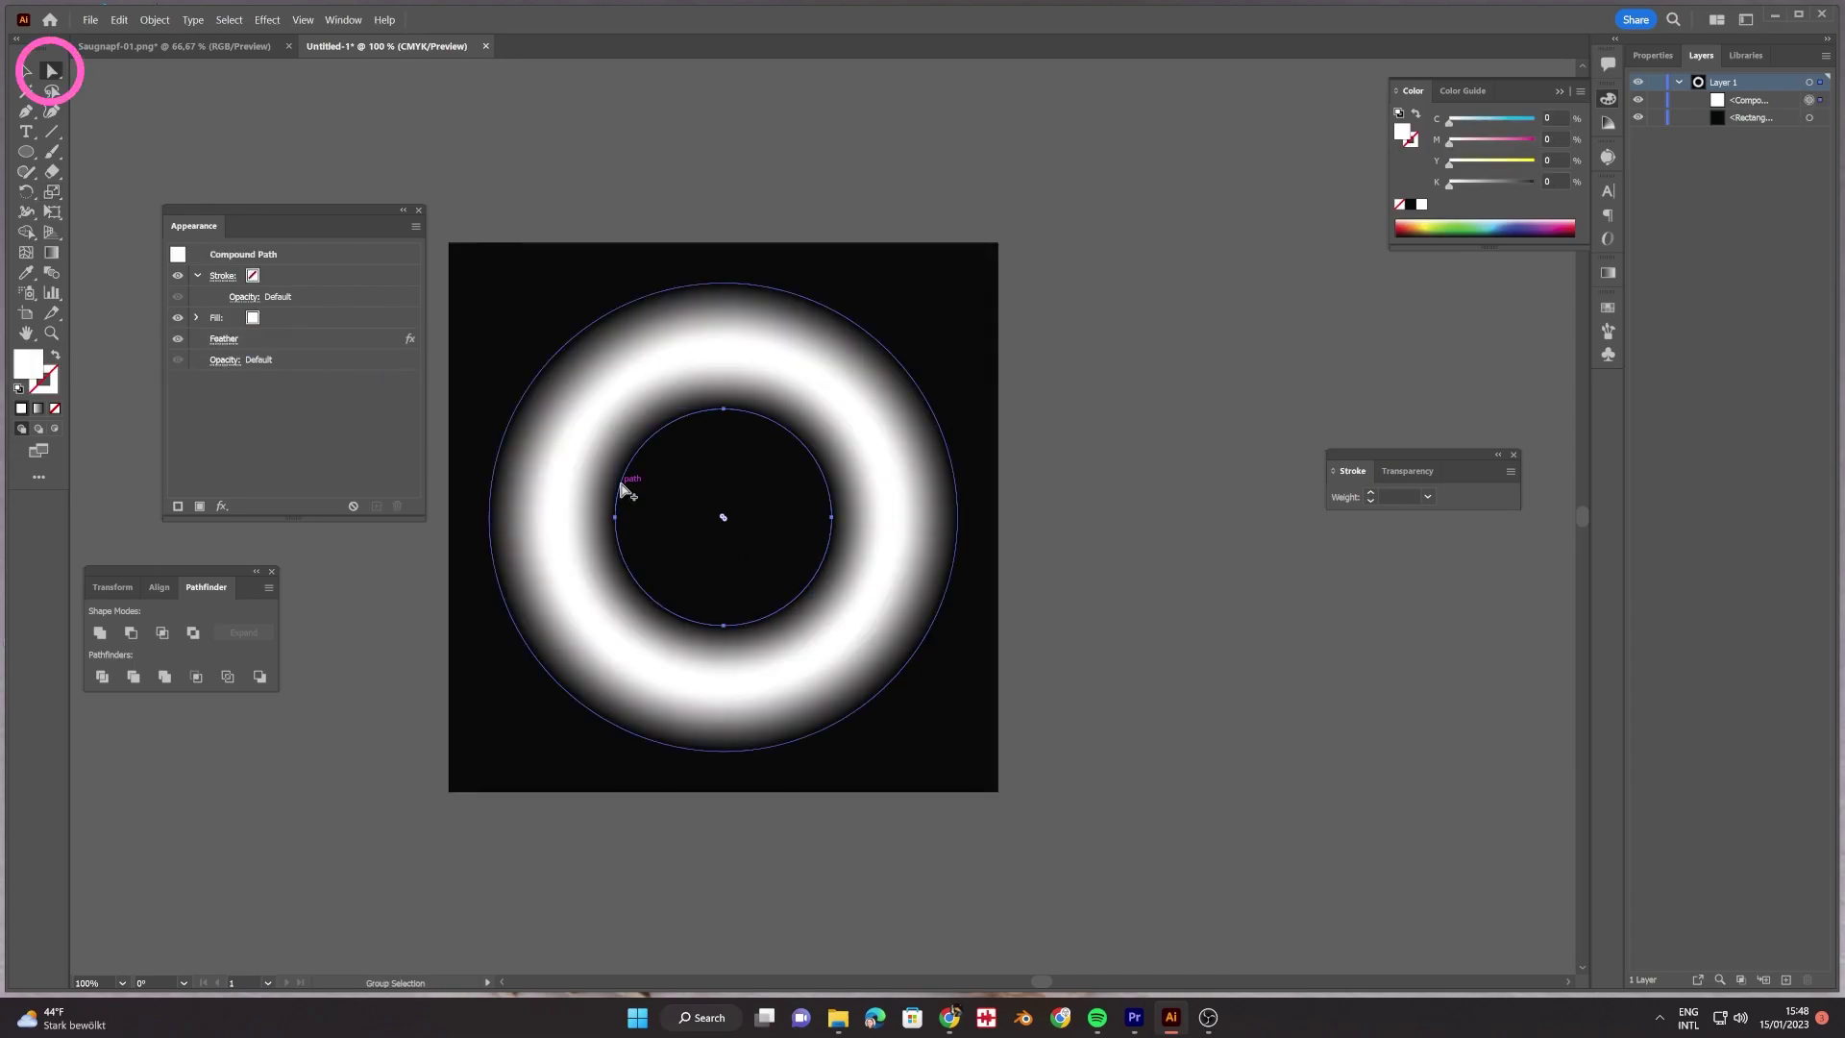
{"action": "key", "text": "s"}
{"action": "mouse_move", "coordinate": [923, 700]}
{"action": "left_mouse_down"}
{"action": "mouse_move", "coordinate": [912, 734]}
{"action": "mouse_move", "coordinate": [894, 721]}
{"action": "mouse_move", "coordinate": [920, 735]}
{"action": "left_mouse_up"}
{"action": "left_click", "coordinate": [199, 48]}
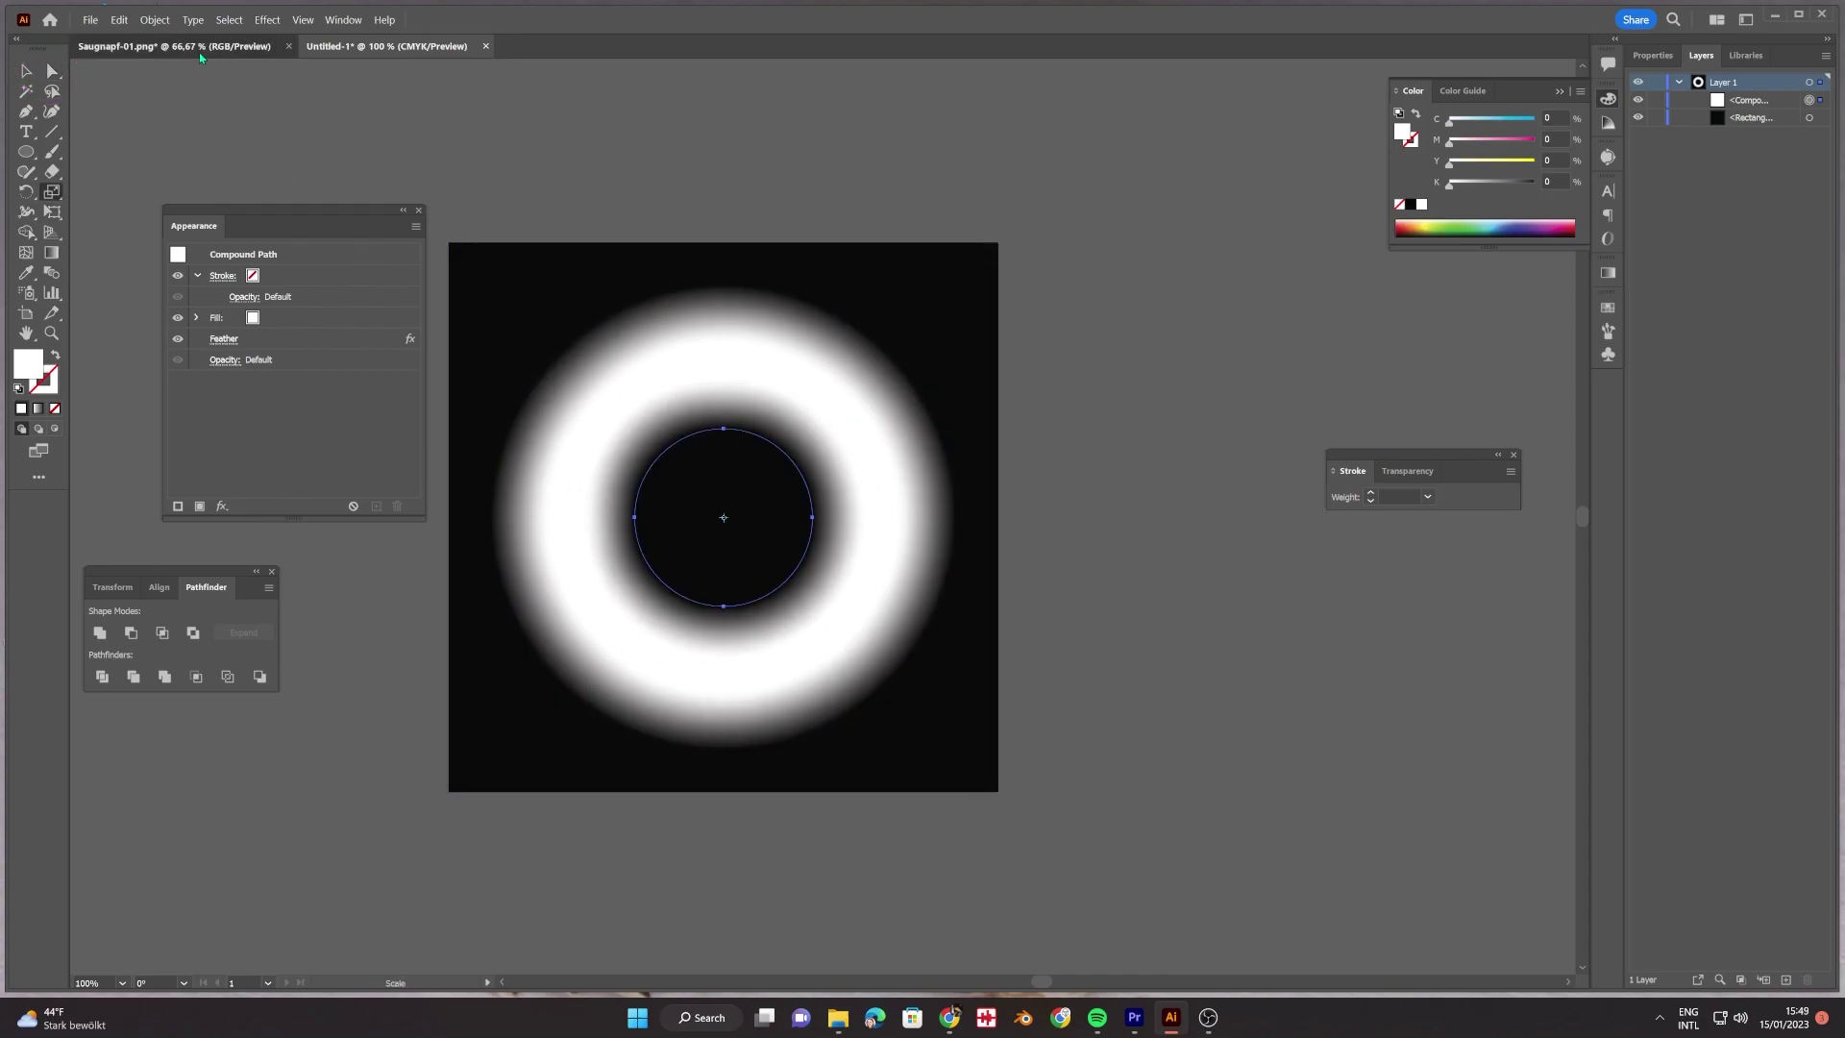
{"action": "left_click", "coordinate": [447, 48]}
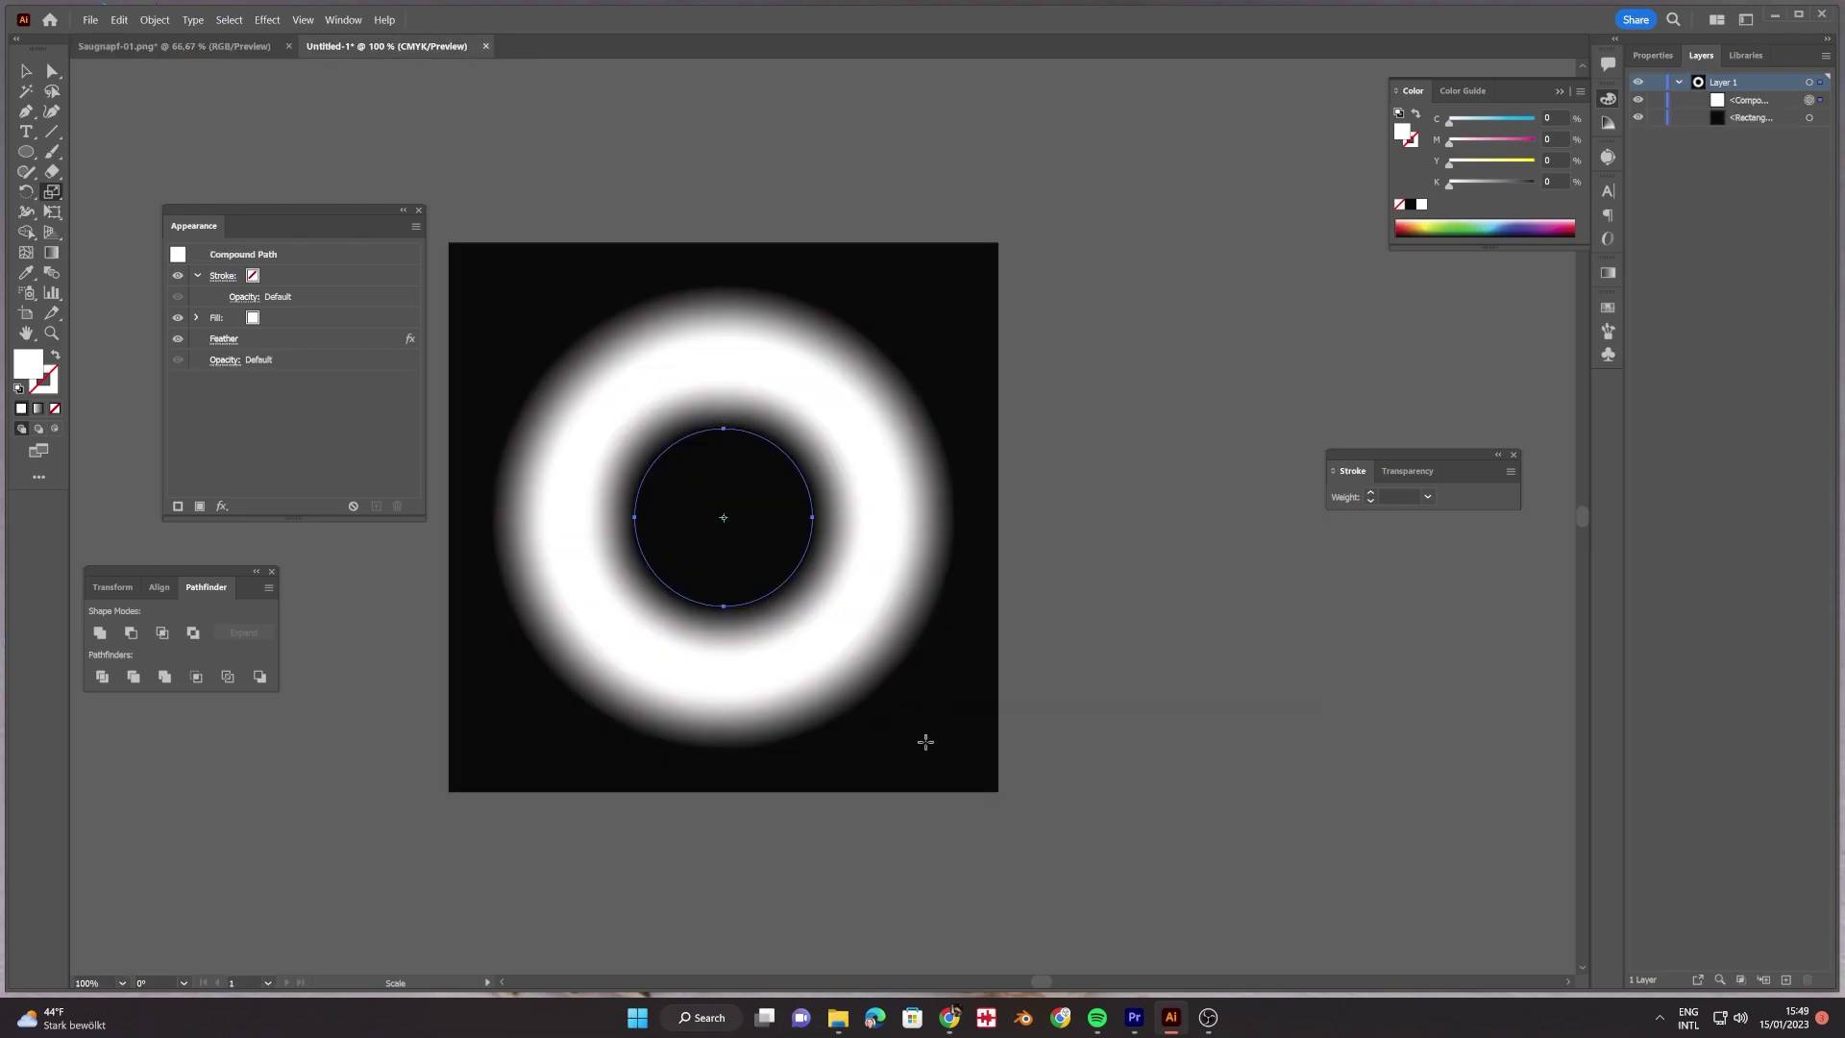
{"action": "left_click_drag", "start_coordinate": [850, 667], "coordinate": [862, 713]}
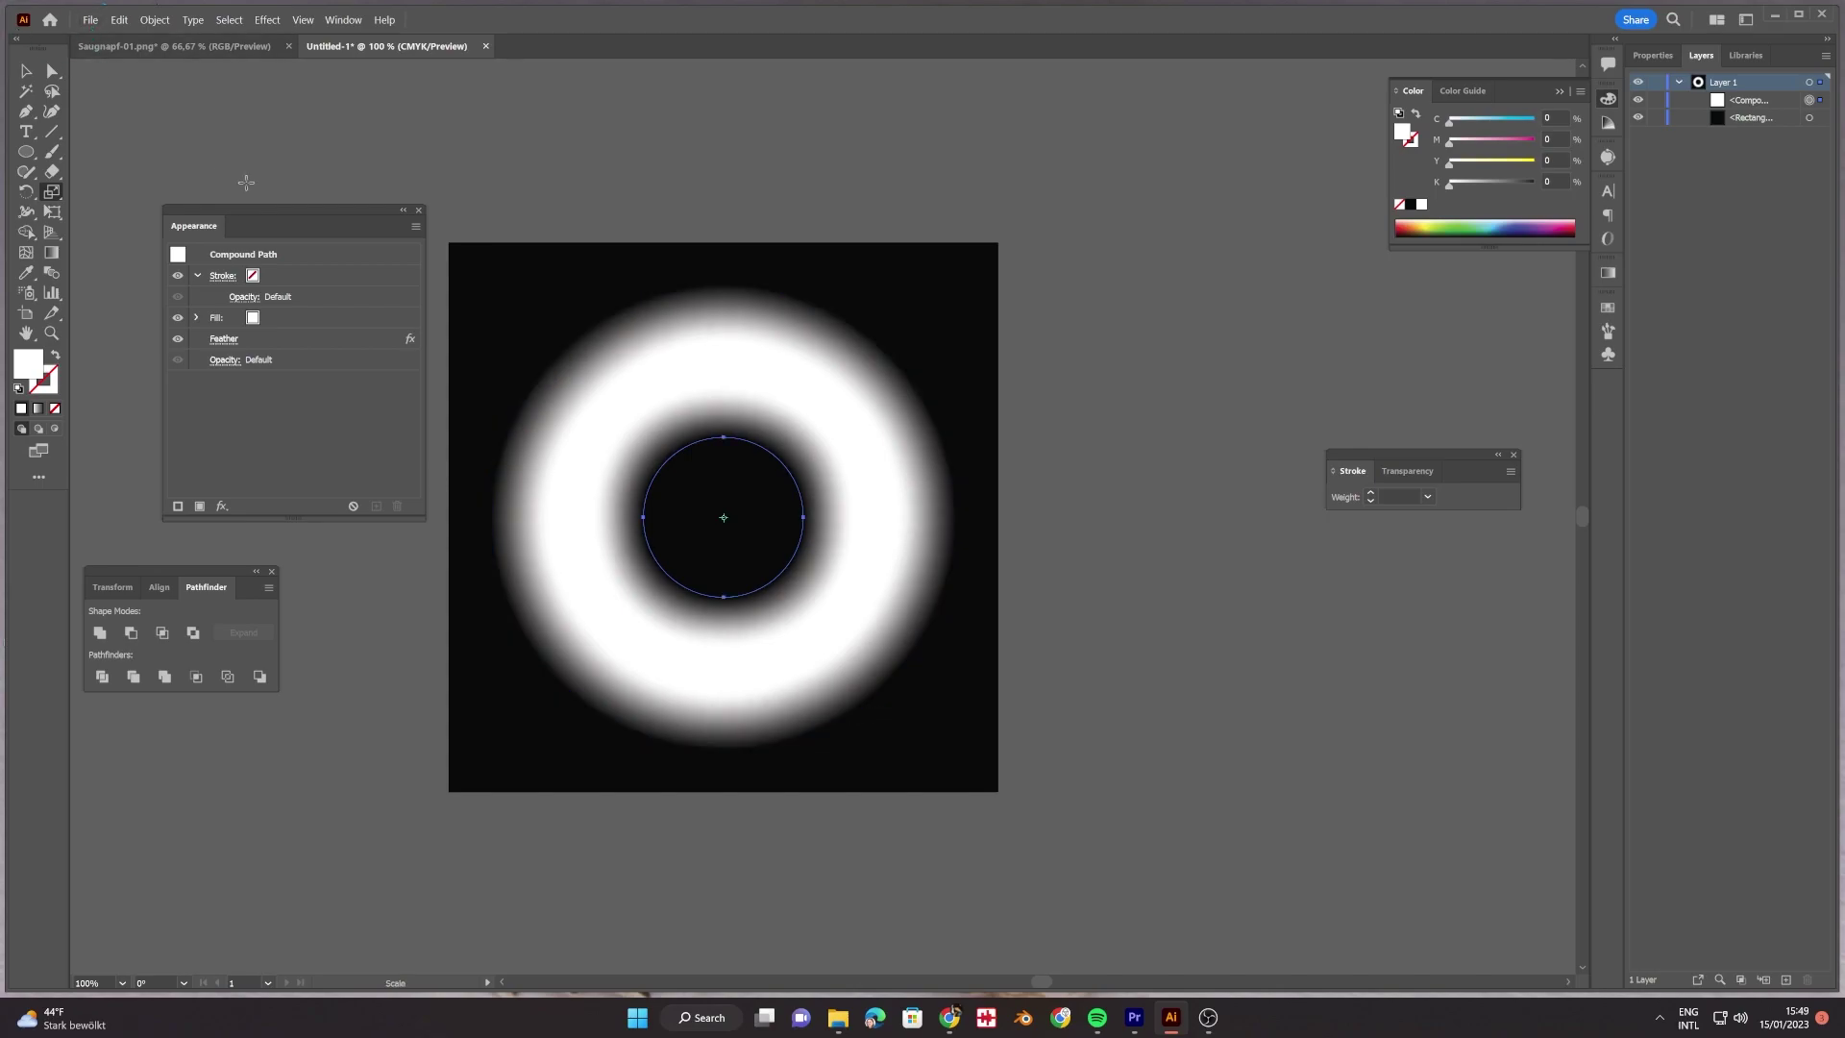
- Deselect the ring and export the artboard for screens as a PNG with the prefix "suction cup"
{"action": "left_click", "coordinate": [22, 76]}
{"action": "left_click", "coordinate": [515, 441]}
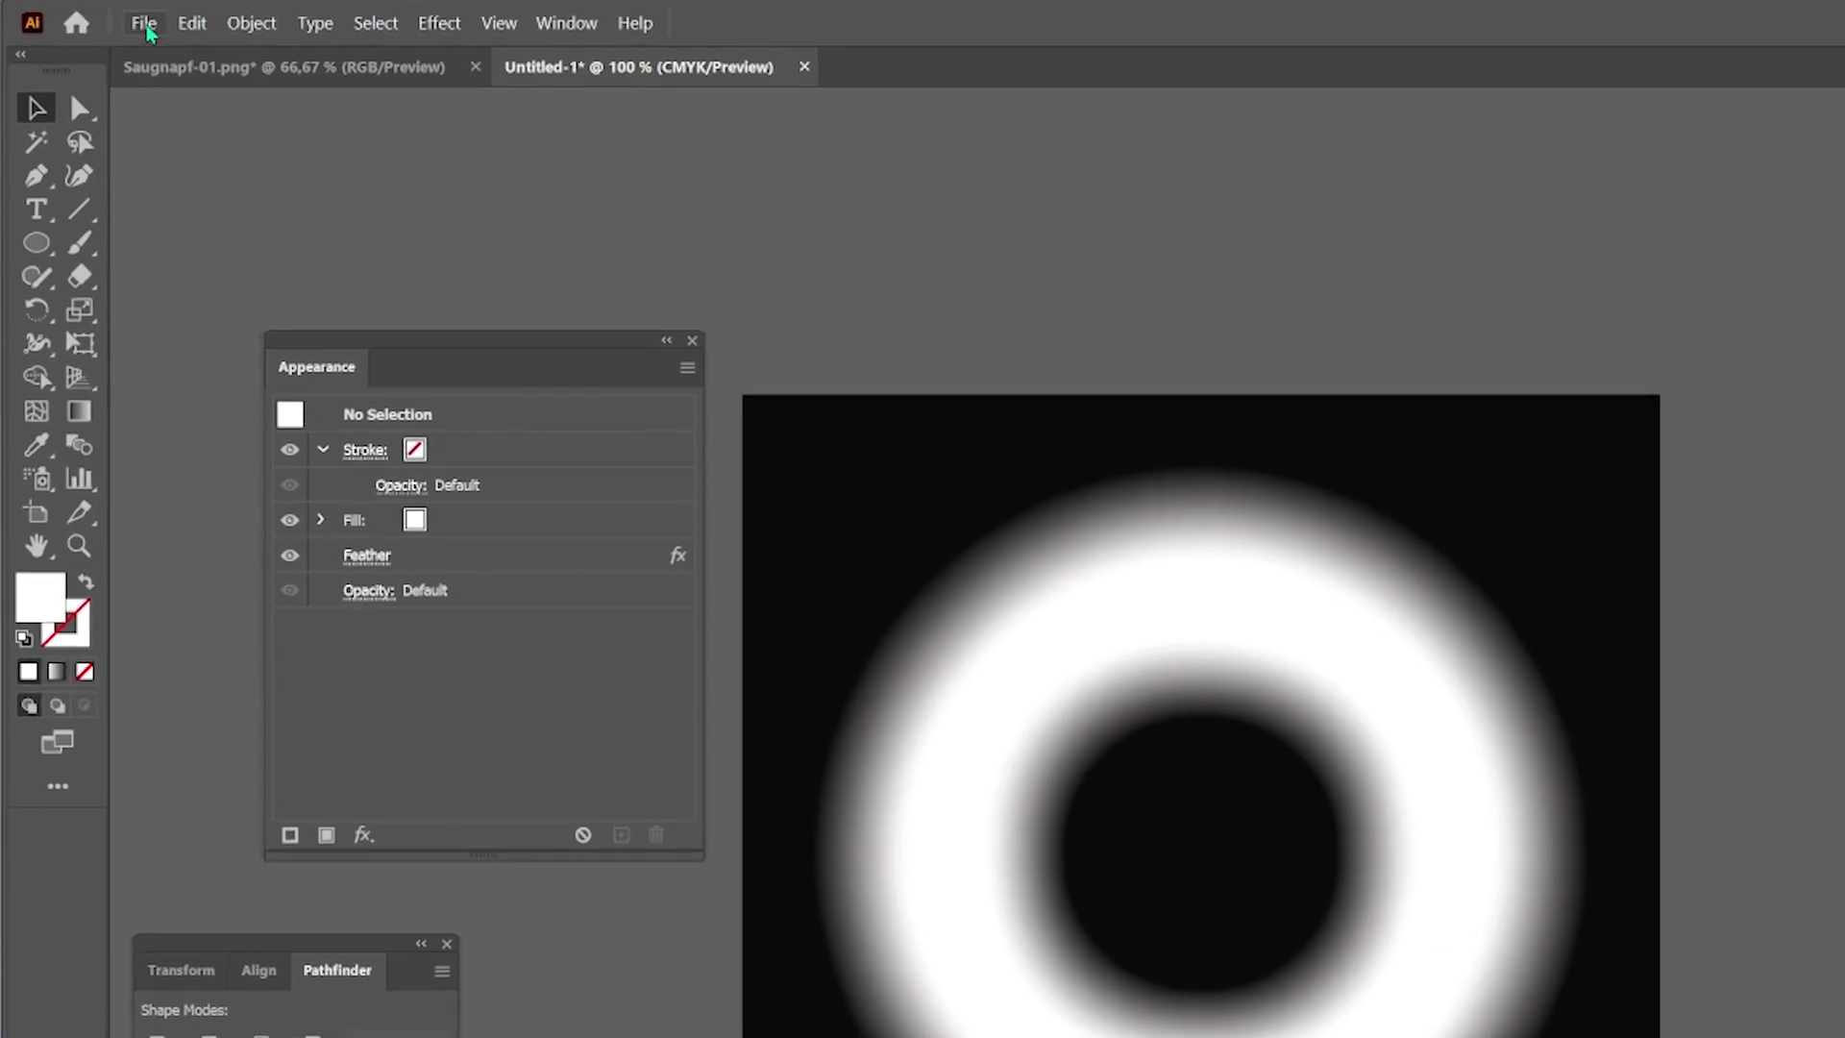
{"action": "left_click", "coordinate": [121, 21]}
{"action": "mouse_move", "coordinate": [276, 633]}
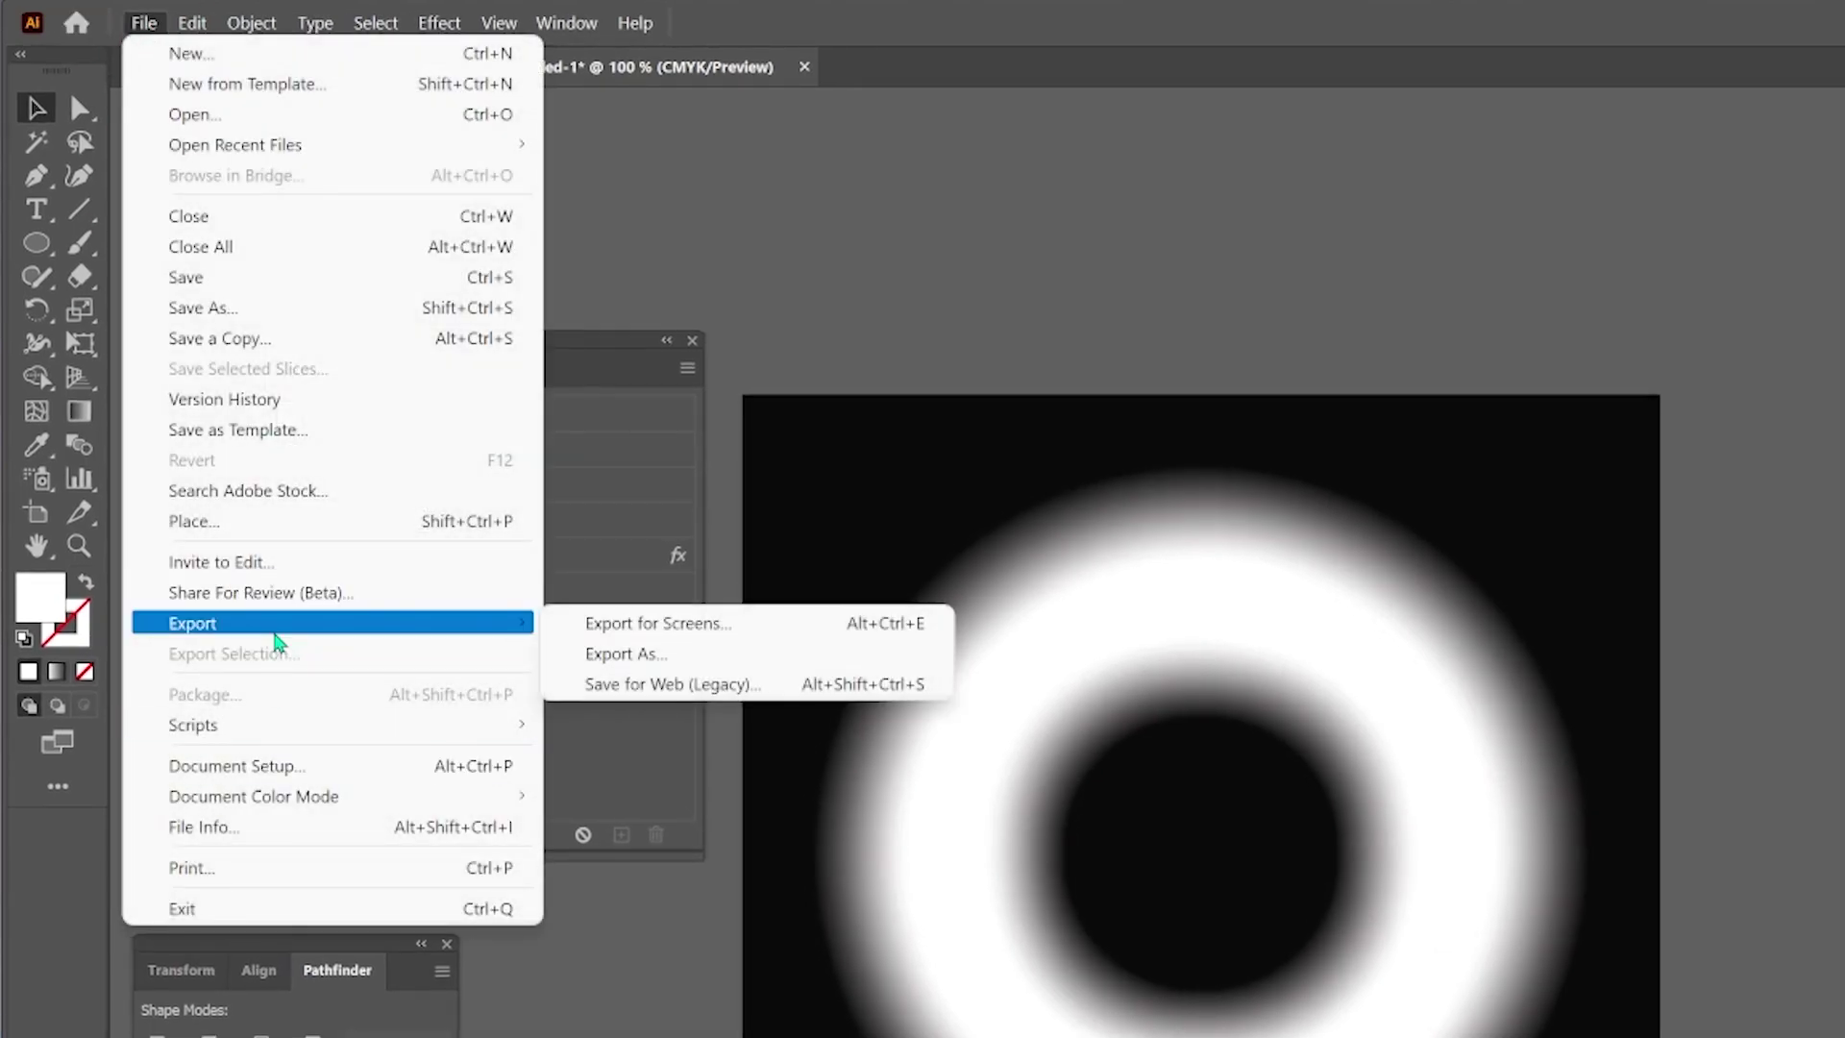
{"action": "left_click", "coordinate": [590, 624]}
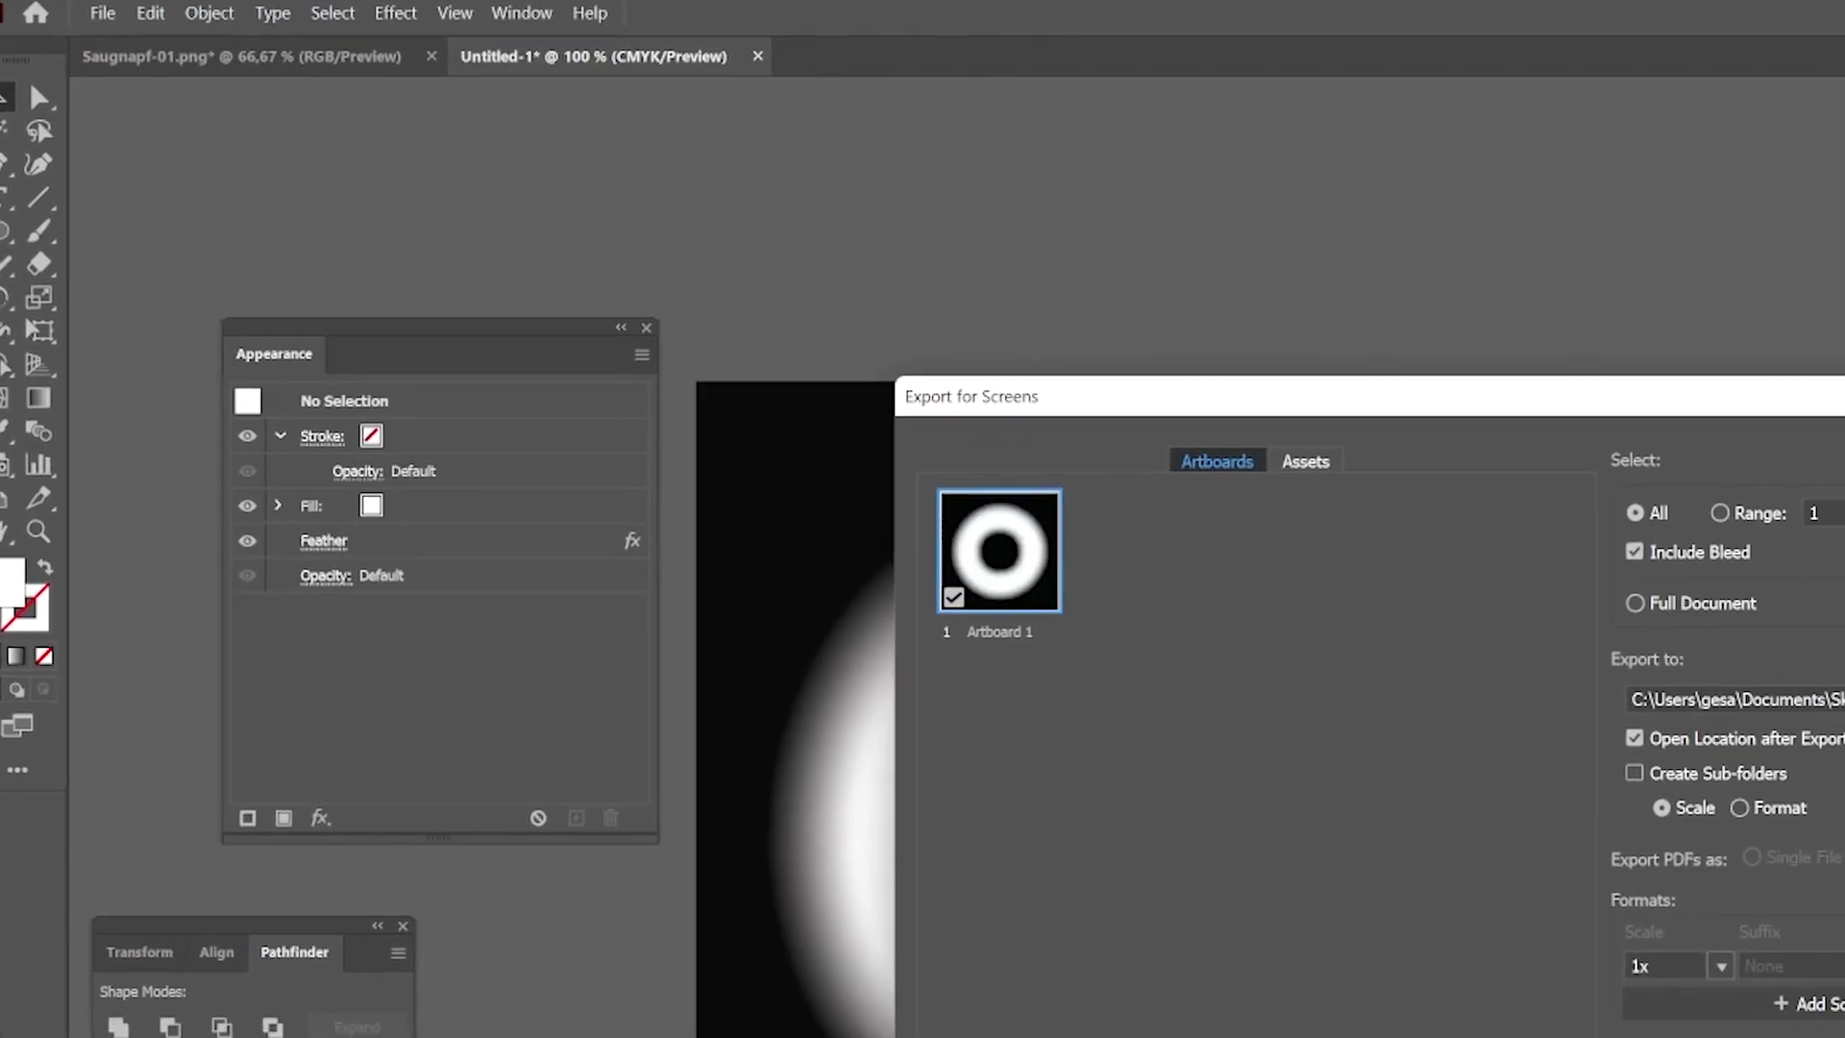
{"action": "left_click", "coordinate": [1462, 973]}
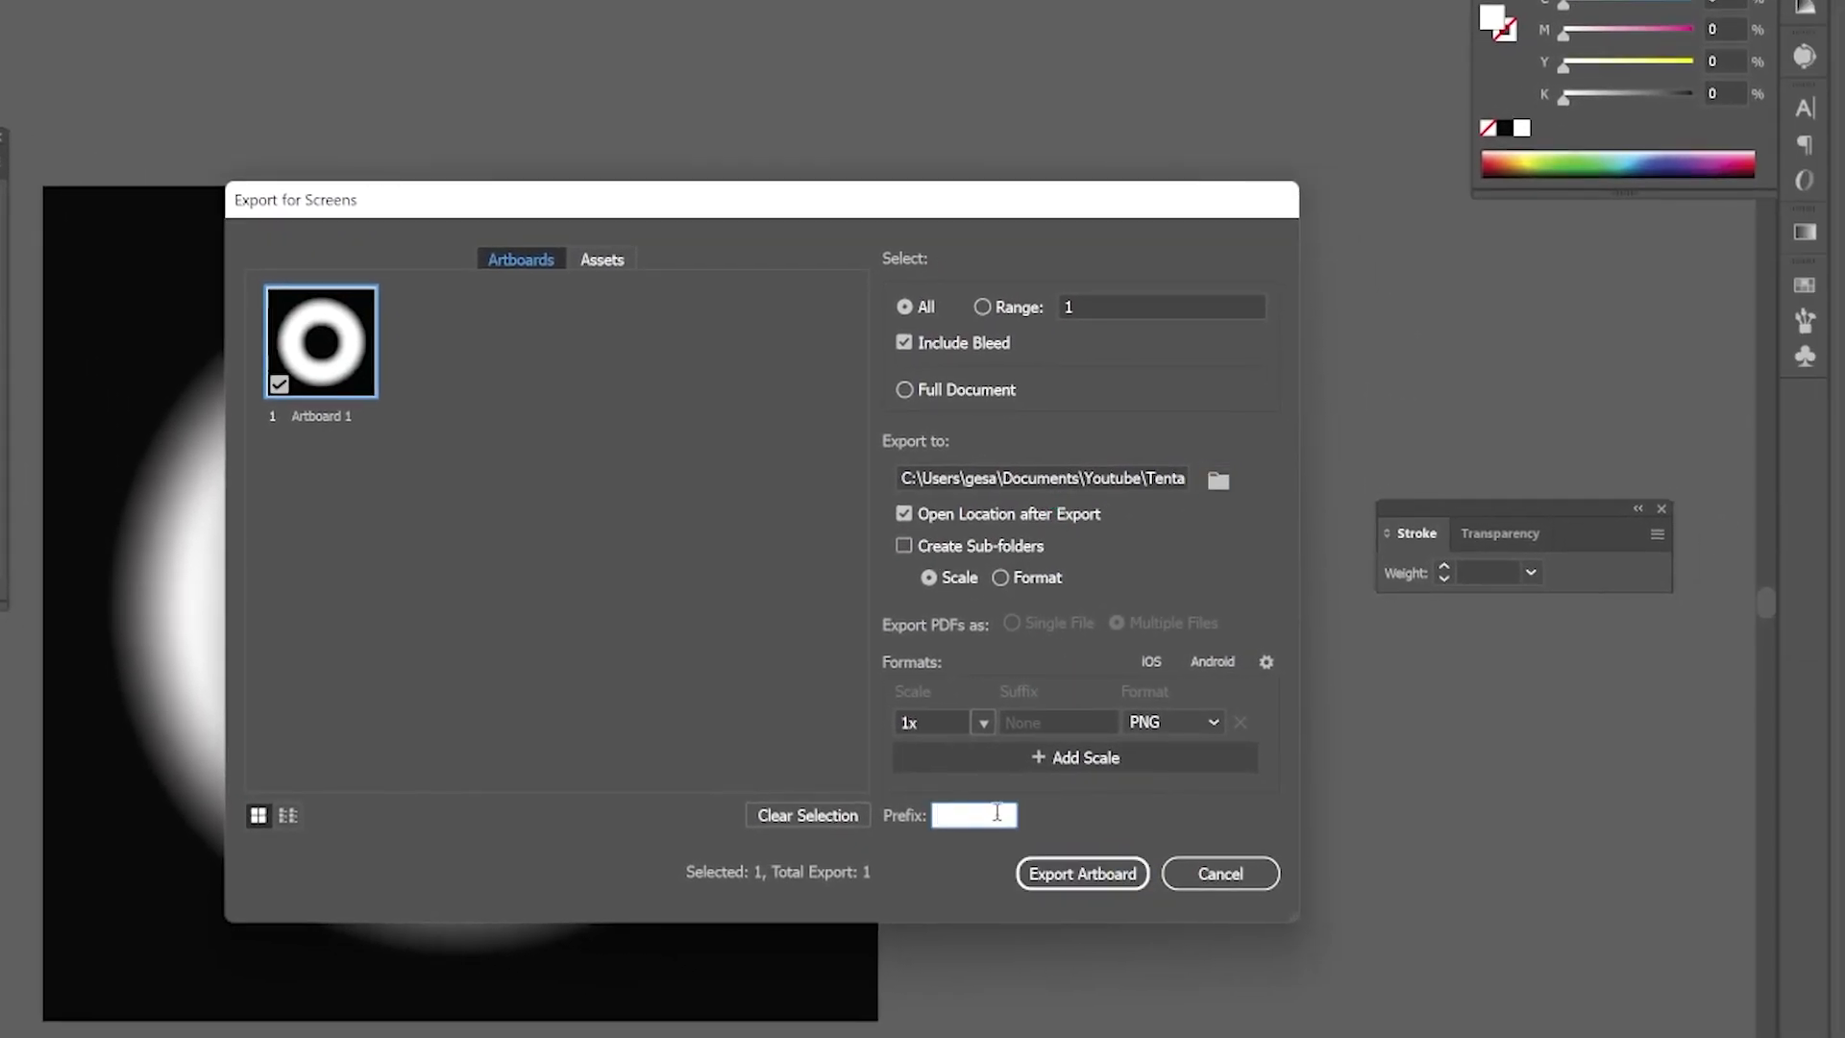
{"action": "type", "text": "suction cup"}
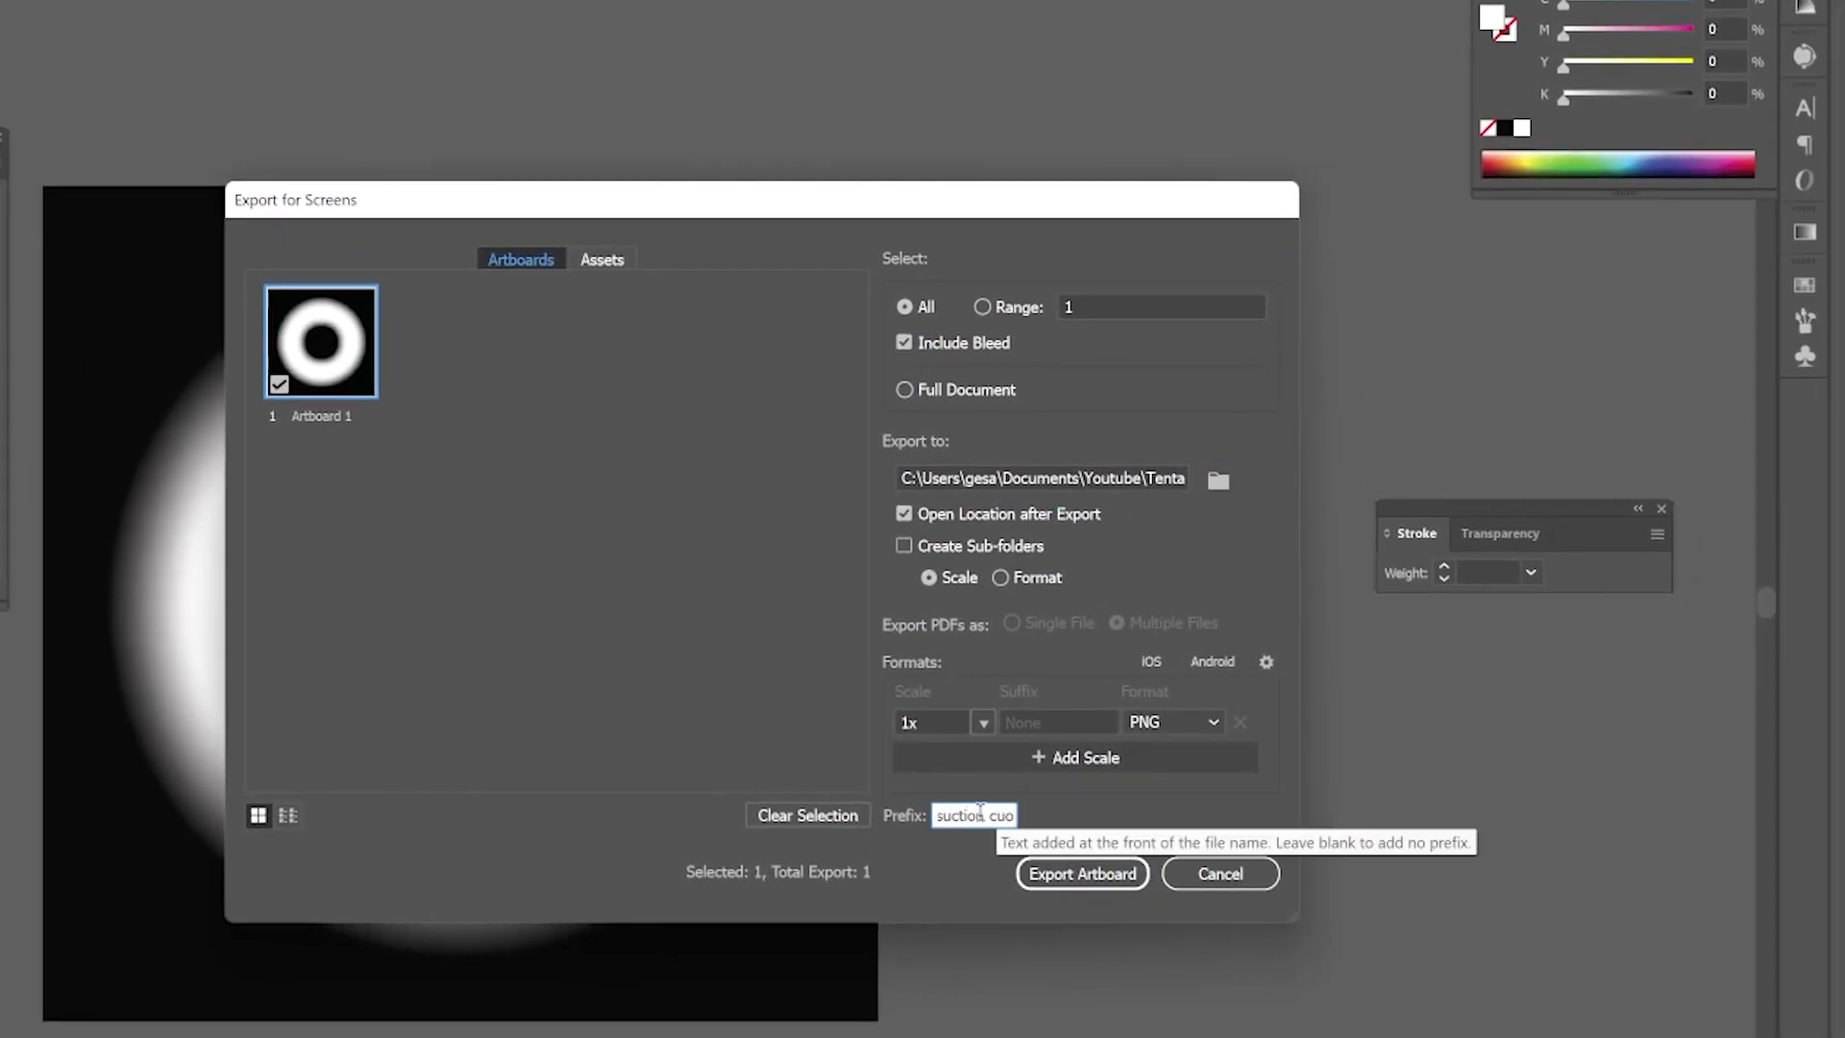
{"action": "key", "text": "BackSpace"}
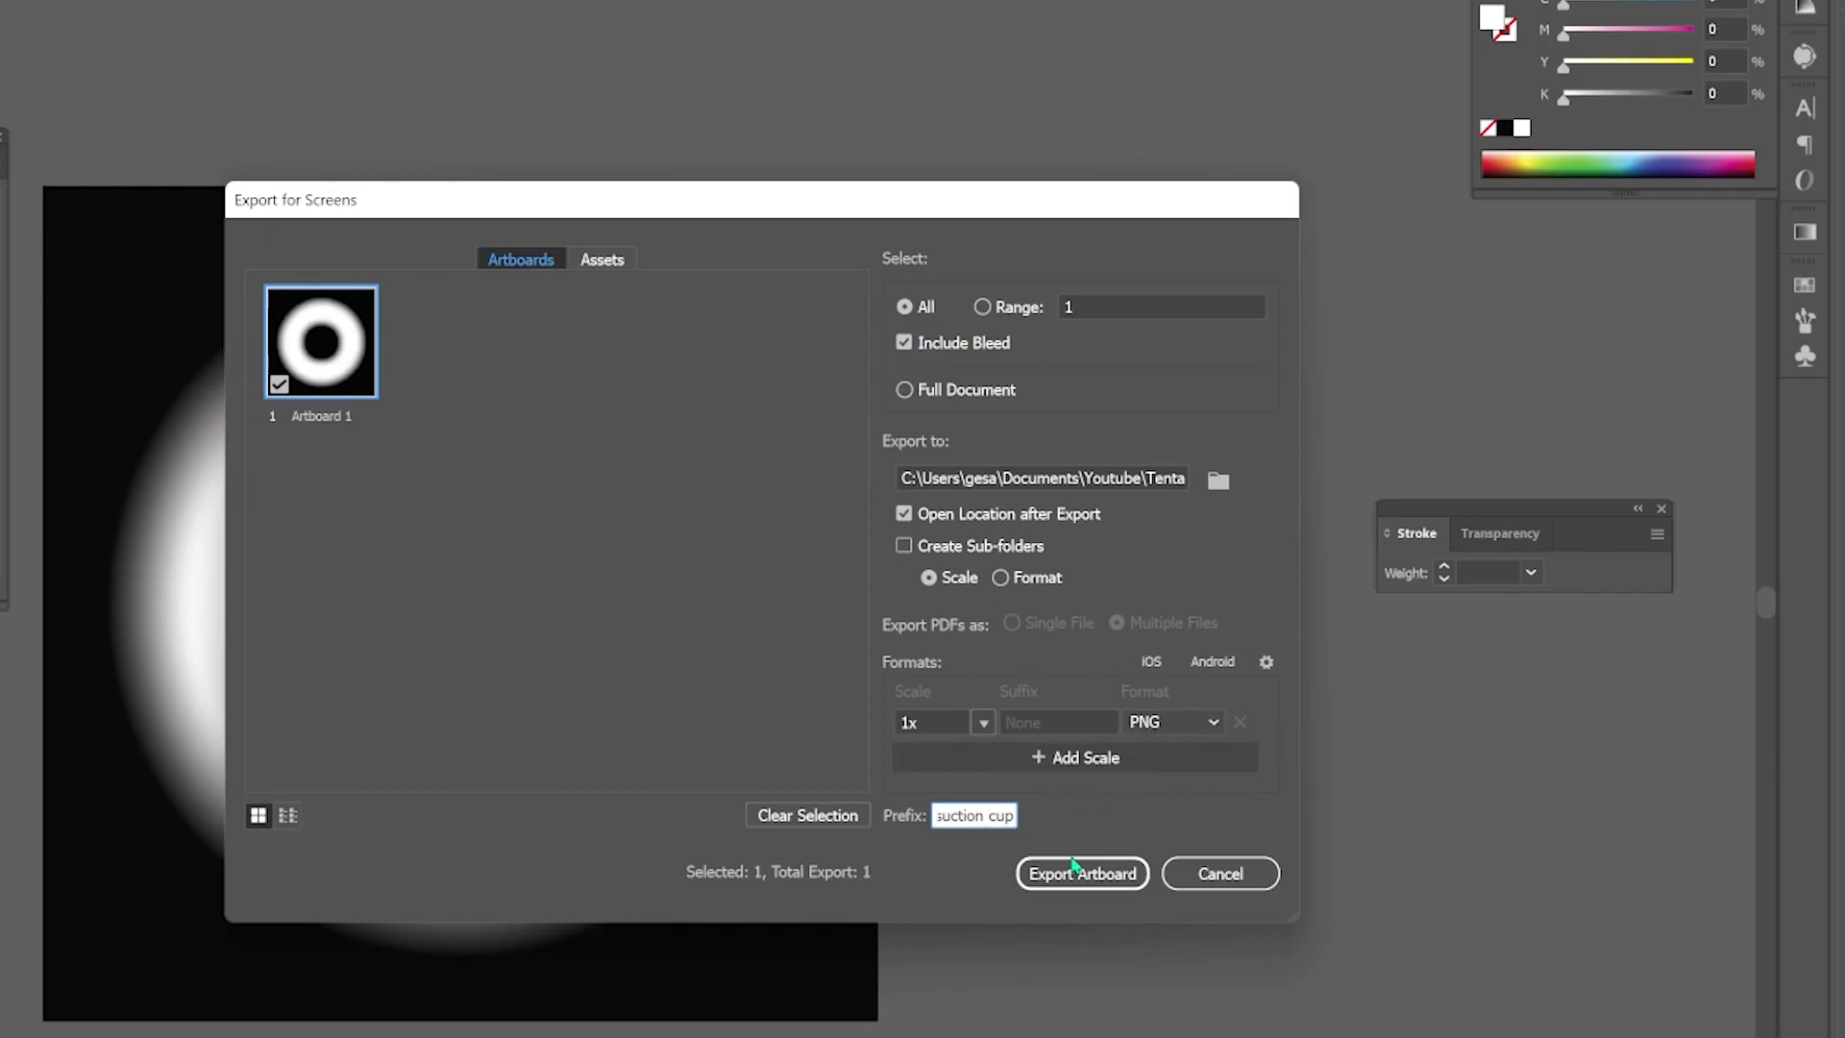
{"action": "left_click", "coordinate": [1073, 876]}
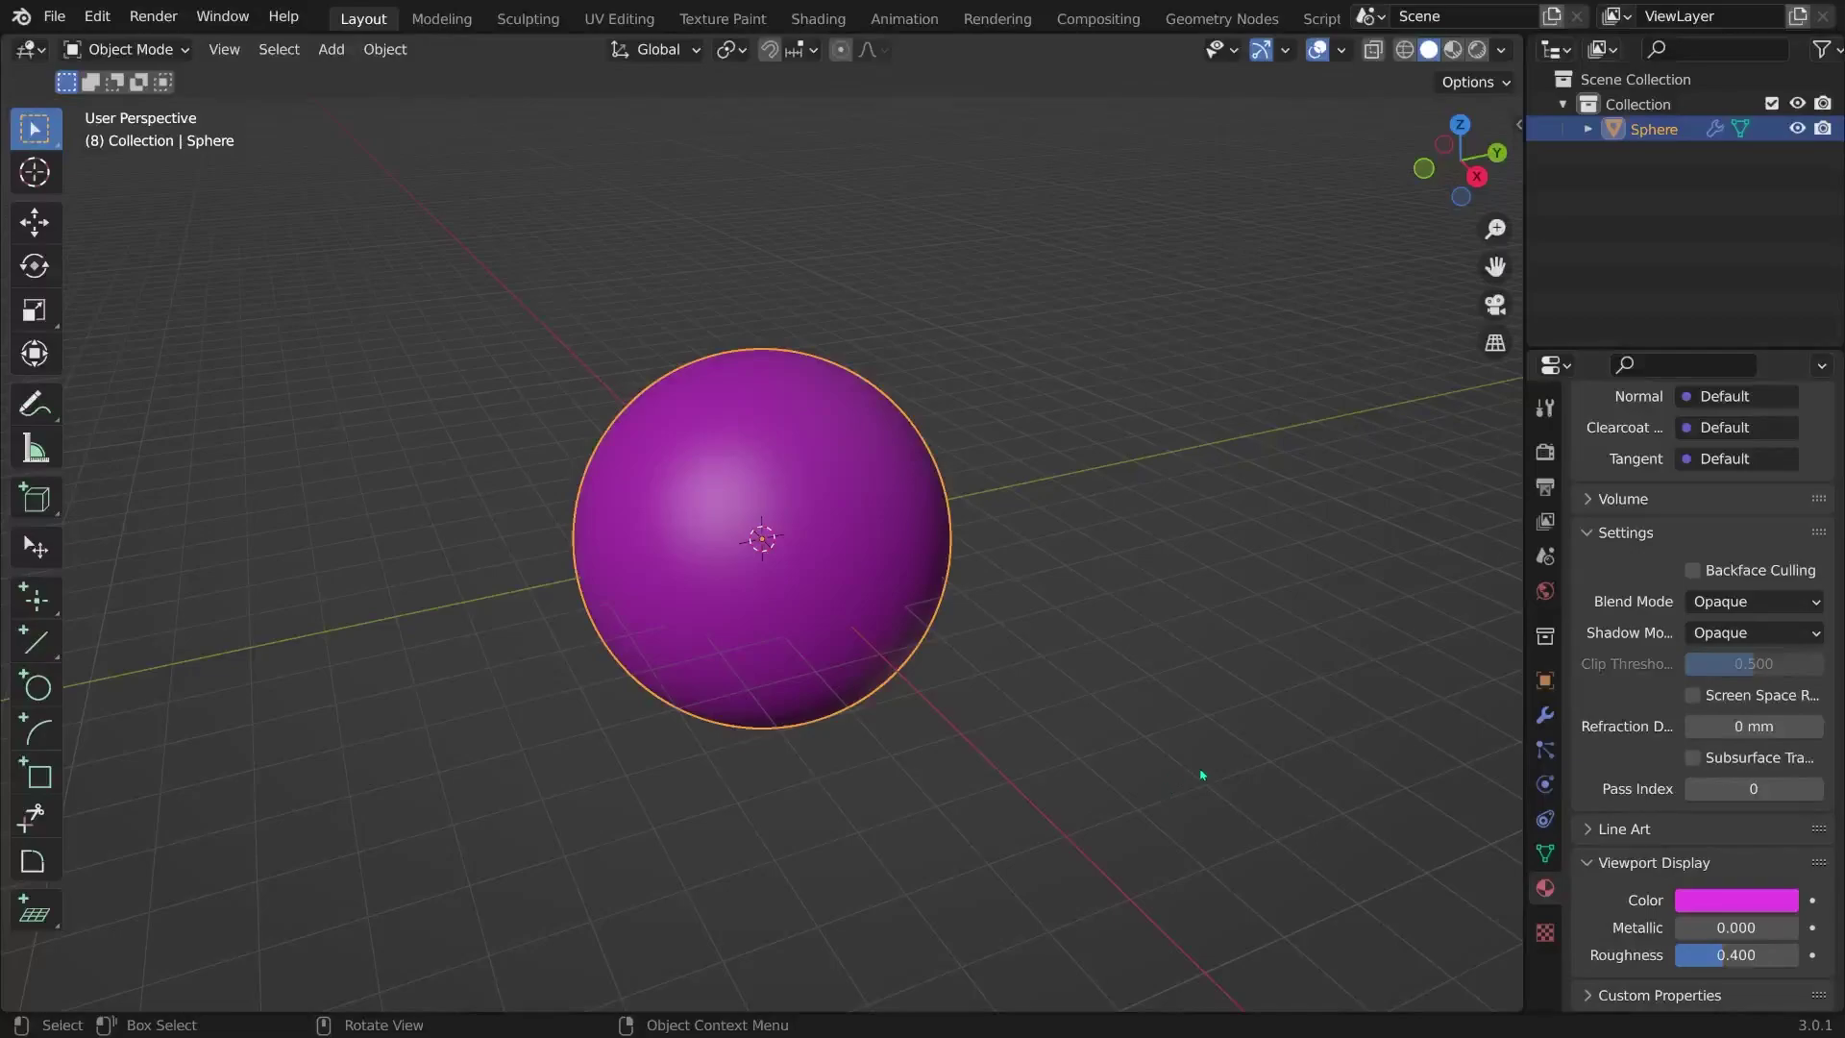
- Switch to Blender, create a new image texture for the Brush and open an image file for it
{"action": "left_click", "coordinate": [1545, 934]}
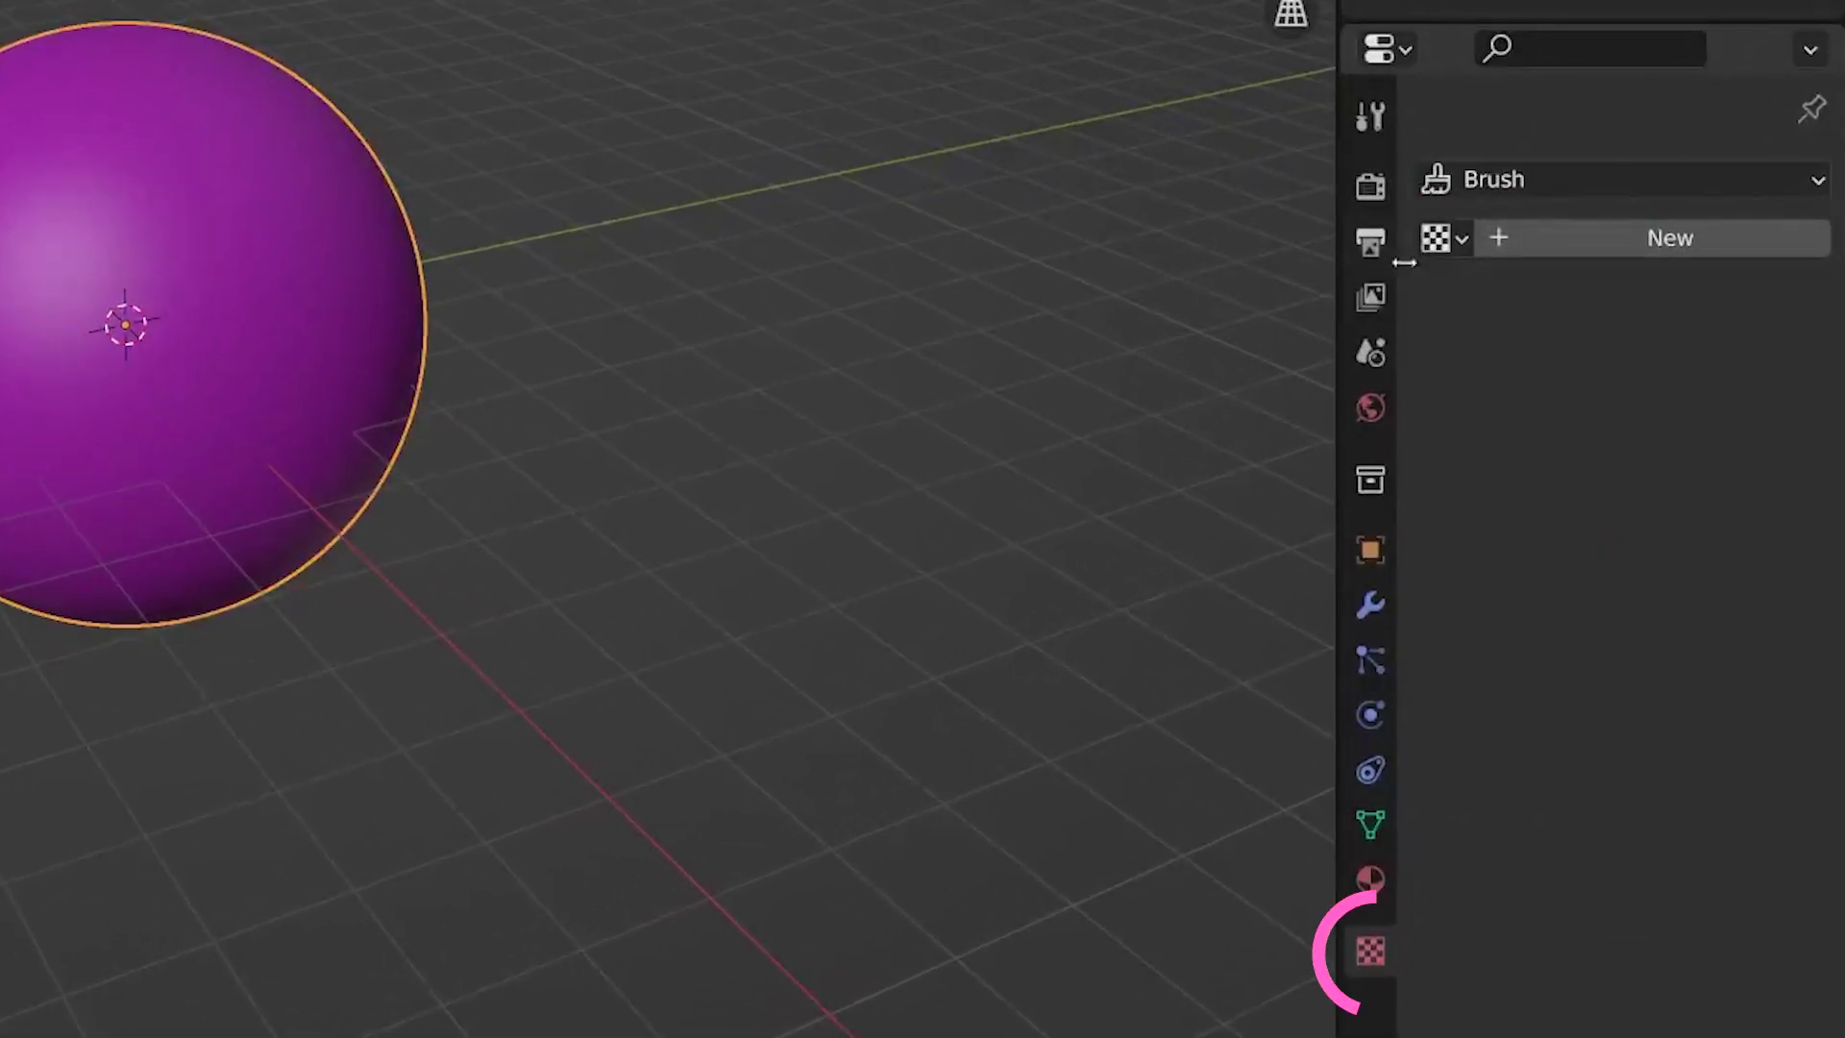
{"action": "left_click", "coordinate": [1543, 185]}
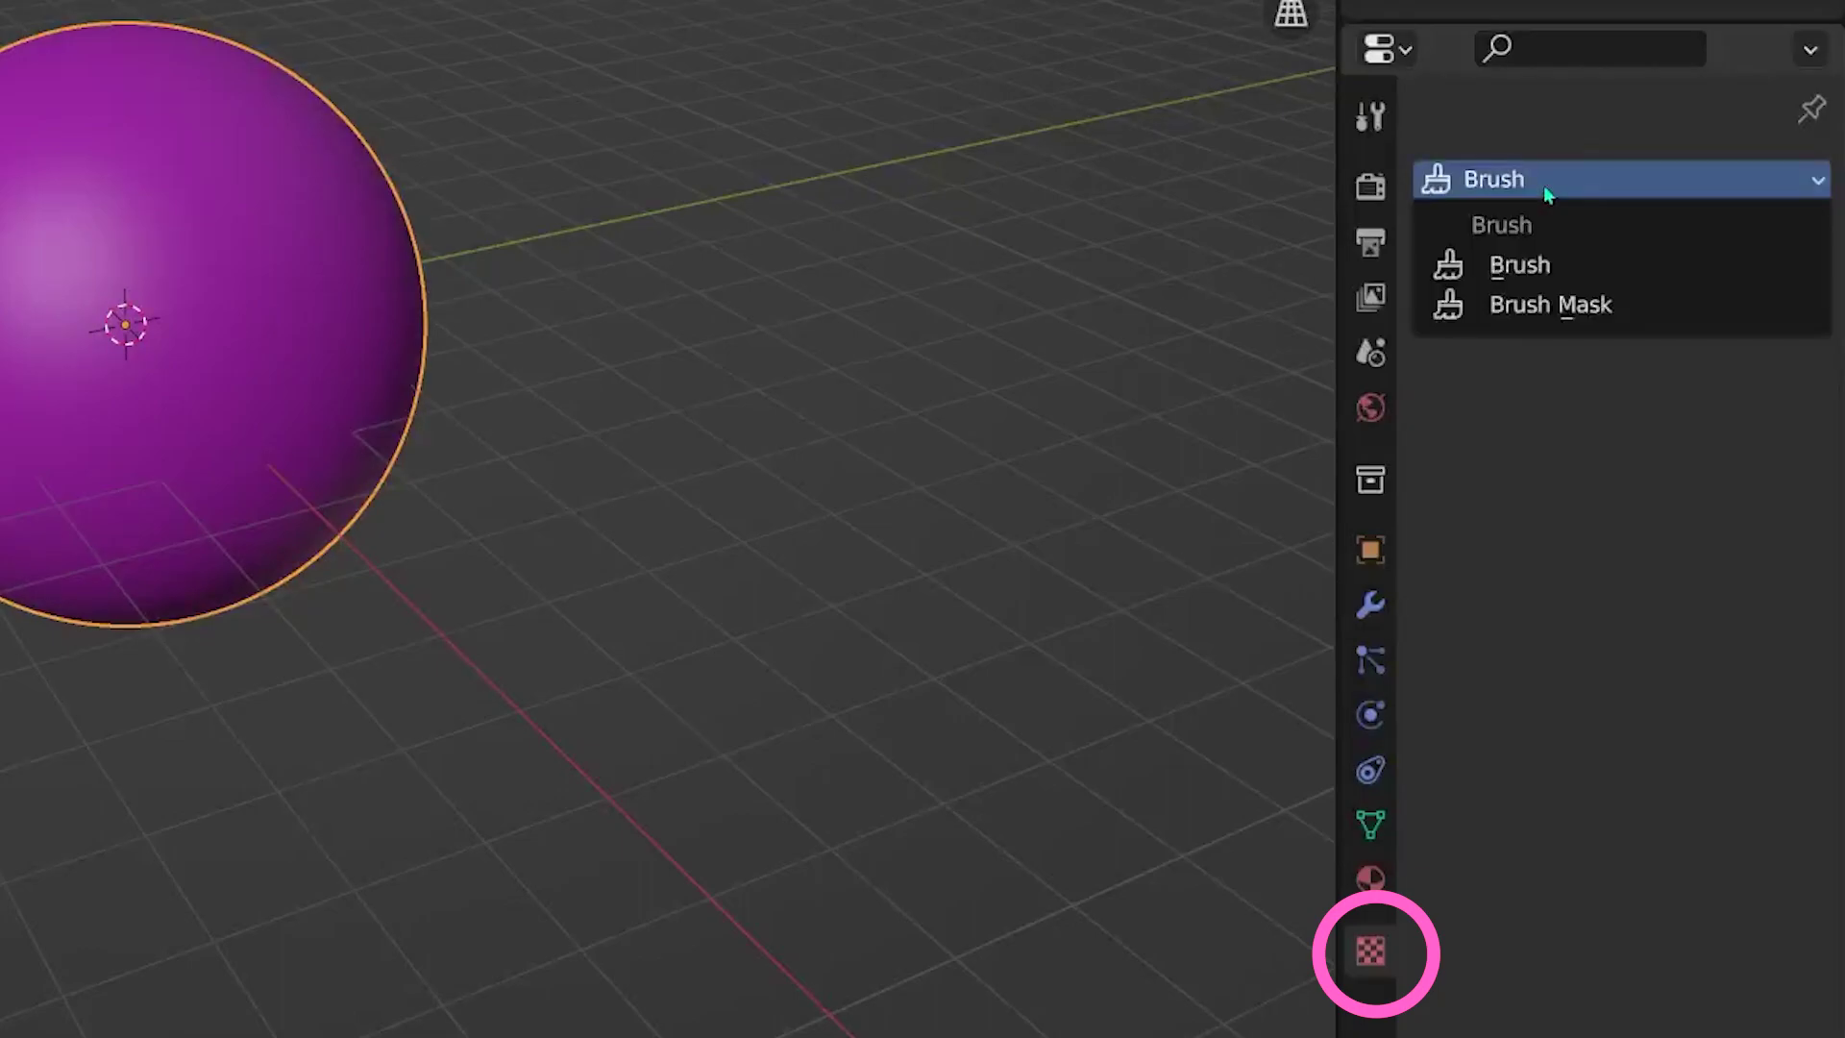
{"action": "left_click", "coordinate": [1543, 264]}
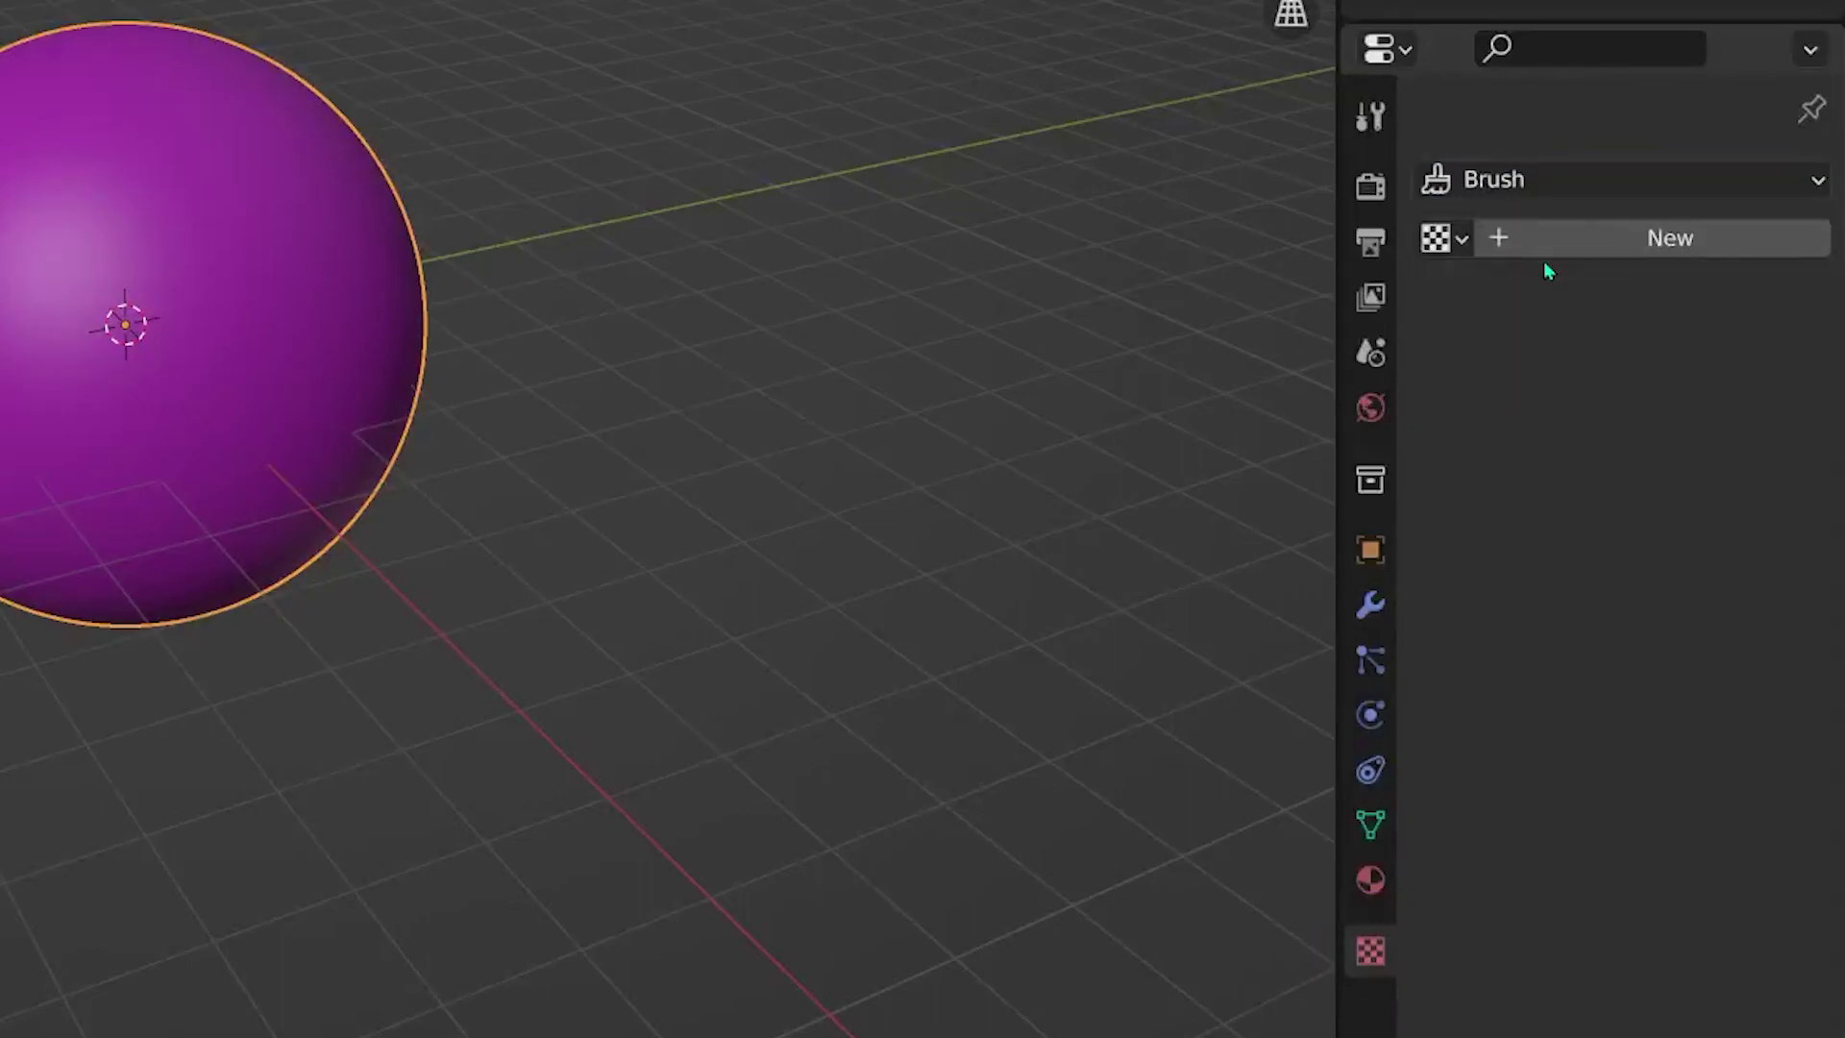
{"action": "left_click", "coordinate": [1532, 236]}
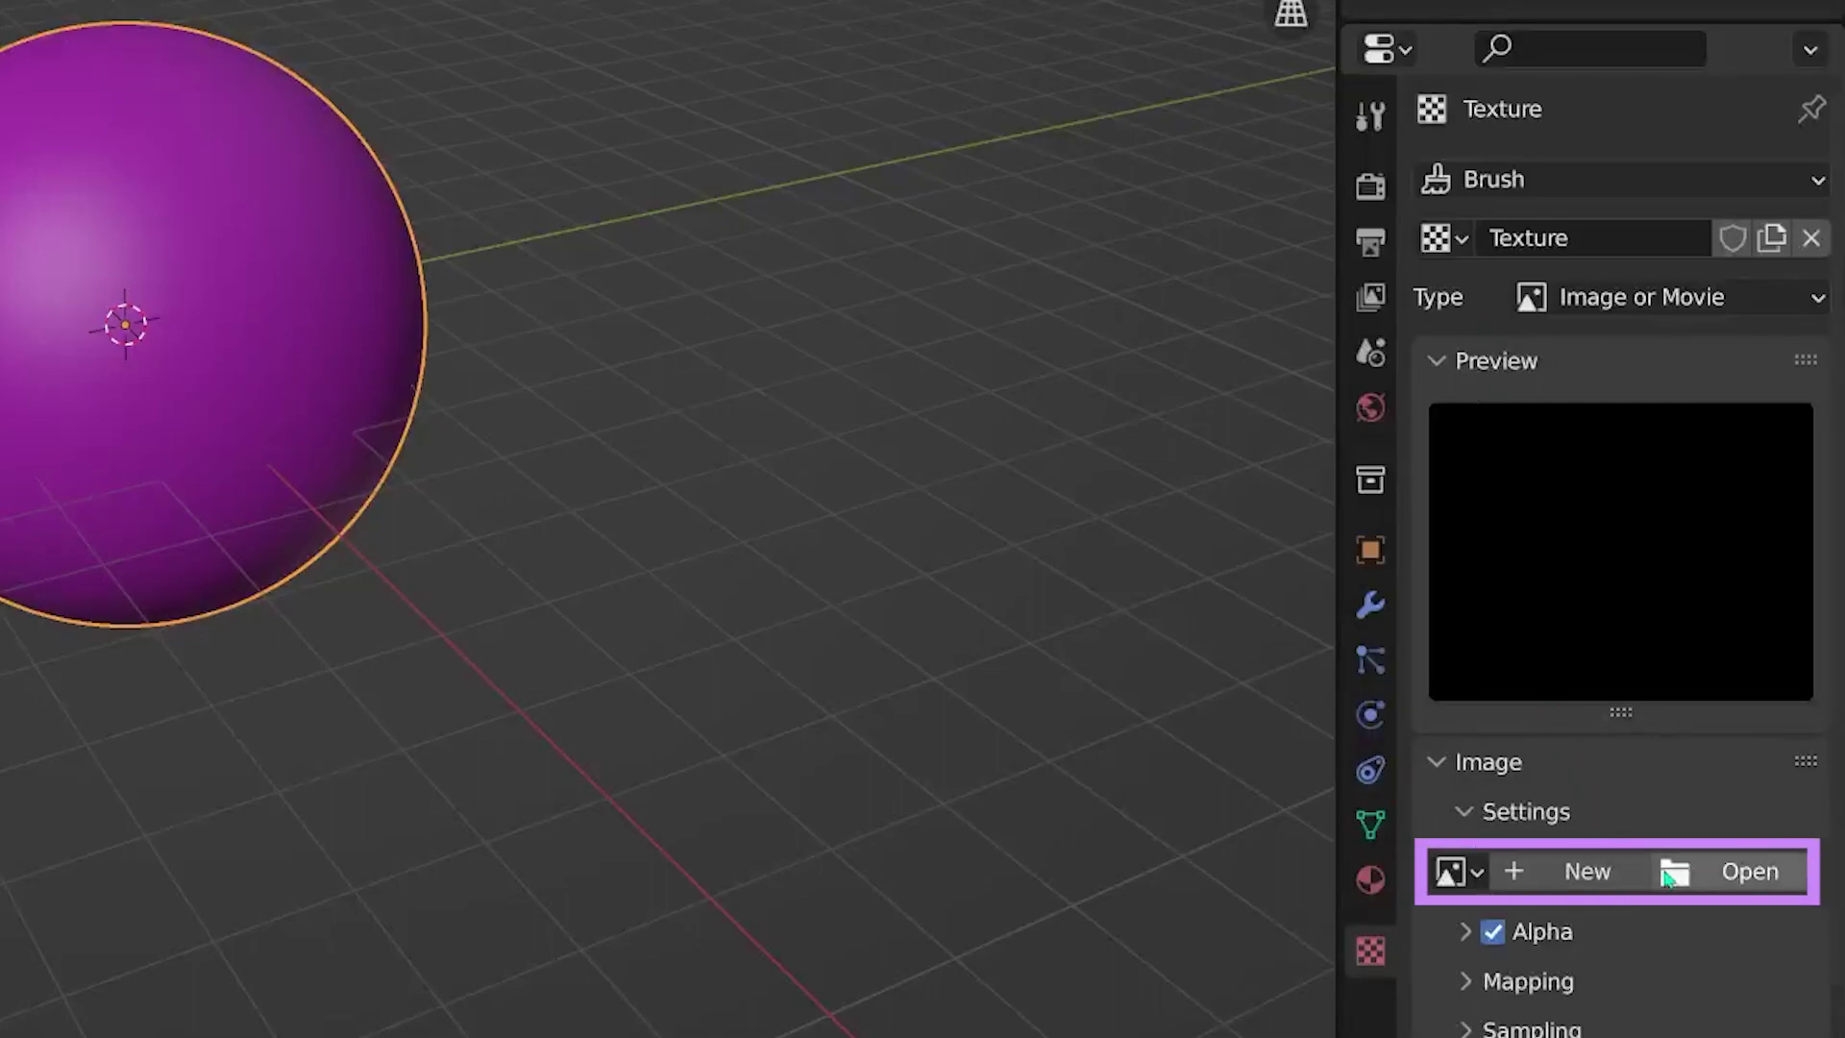
{"action": "left_click", "coordinate": [1697, 875]}
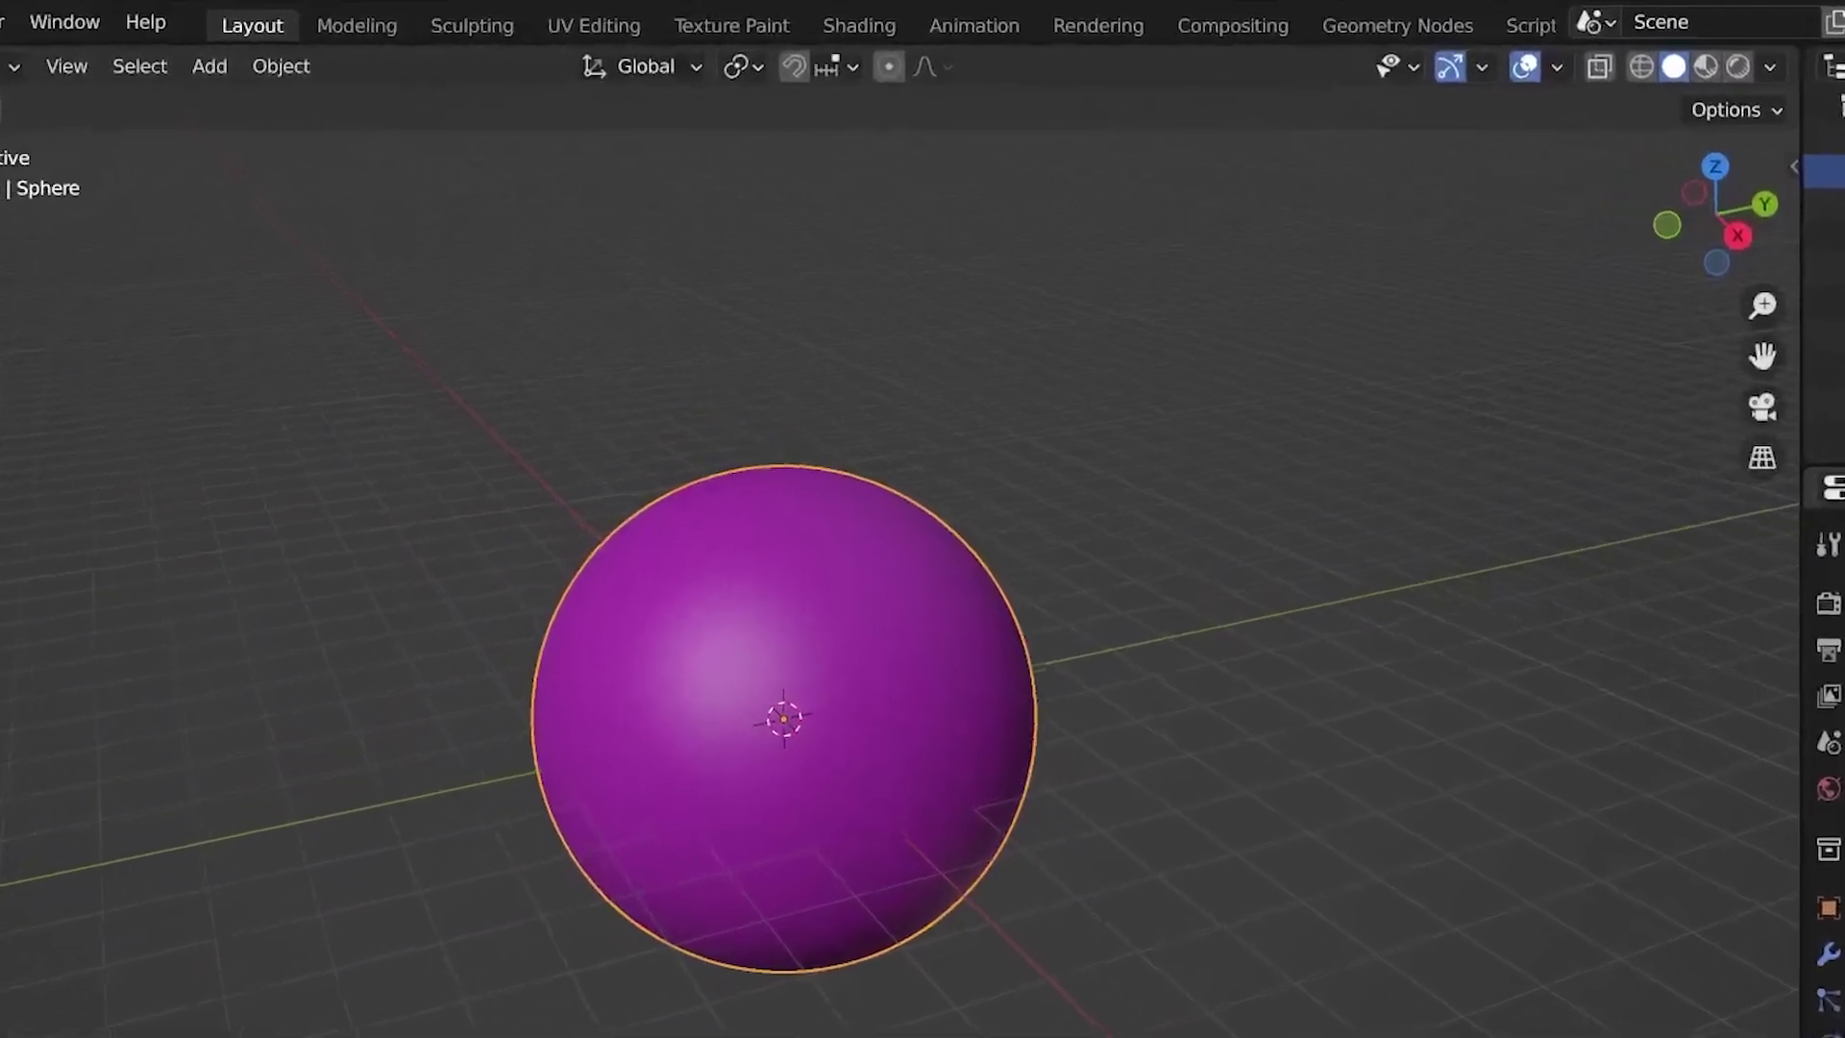
- Switch to the Sculpting workspace for the purple sphere
{"action": "left_click", "coordinate": [447, 31]}
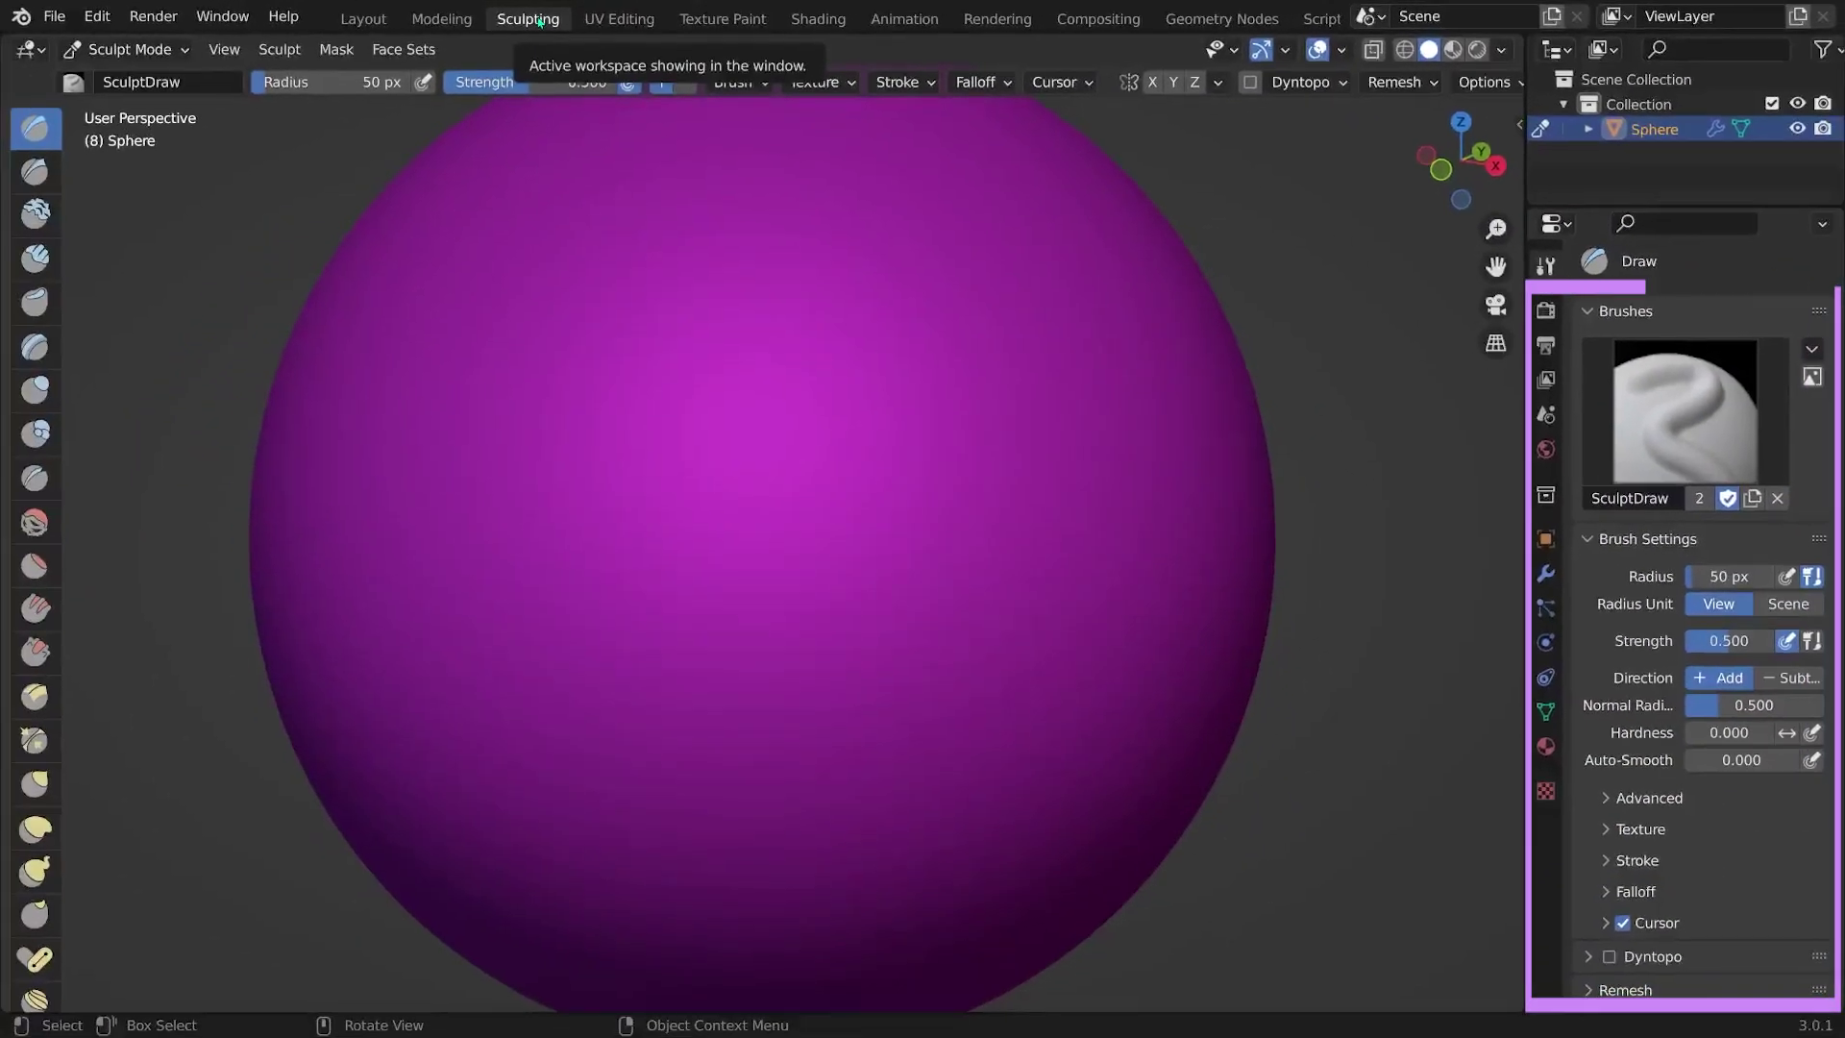
- Duplicate the SculptDraw brush and check the copy in the brush list
{"action": "scroll", "coordinate": [764, 459], "scroll_direction": "down", "scroll_amount": 2}
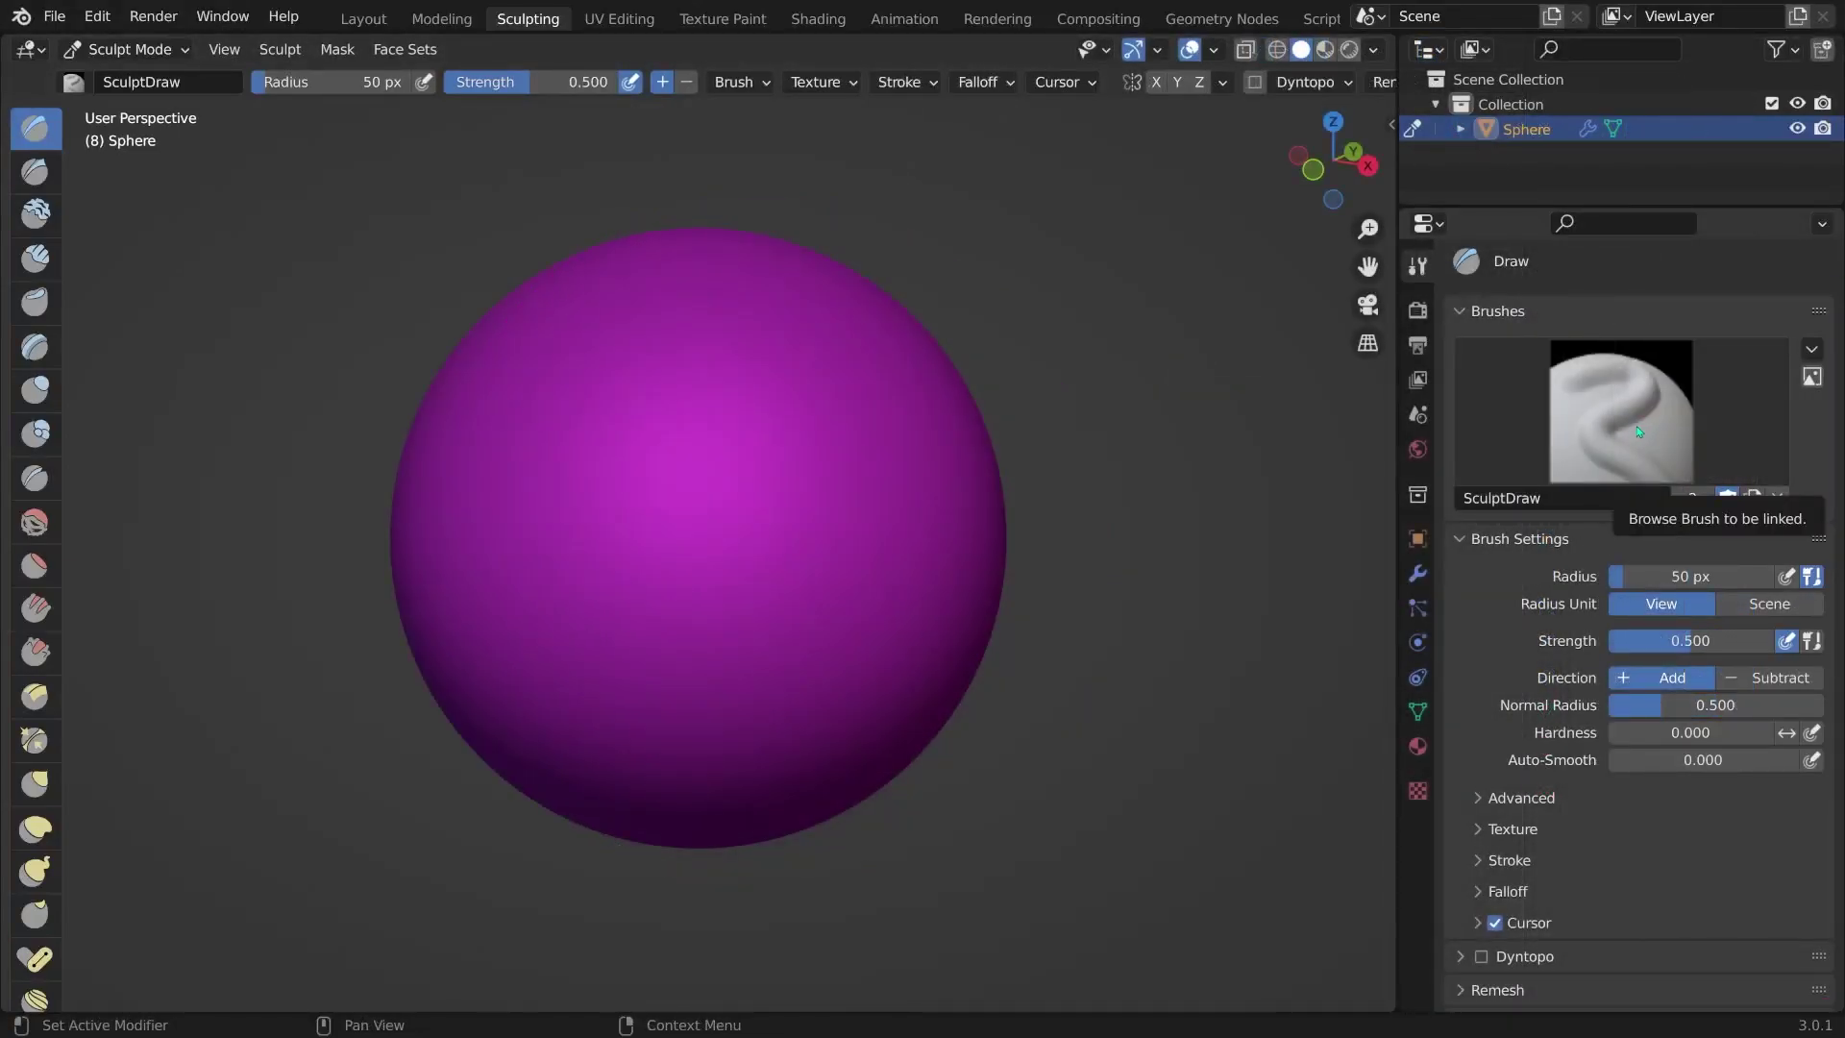
{"action": "left_click", "coordinate": [1638, 430]}
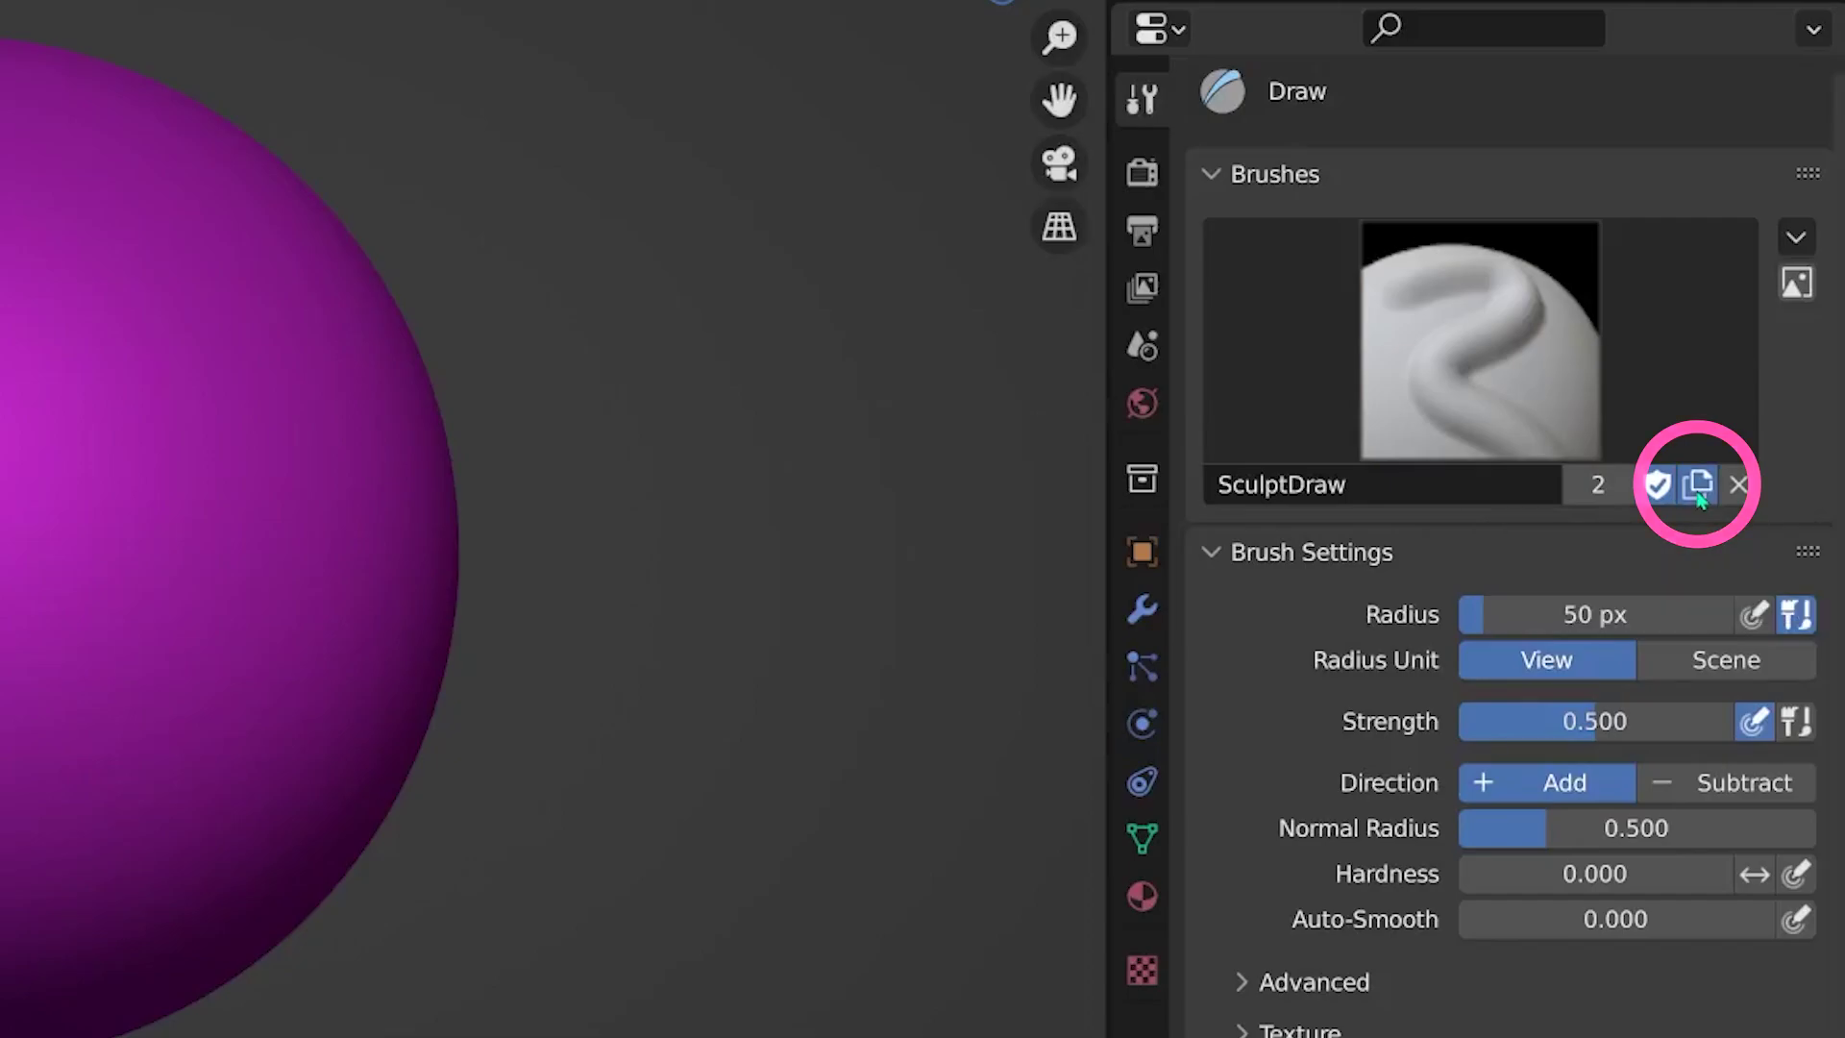
{"action": "left_click", "coordinate": [1699, 486]}
{"action": "left_click", "coordinate": [1449, 380]}
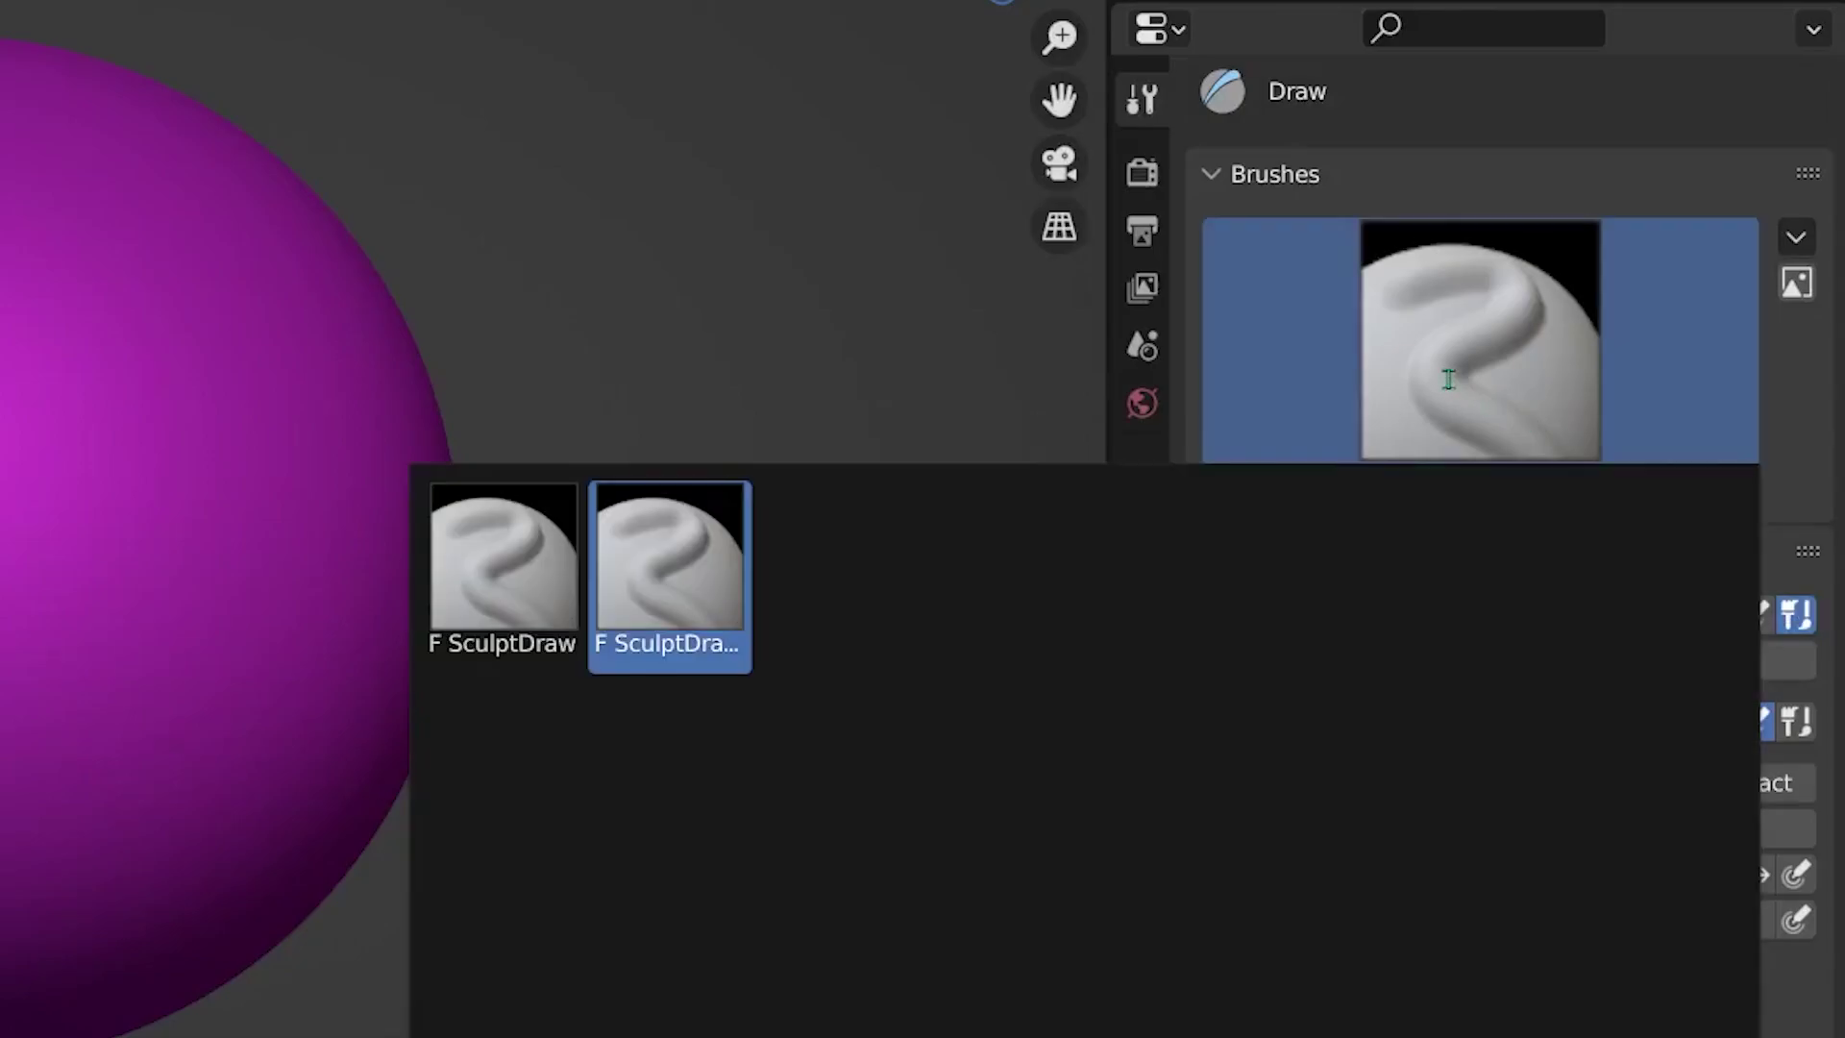
{"action": "left_click", "coordinate": [1451, 384]}
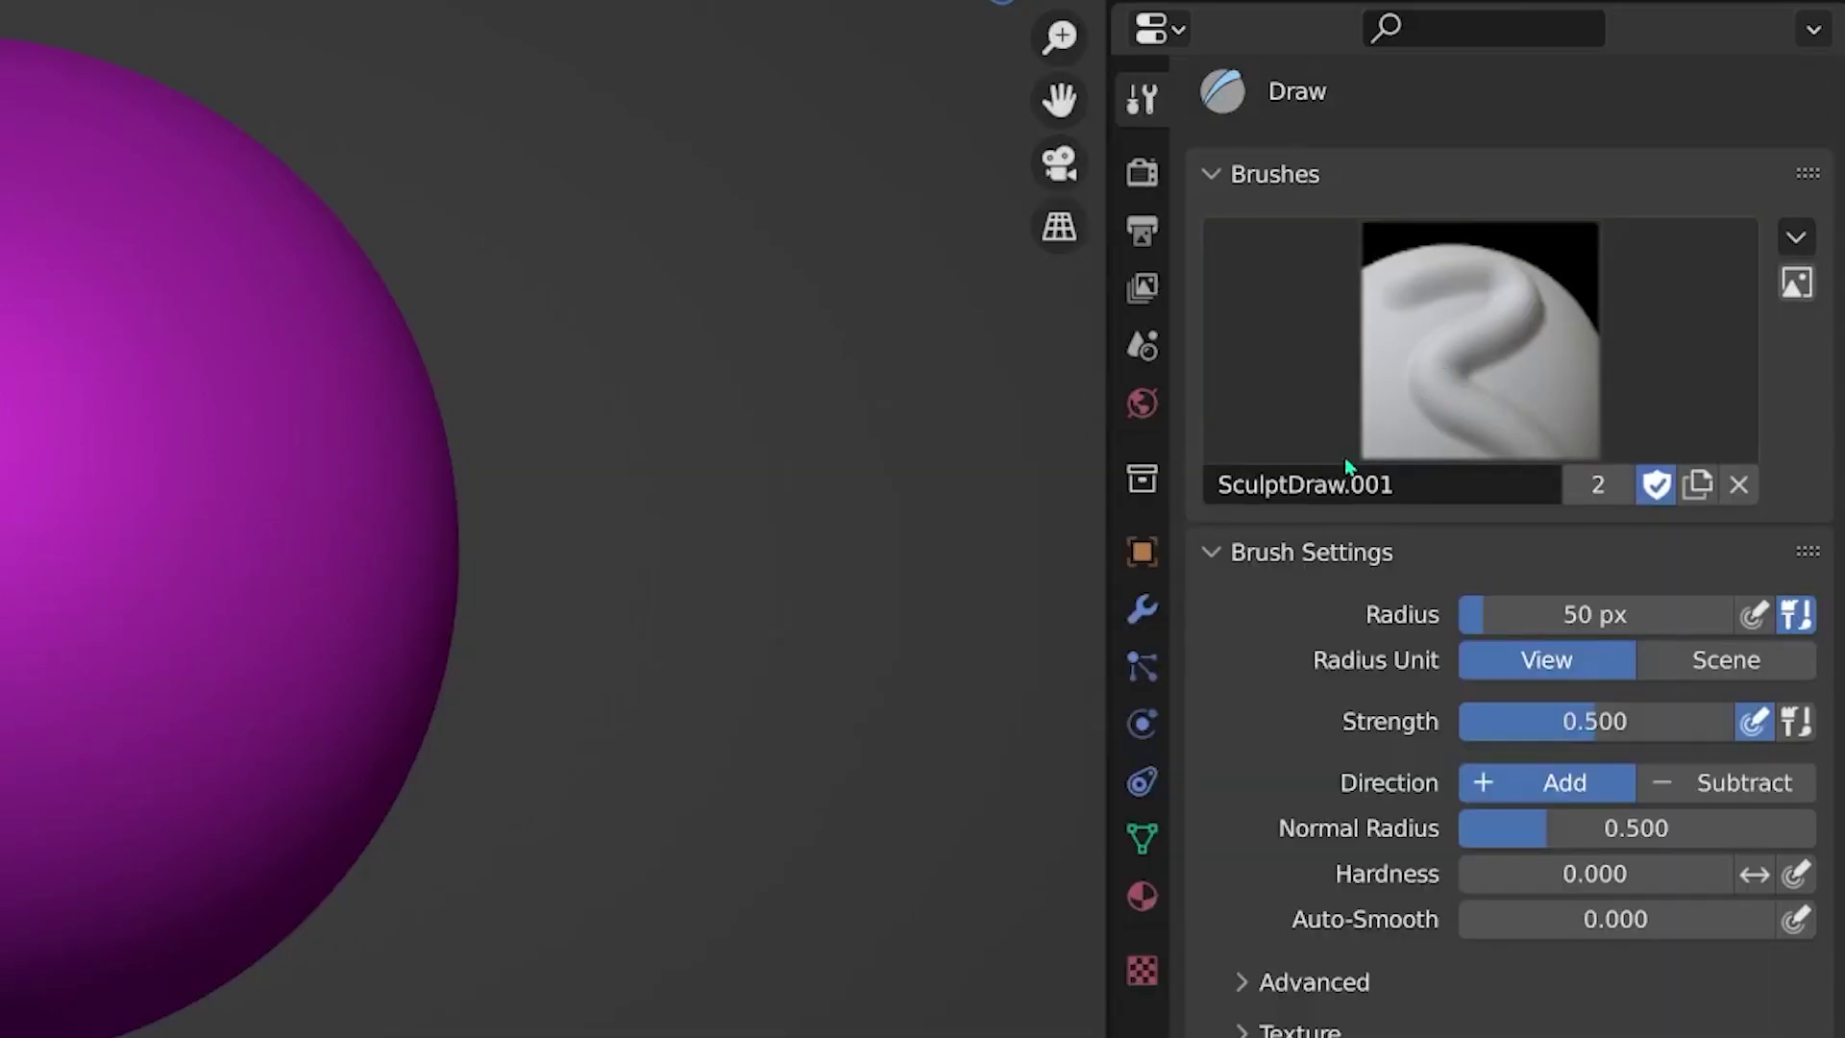
- Rename the duplicated brush to "Suction Cup Brush"
{"action": "left_click", "coordinate": [1331, 489]}
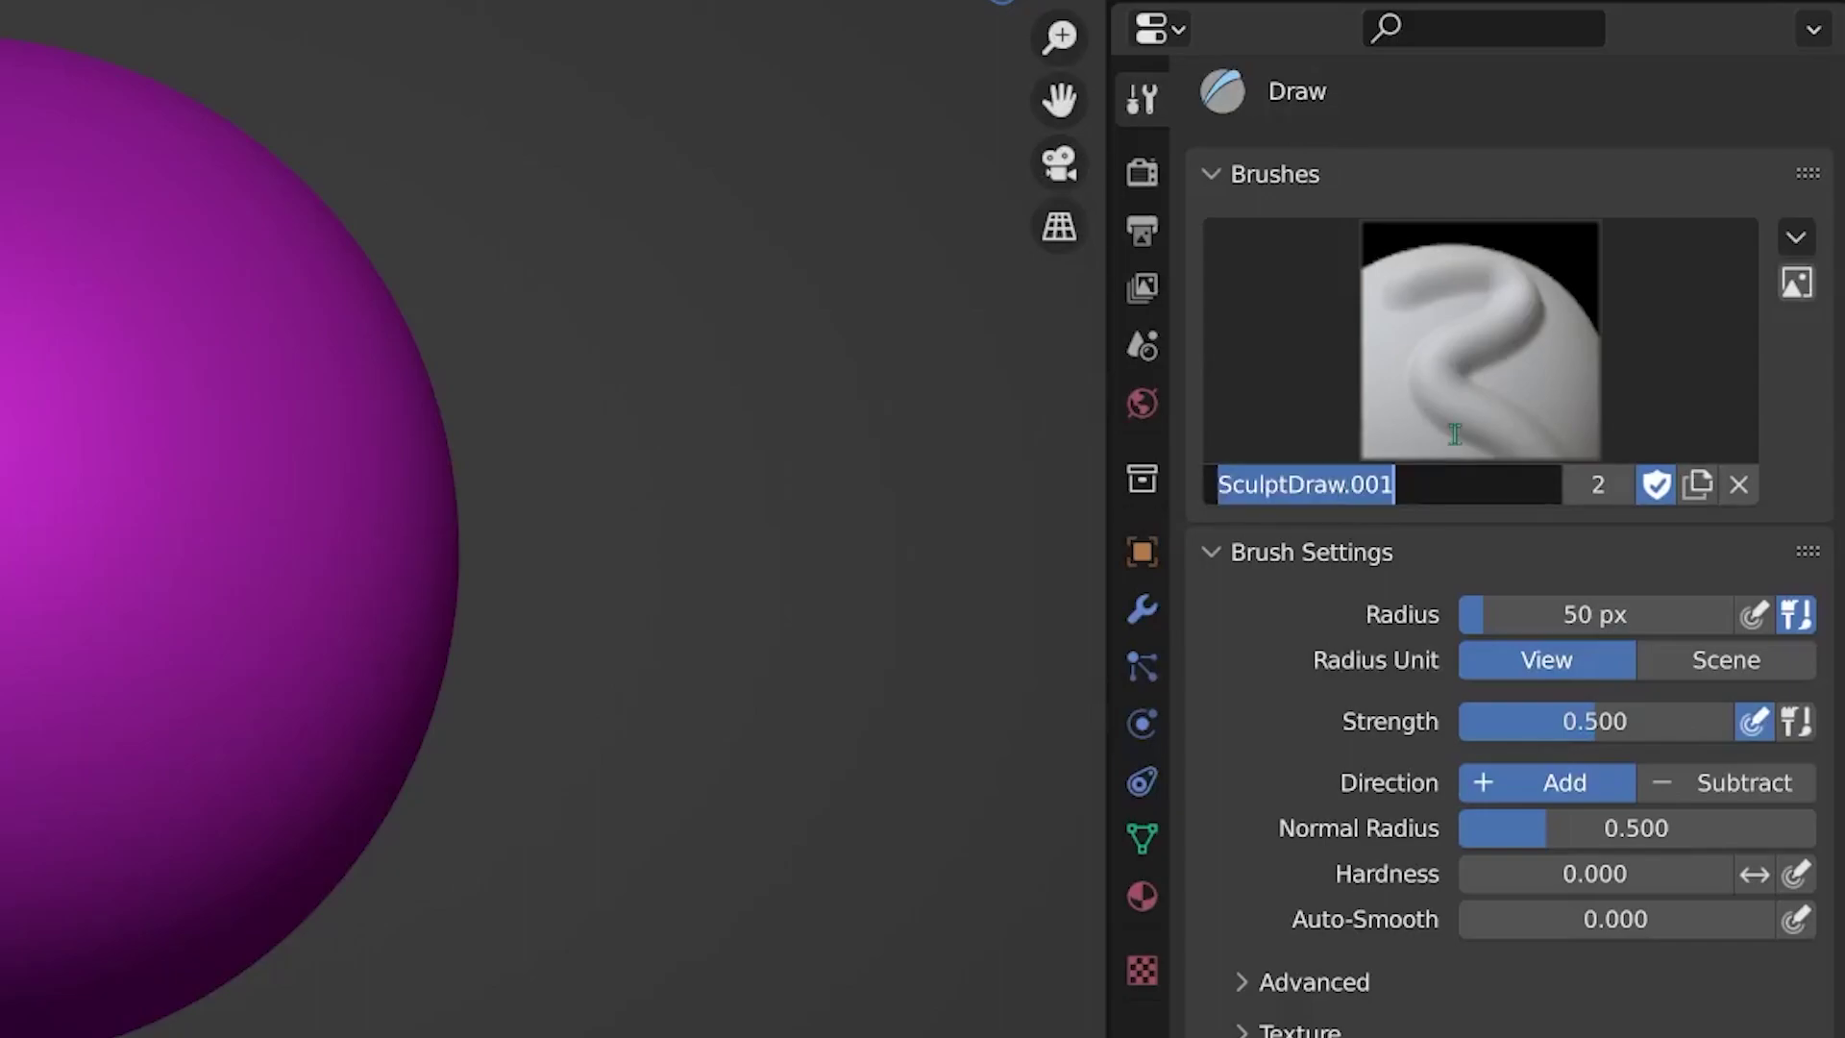
{"action": "type", "text": "Suction"}
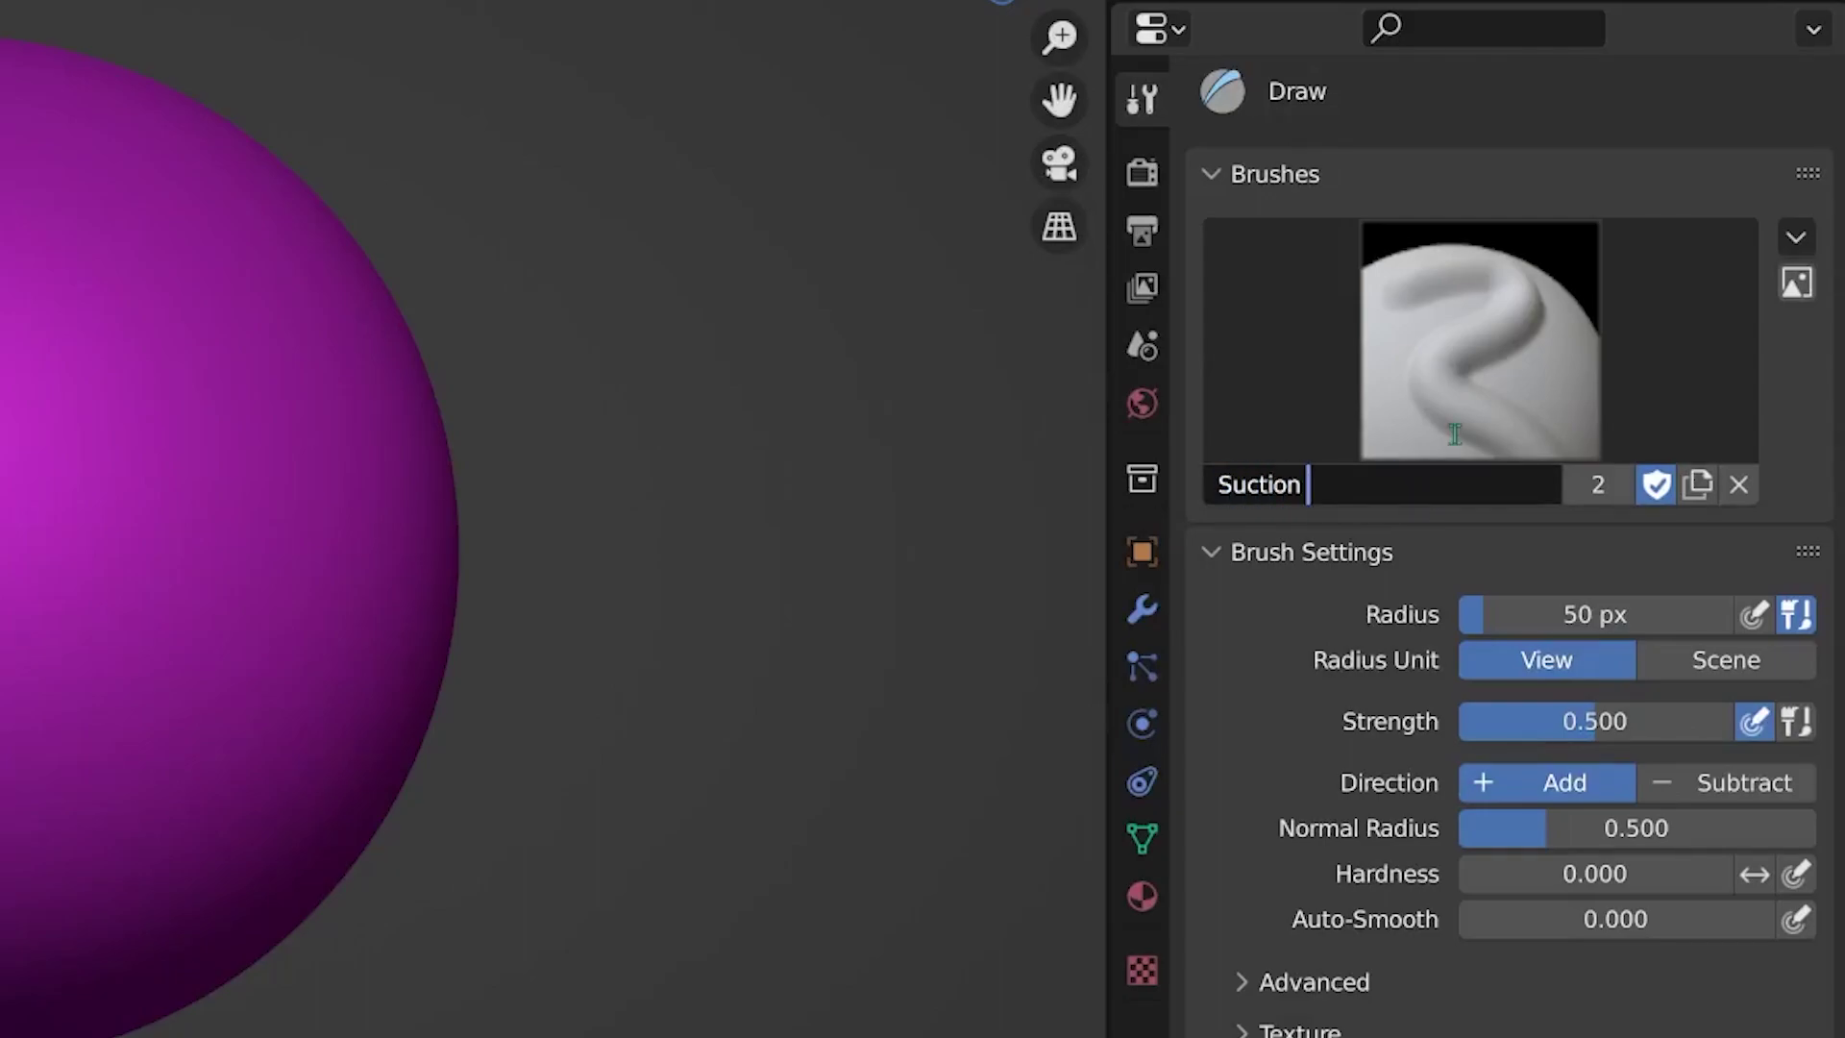
{"action": "type", "text": " Cup Brush"}
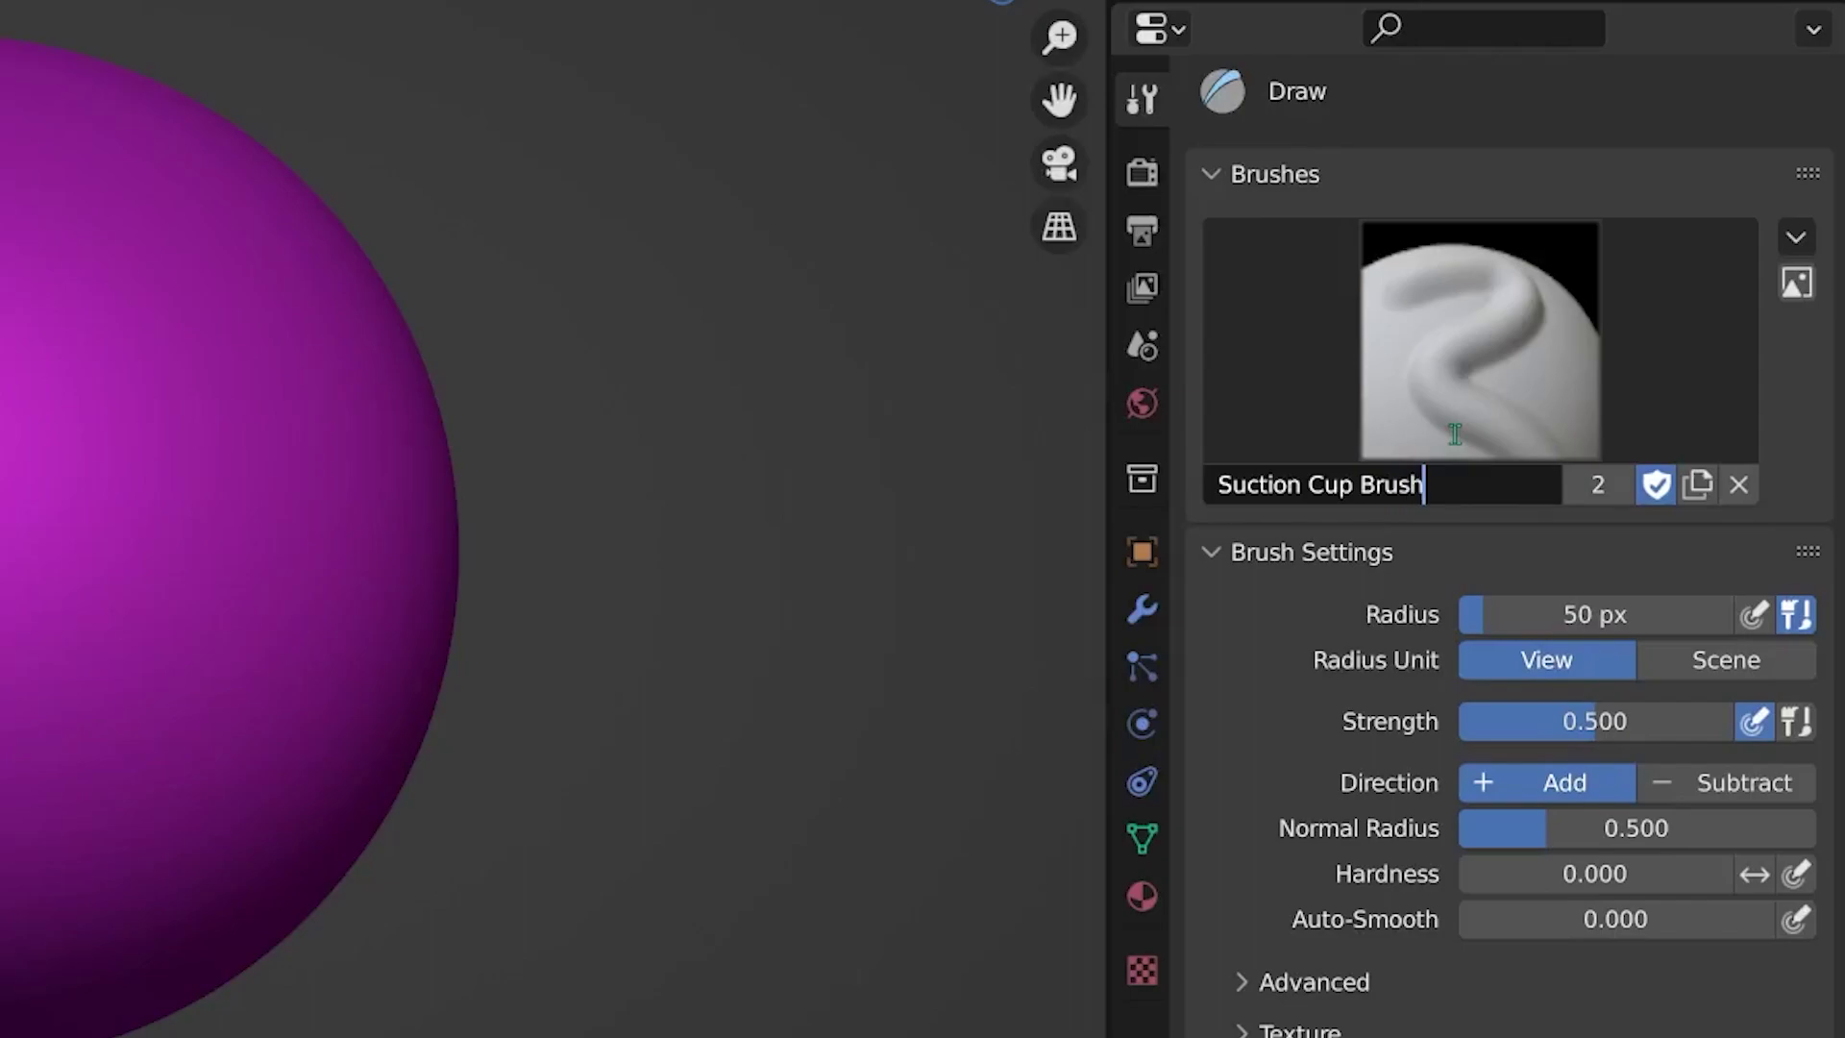
{"action": "key", "text": "Return"}
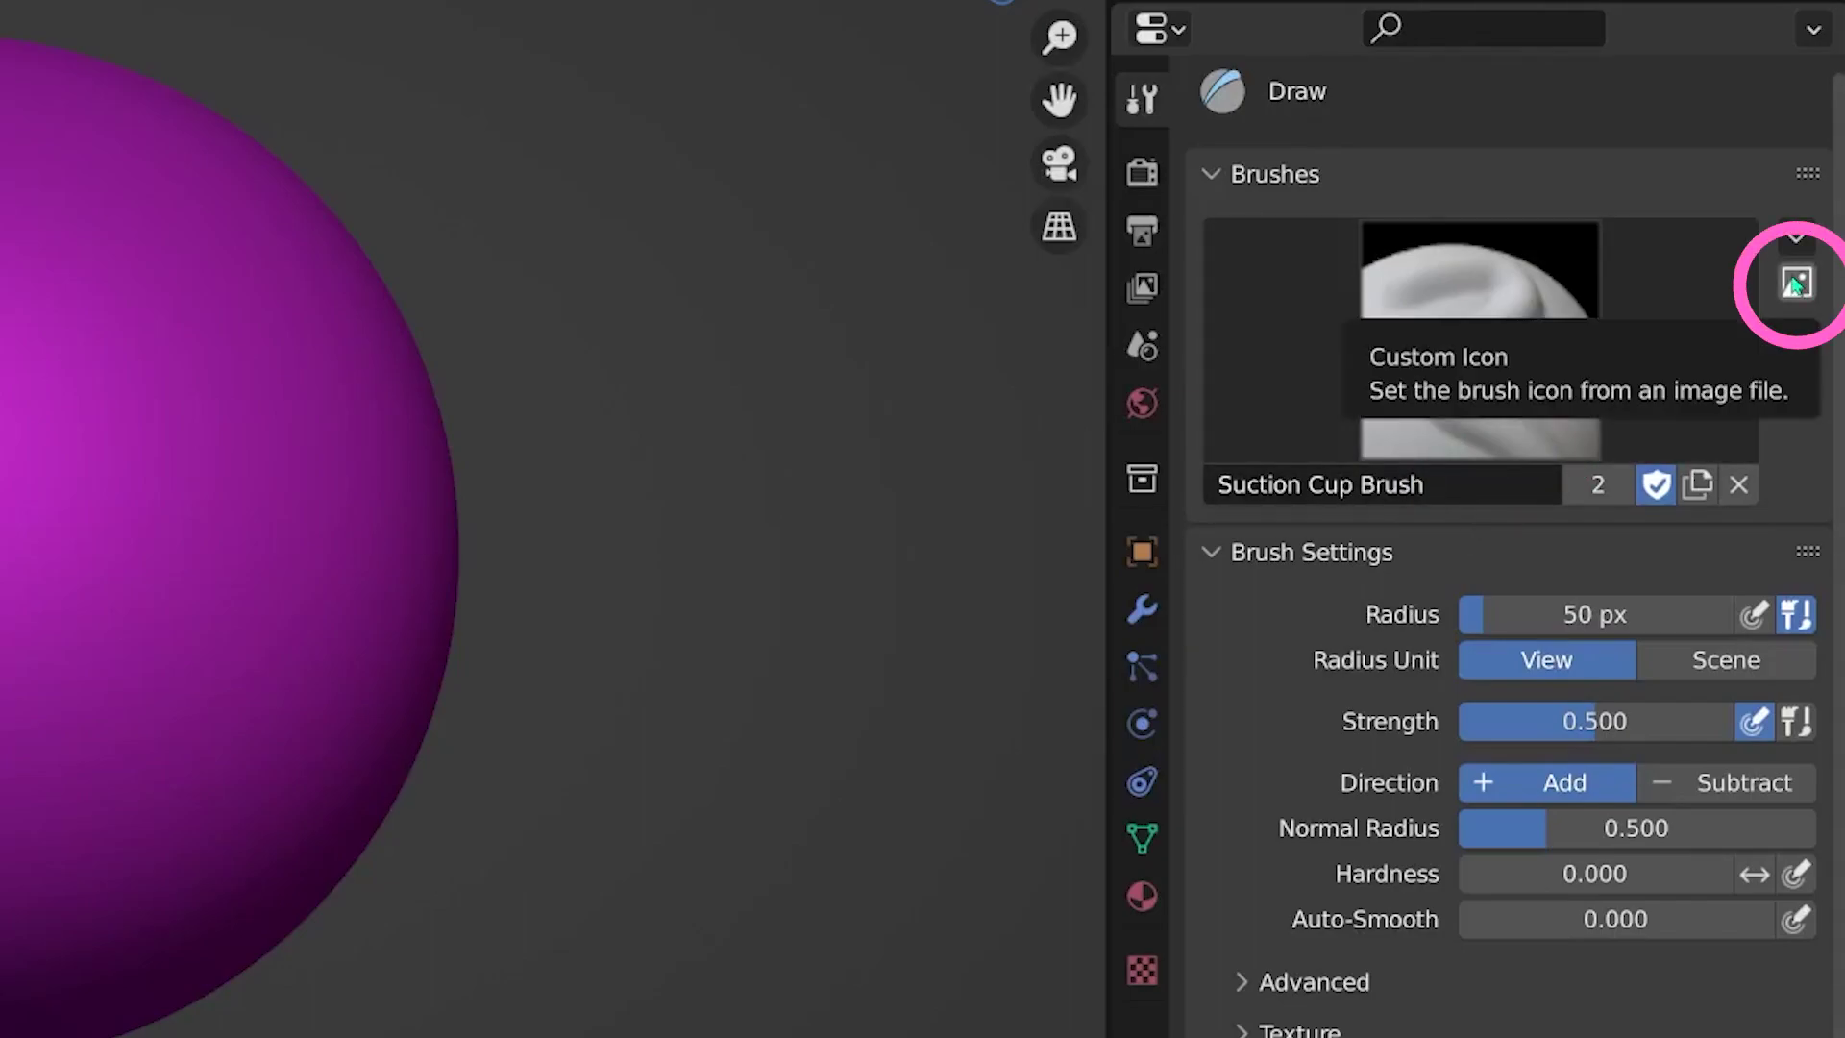
- Give the Suction Cup Brush a custom icon from the ring image Saugnapf-01.png
{"action": "left_click", "coordinate": [1795, 283]}
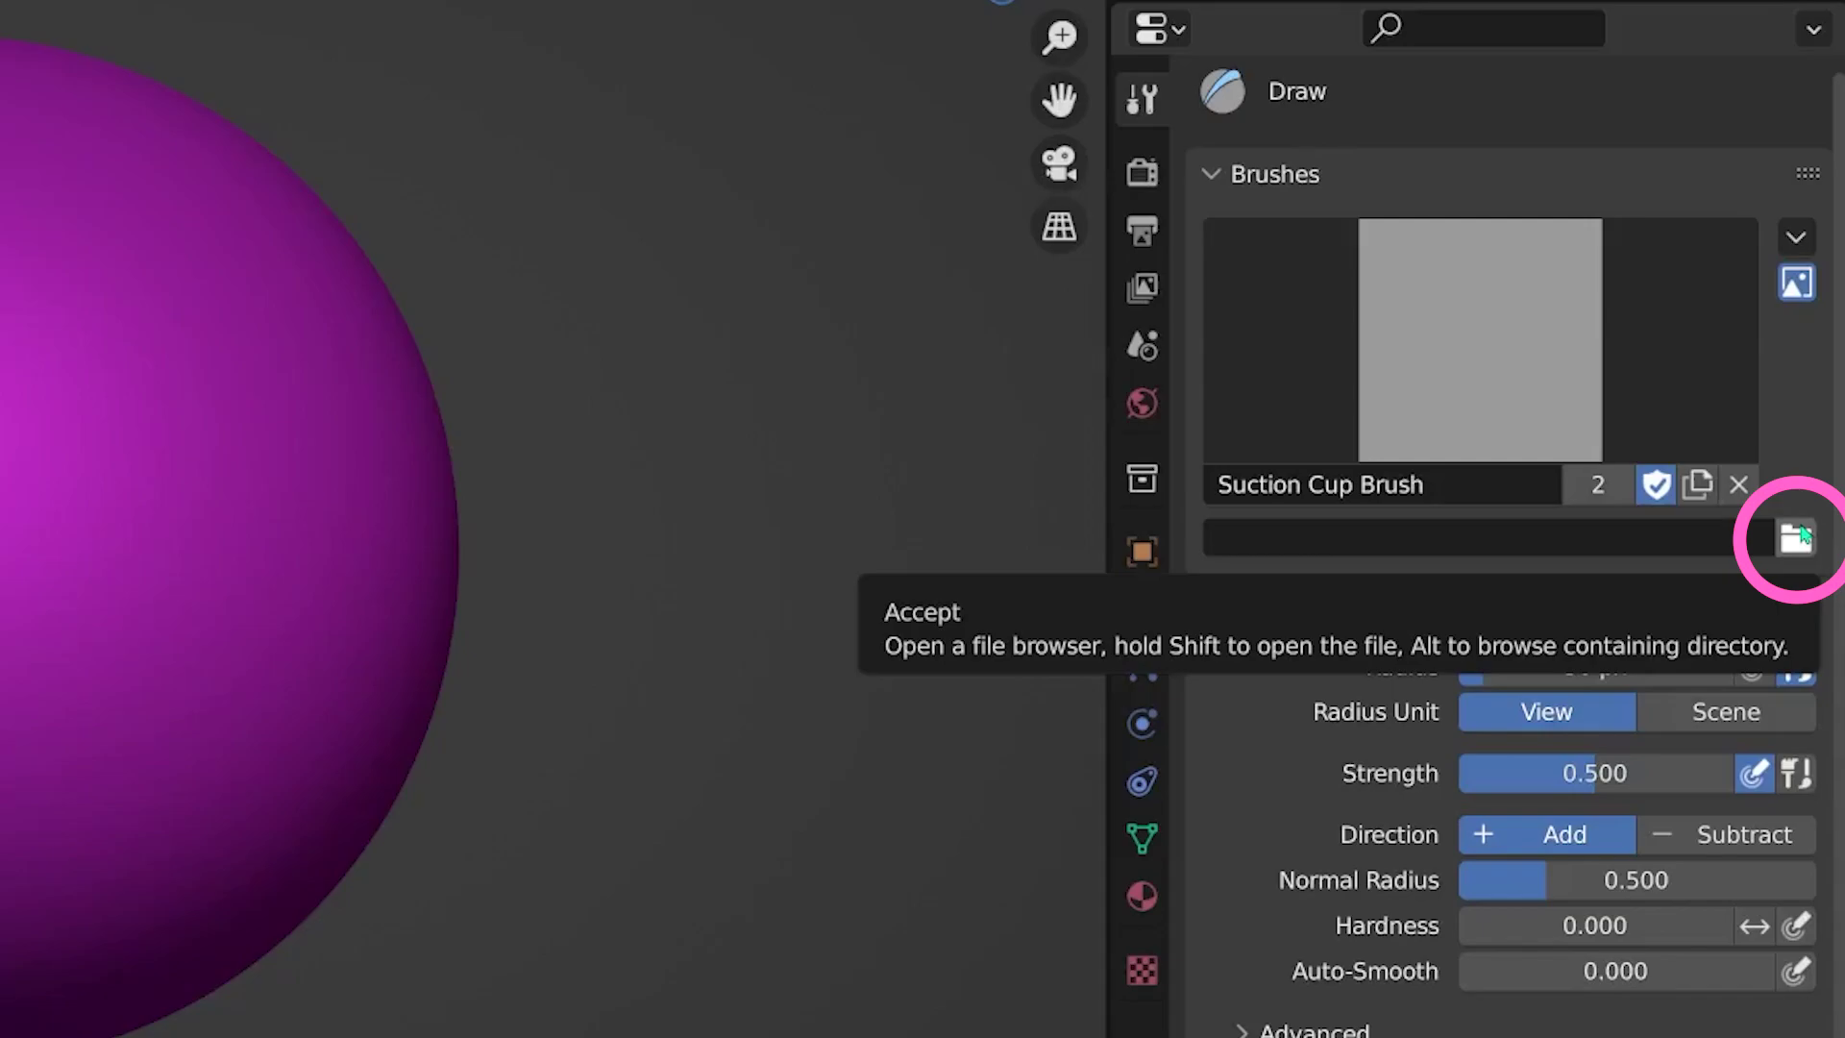
{"action": "left_click", "coordinate": [1803, 536]}
{"action": "left_click", "coordinate": [962, 934]}
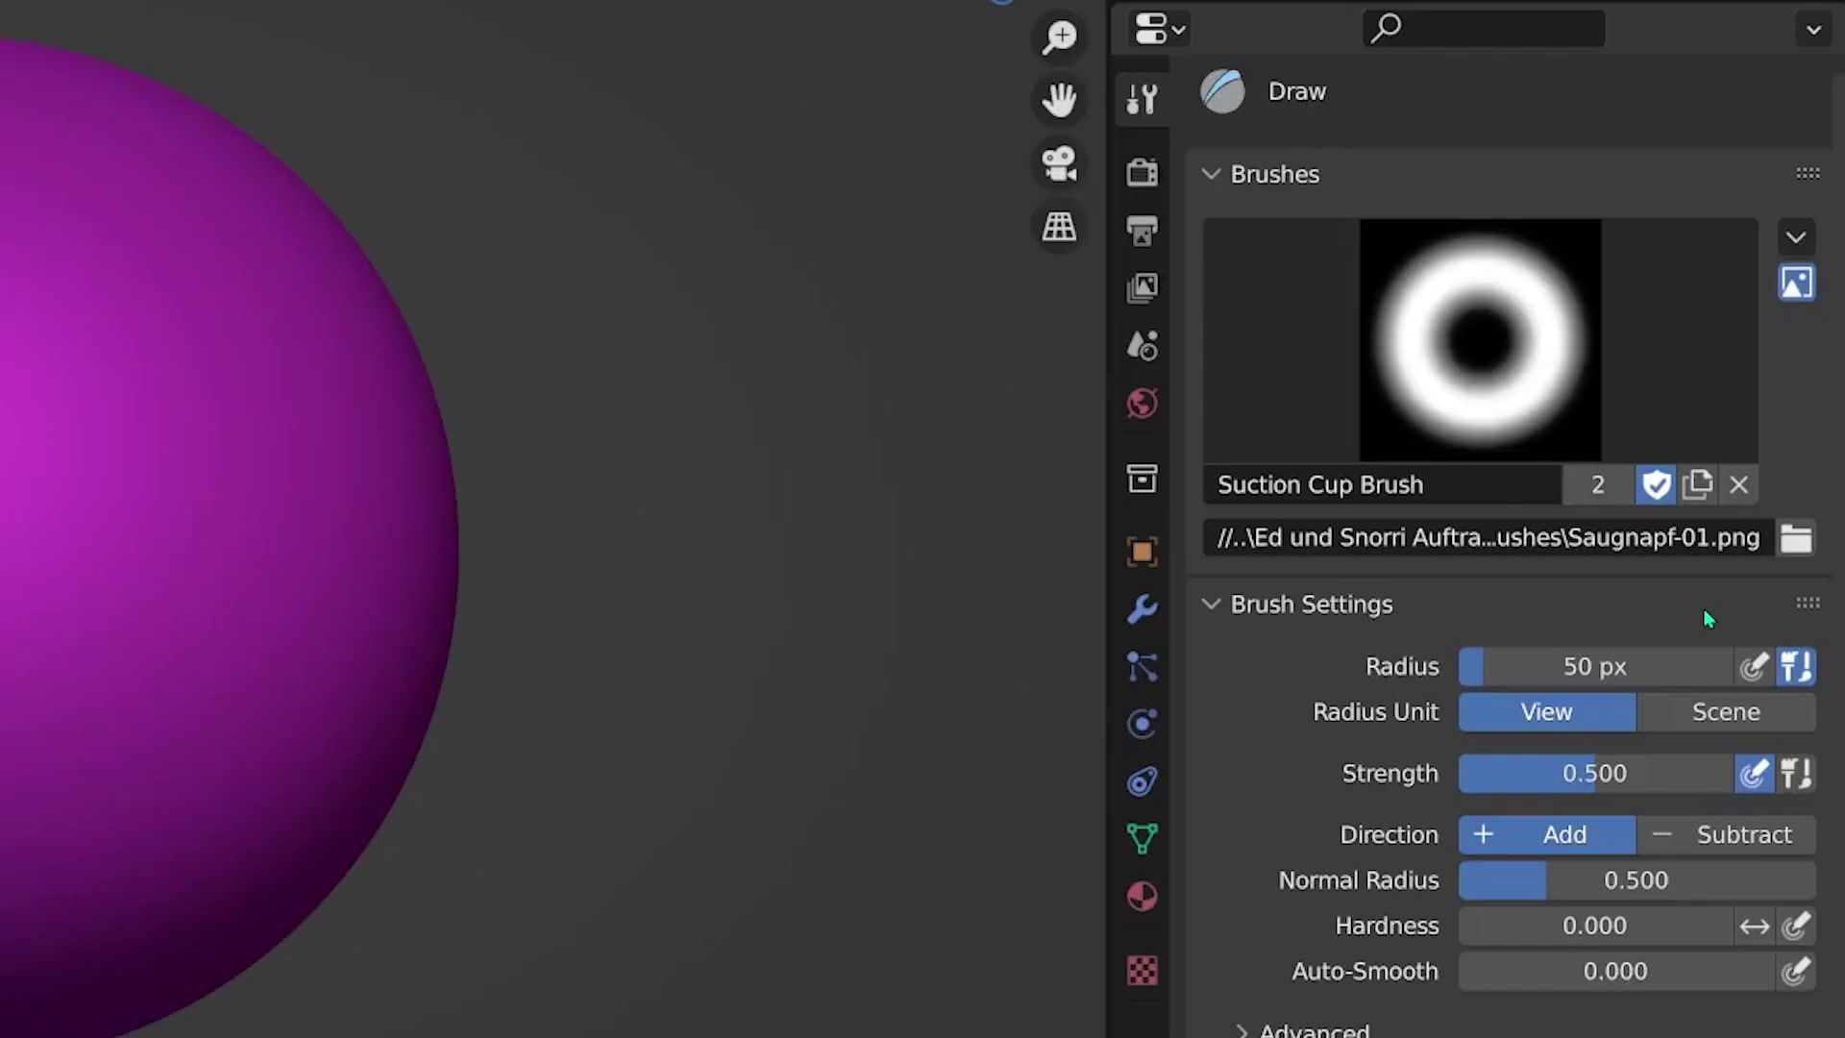
- Make the Suction Cup Brush the active sculpting brush, try a stroke on the sphere and undo it
{"action": "key", "text": "ctrl+z"}
{"action": "left_click", "coordinate": [1392, 333]}
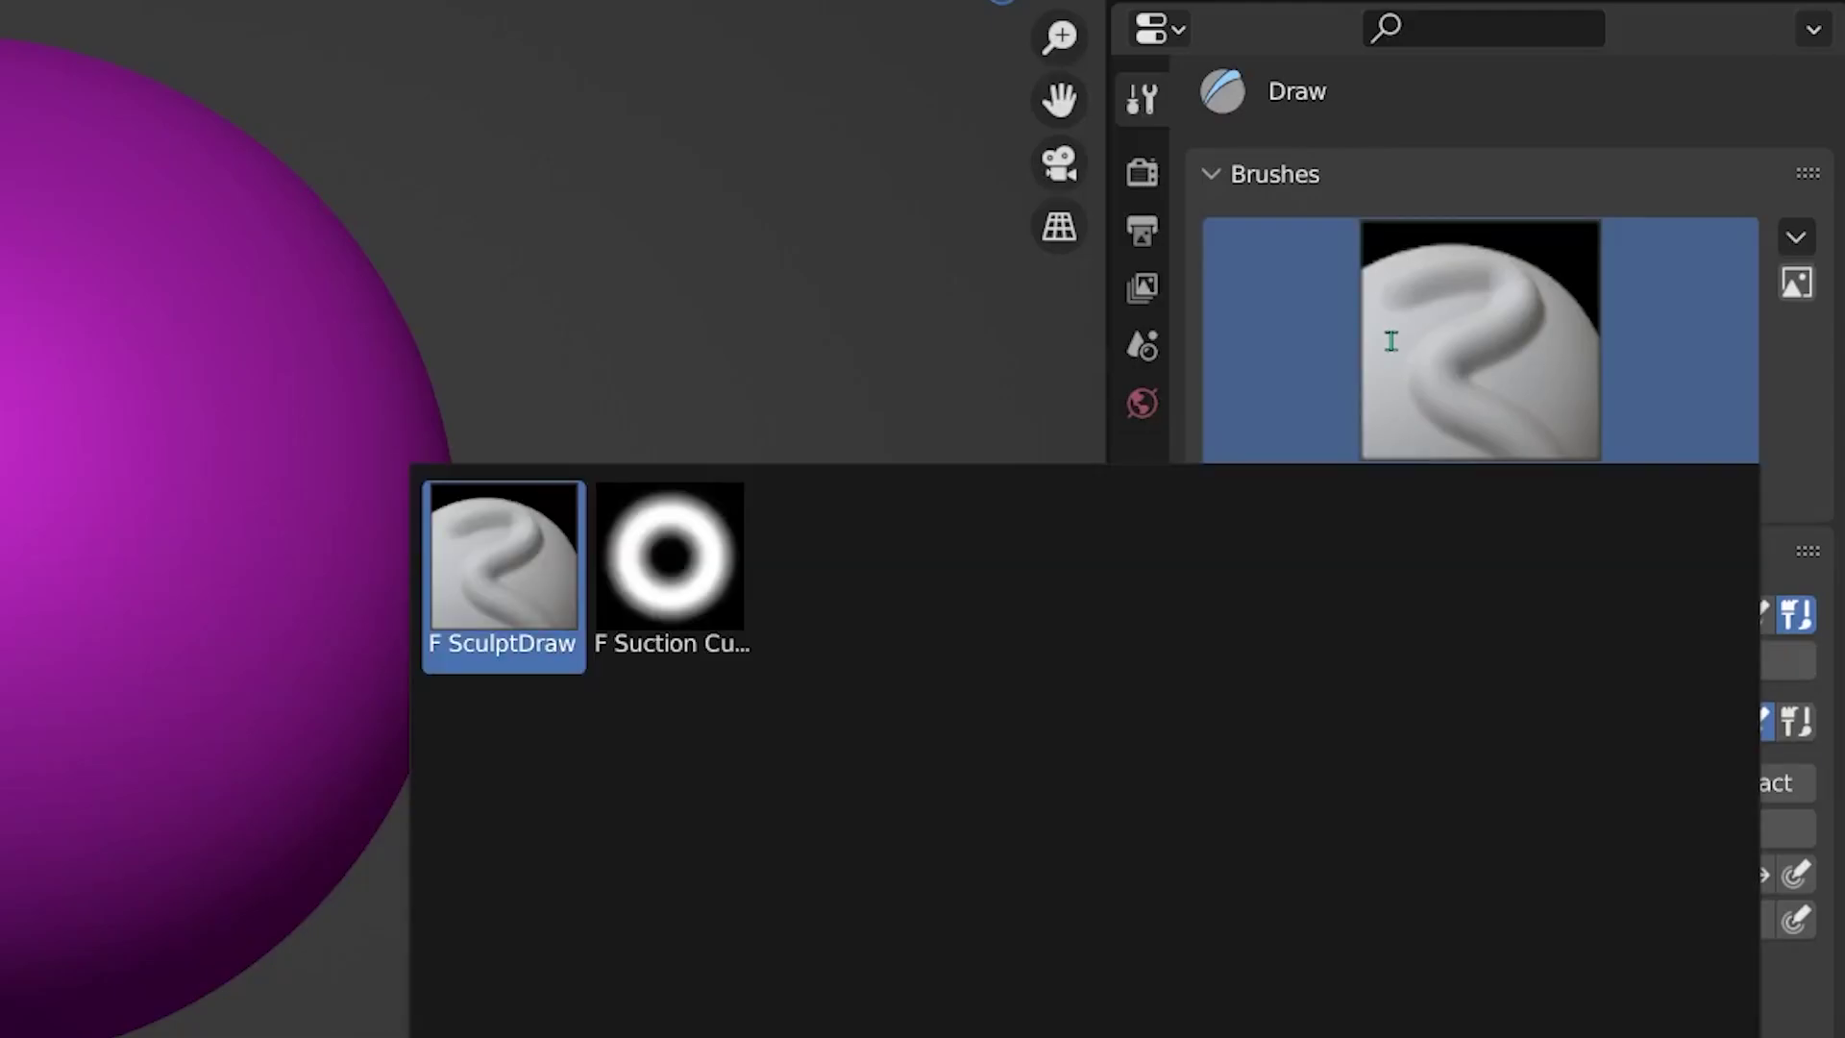
{"action": "left_click", "coordinate": [645, 620]}
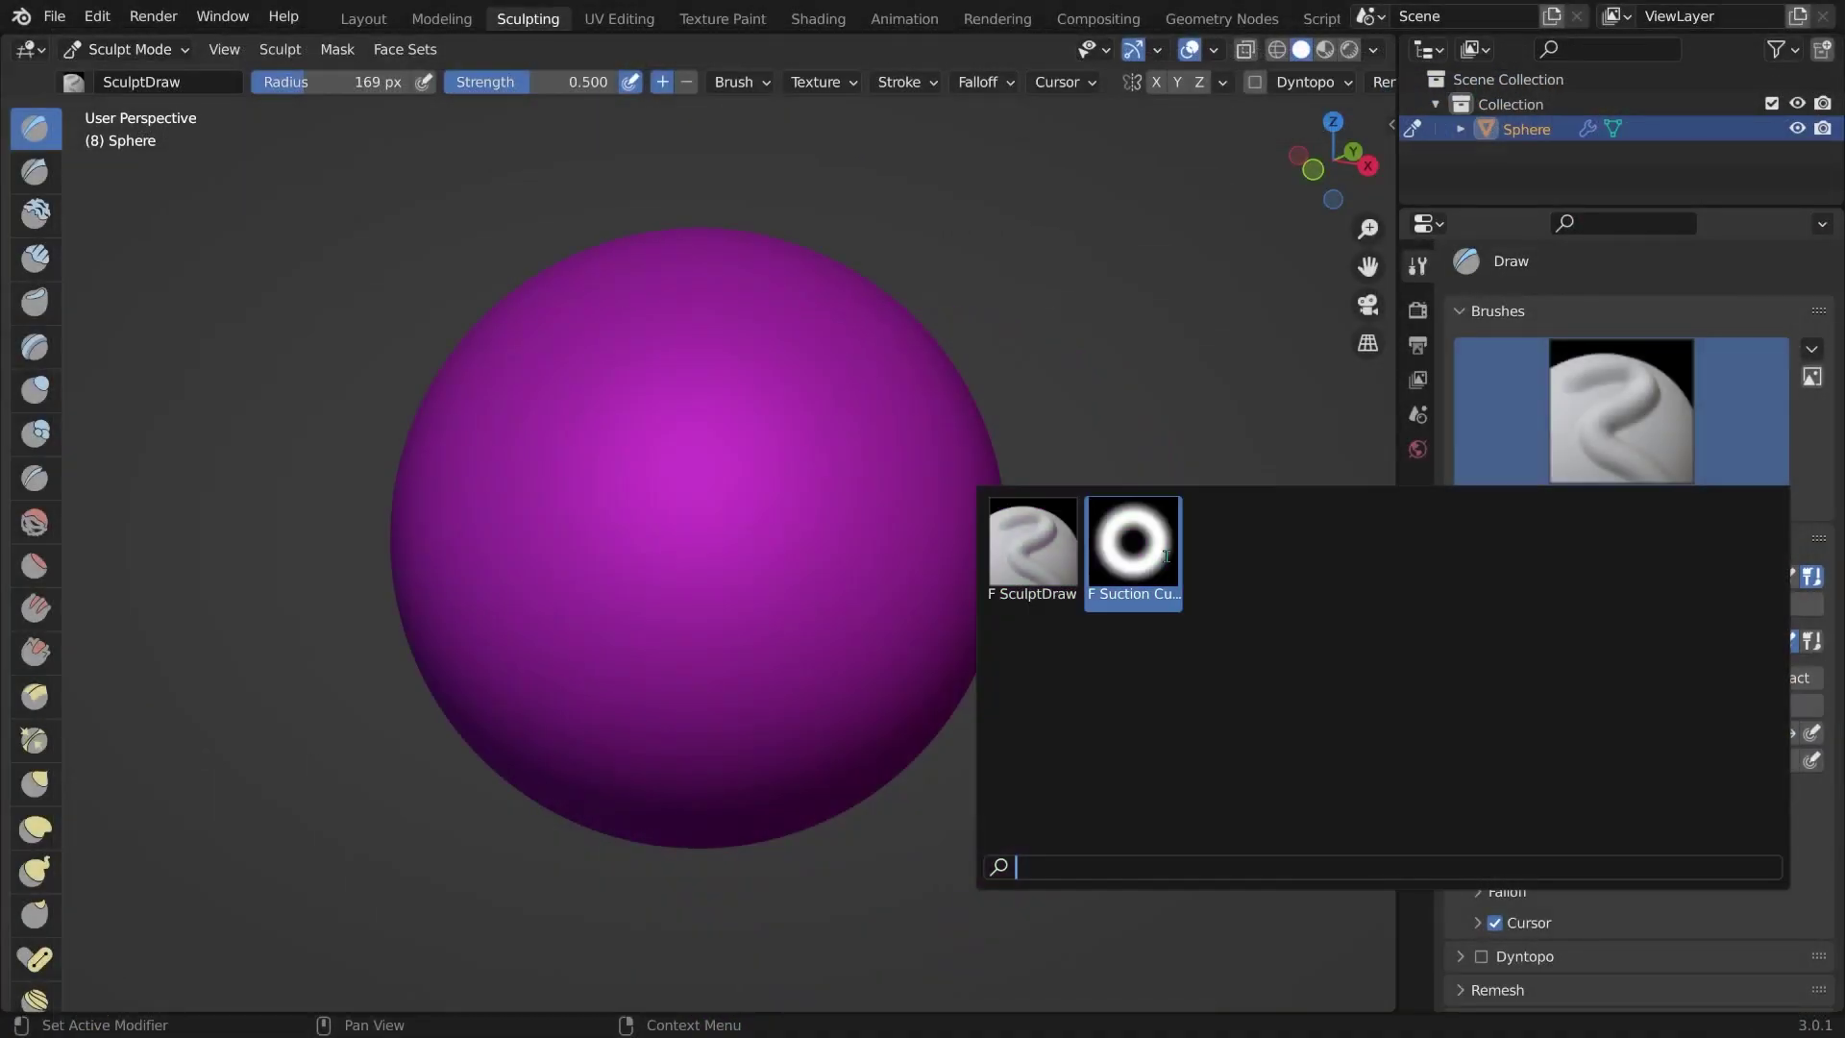
{"action": "left_click", "coordinate": [1137, 543]}
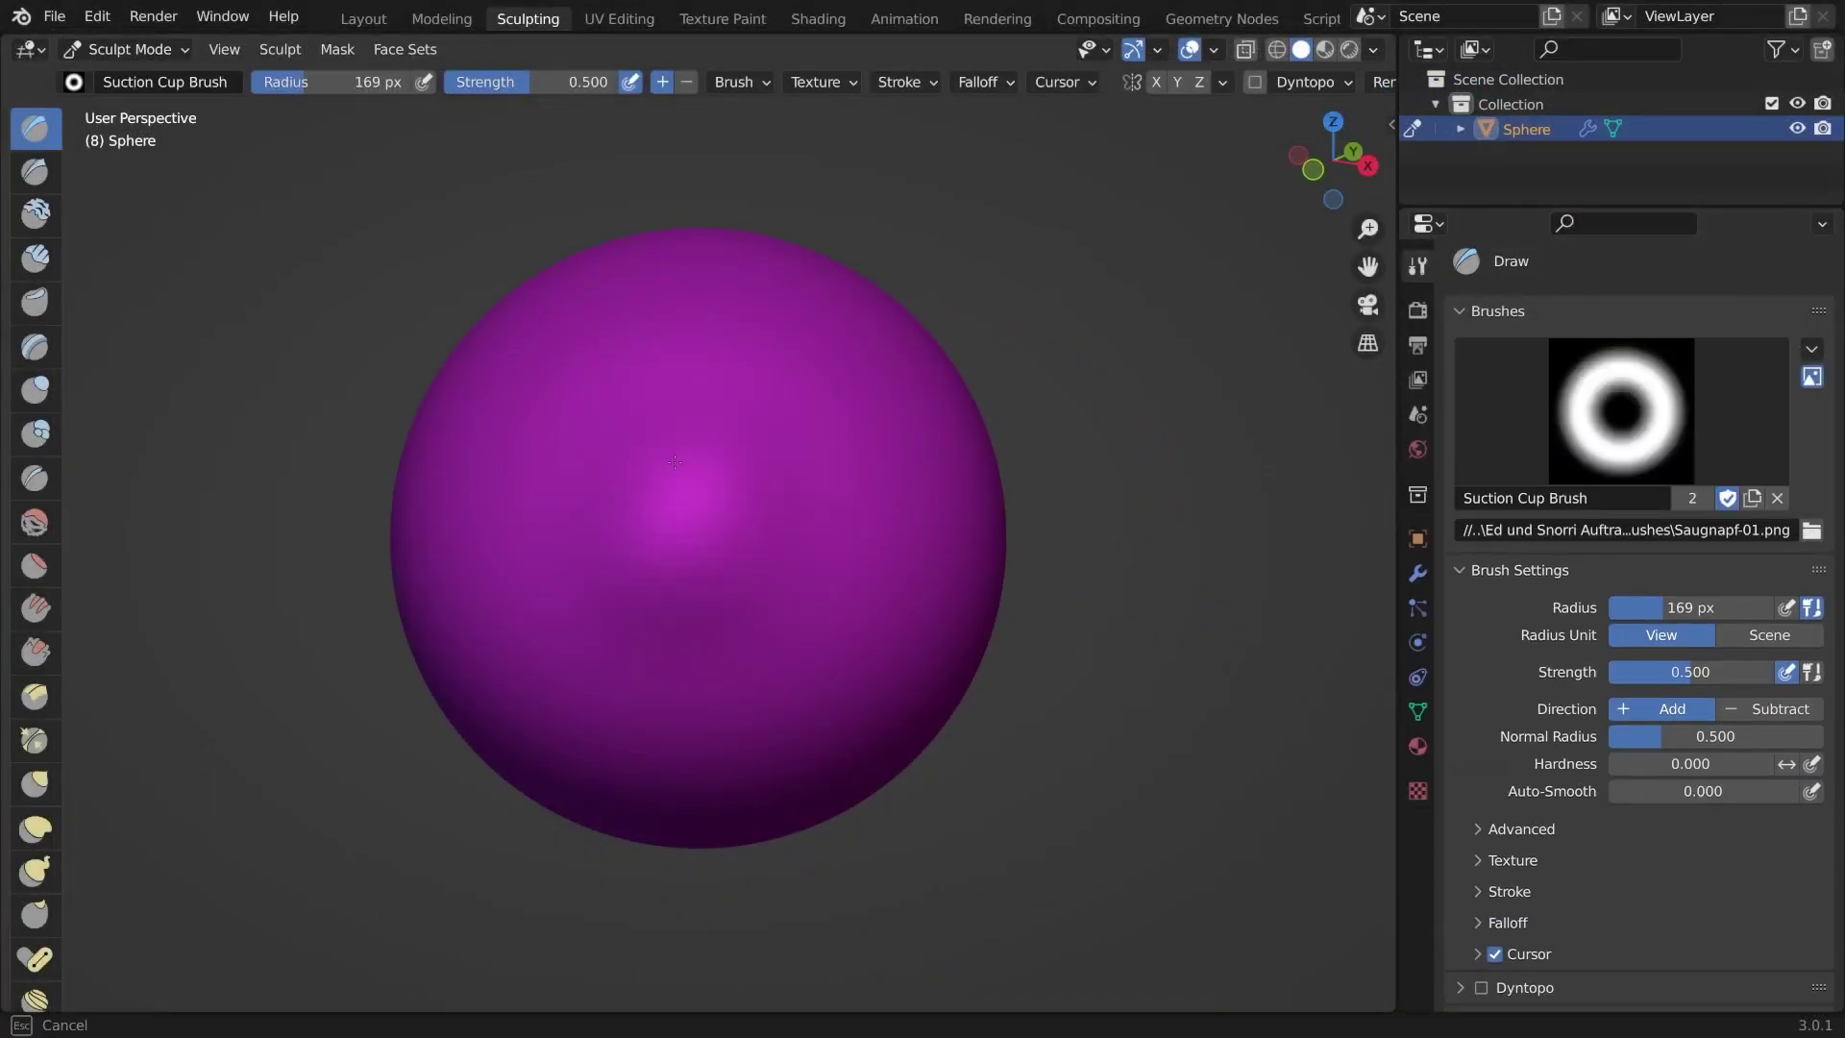
{"action": "left_click_drag", "start_coordinate": [698, 464], "coordinate": [681, 472]}
{"action": "key", "text": "ctrl+z"}
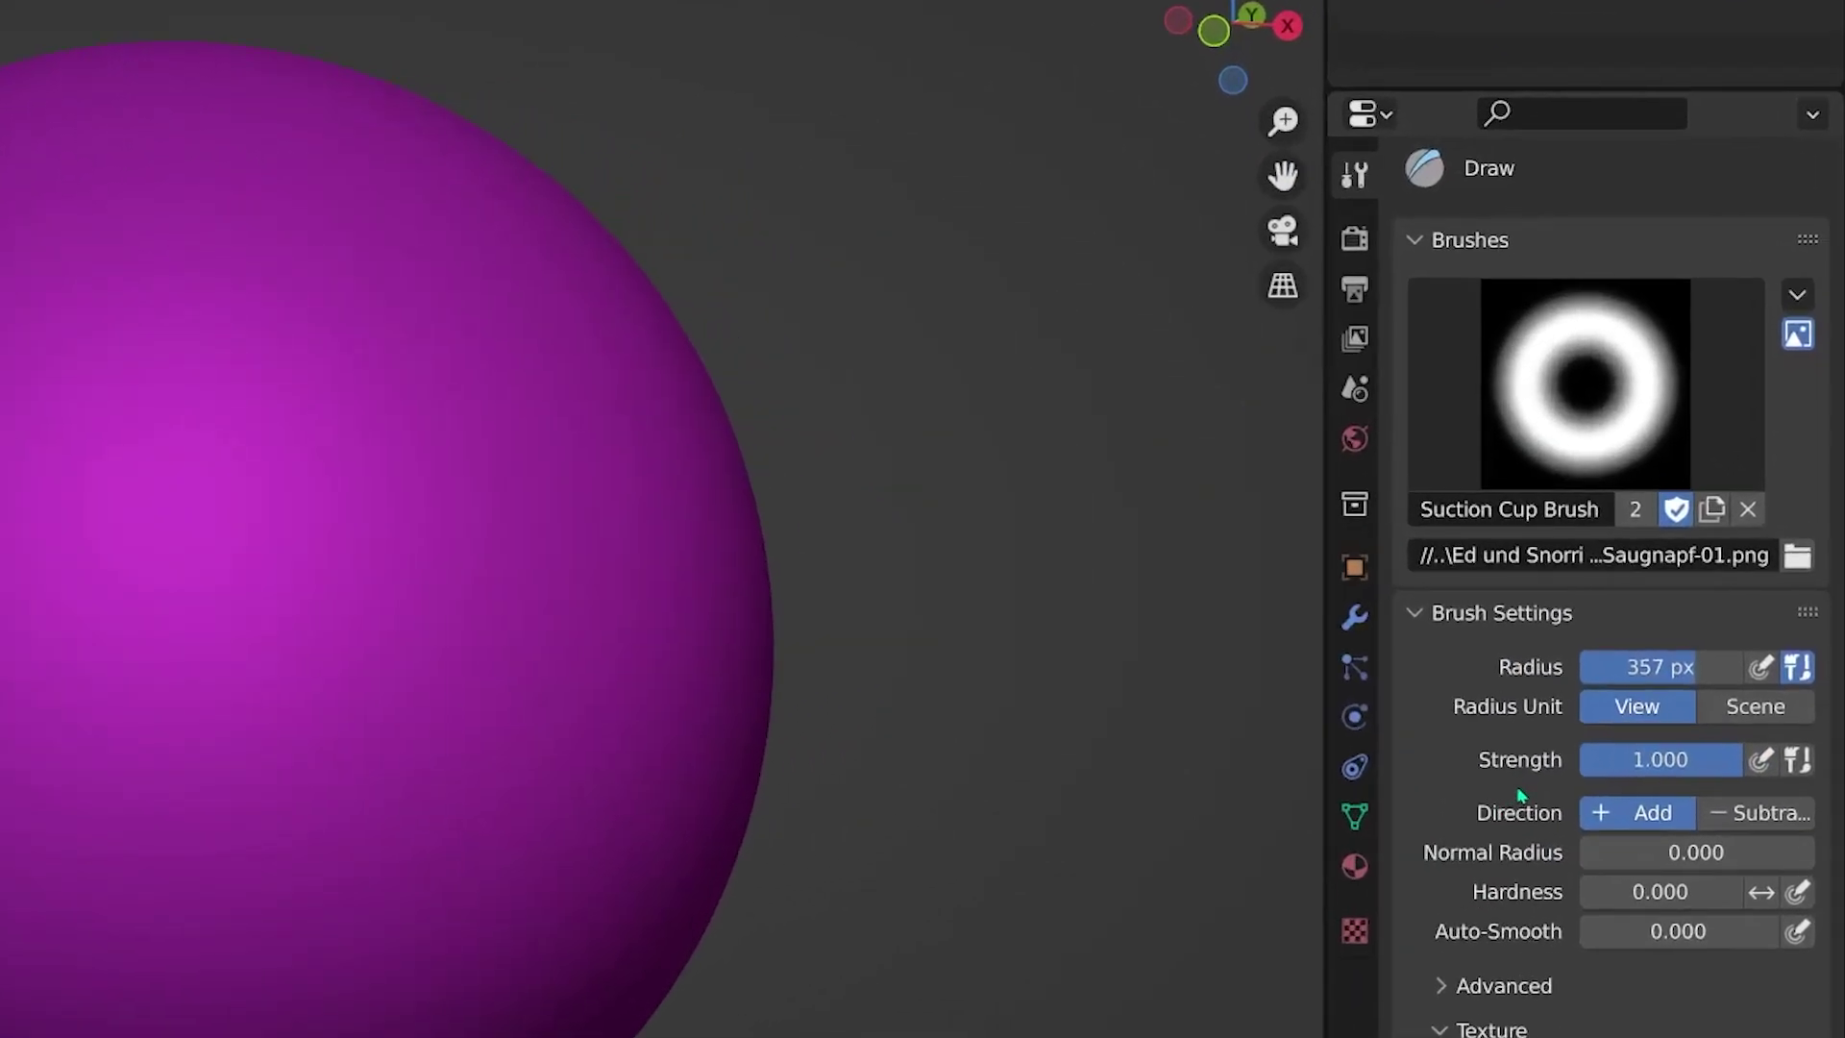
- Assign the existing ring image texture to the Suction Cup Brush
{"action": "scroll", "coordinate": [1517, 792], "scroll_direction": "down", "scroll_amount": 2}
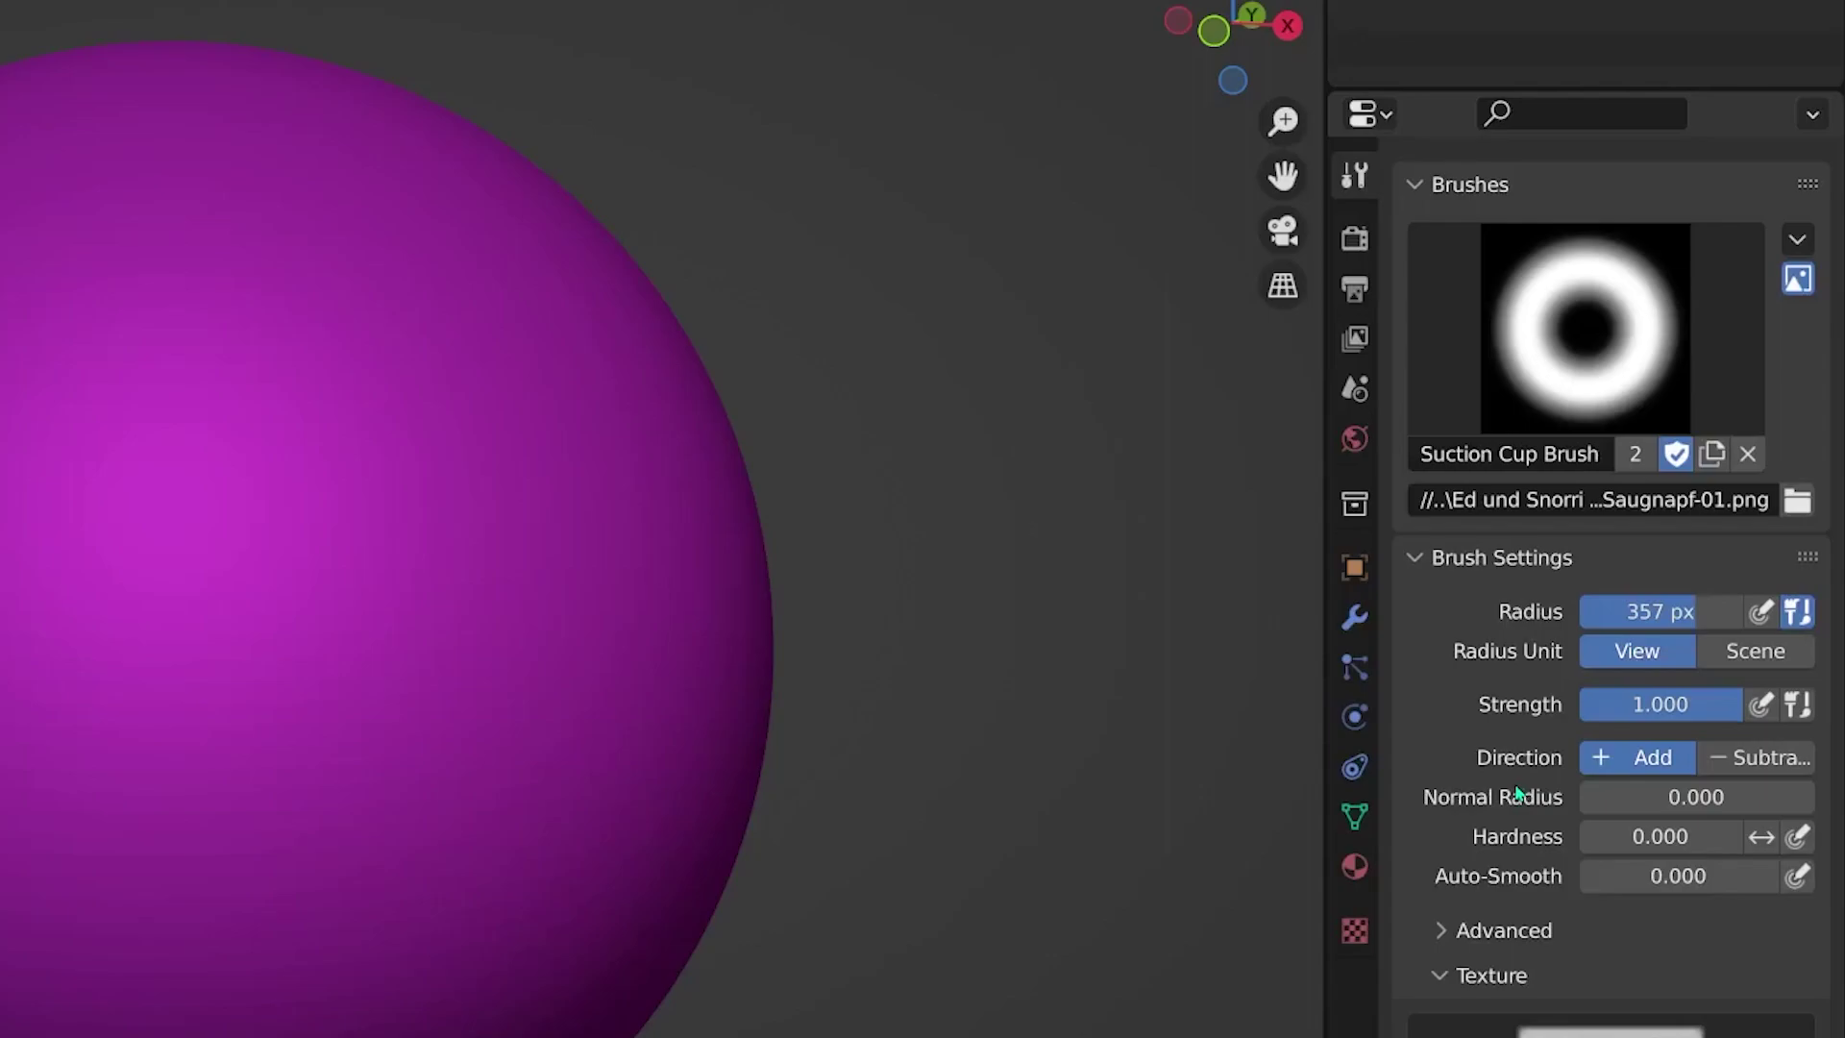
{"action": "scroll", "coordinate": [1505, 764], "scroll_direction": "down", "scroll_amount": 10}
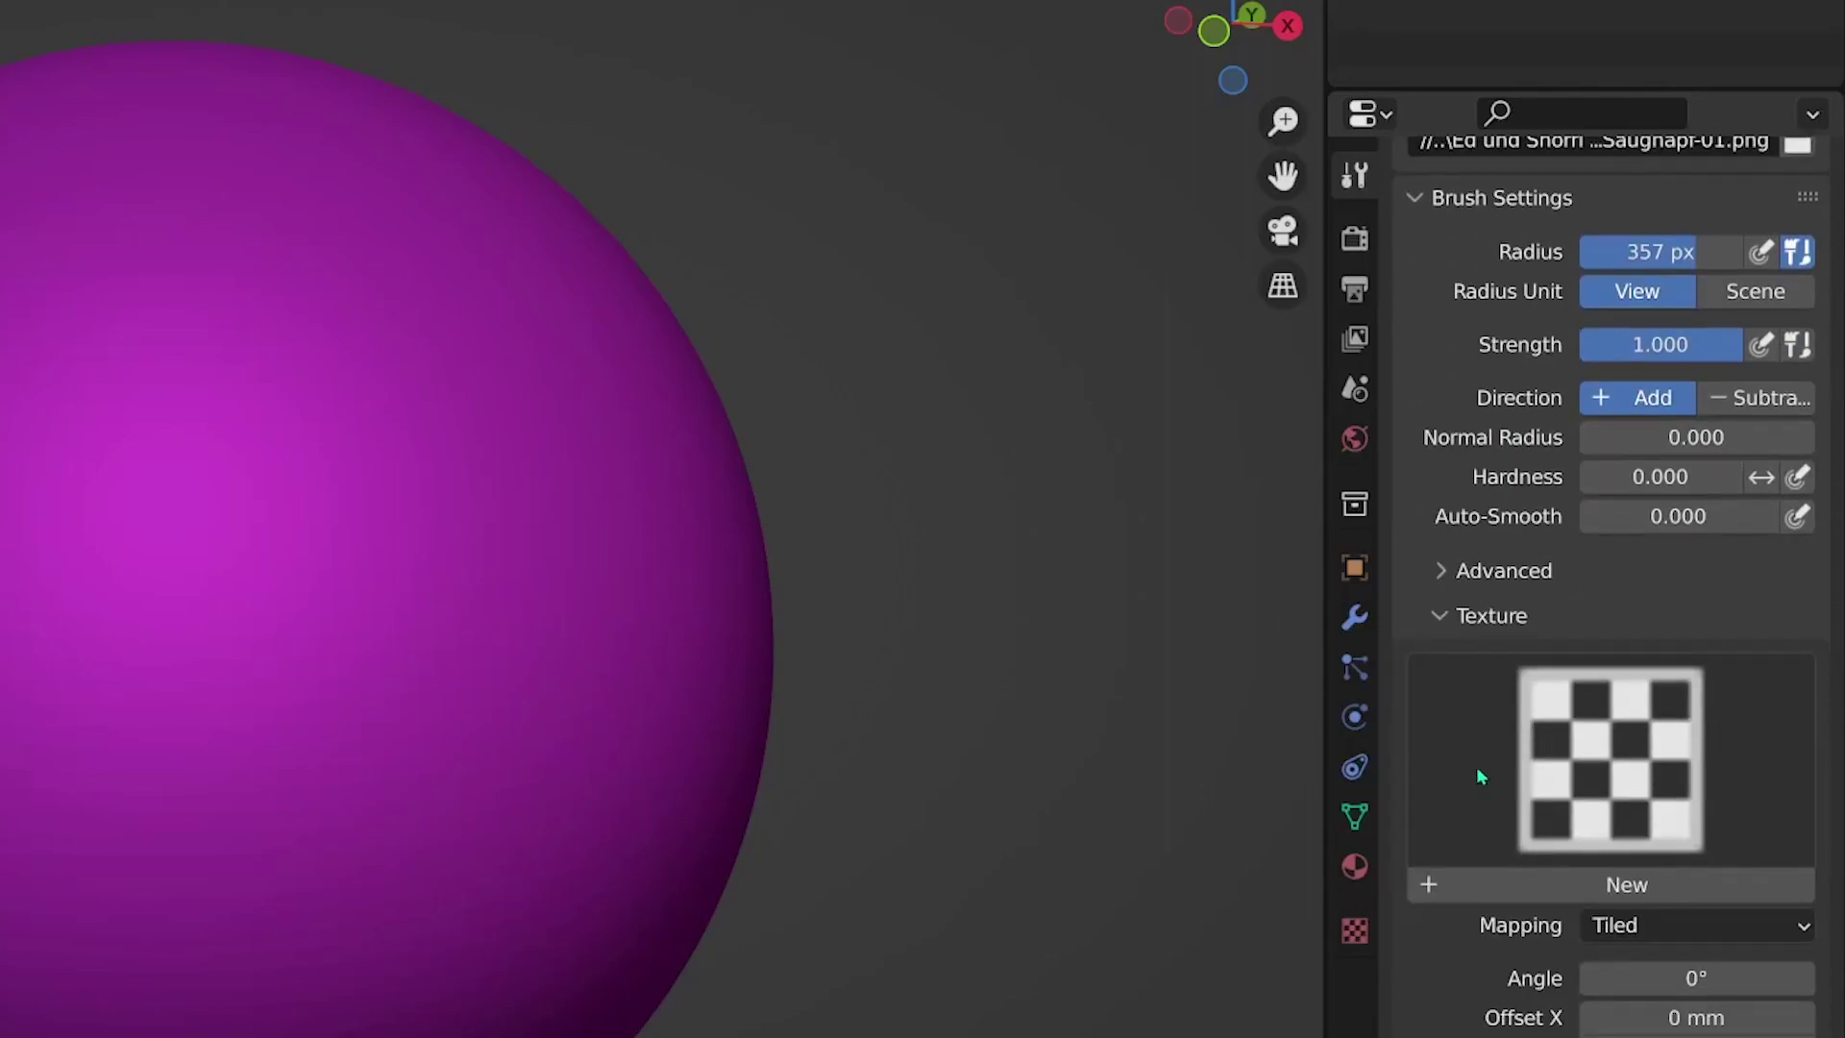
{"action": "left_click", "coordinate": [1587, 680]}
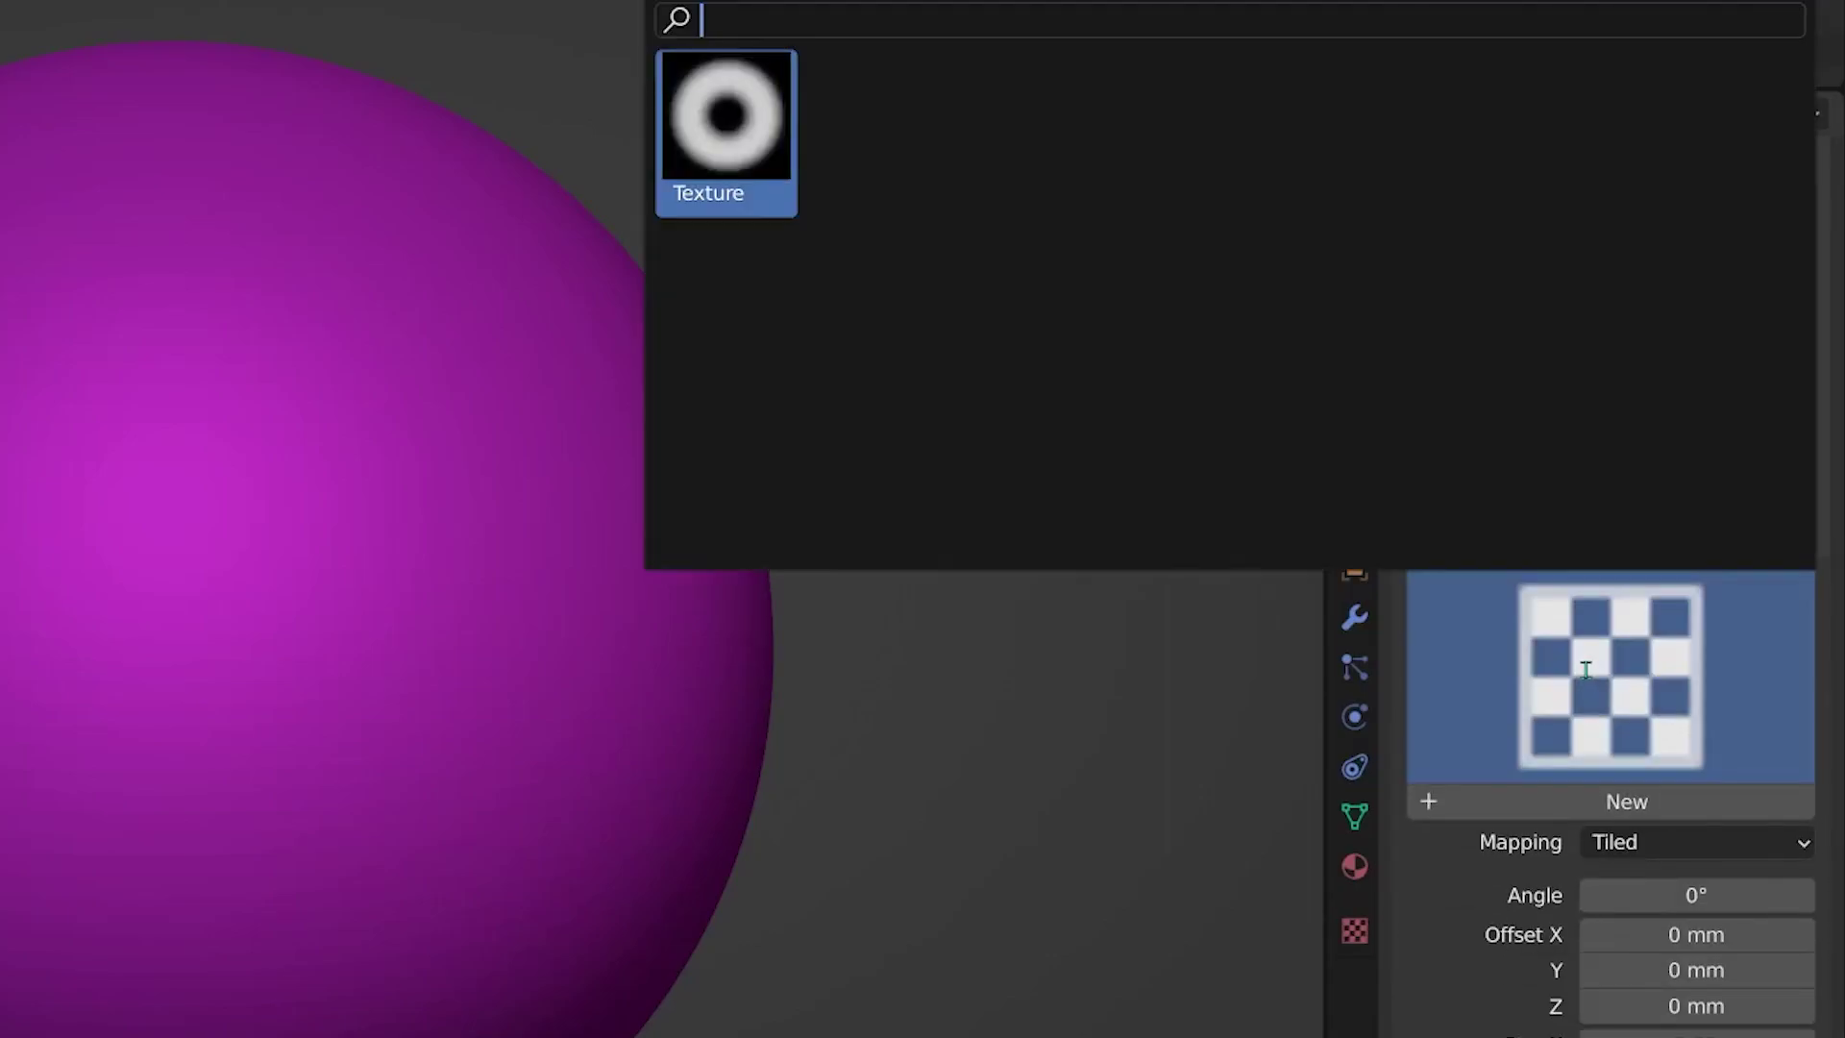
{"action": "left_click", "coordinate": [747, 151]}
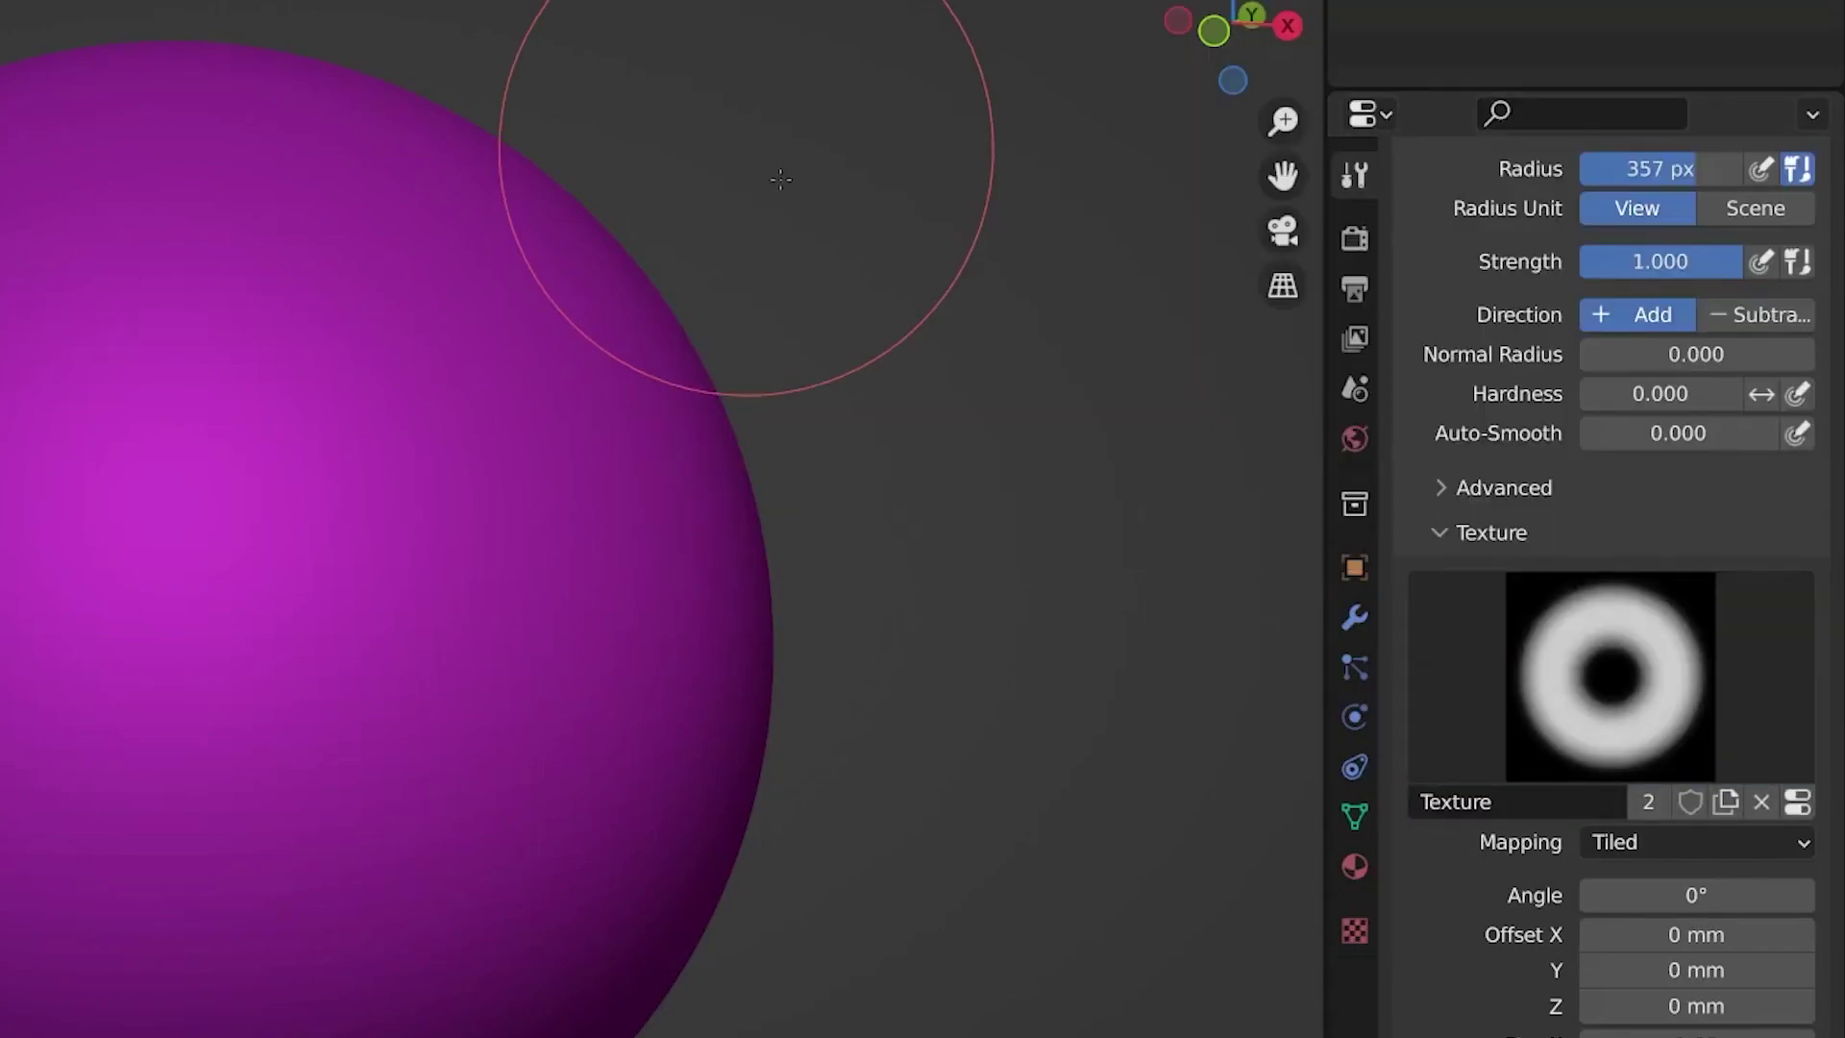
- Rename the brush's ring texture to "Suction Cup Texture"
{"action": "double_click", "coordinate": [1461, 803]}
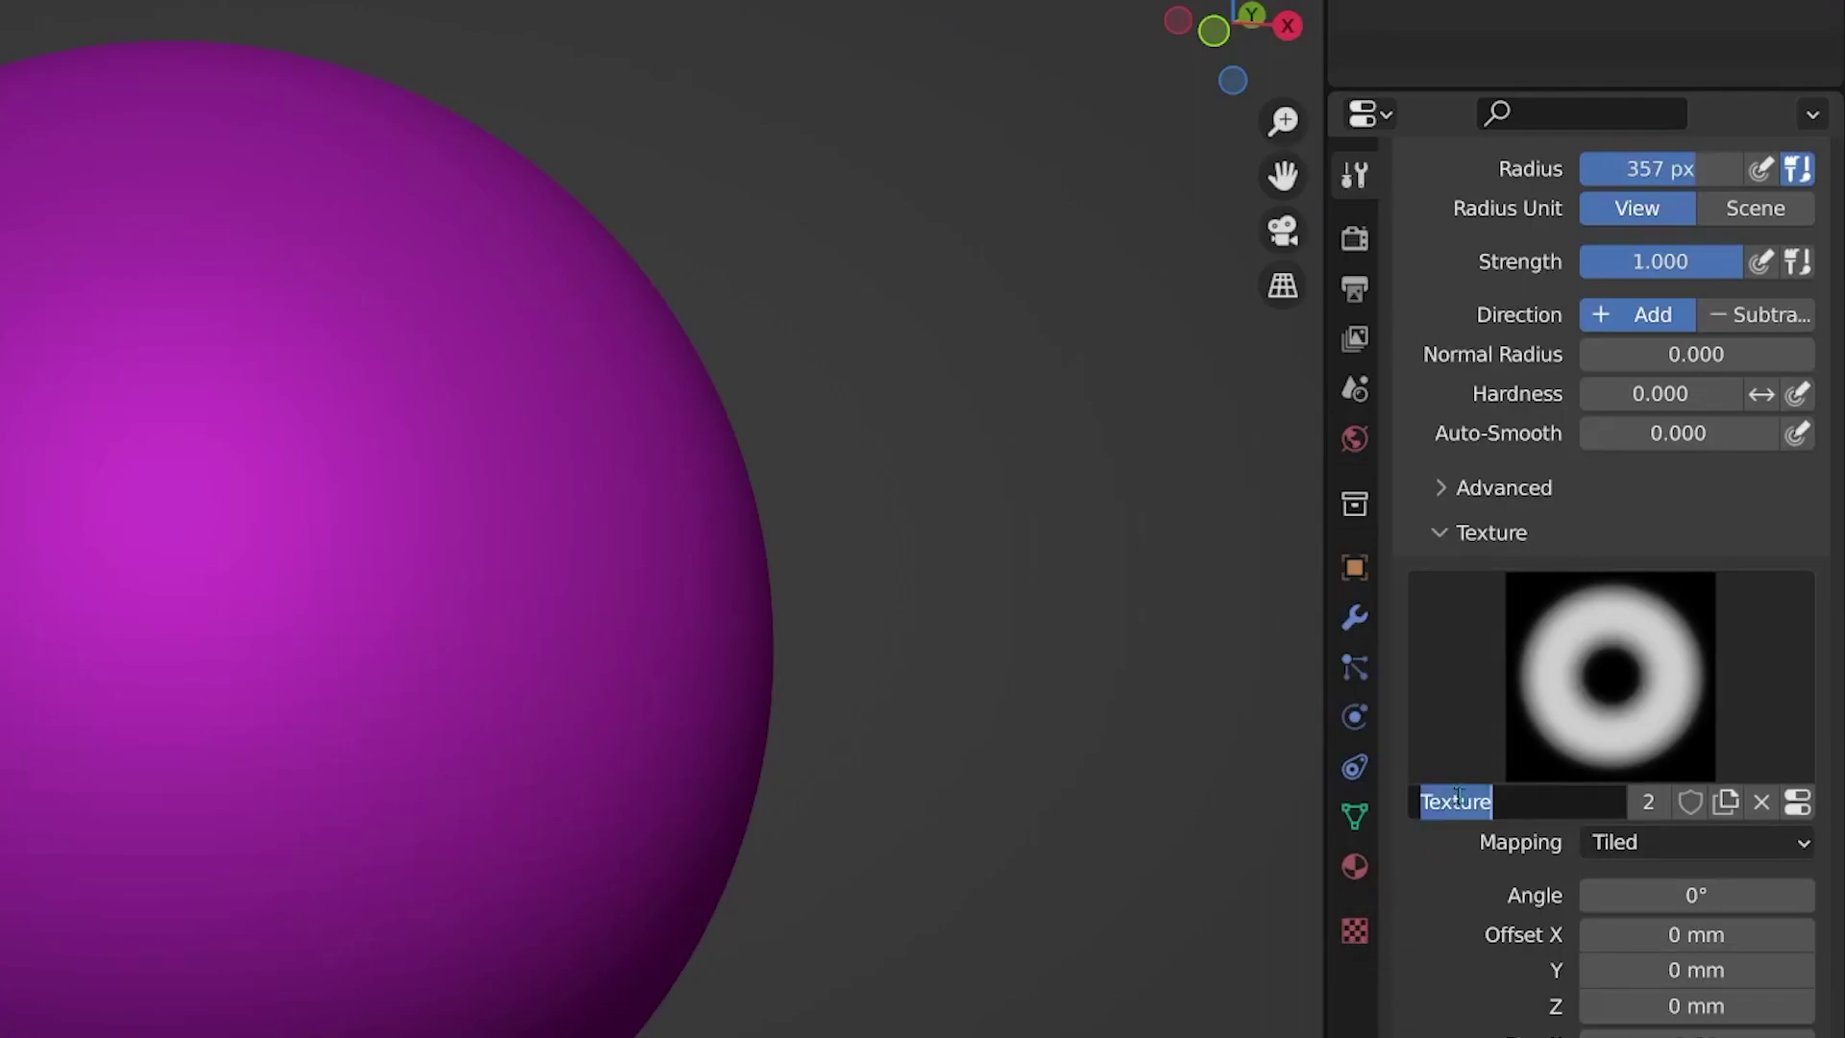
{"action": "type", "text": "Suction Cup Texture"}
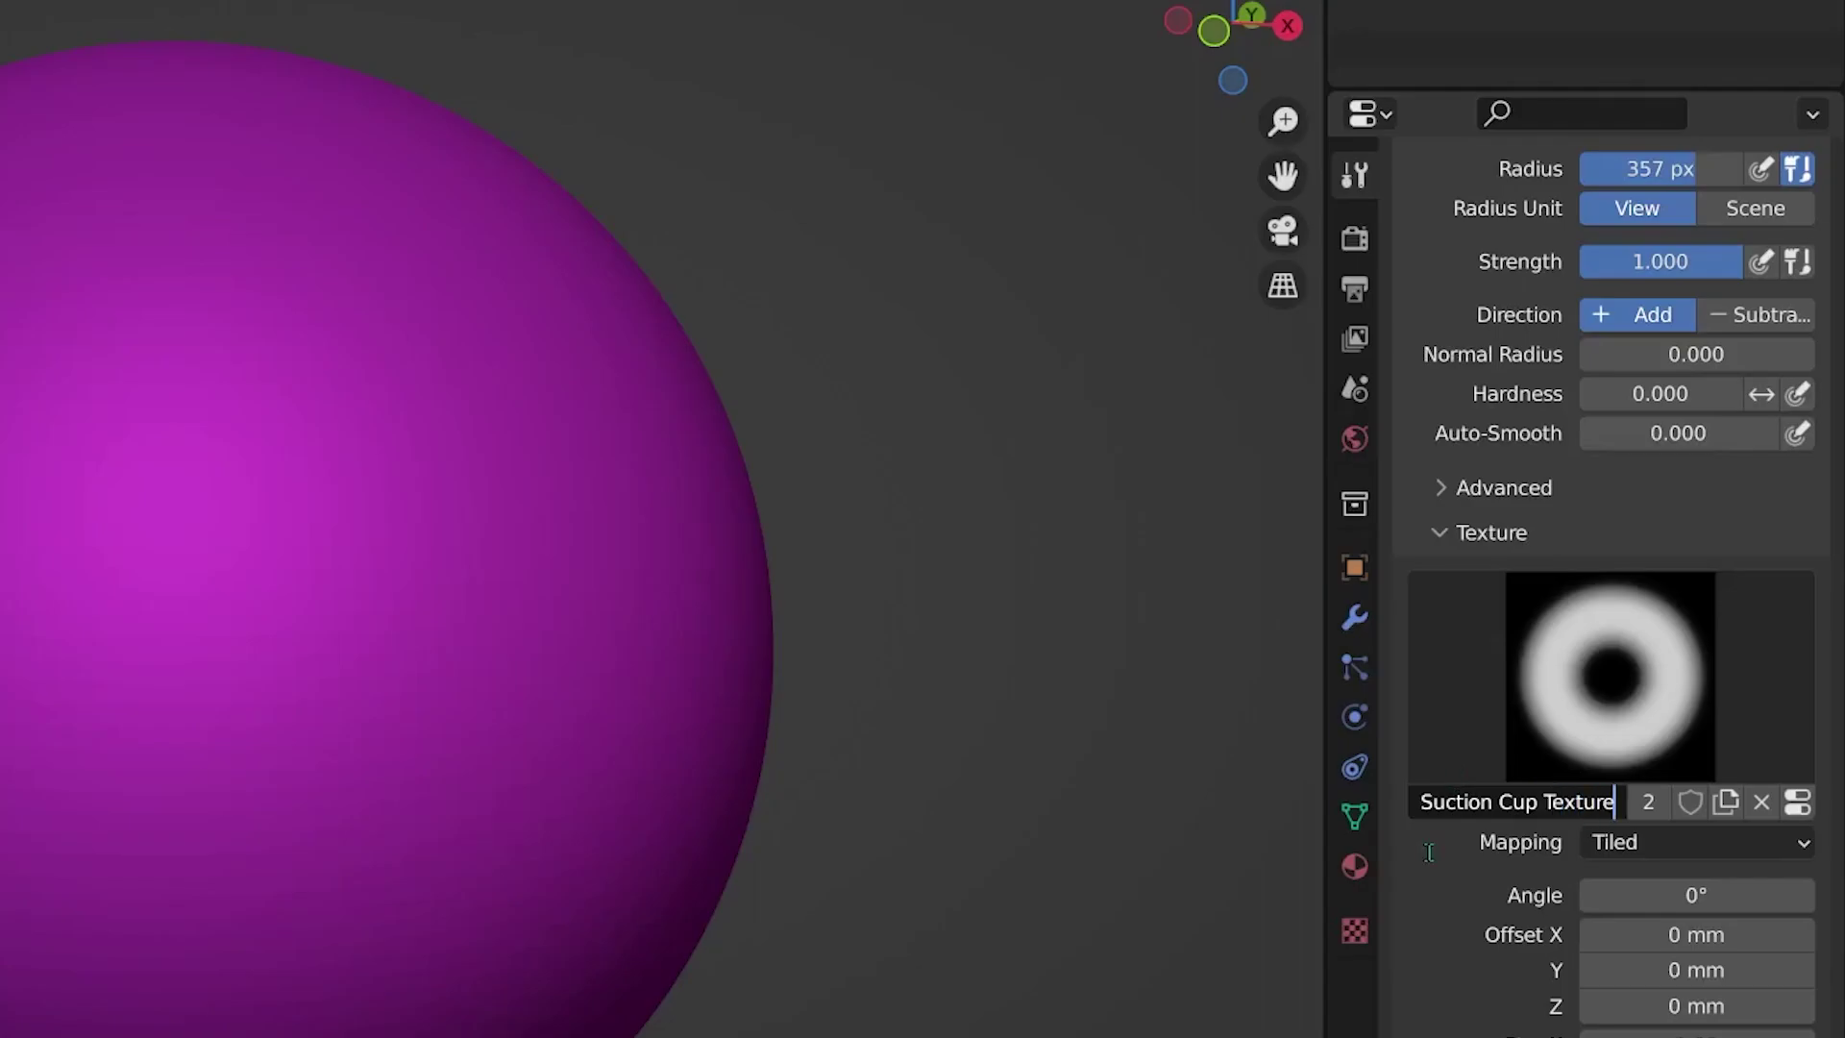
{"action": "key", "text": "Return"}
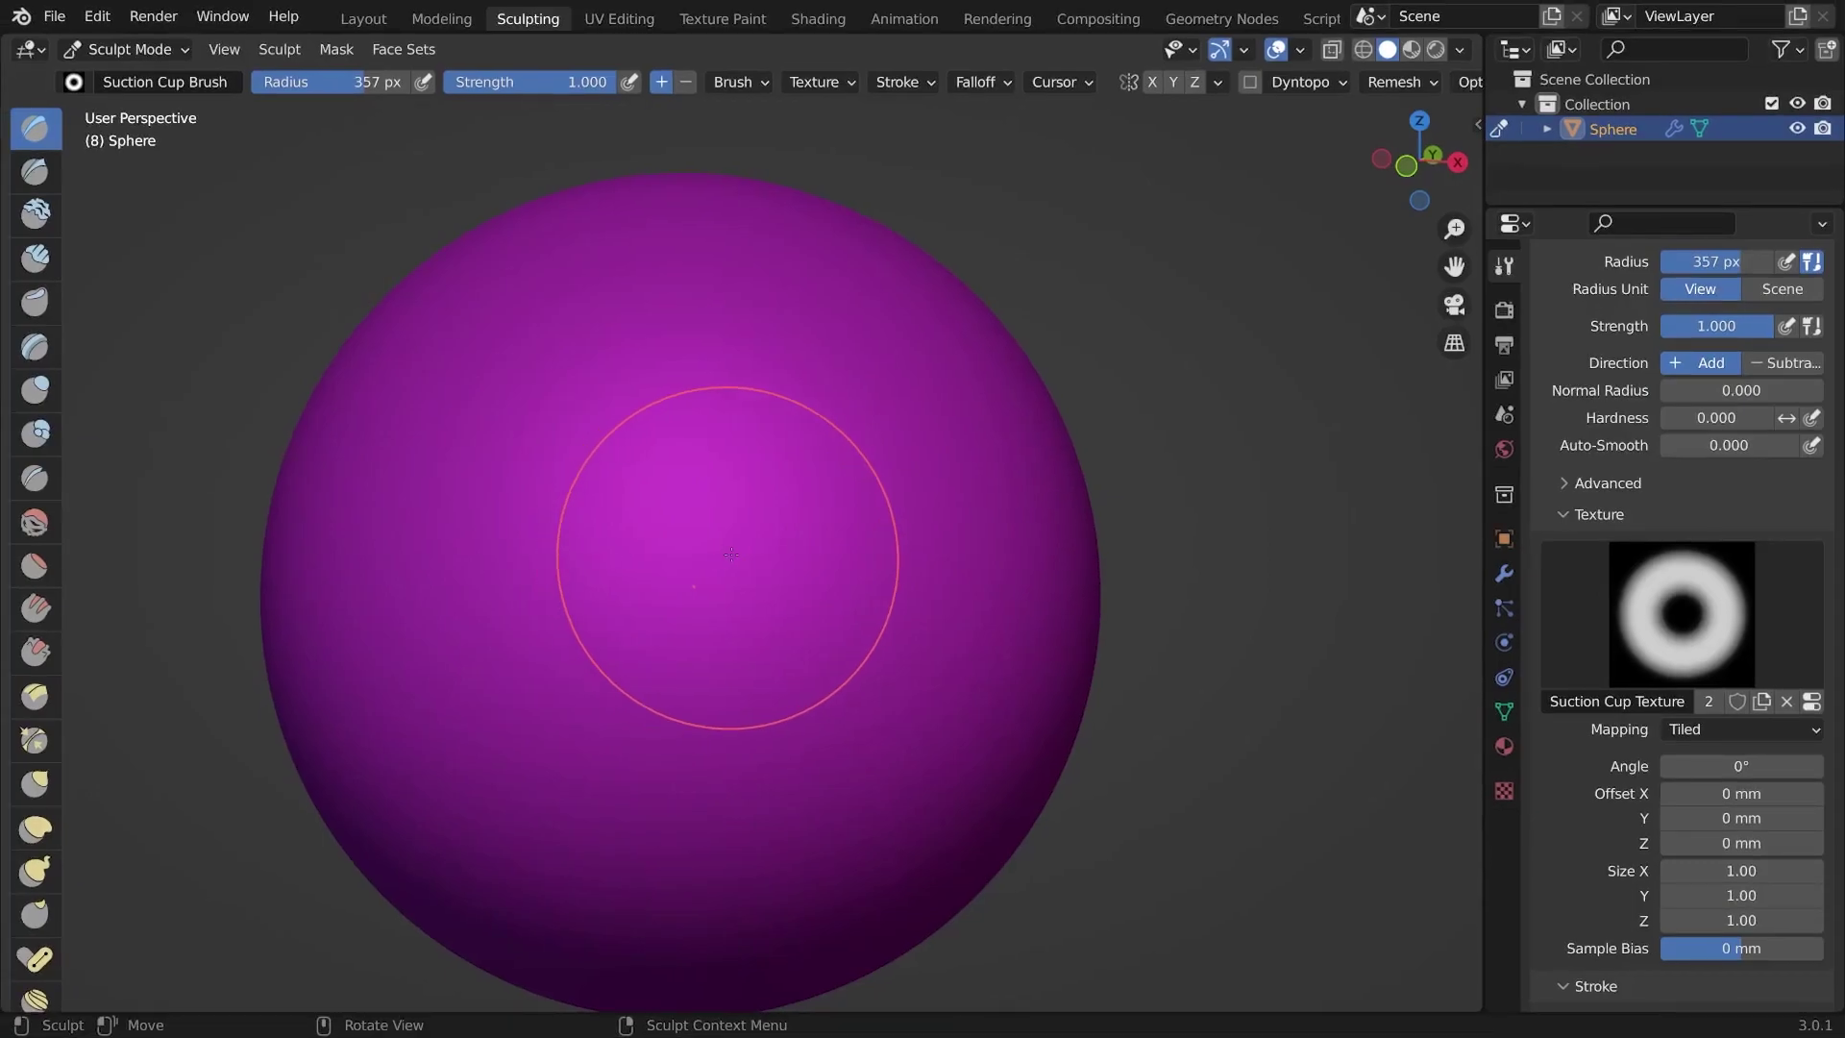
- Try the Suction Cup Brush with Tiled mapping in several strokes across the sphere, then undo them
{"action": "left_click", "coordinate": [732, 553]}
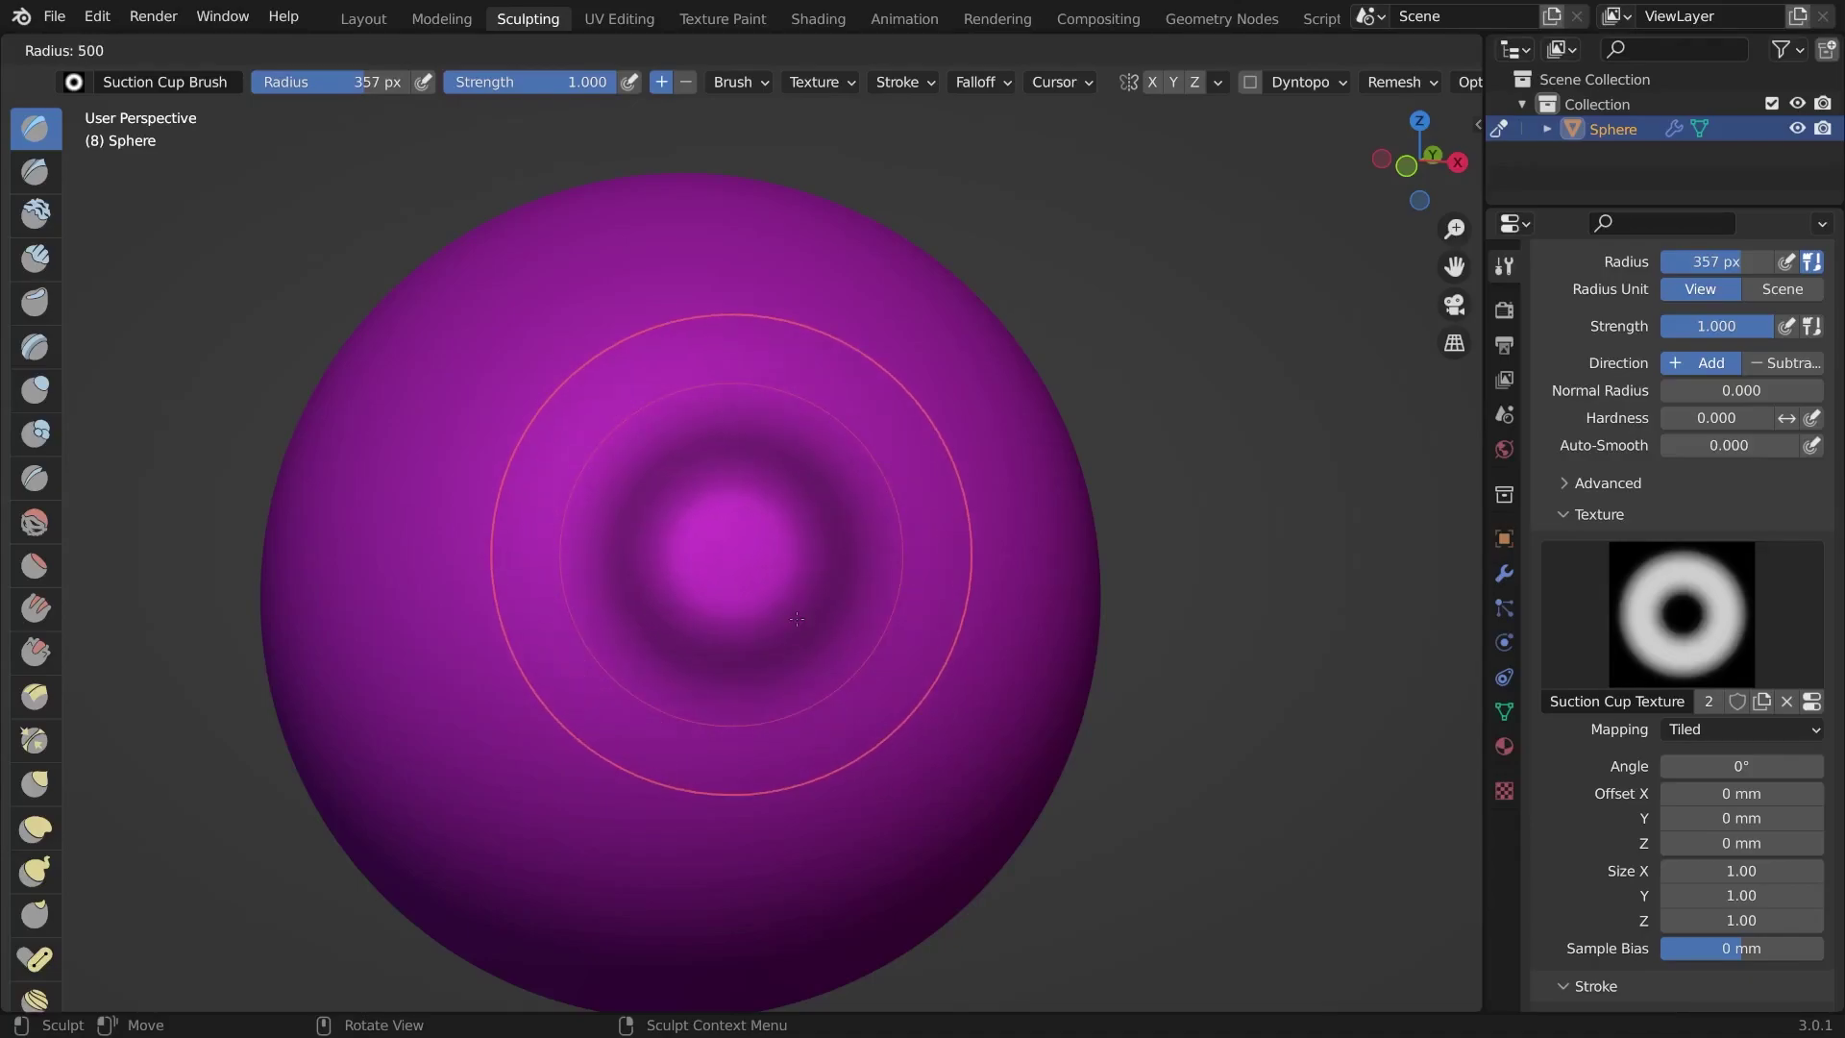
{"action": "key", "text": "Escape"}
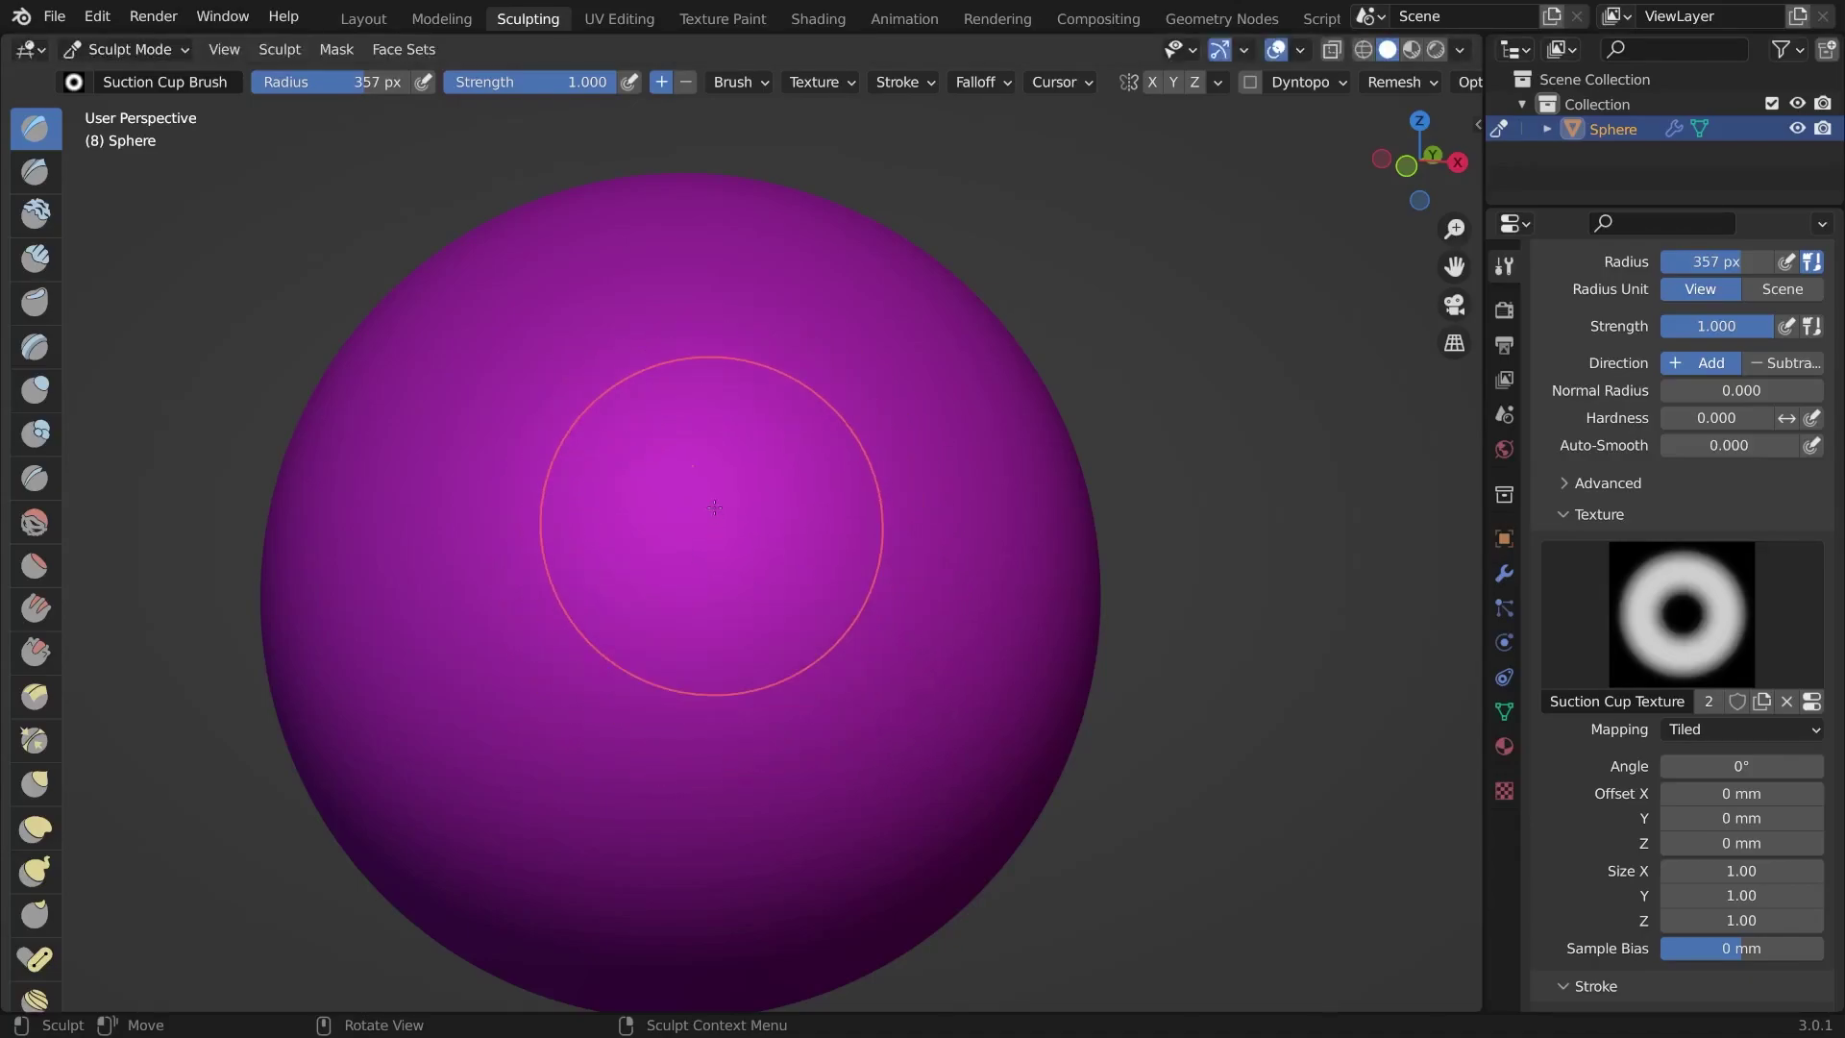
{"action": "mouse_move", "coordinate": [715, 507]}
{"action": "left_mouse_down"}
{"action": "mouse_move", "coordinate": [661, 664]}
{"action": "mouse_move", "coordinate": [859, 563]}
{"action": "mouse_move", "coordinate": [674, 473]}
{"action": "left_mouse_up"}
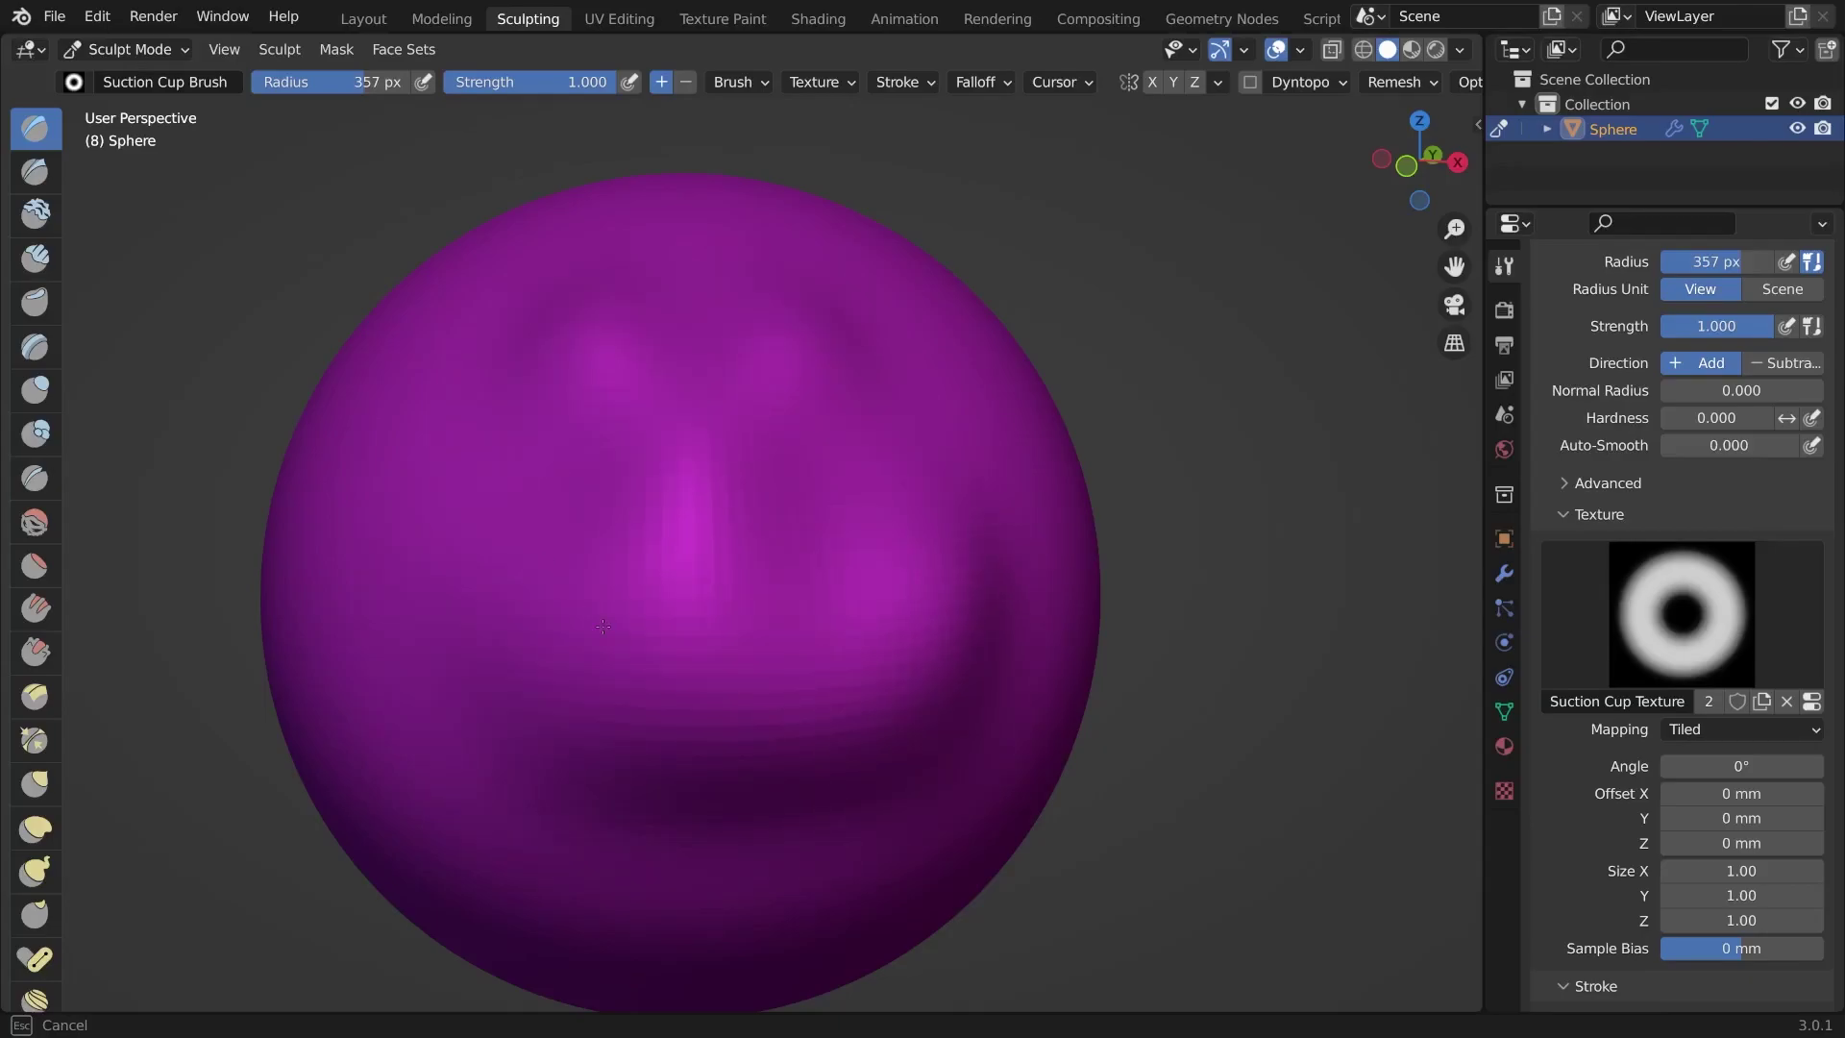
{"action": "mouse_move", "coordinate": [603, 627]}
{"action": "left_mouse_down"}
{"action": "mouse_move", "coordinate": [922, 636]}
{"action": "mouse_move", "coordinate": [854, 390]}
{"action": "left_mouse_up"}
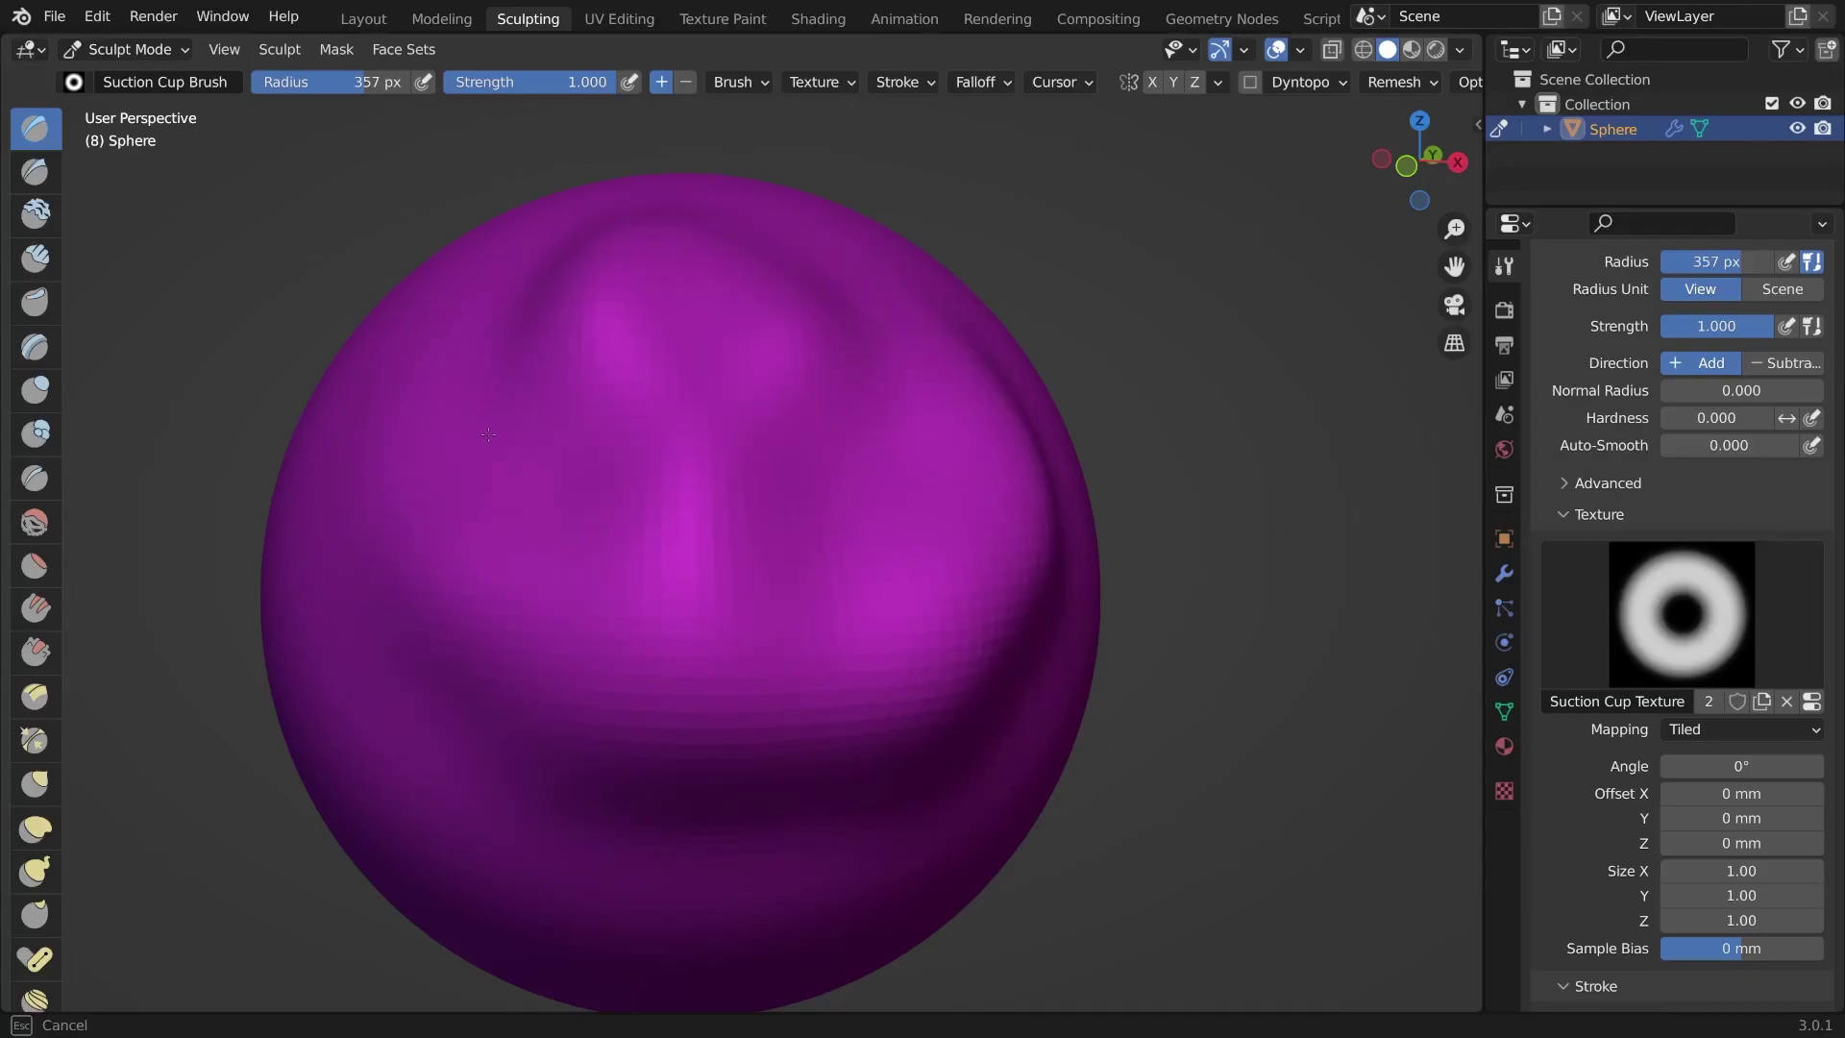
{"action": "mouse_move", "coordinate": [552, 328]}
{"action": "left_mouse_down"}
{"action": "mouse_move", "coordinate": [390, 435]}
{"action": "mouse_move", "coordinate": [612, 422]}
{"action": "left_mouse_up"}
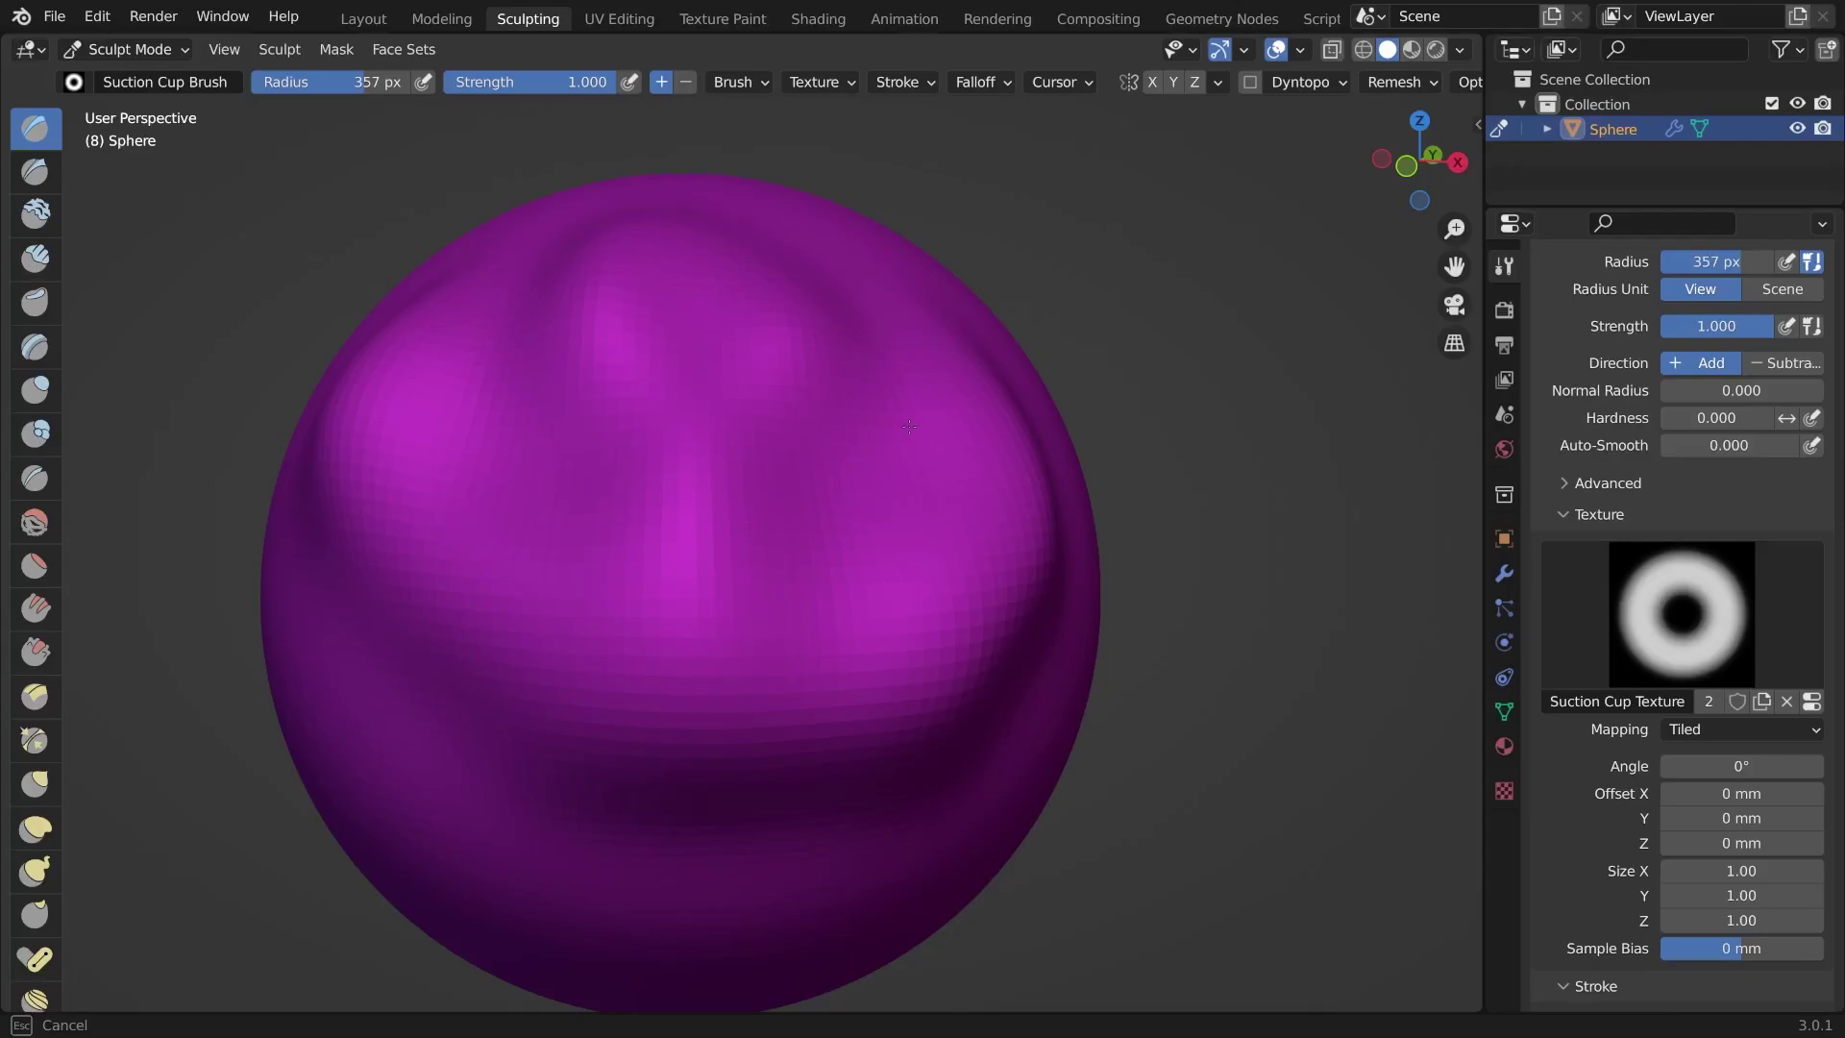
{"action": "left_click_drag", "start_coordinate": [913, 500], "coordinate": [869, 553]}
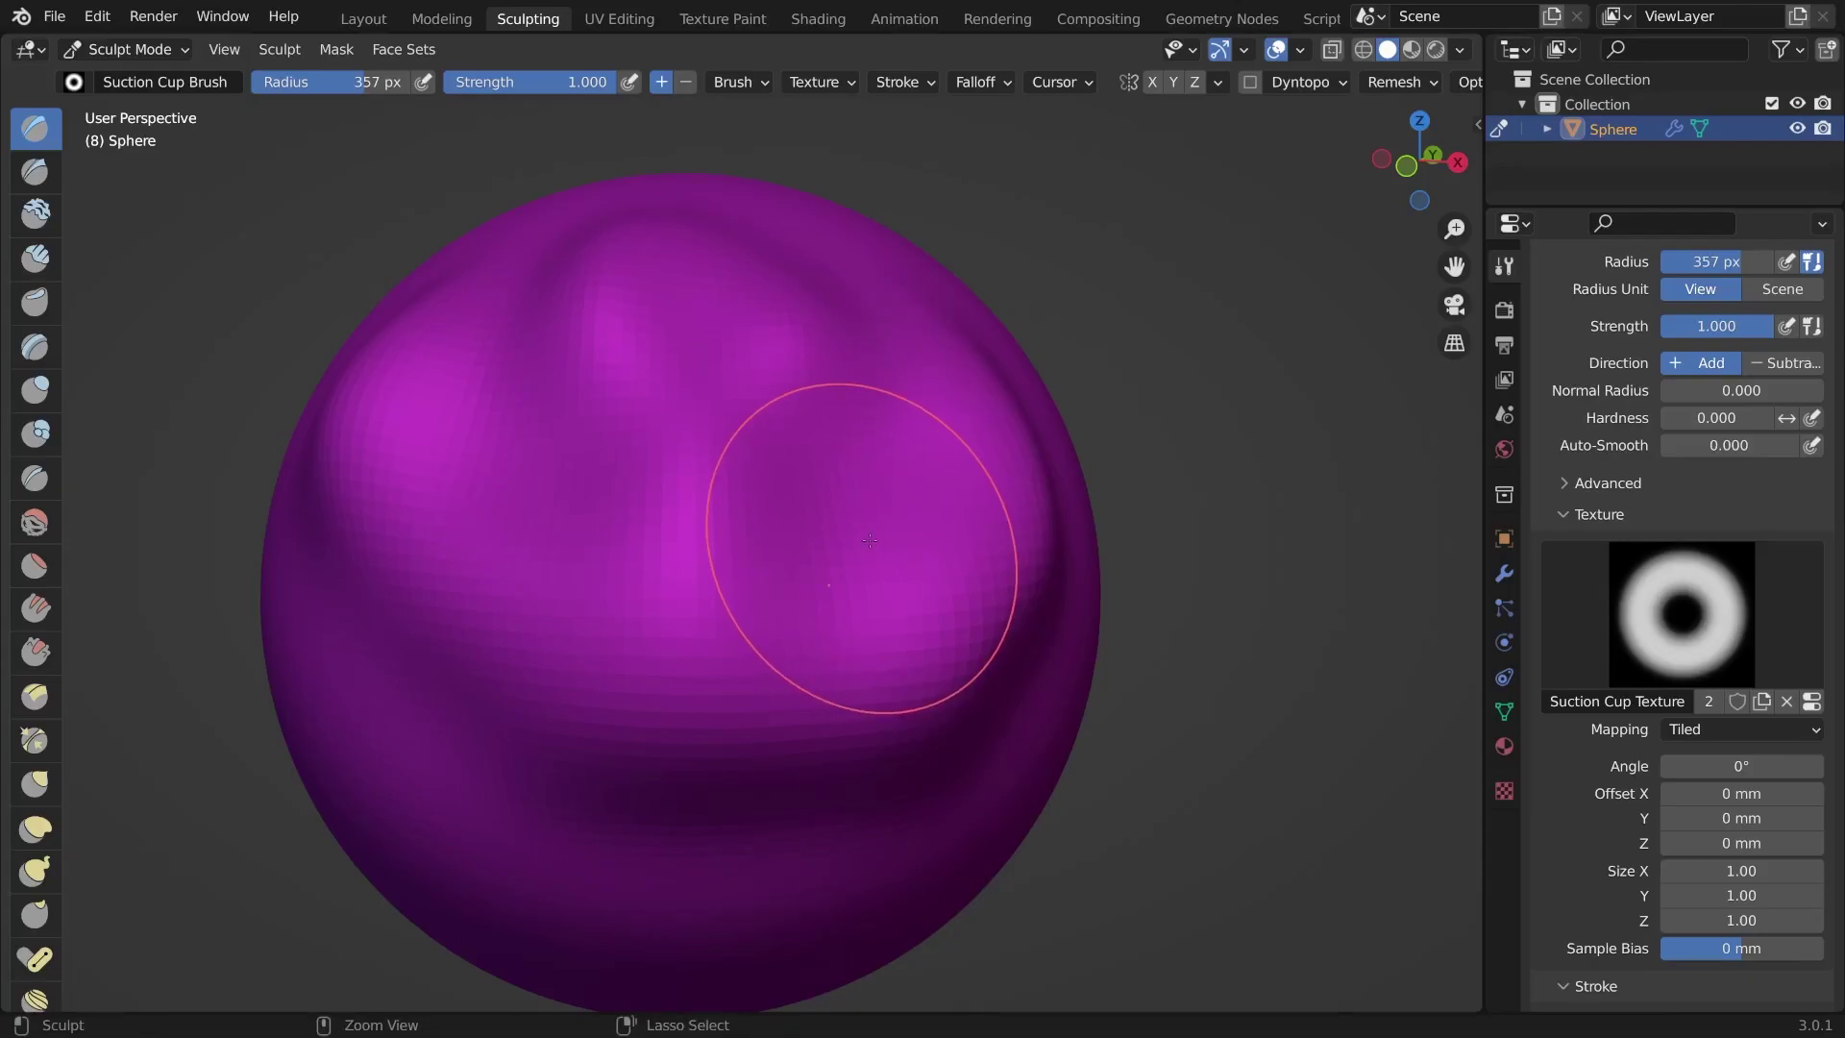
{"action": "key", "text": "ctrl+z"}
{"action": "key", "text": "ctrl+z"}
{"action": "key", "text": "ctrl+z"}
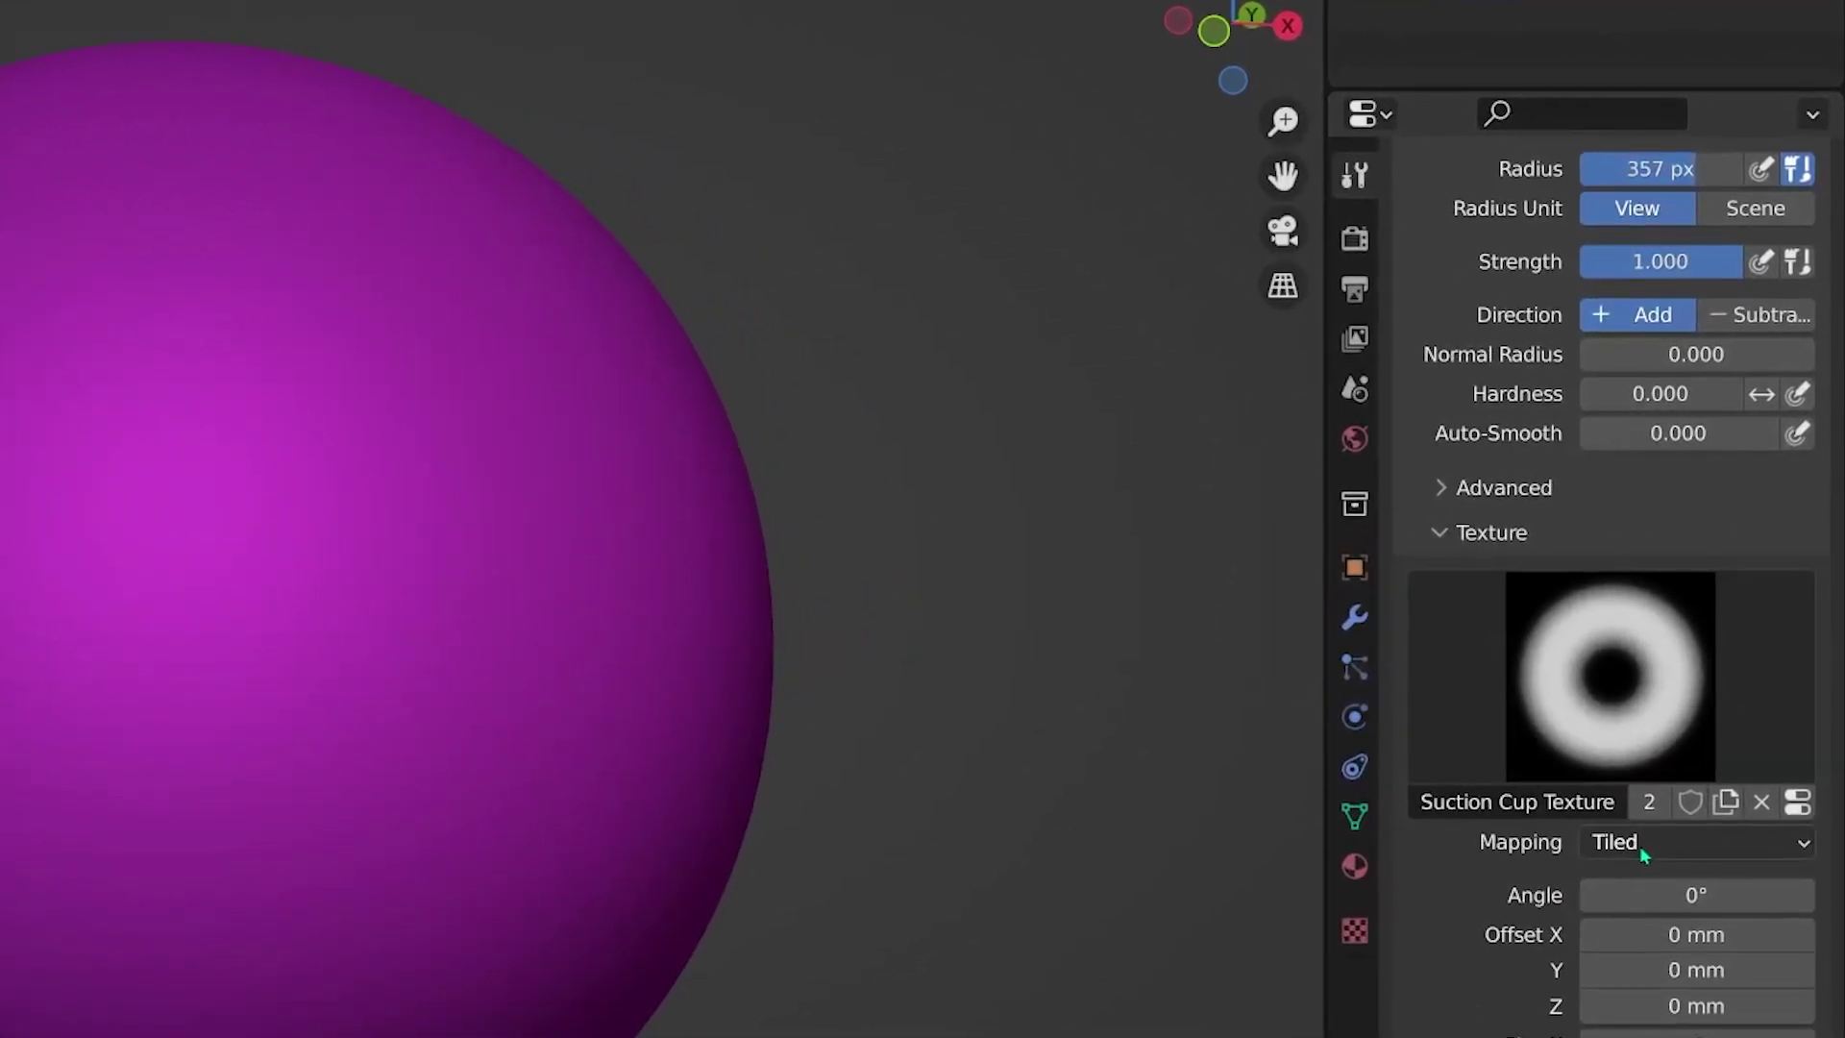
- Set the mapping of the Suction Cup Texture to Area Plane
{"action": "left_click", "coordinate": [1639, 846]}
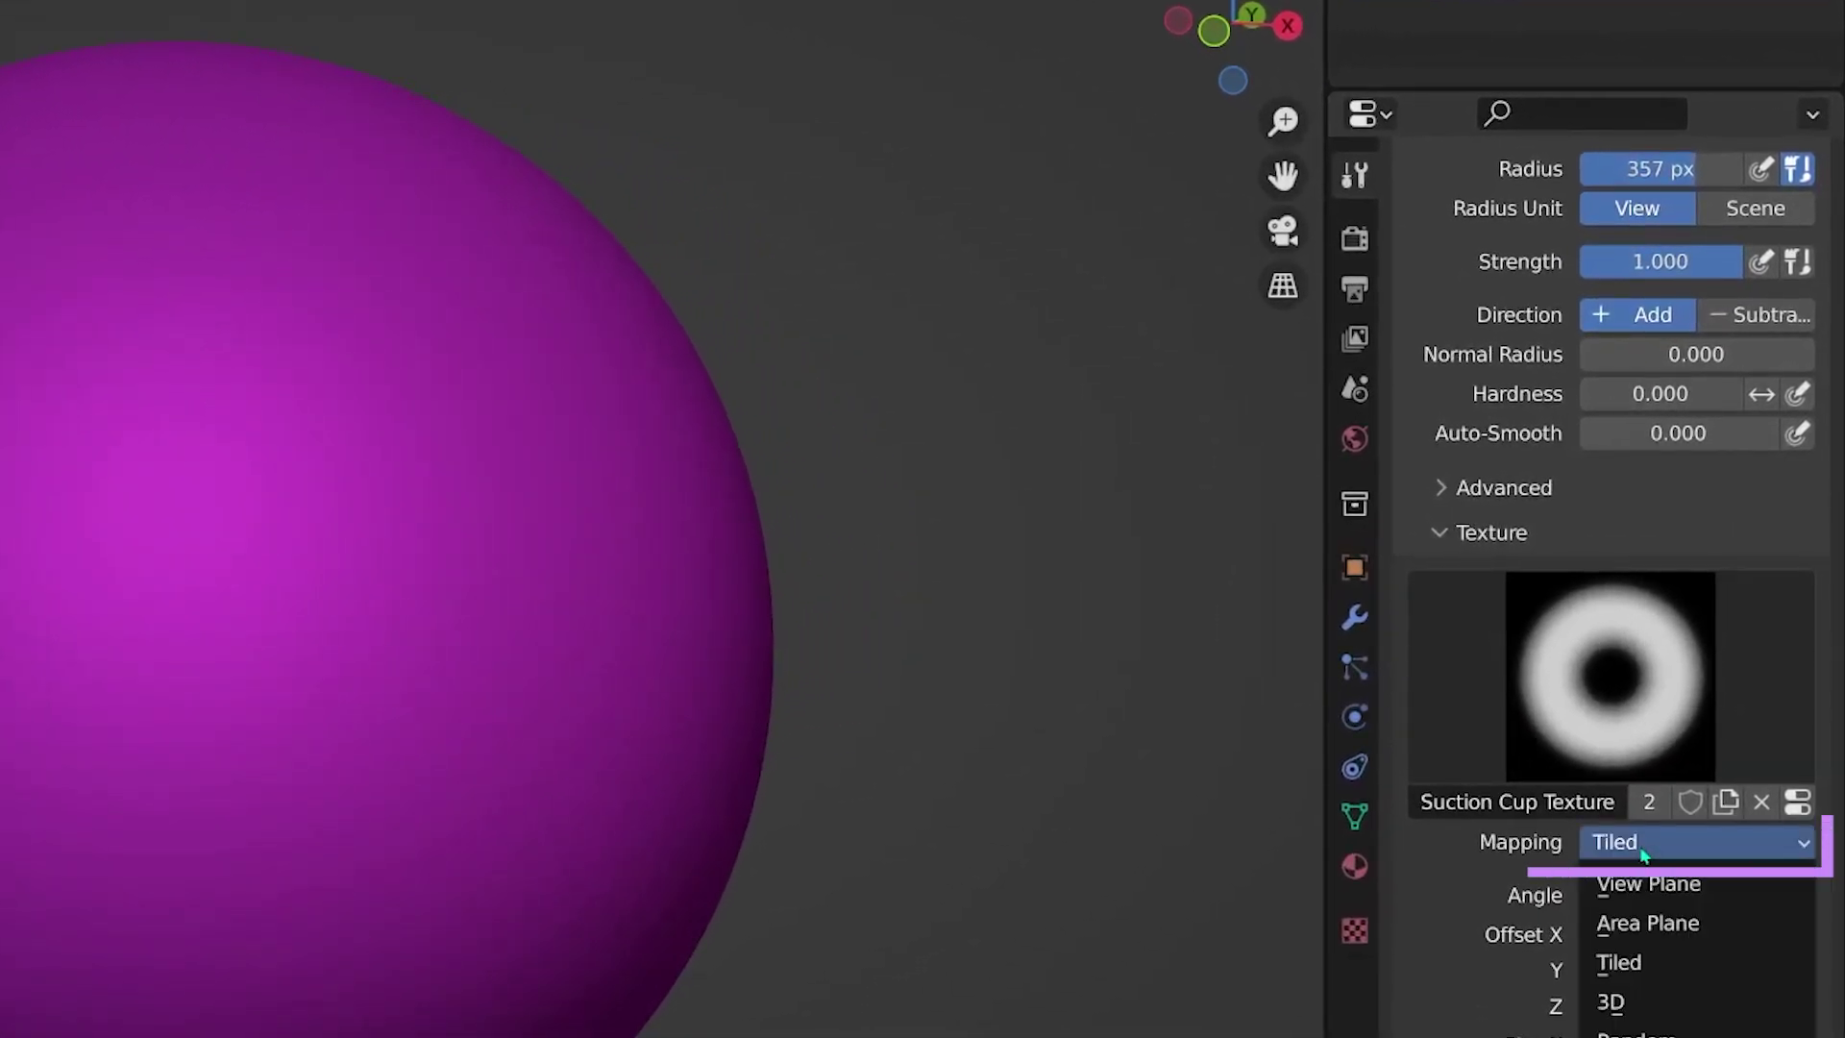
{"action": "left_click", "coordinate": [1631, 924]}
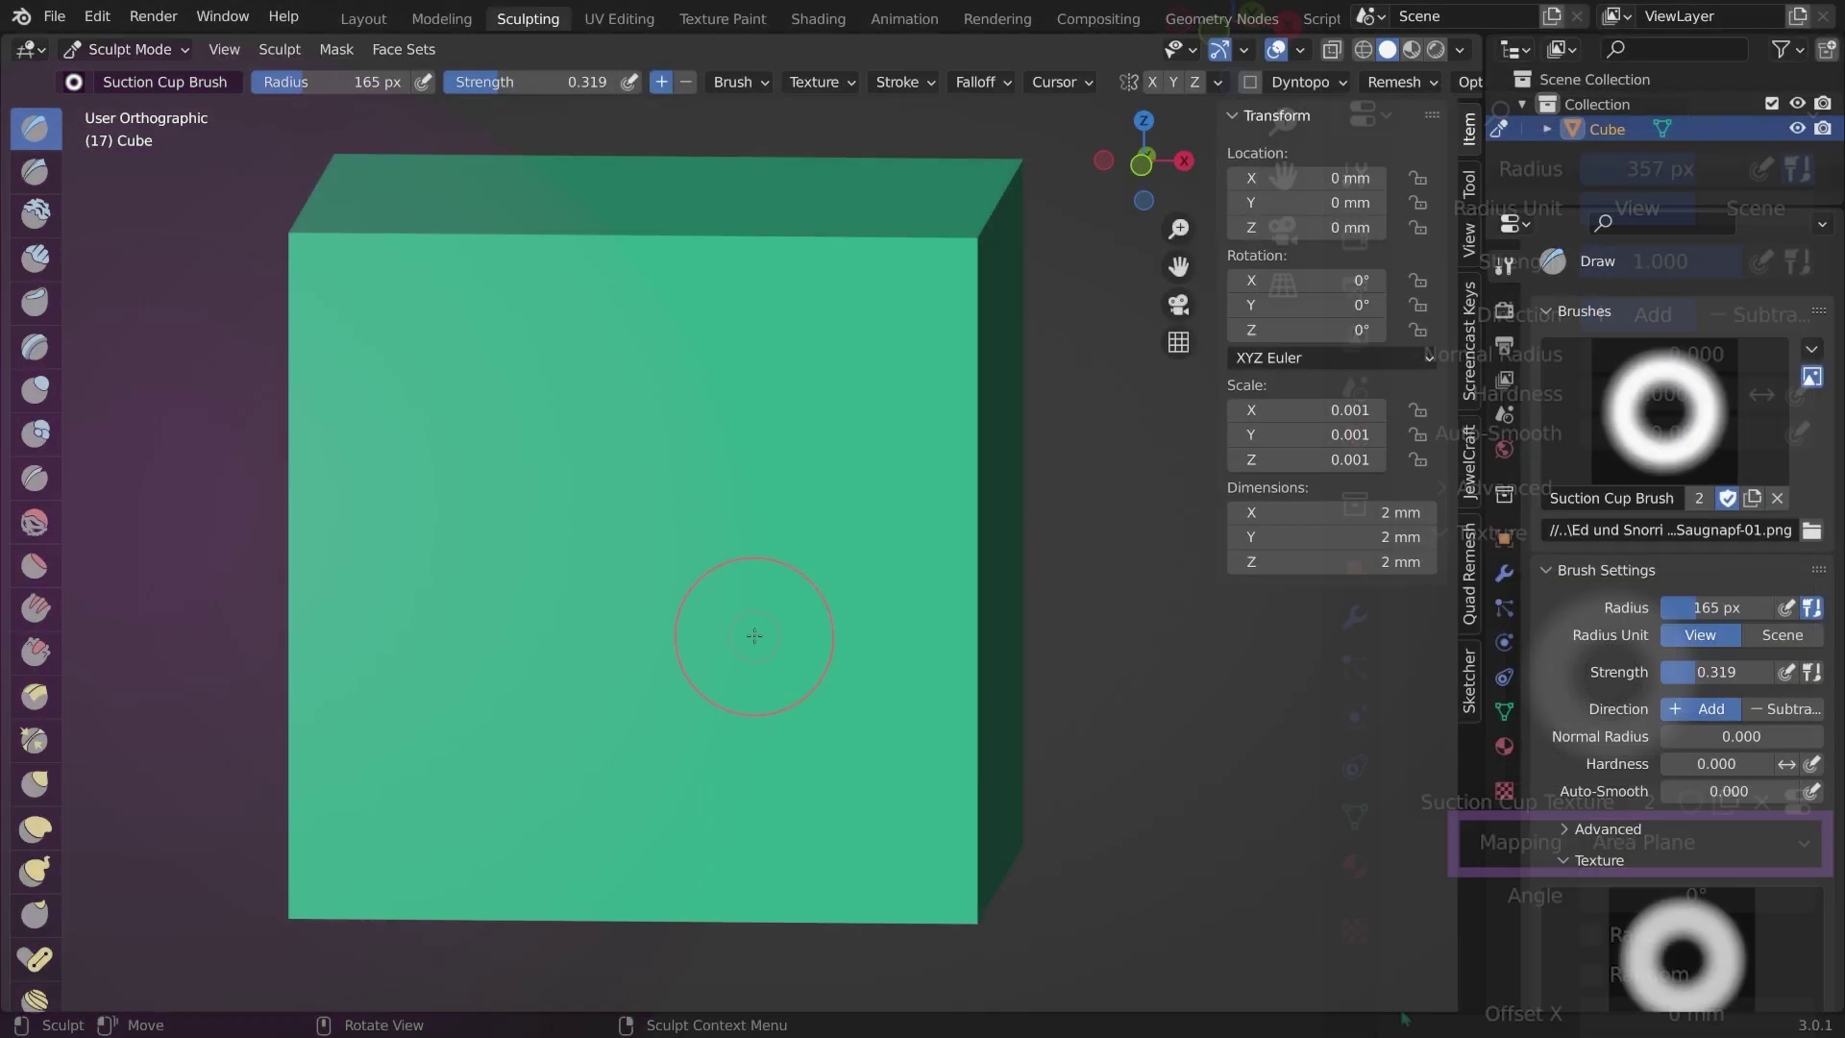
- Sculpt a three-by-three grid of repeating suction-cup rings on the green cube's front face with the 165 px brush
{"action": "left_click", "coordinate": [601, 415]}
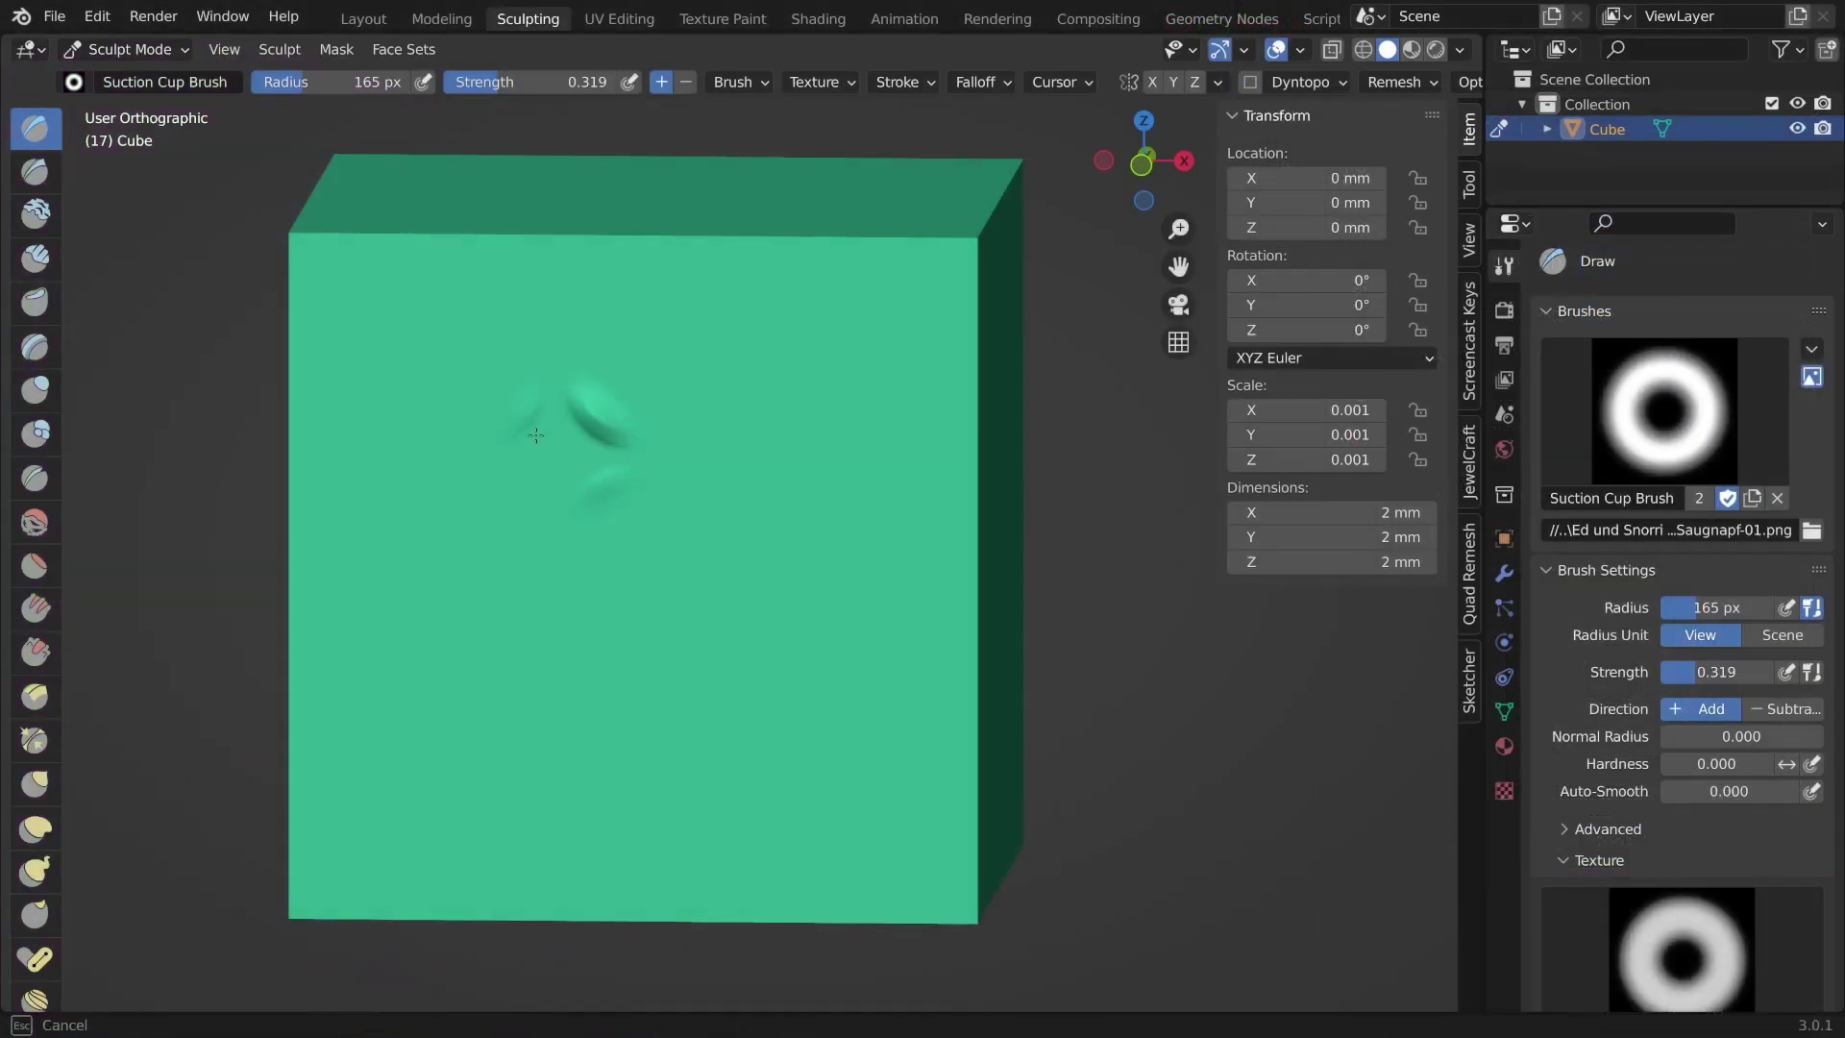
{"action": "left_click", "coordinate": [485, 524]}
{"action": "left_click", "coordinate": [486, 663]}
{"action": "left_click", "coordinate": [635, 538]}
{"action": "left_click", "coordinate": [473, 538]}
{"action": "left_click", "coordinate": [473, 696]}
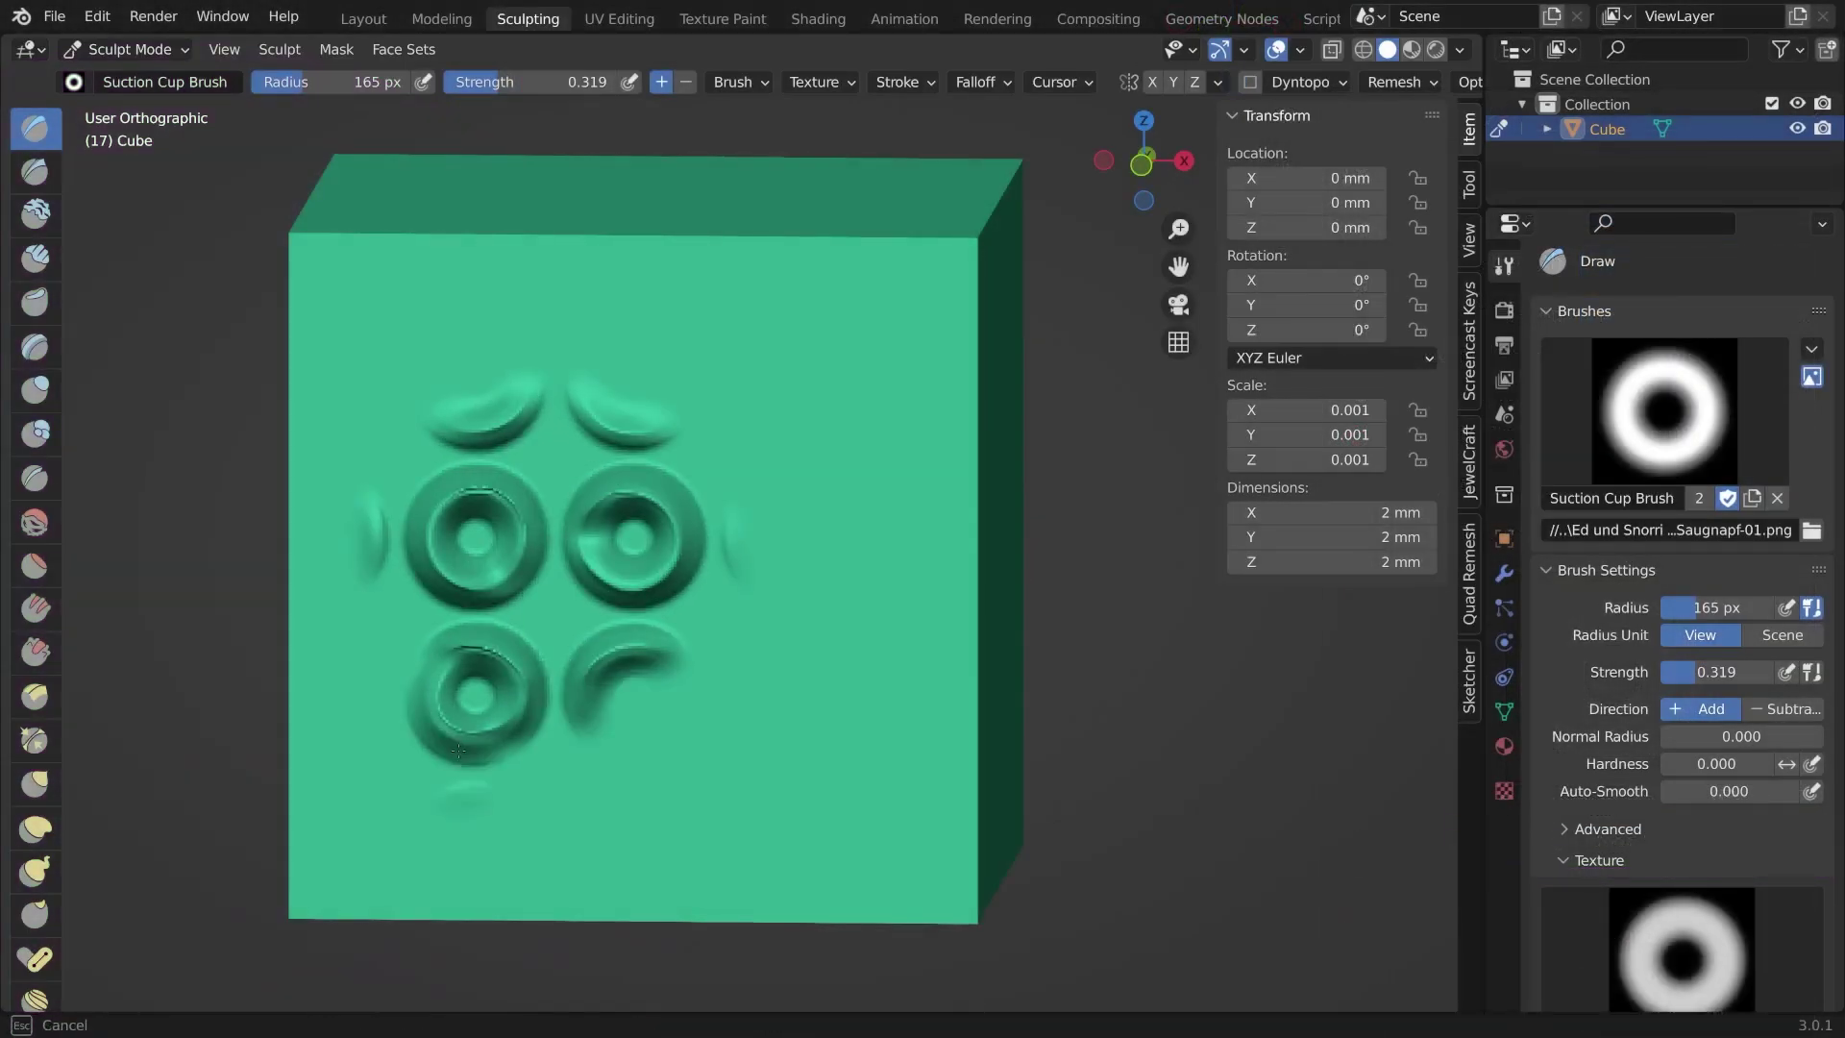
{"action": "left_click", "coordinate": [632, 697]}
{"action": "left_click", "coordinate": [790, 697]}
{"action": "mouse_move", "coordinate": [815, 641]}
{"action": "left_mouse_down"}
{"action": "mouse_move", "coordinate": [722, 482]}
{"action": "mouse_move", "coordinate": [599, 325]}
{"action": "mouse_move", "coordinate": [673, 321]}
{"action": "mouse_move", "coordinate": [638, 373]}
{"action": "mouse_move", "coordinate": [502, 430]}
{"action": "left_mouse_up"}
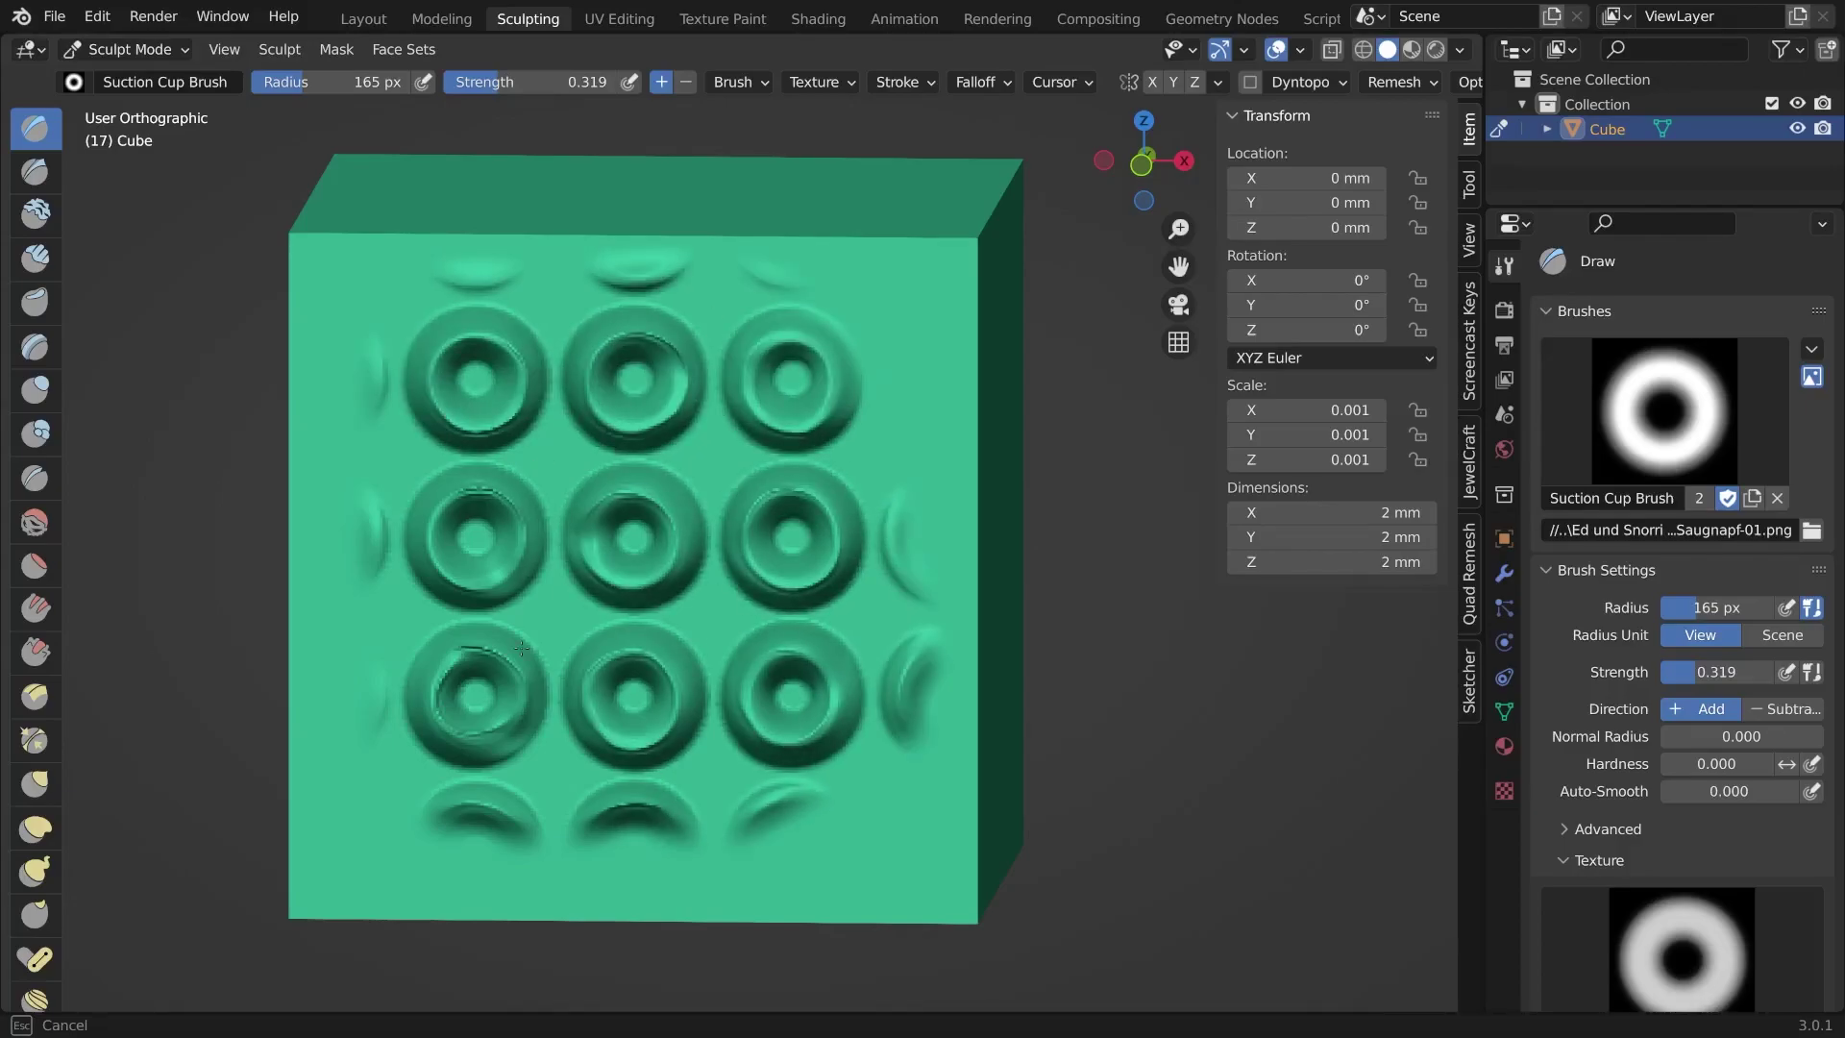
{"action": "mouse_move", "coordinate": [497, 530]}
{"action": "middle_mouse_down"}
{"action": "mouse_move", "coordinate": [730, 538]}
{"action": "mouse_move", "coordinate": [577, 524]}
{"action": "mouse_move", "coordinate": [624, 519]}
{"action": "middle_mouse_up"}
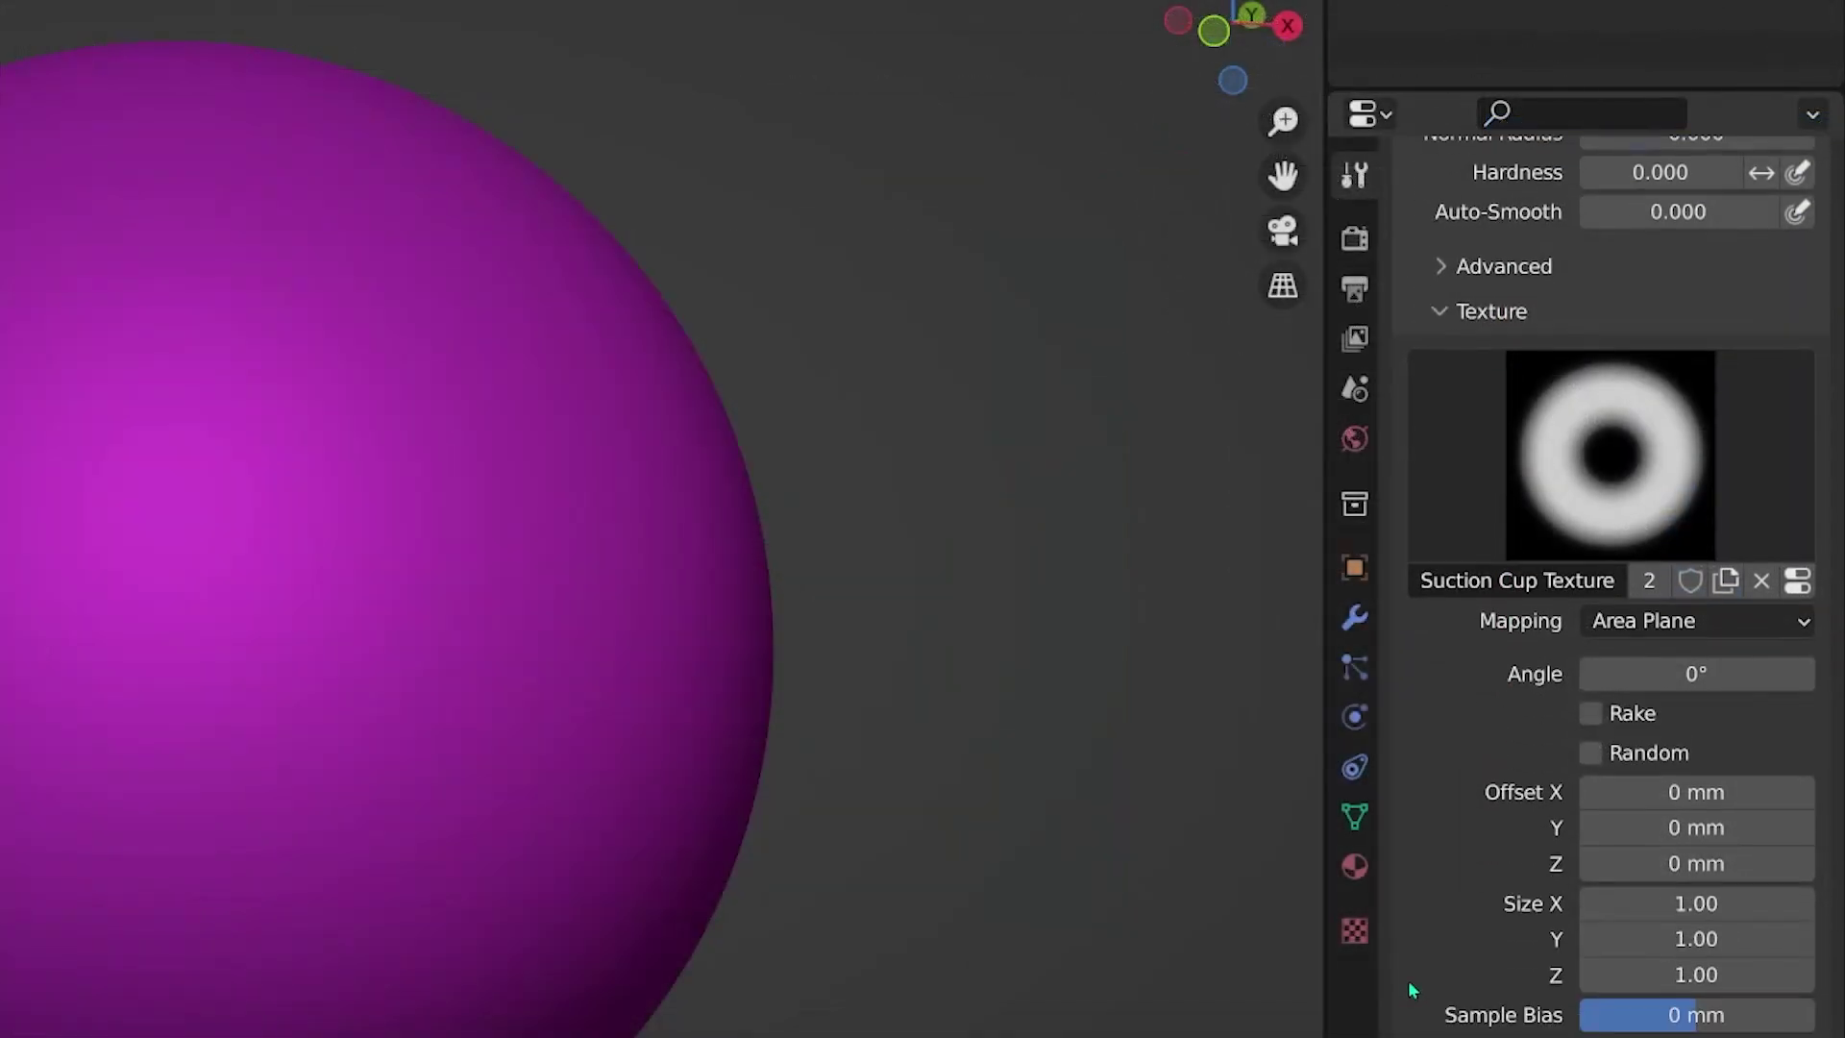
- Set the Suction Cup Brush's stroke method to Anchored
{"action": "scroll", "coordinate": [1413, 929], "scroll_direction": "down", "scroll_amount": 10}
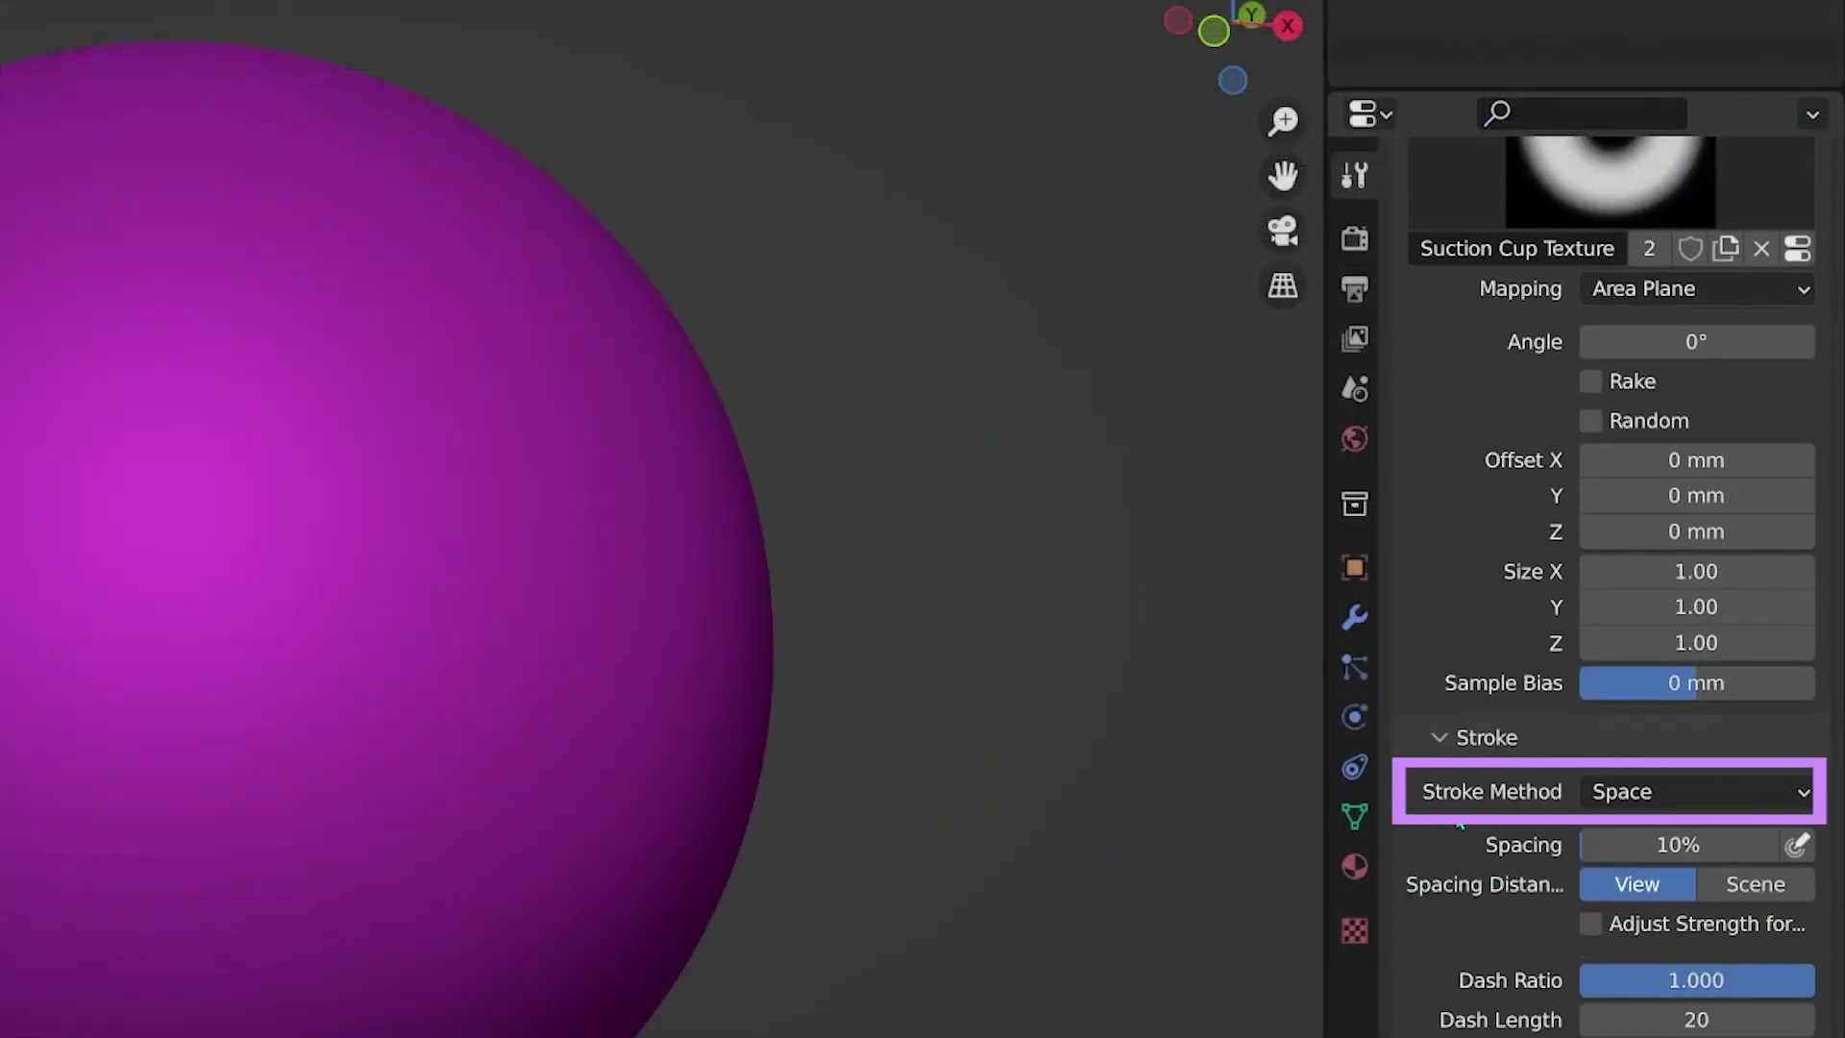
{"action": "left_click", "coordinate": [1629, 793]}
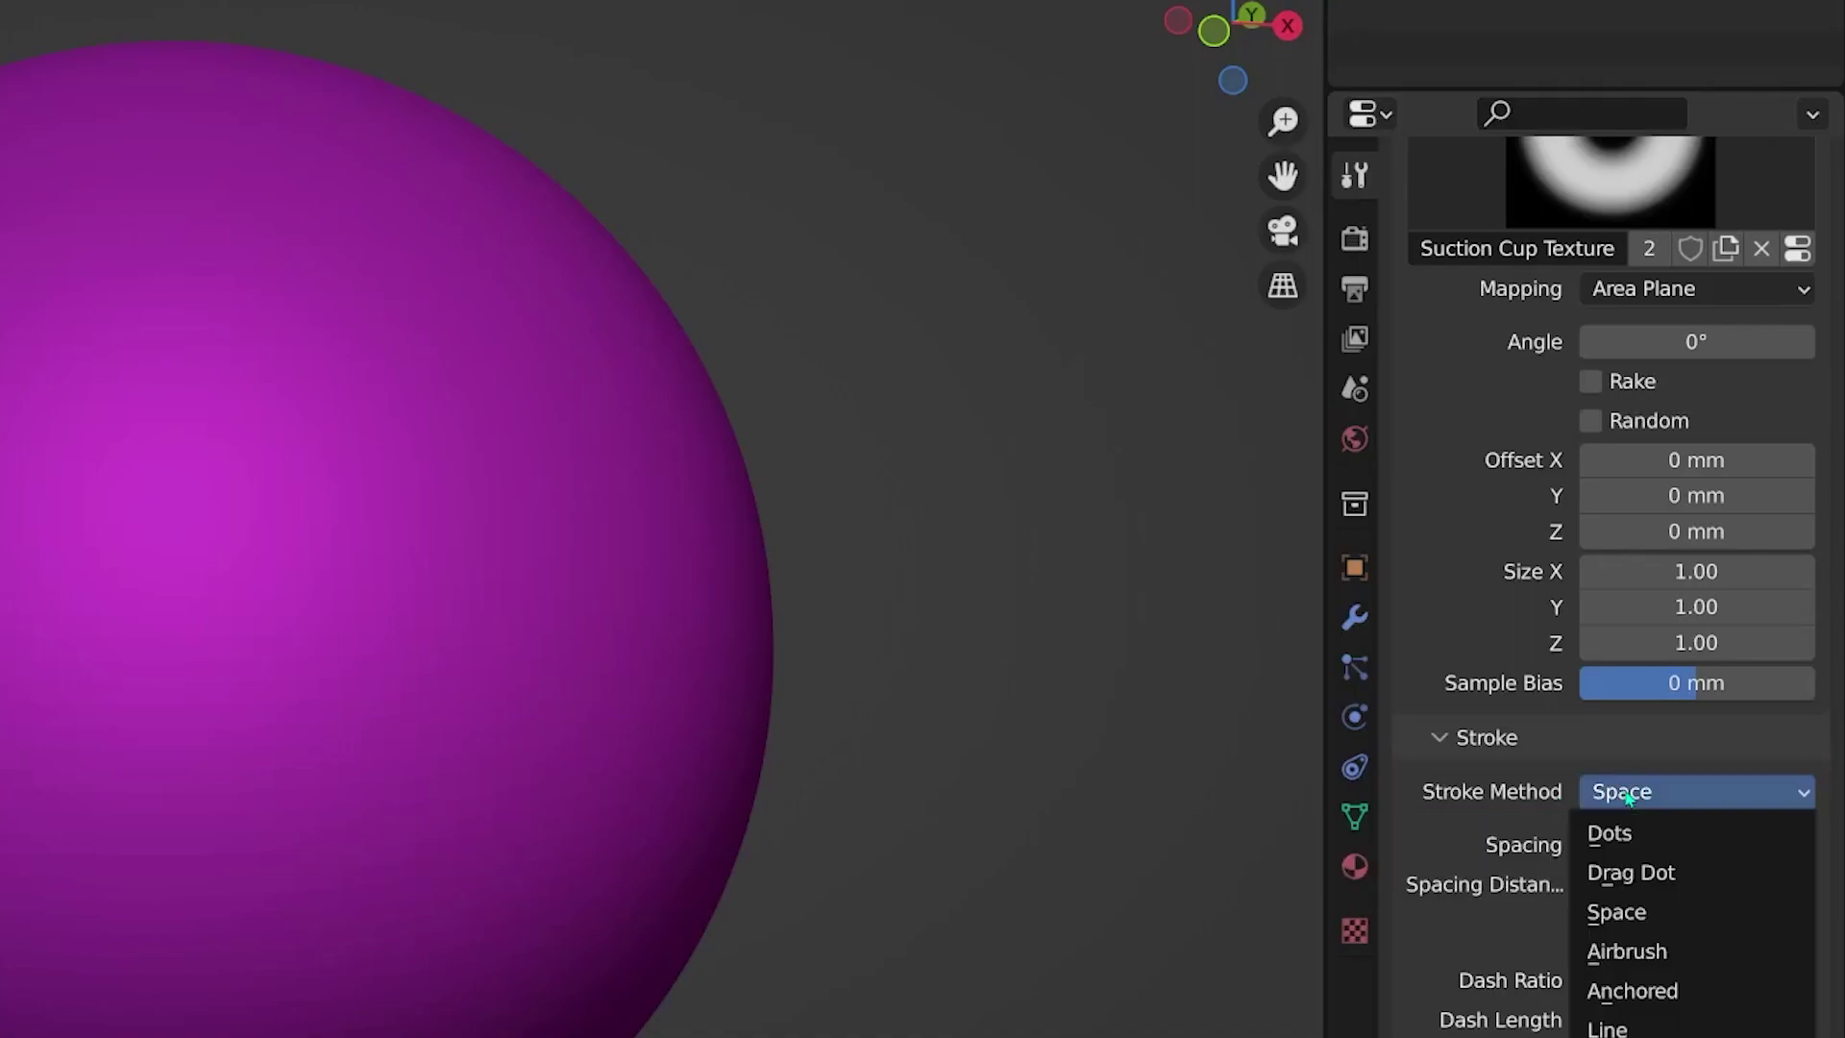
{"action": "left_click", "coordinate": [1654, 991]}
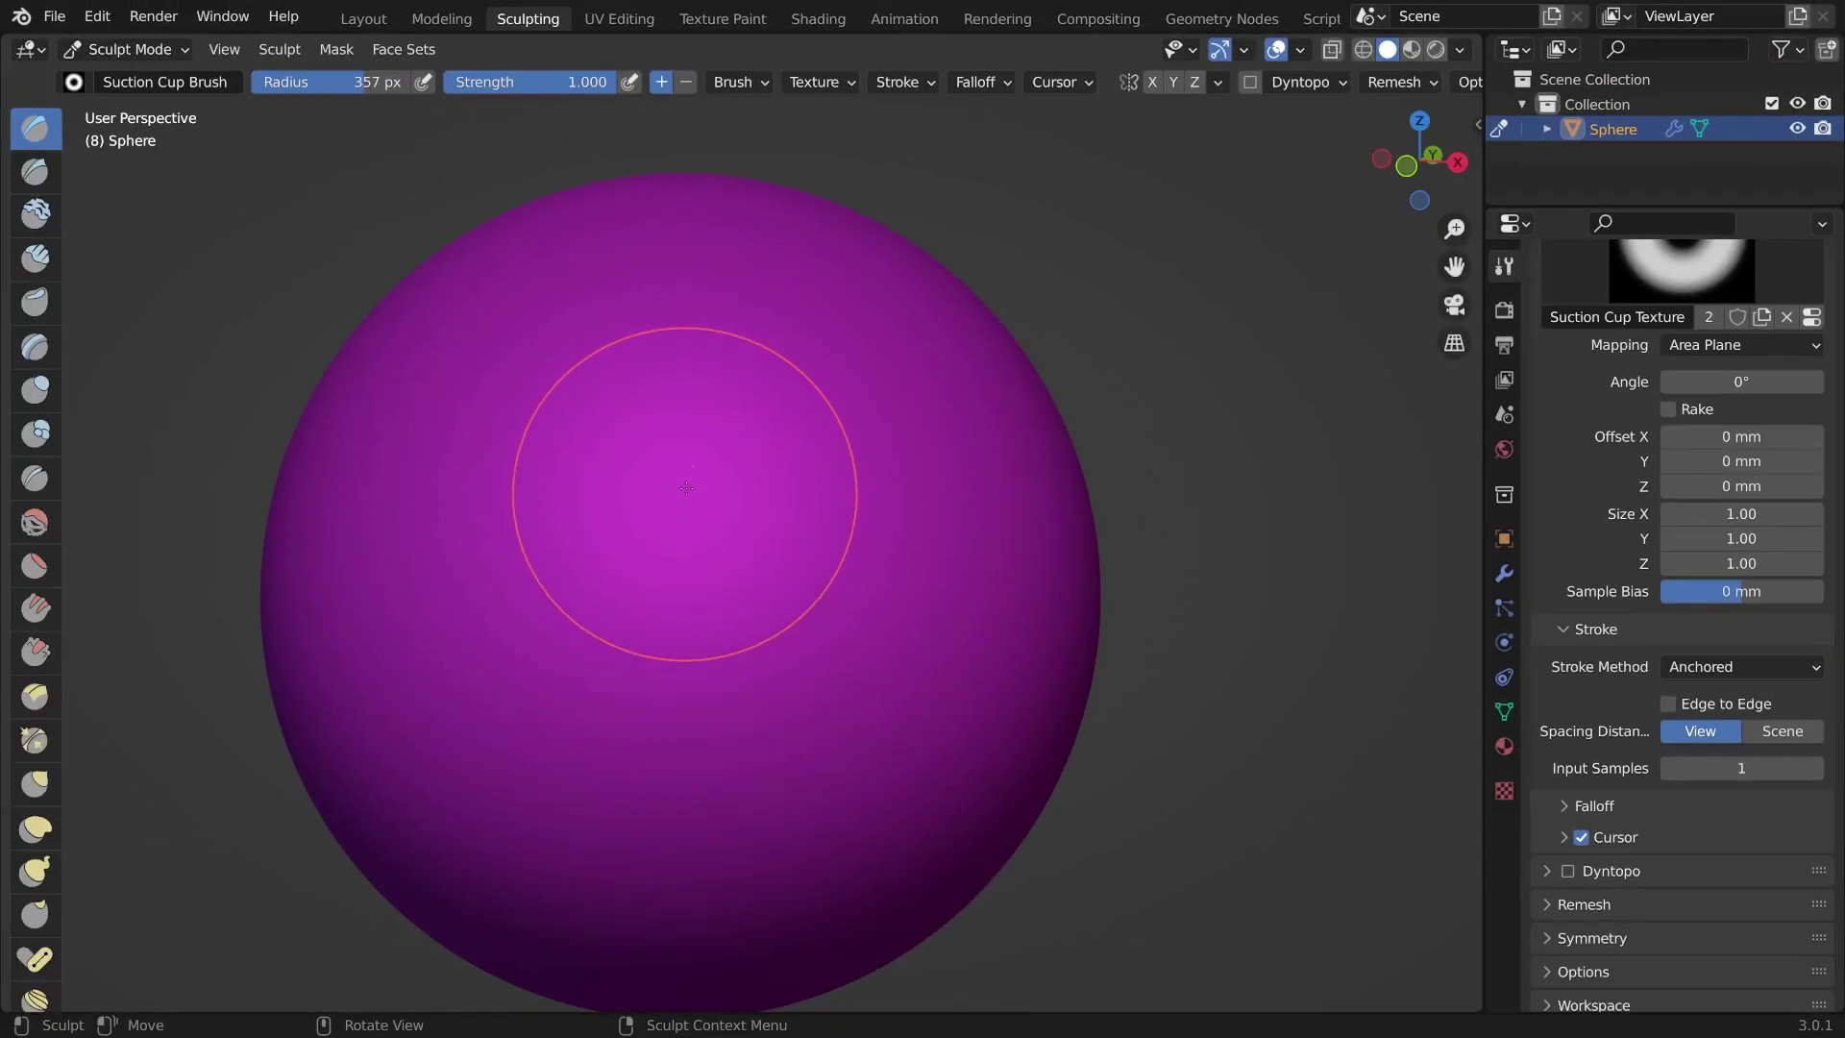
- Try the Anchored stroke with one large suction cup on the sphere's front, inspect its shape, and undo it
{"action": "left_click_drag", "start_coordinate": [574, 540], "coordinate": [574, 540]}
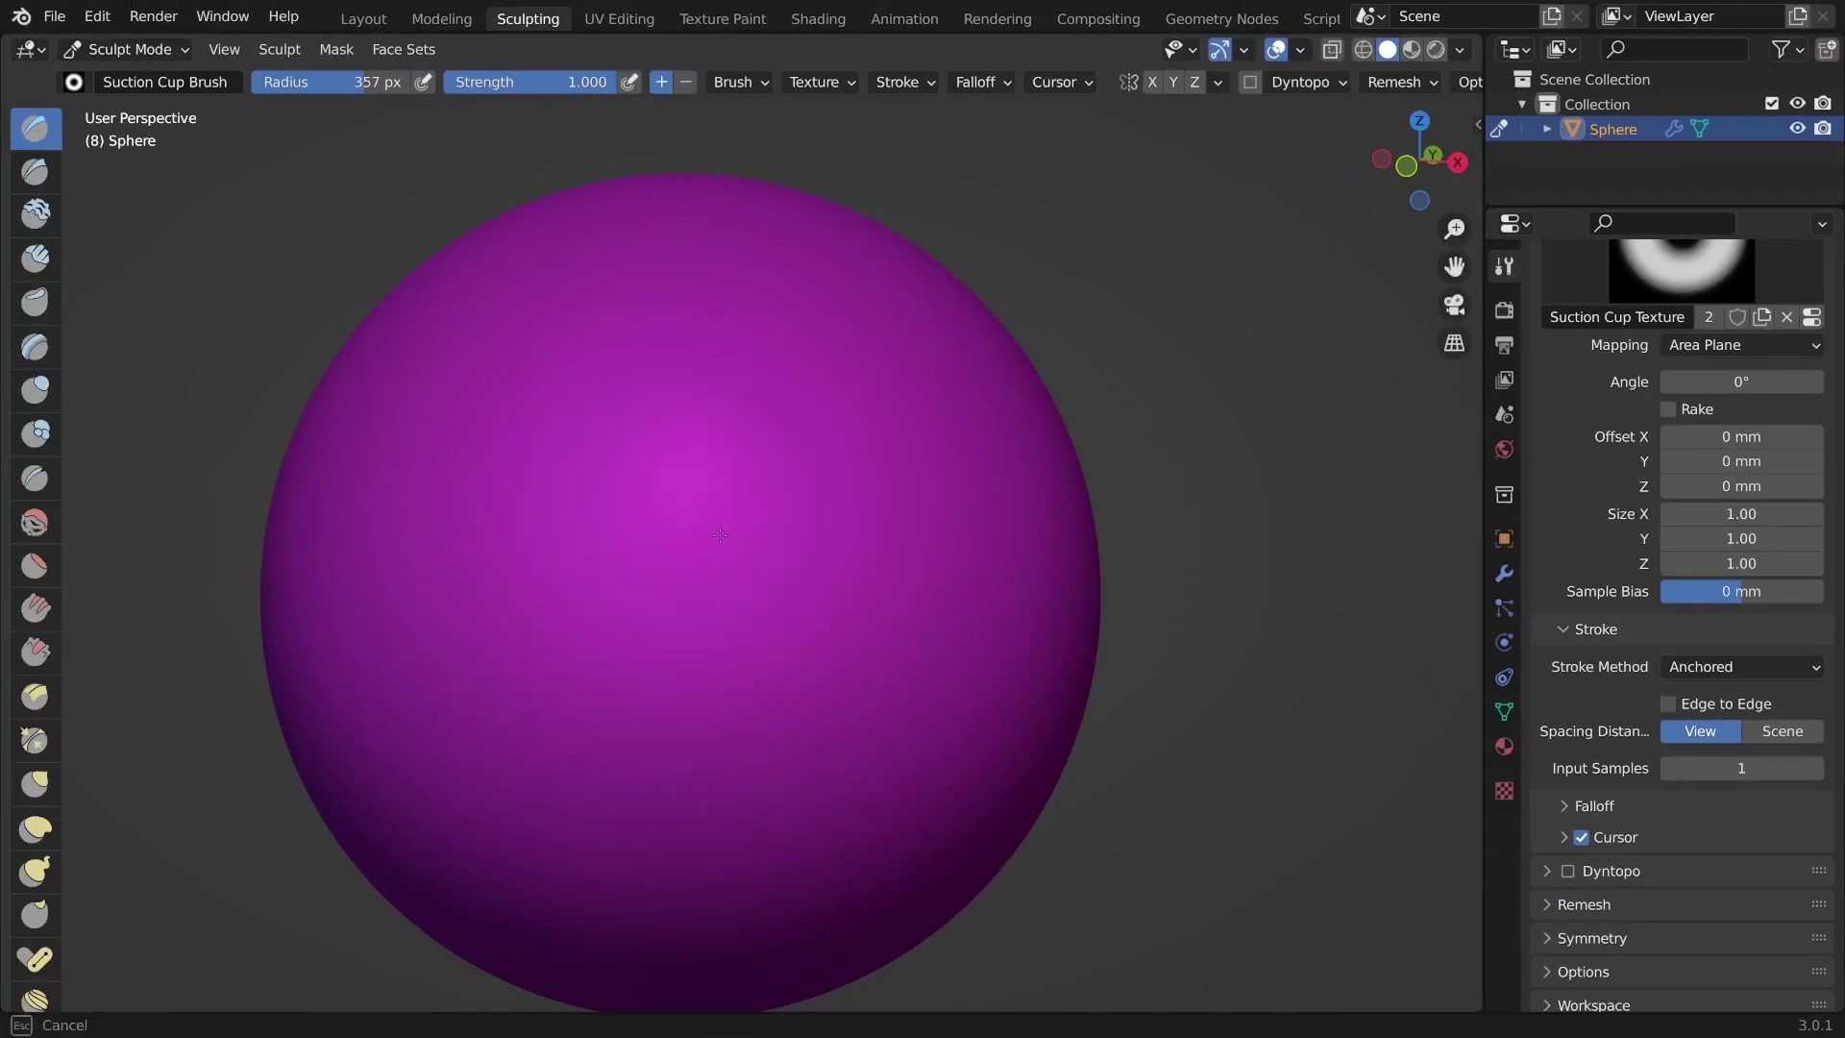
{"action": "mouse_move", "coordinate": [767, 593]}
{"action": "left_mouse_down"}
{"action": "mouse_move", "coordinate": [909, 688]}
{"action": "mouse_move", "coordinate": [1148, 772]}
{"action": "left_mouse_up"}
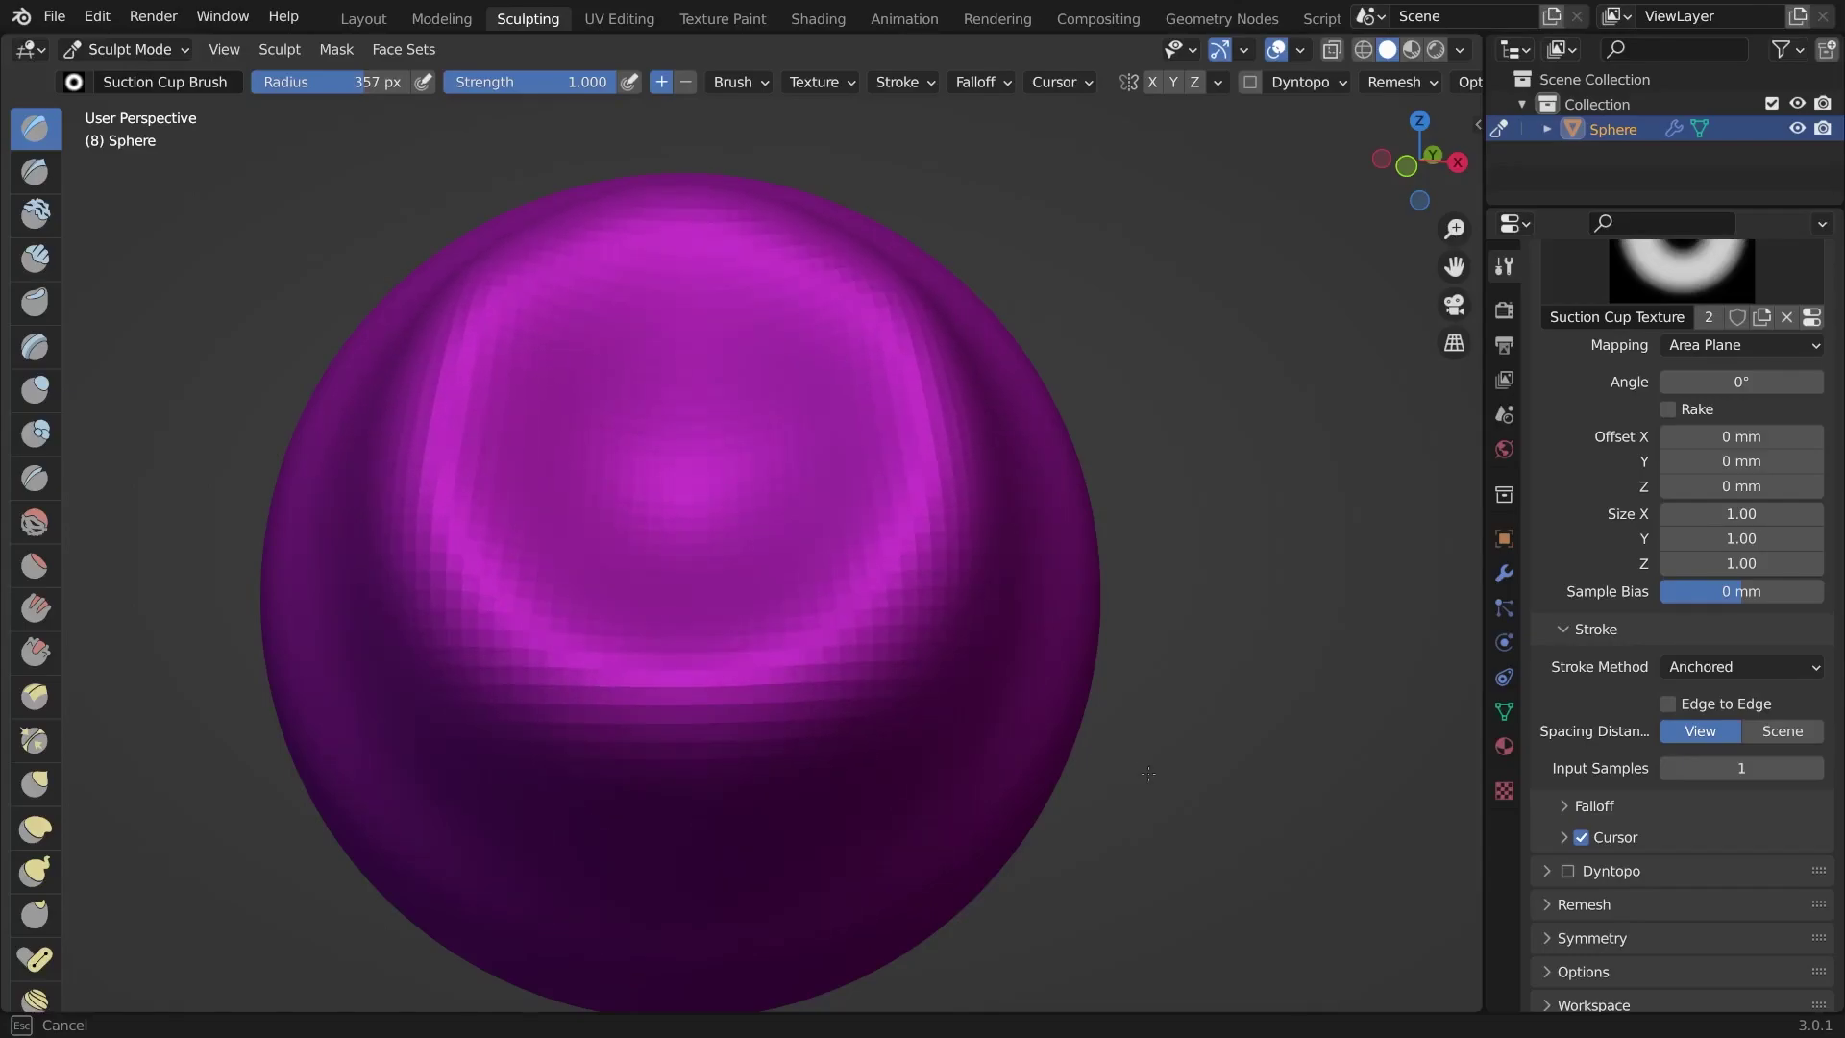
{"action": "mouse_move", "coordinate": [1105, 740]}
{"action": "middle_mouse_down"}
{"action": "mouse_move", "coordinate": [1028, 730]}
{"action": "mouse_move", "coordinate": [1090, 747]}
{"action": "middle_mouse_up"}
{"action": "scroll", "coordinate": [1081, 764], "scroll_direction": "down", "scroll_amount": 5}
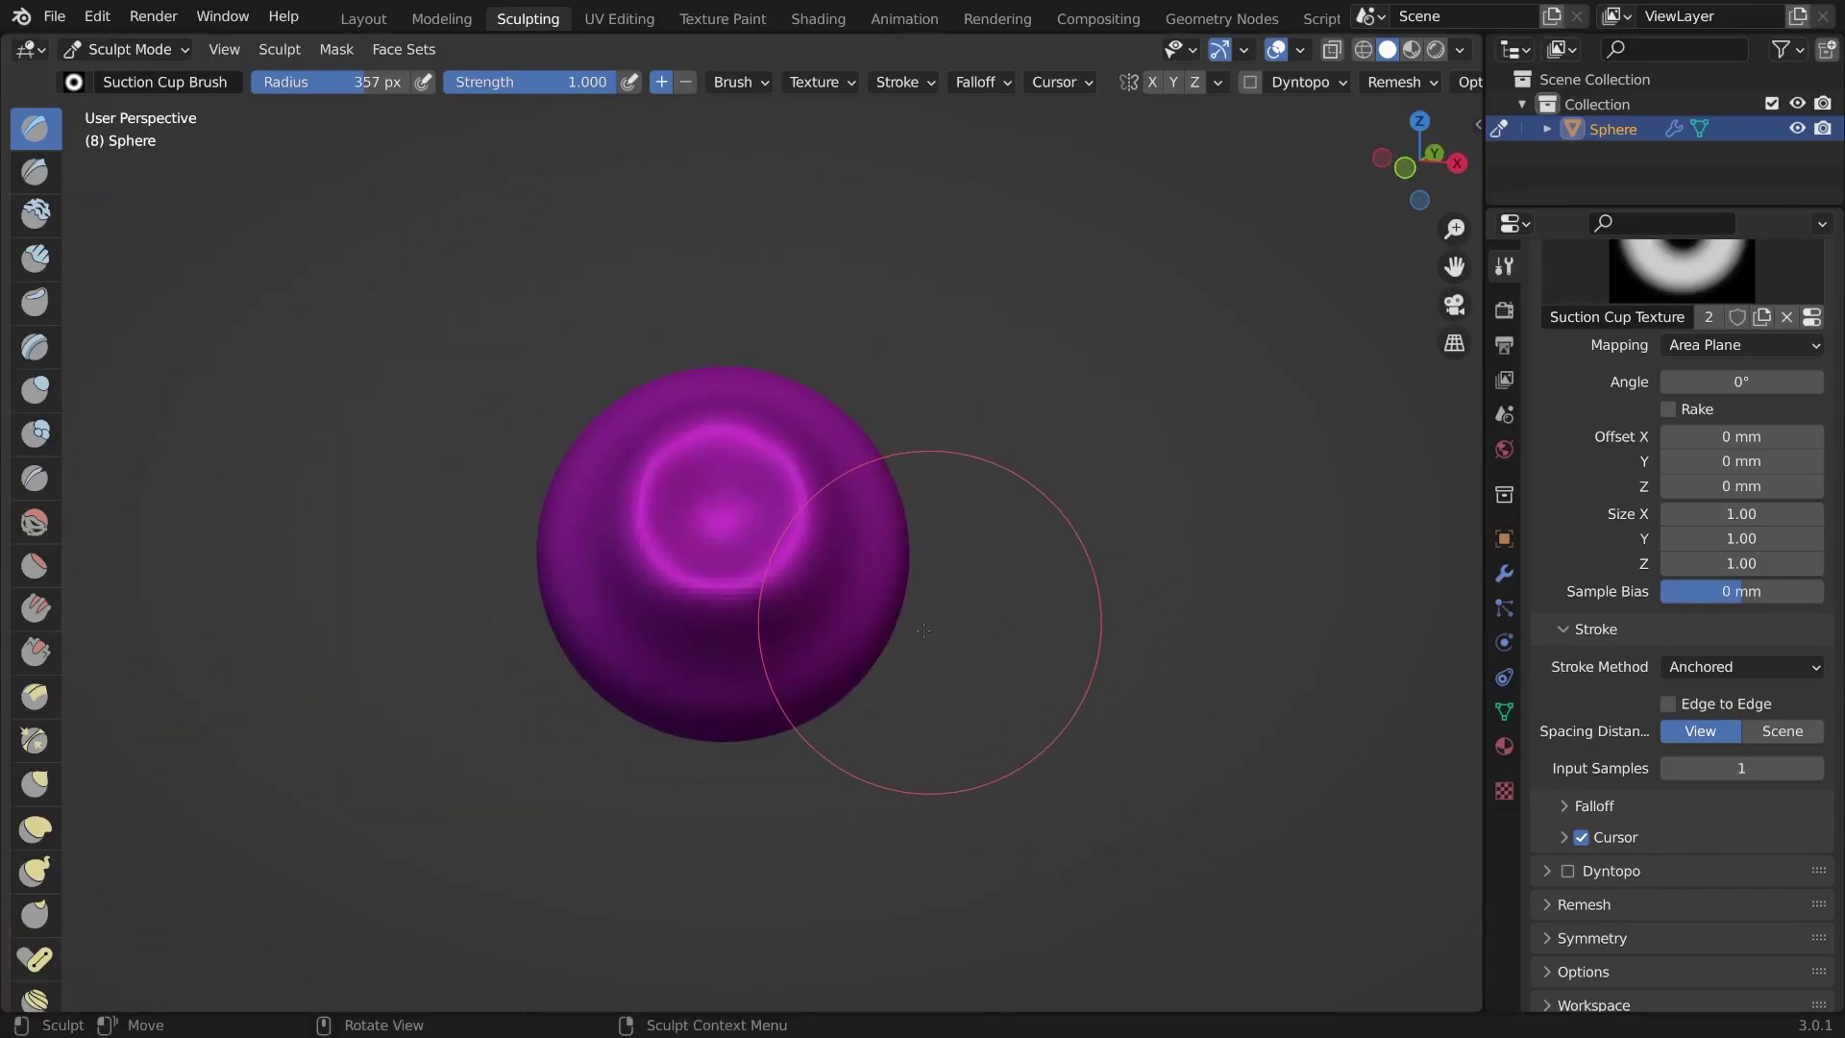
{"action": "mouse_move", "coordinate": [931, 679]}
{"action": "middle_mouse_down"}
{"action": "mouse_move", "coordinate": [755, 647]}
{"action": "mouse_move", "coordinate": [872, 656]}
{"action": "middle_mouse_up"}
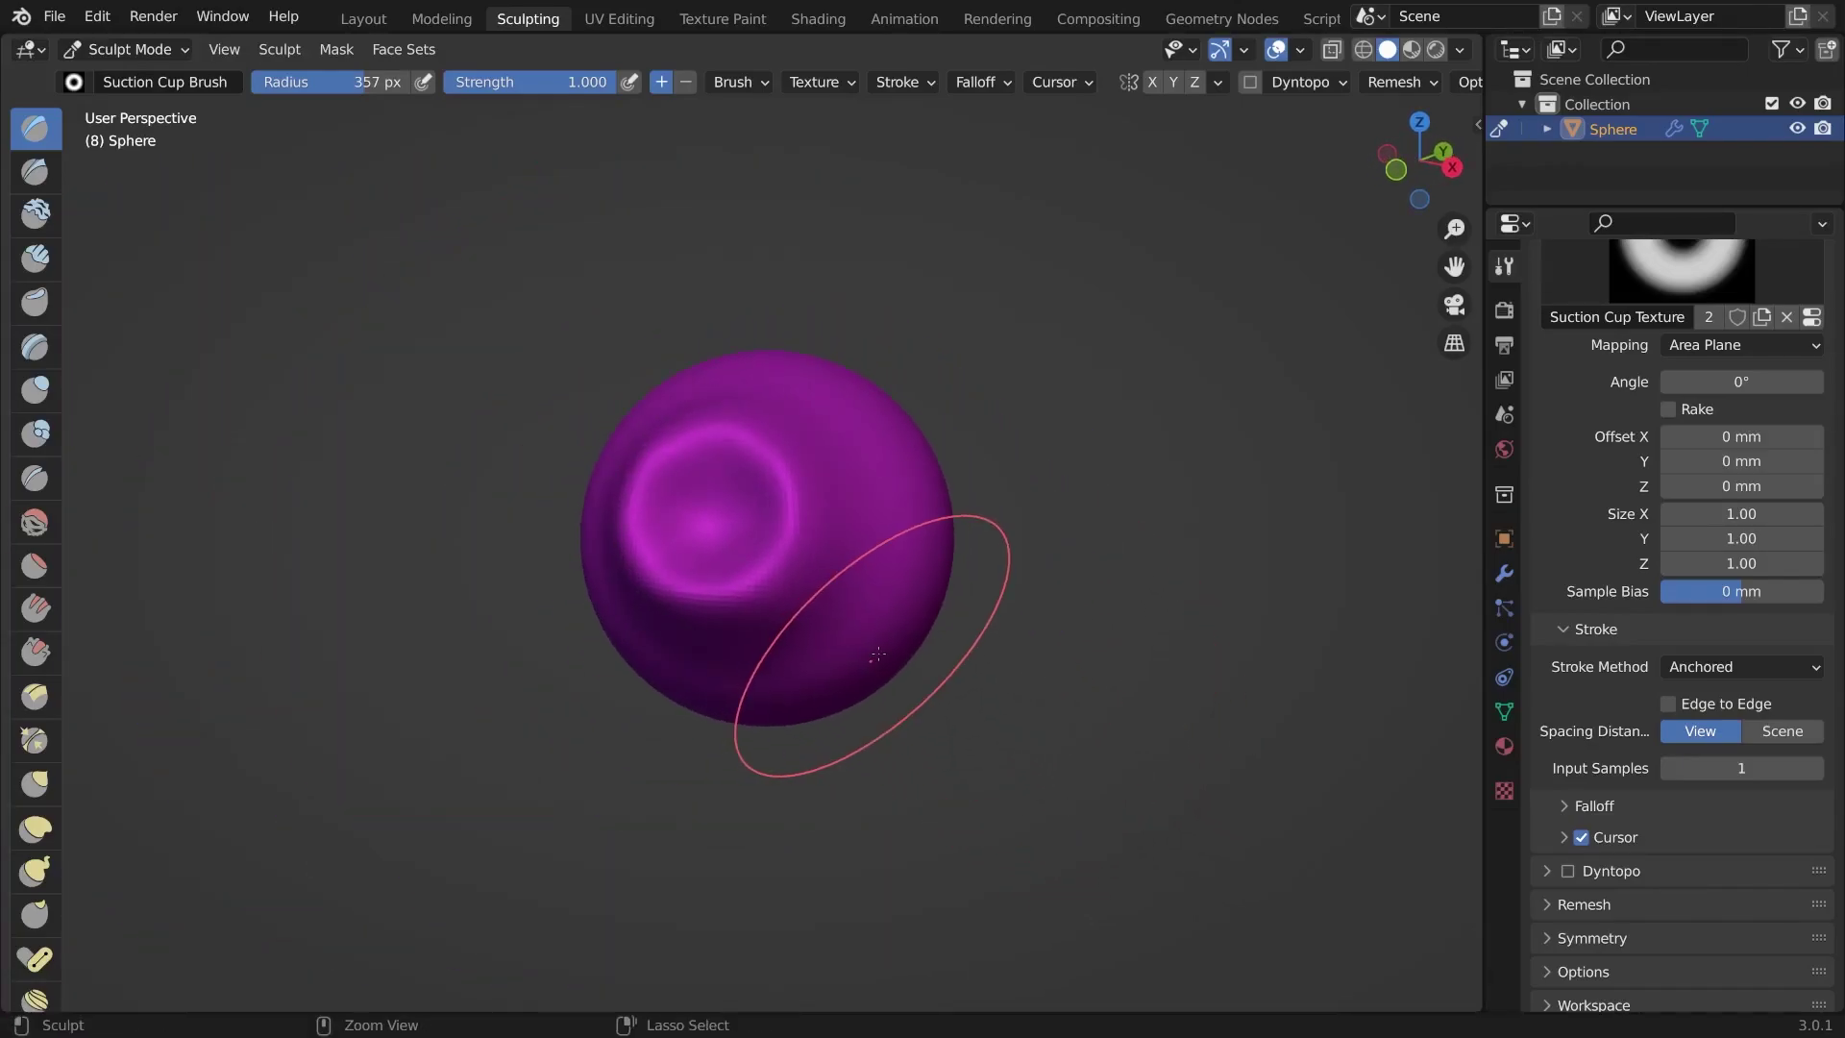
{"action": "key", "text": "ctrl+z"}
{"action": "scroll", "coordinate": [783, 576], "scroll_direction": "up", "scroll_amount": 3}
{"action": "middle_click_drag", "start_coordinate": [783, 576], "coordinate": [849, 588]}
{"action": "scroll", "coordinate": [803, 577], "scroll_direction": "up", "scroll_amount": 2}
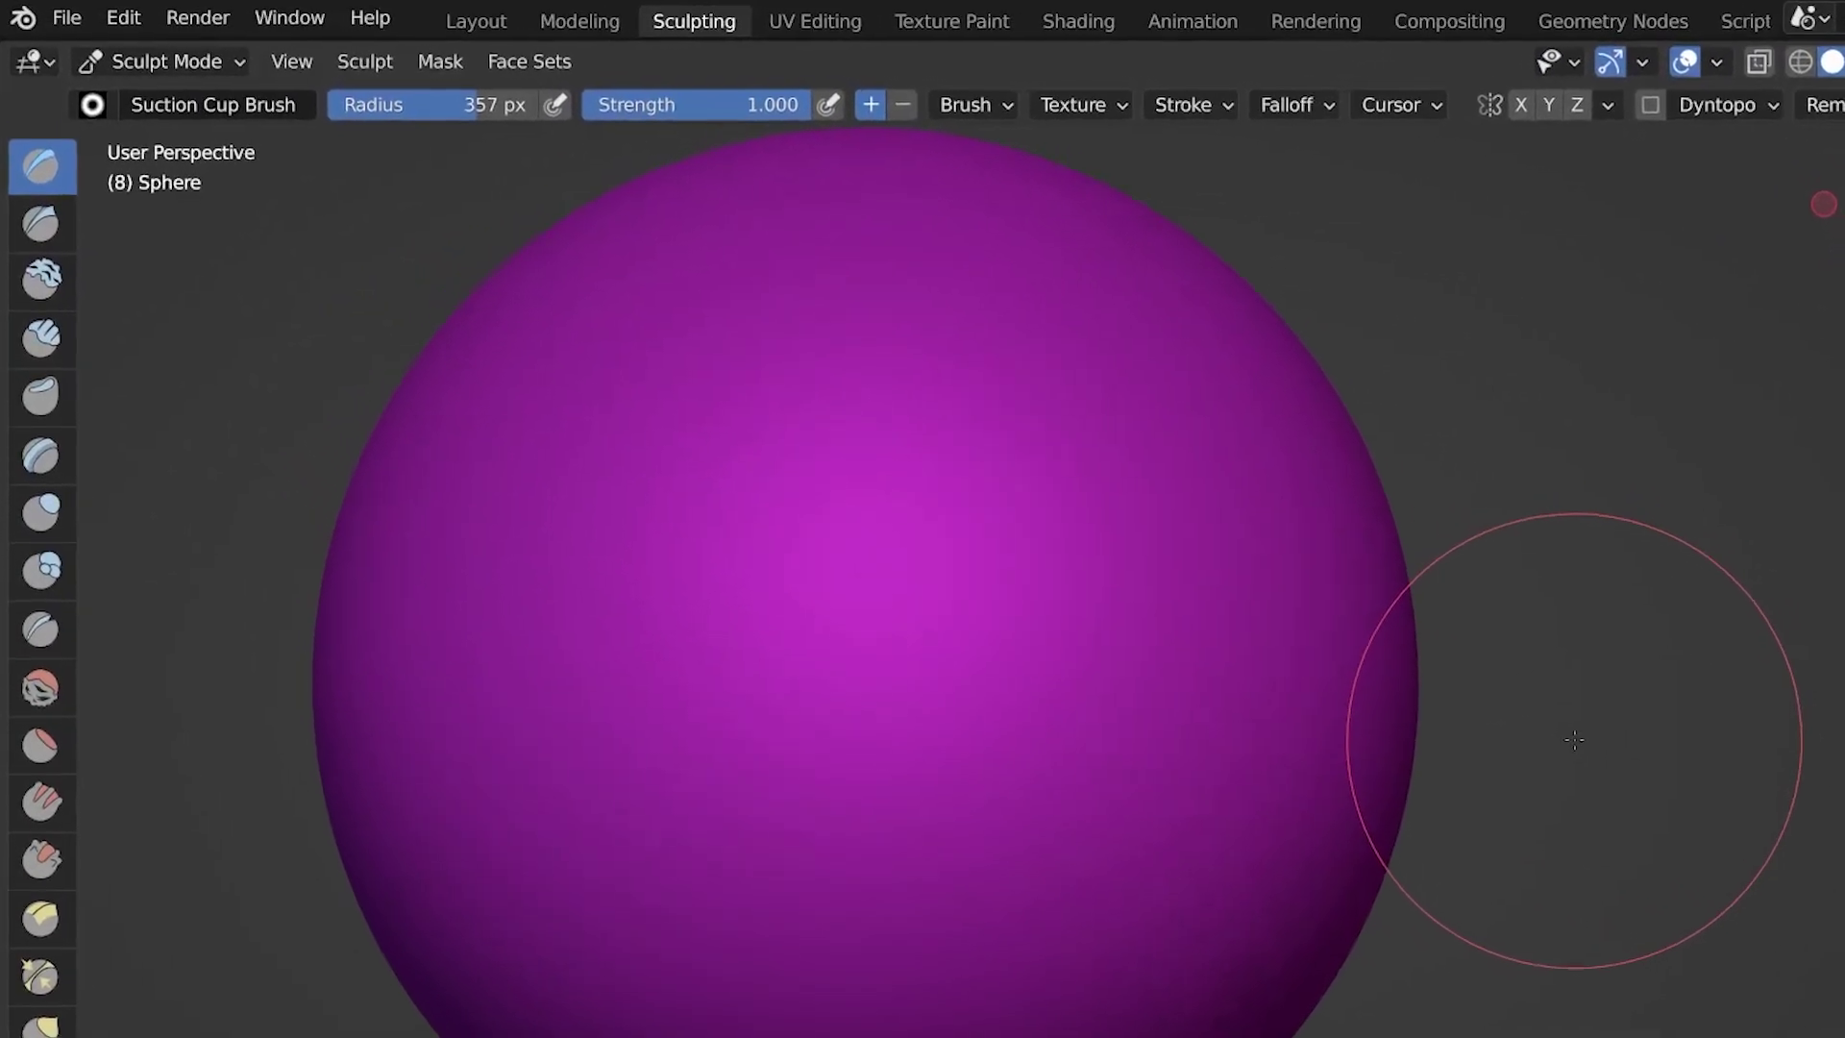
- Apply the sphere's Subdivision modifier in Object Mode and return to Sculpt Mode
{"action": "left_click", "coordinate": [140, 53]}
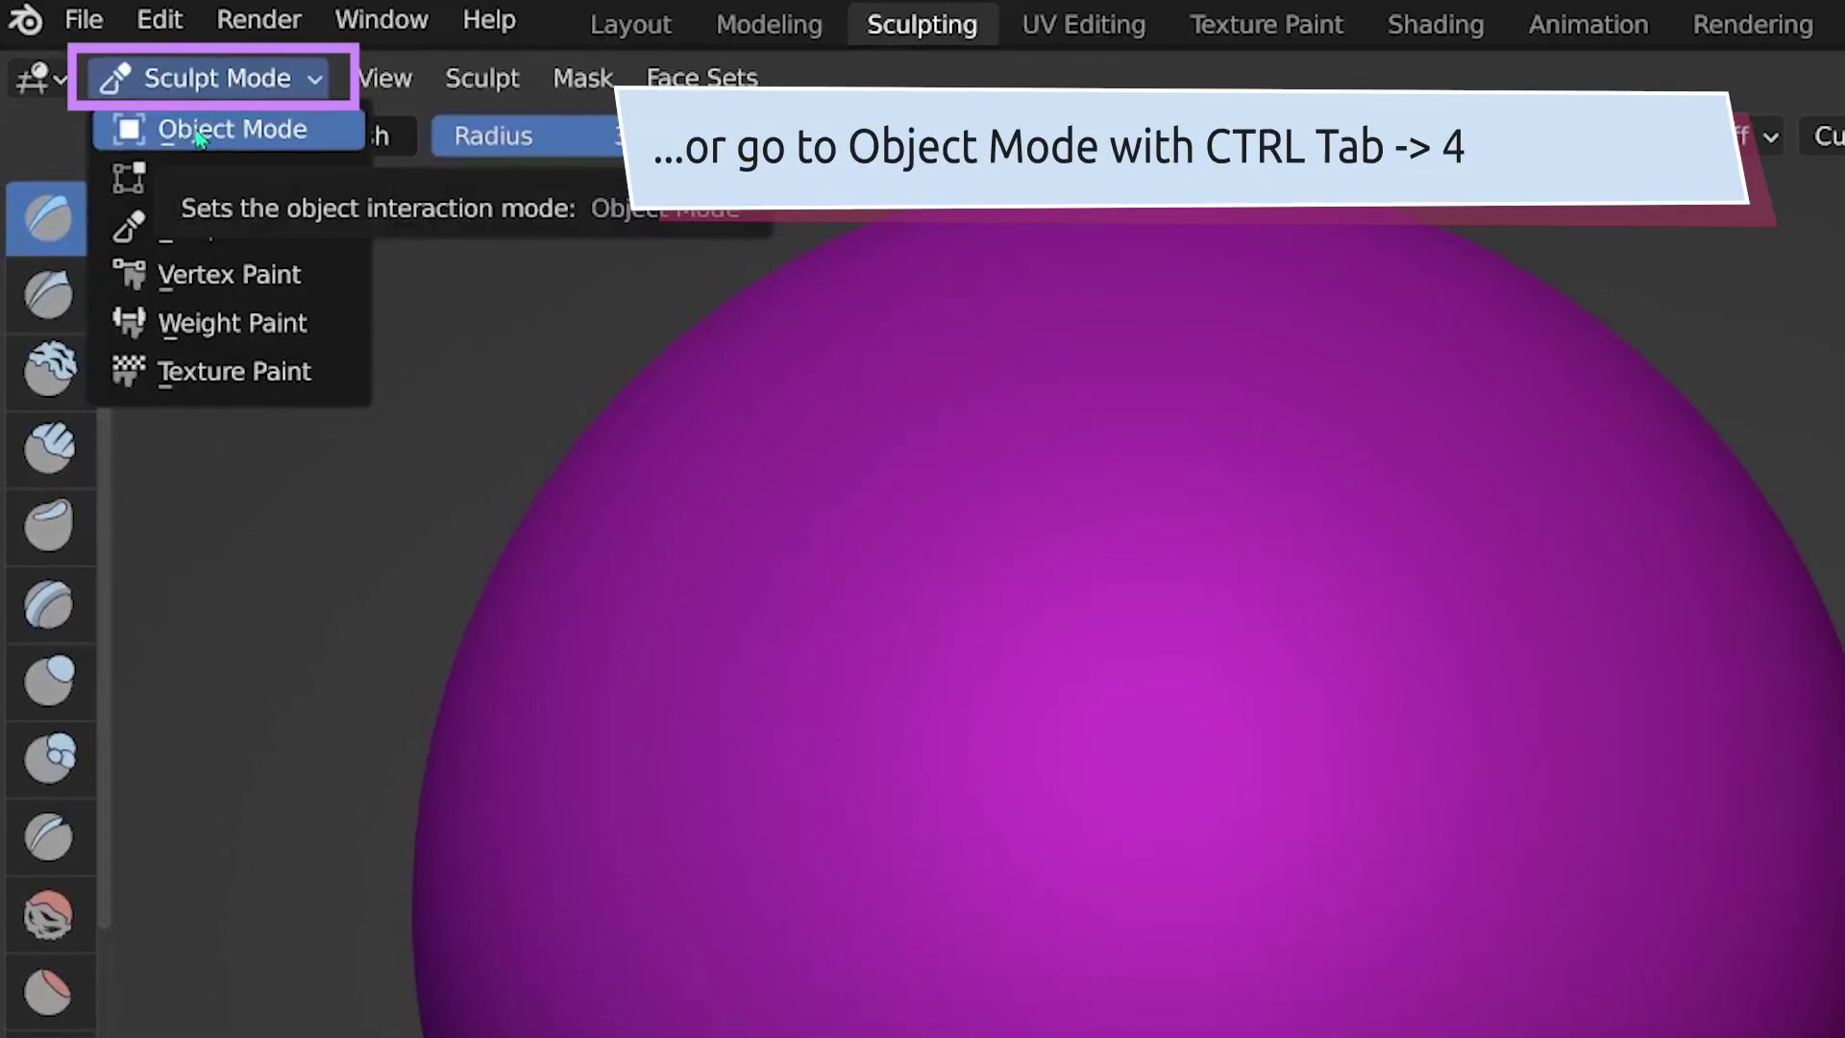
{"action": "left_click", "coordinate": [199, 134]}
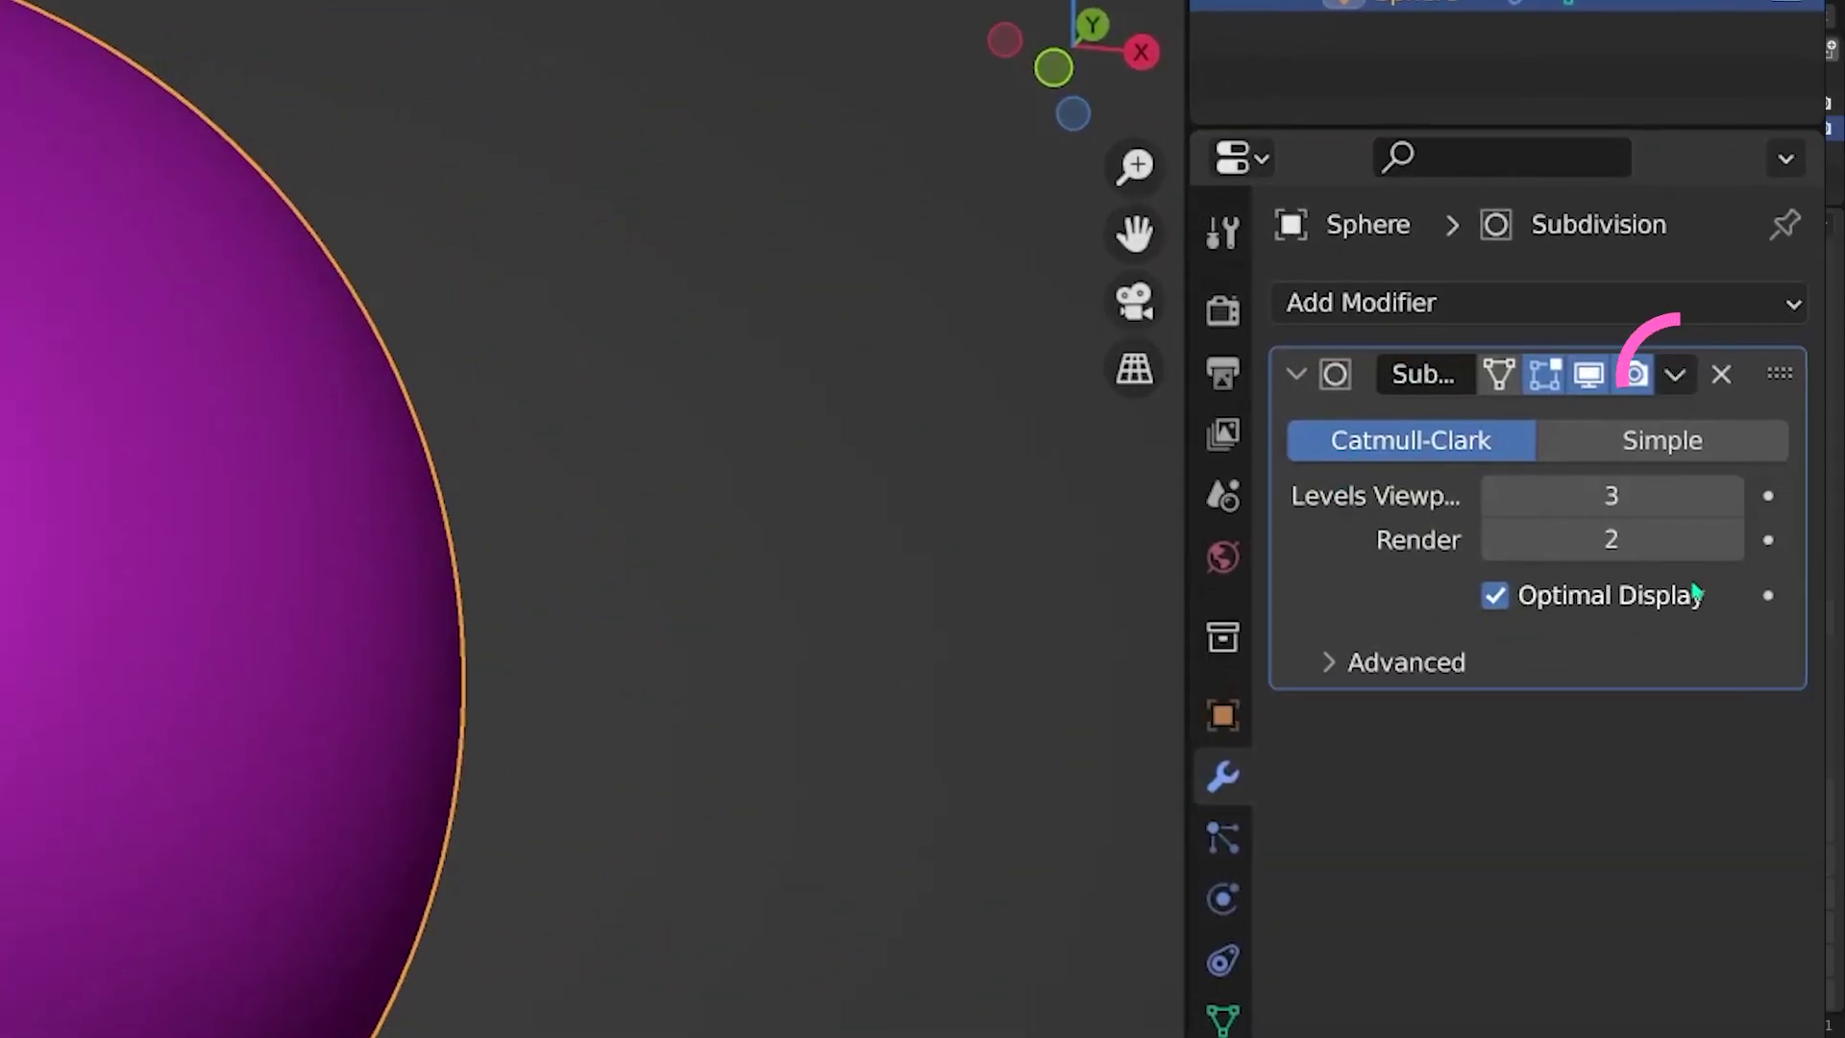
{"action": "left_click", "coordinate": [1675, 374]}
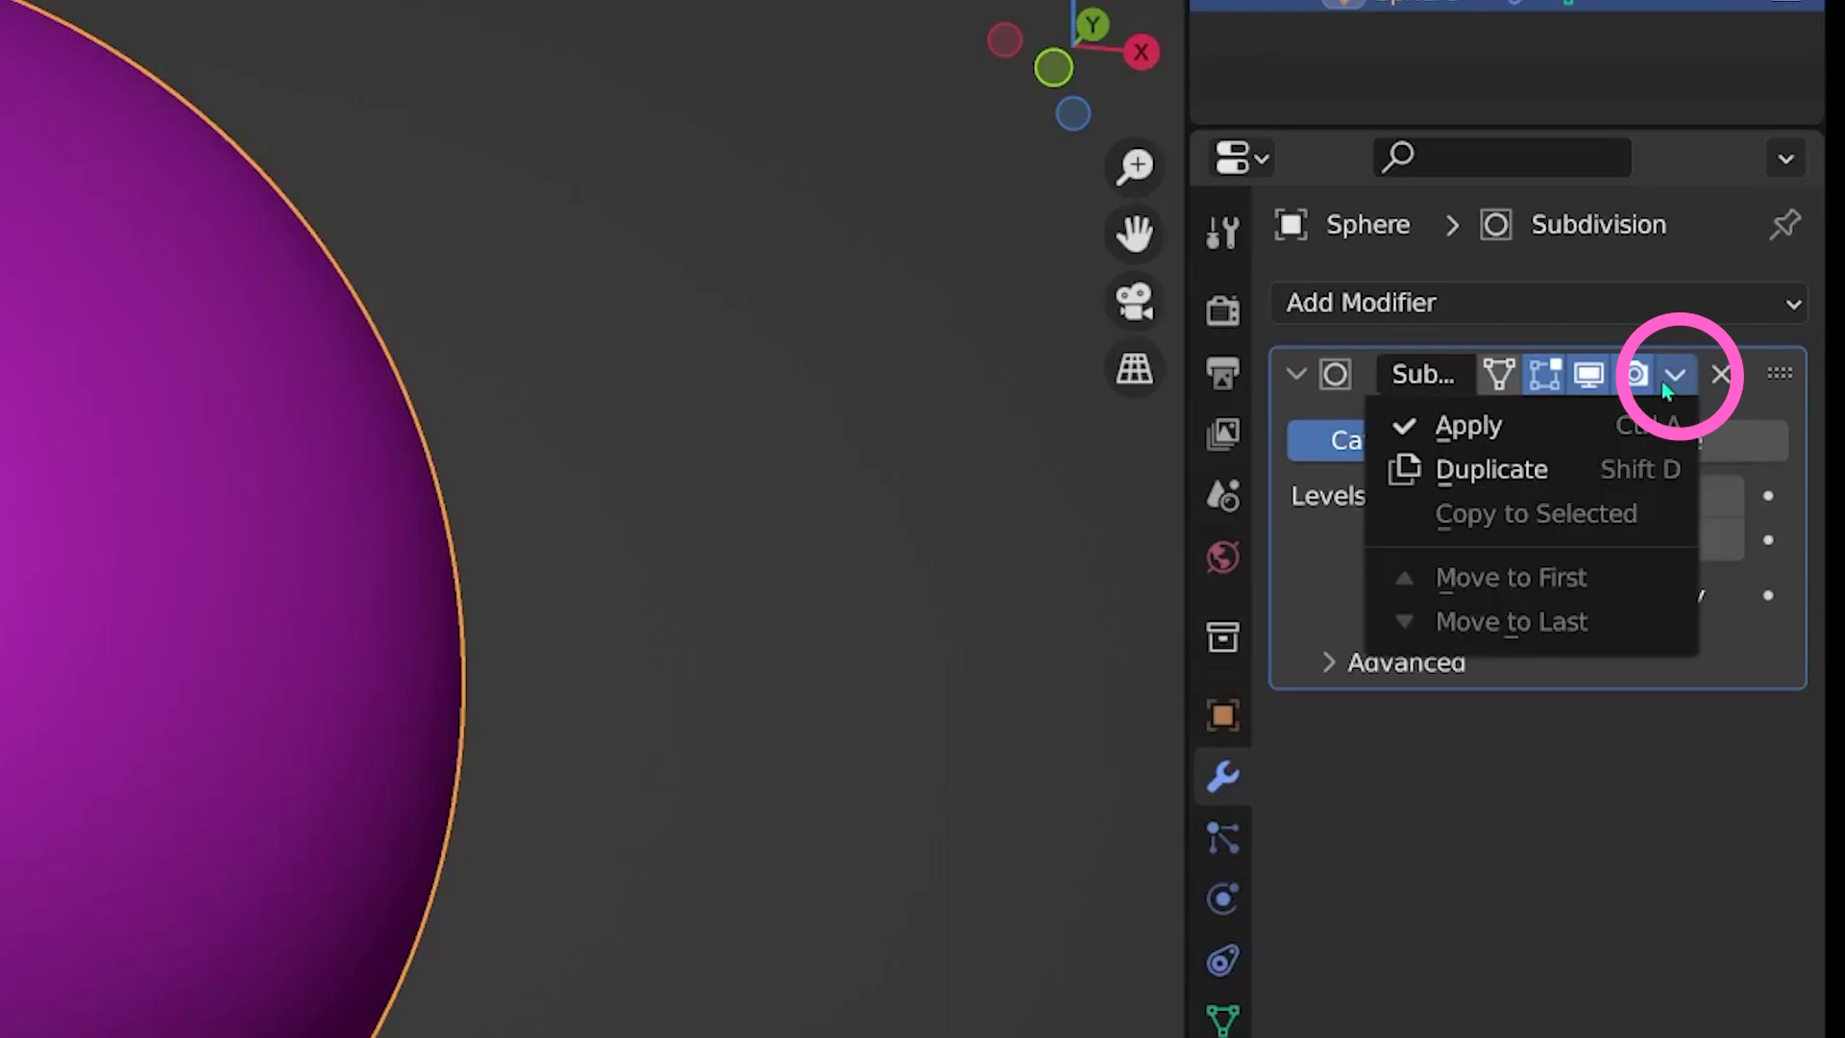
{"action": "left_click", "coordinate": [1606, 413]}
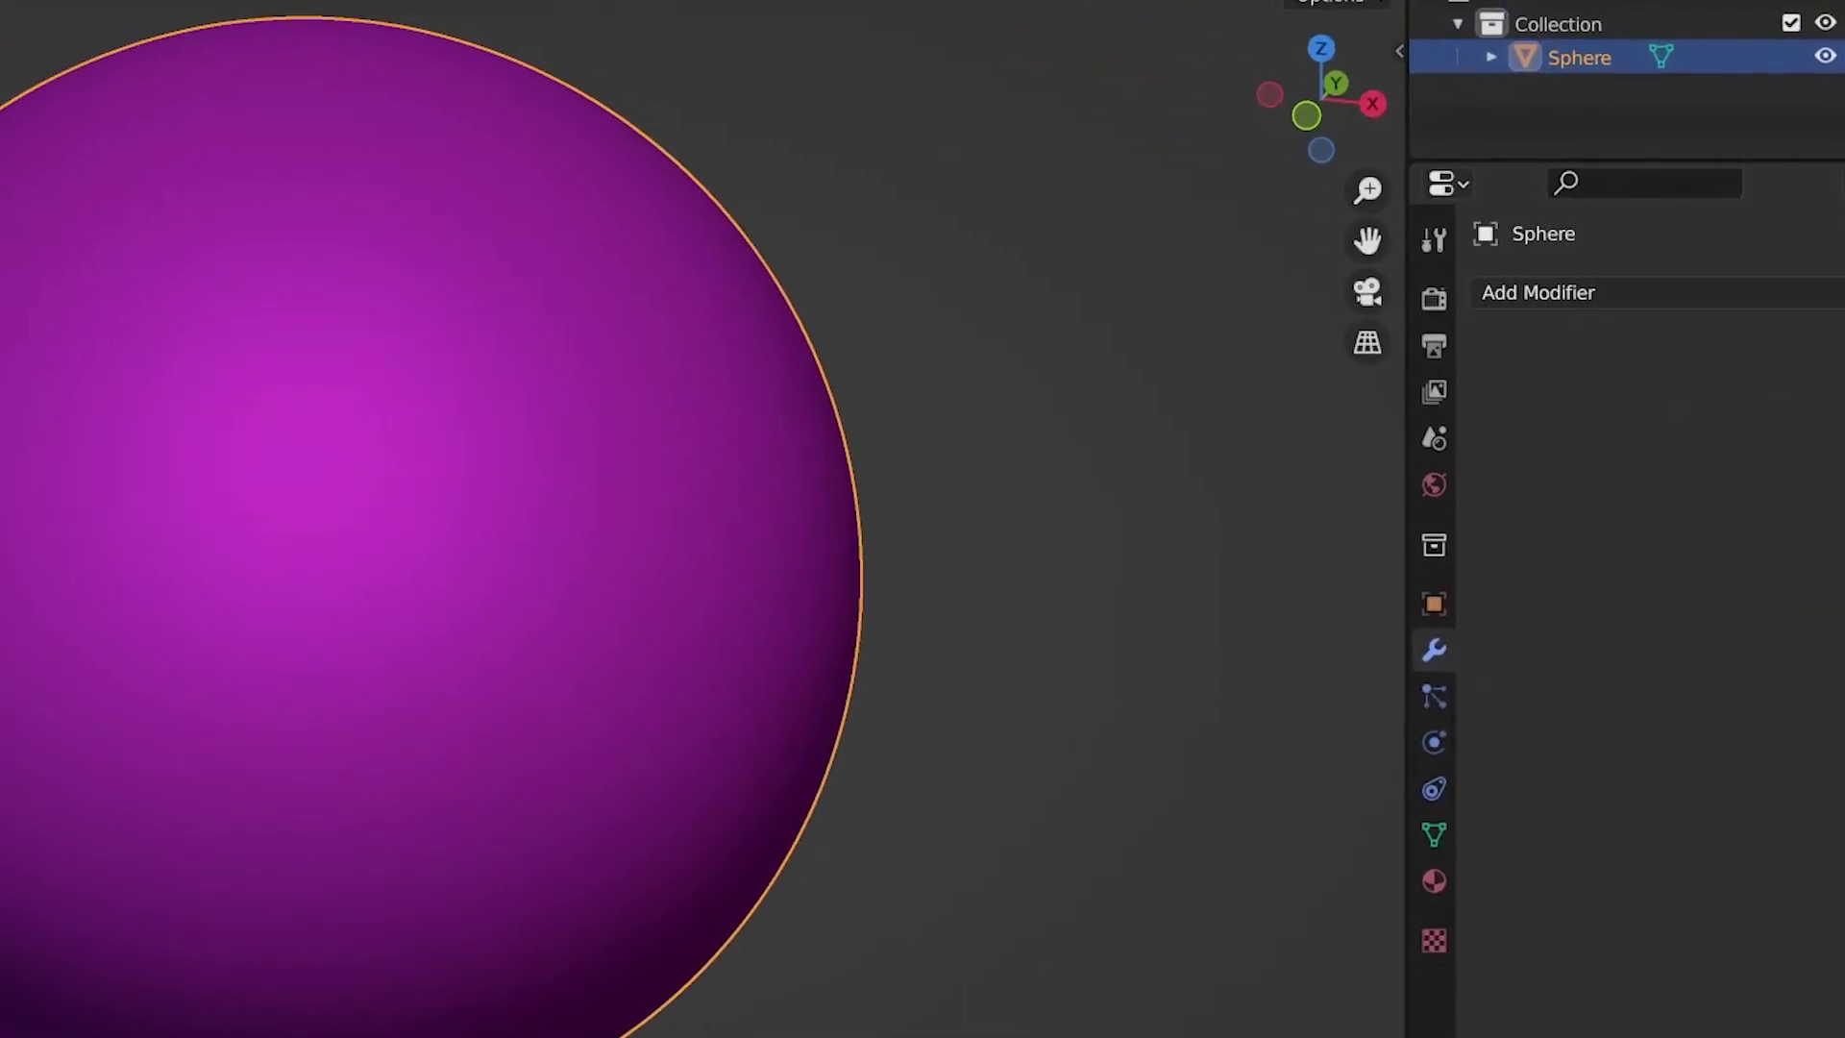
{"action": "left_click", "coordinate": [45, 16]}
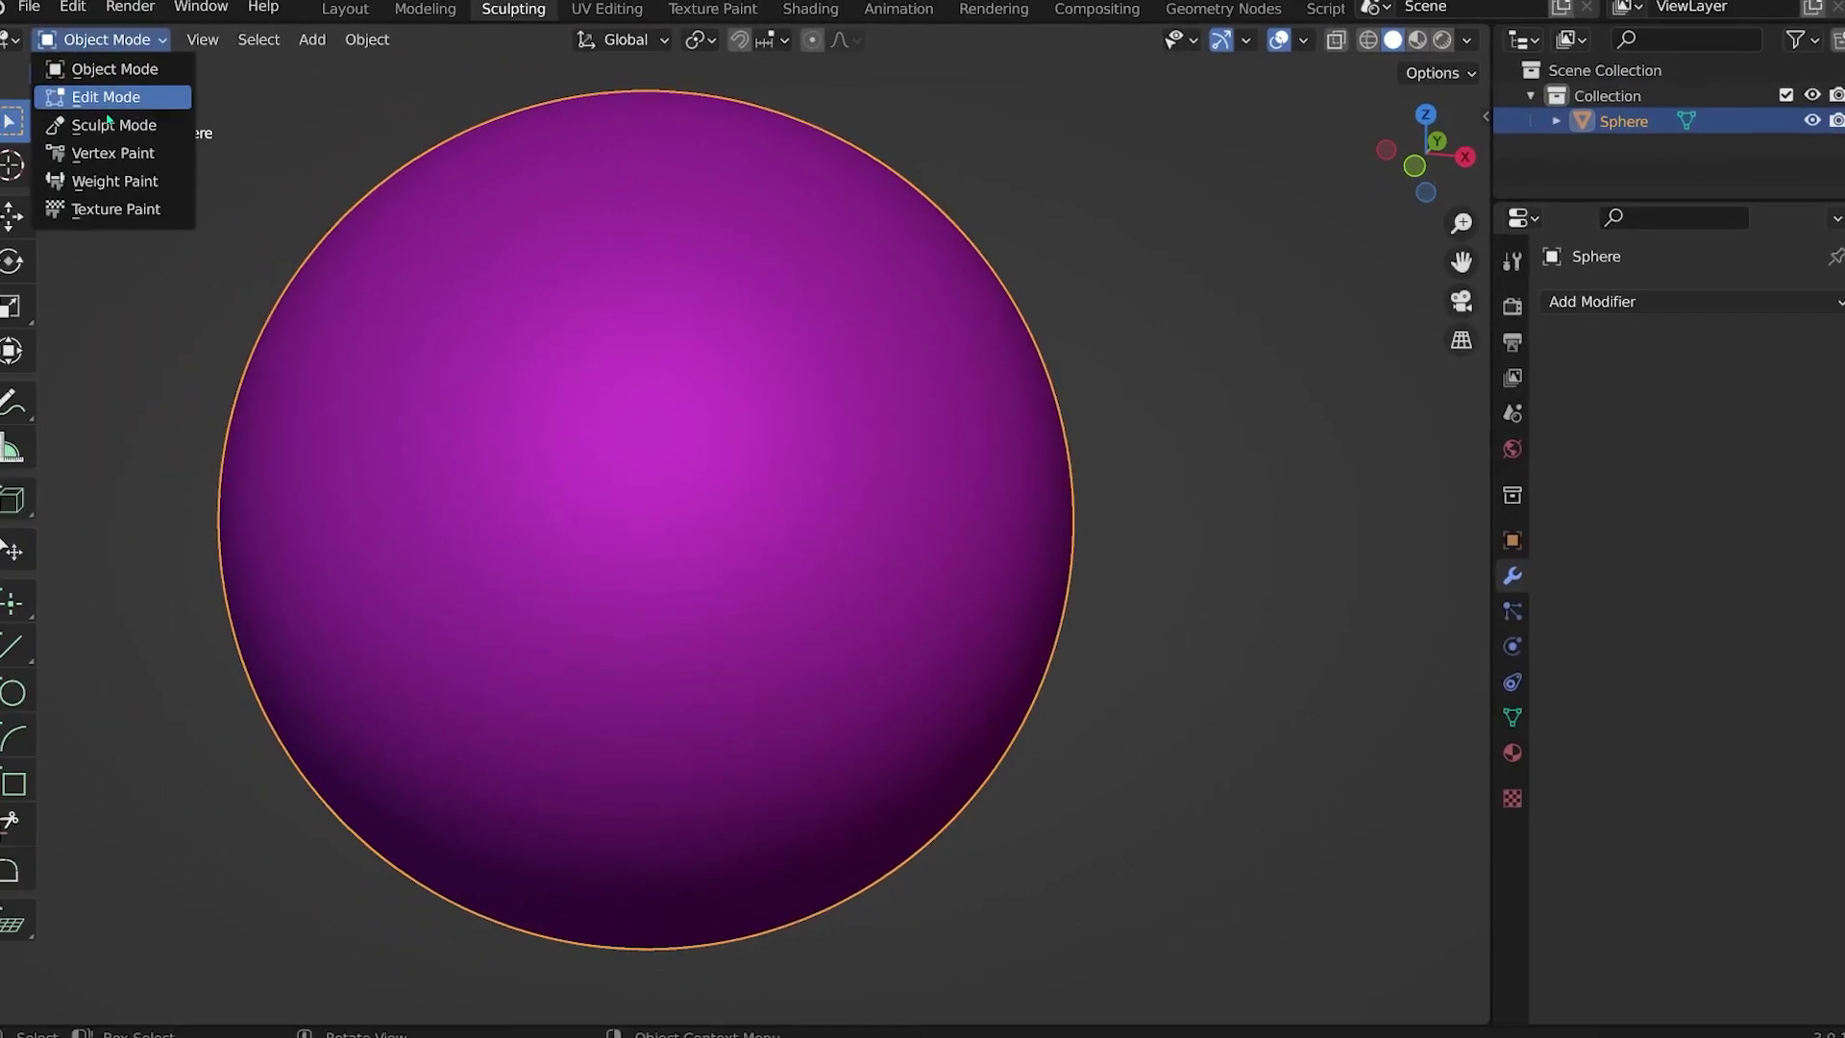
{"action": "left_click", "coordinate": [133, 134]}
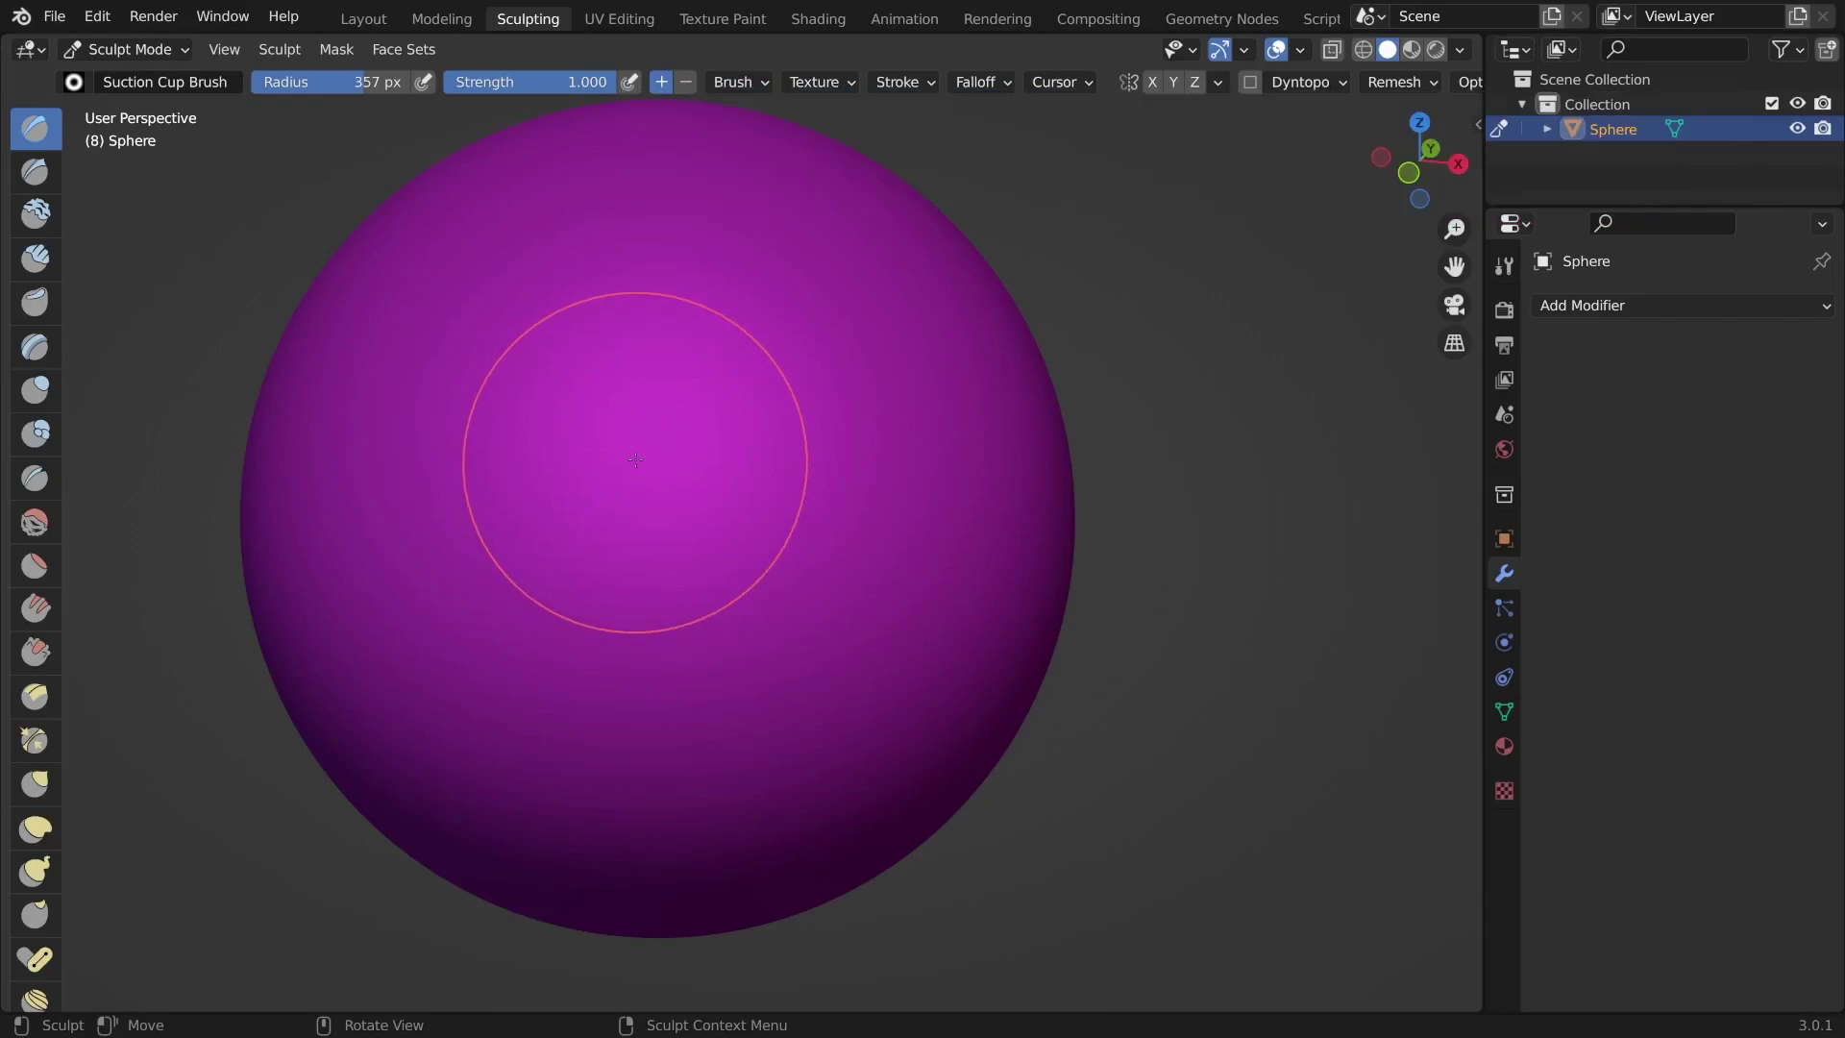
- Try a suction cup on the sphere's front at strength 1.000 and undo it
{"action": "left_click_drag", "start_coordinate": [667, 482], "coordinate": [914, 661]}
{"action": "mouse_move", "coordinate": [911, 649]}
{"action": "middle_mouse_down"}
{"action": "mouse_move", "coordinate": [740, 673]}
{"action": "mouse_move", "coordinate": [841, 675]}
{"action": "middle_mouse_up"}
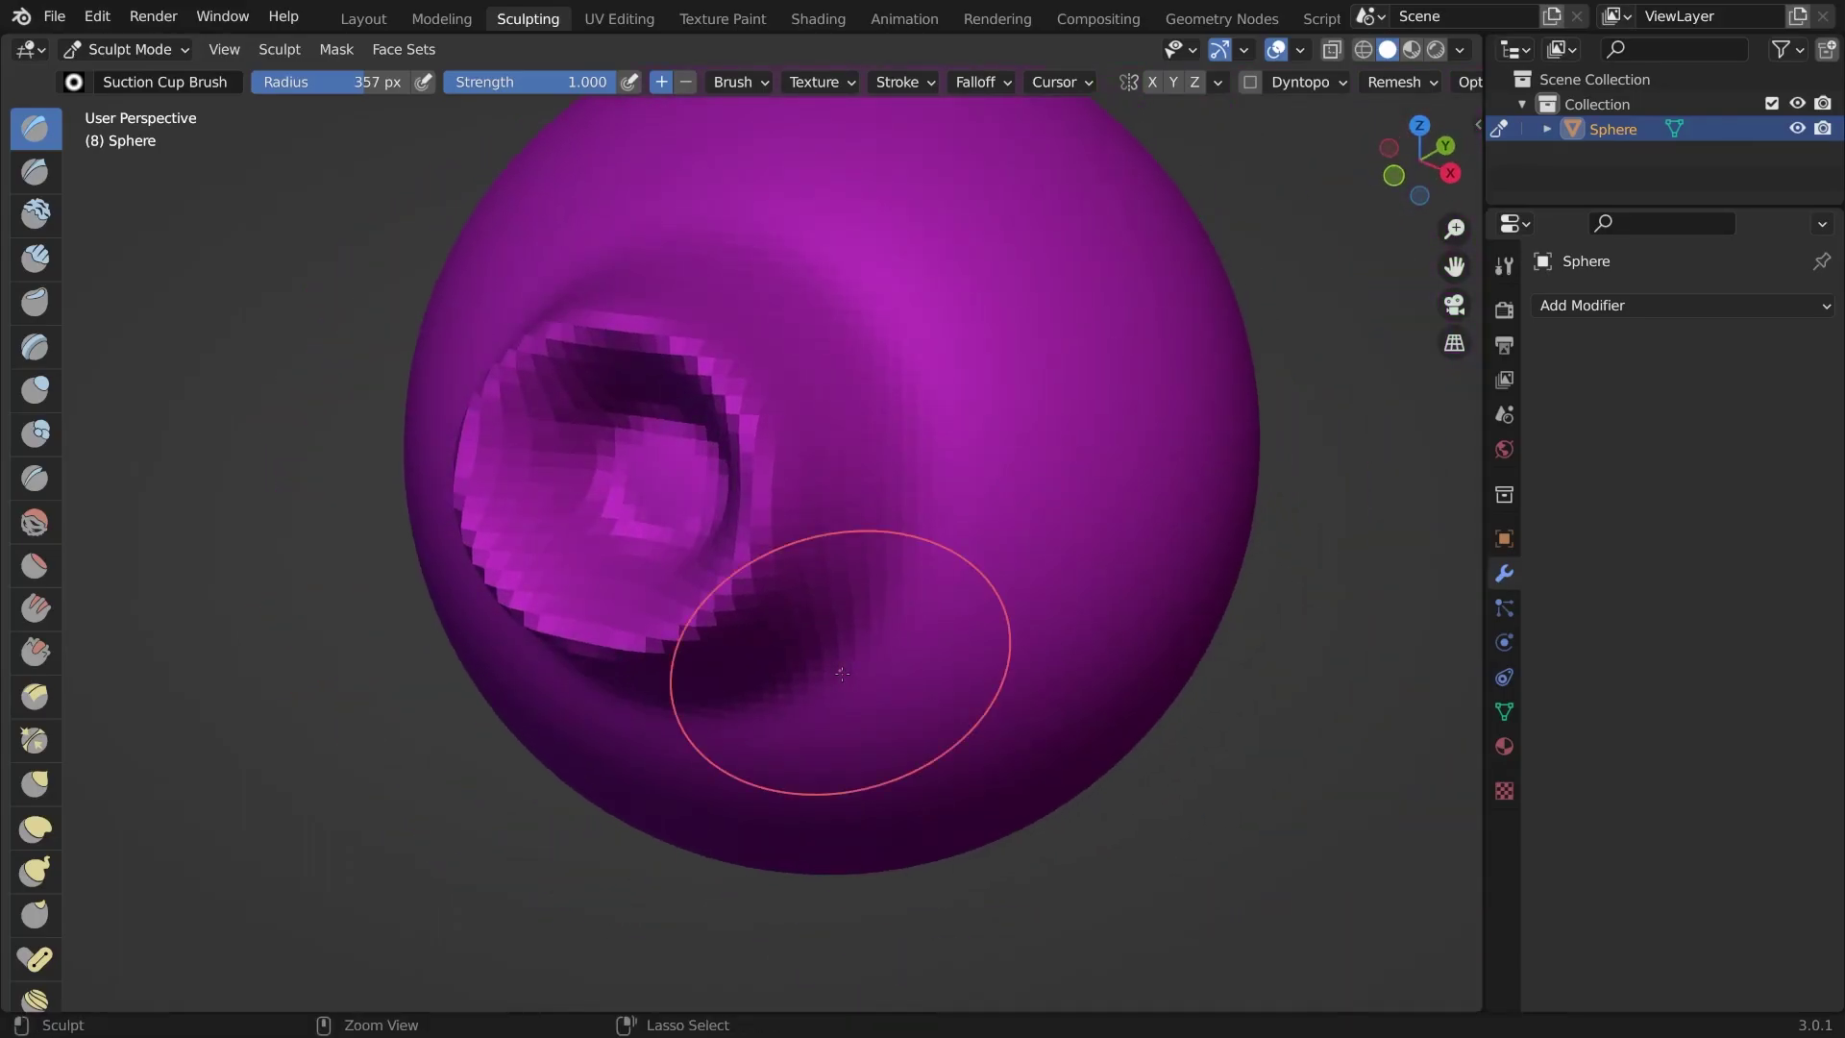
{"action": "key", "text": "ctrl+z"}
{"action": "middle_click_drag", "start_coordinate": [782, 618], "coordinate": [840, 571]}
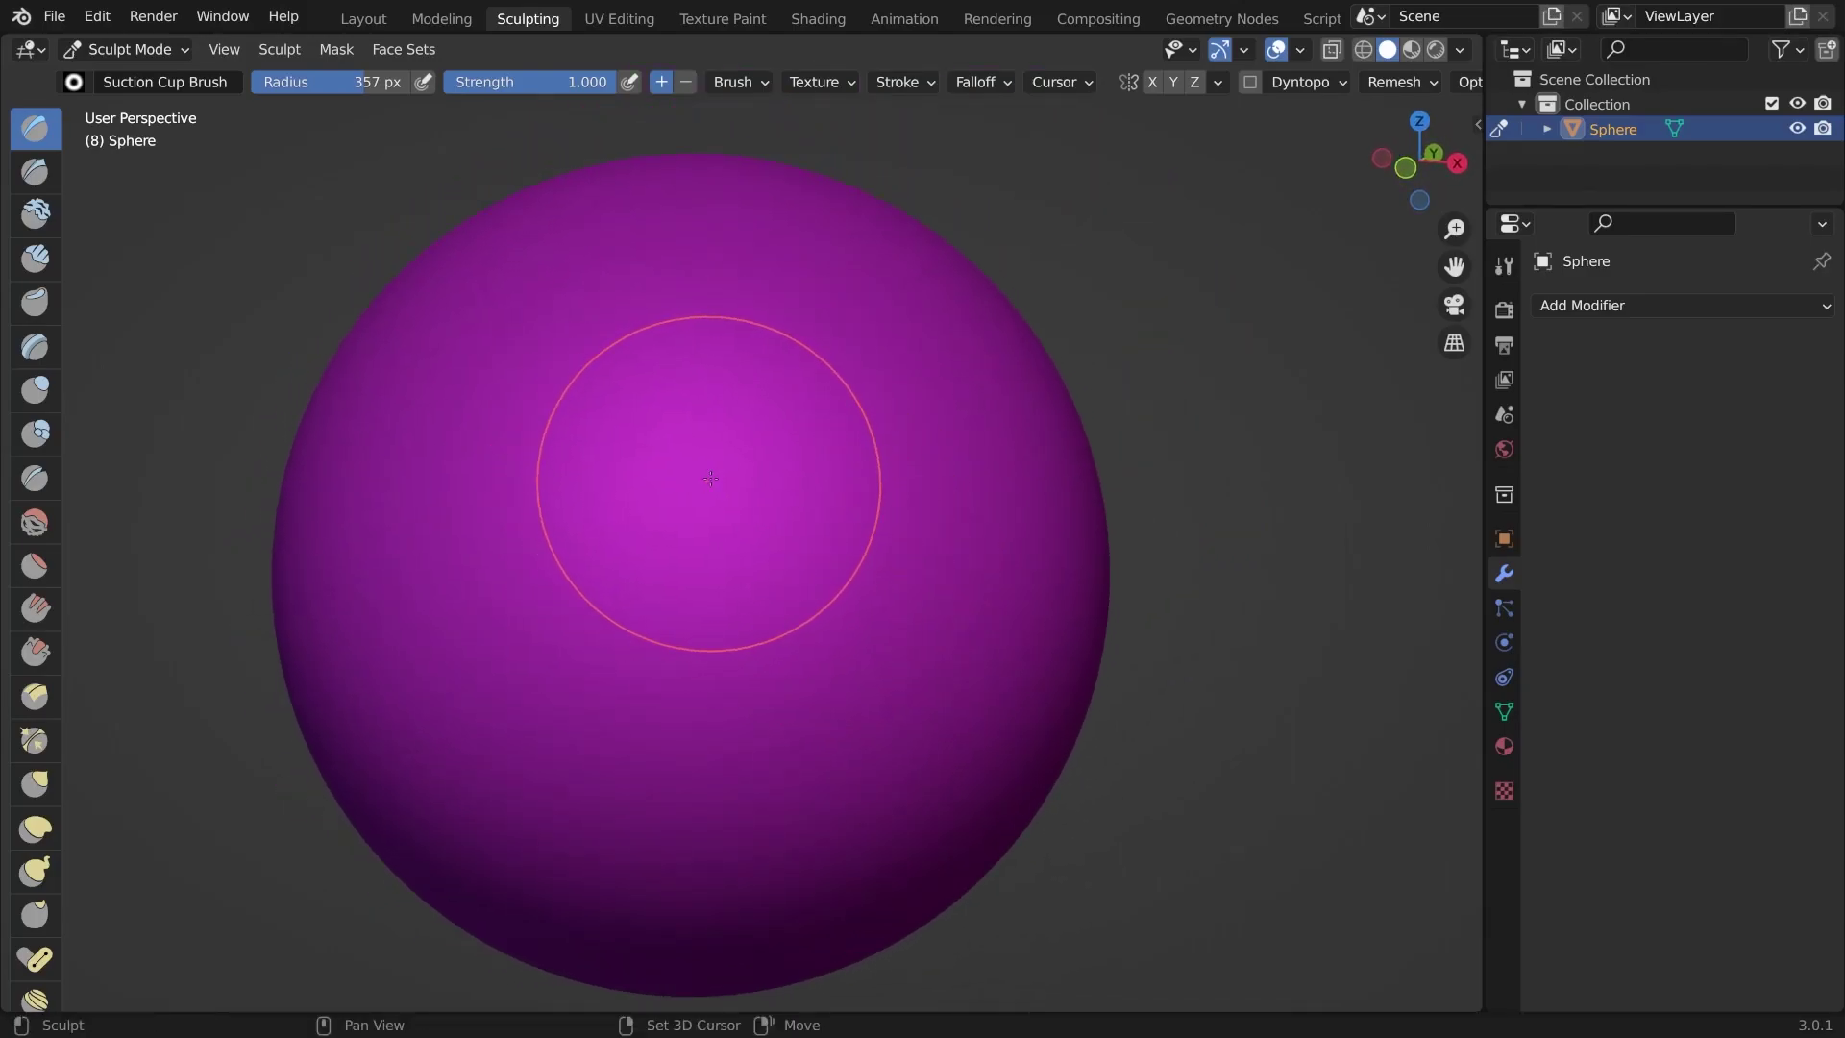
- Lower the brush strength to about 0.484 and sculpt two separate suction cups on the sphere's front and side
{"action": "key", "text": "shift+f"}
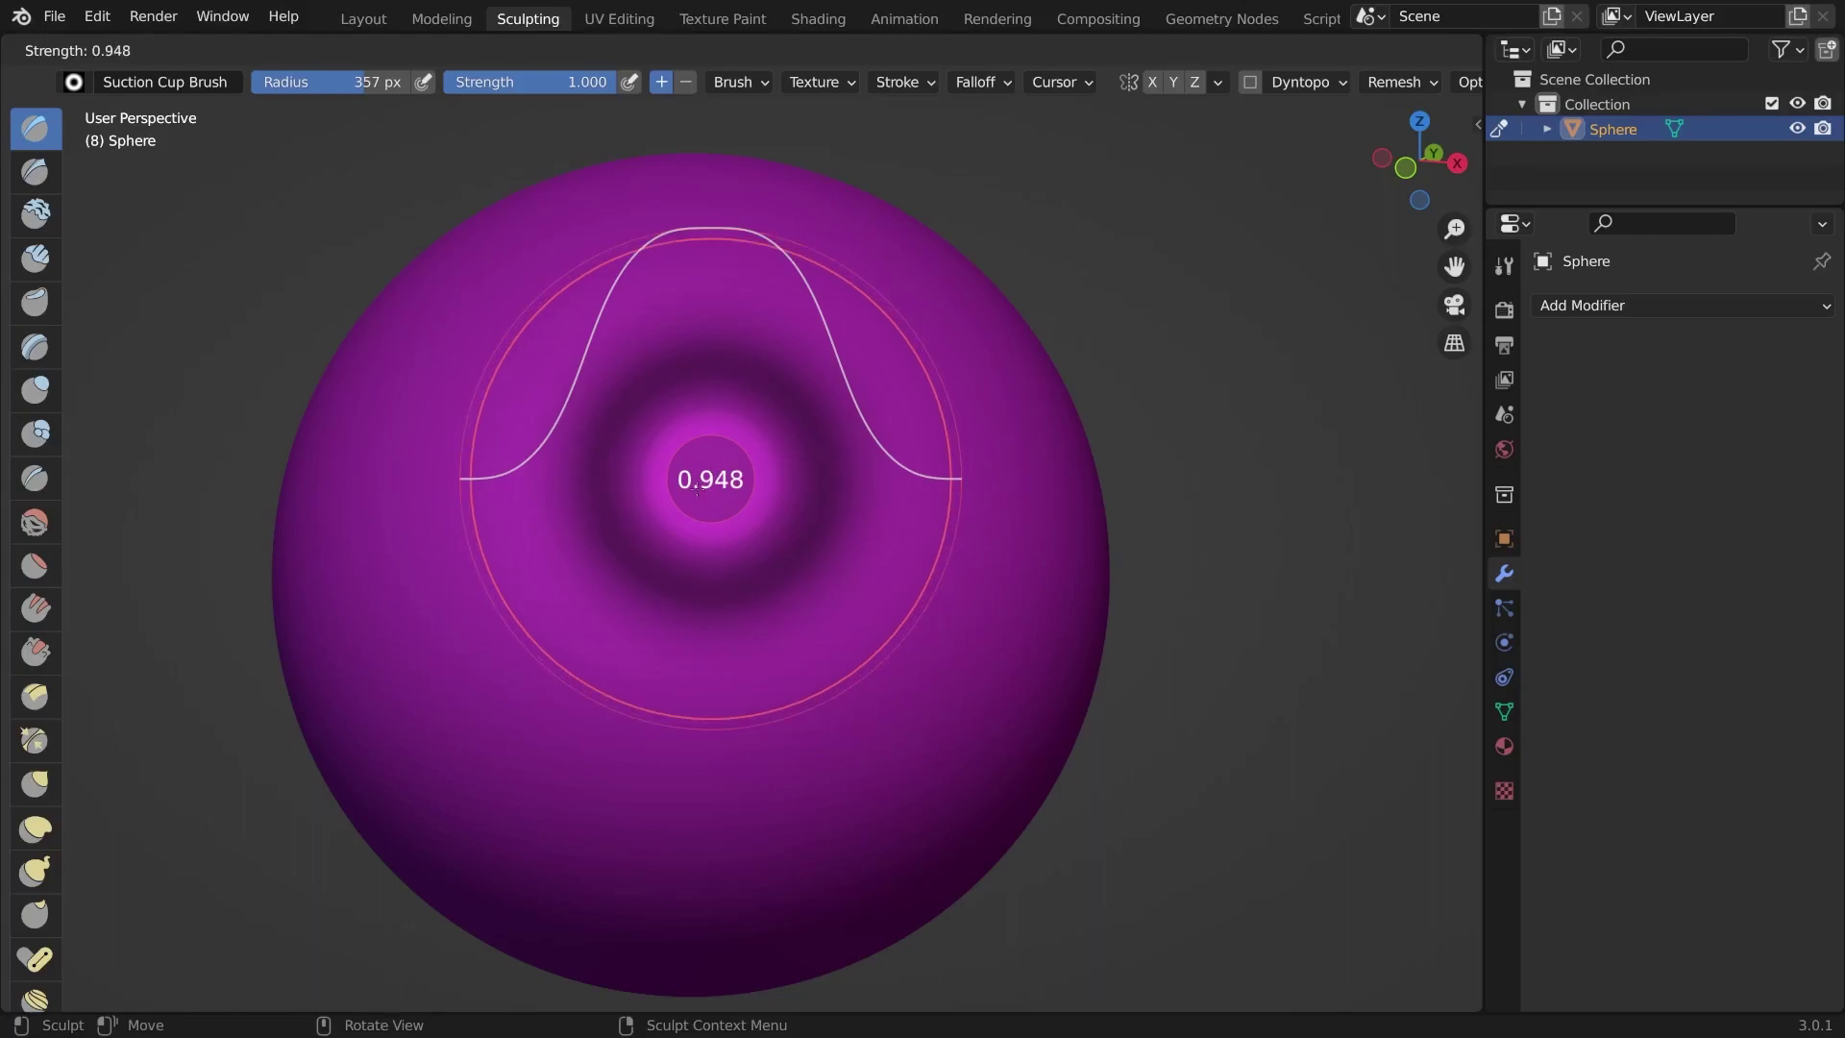
{"action": "left_click", "coordinate": [603, 469]}
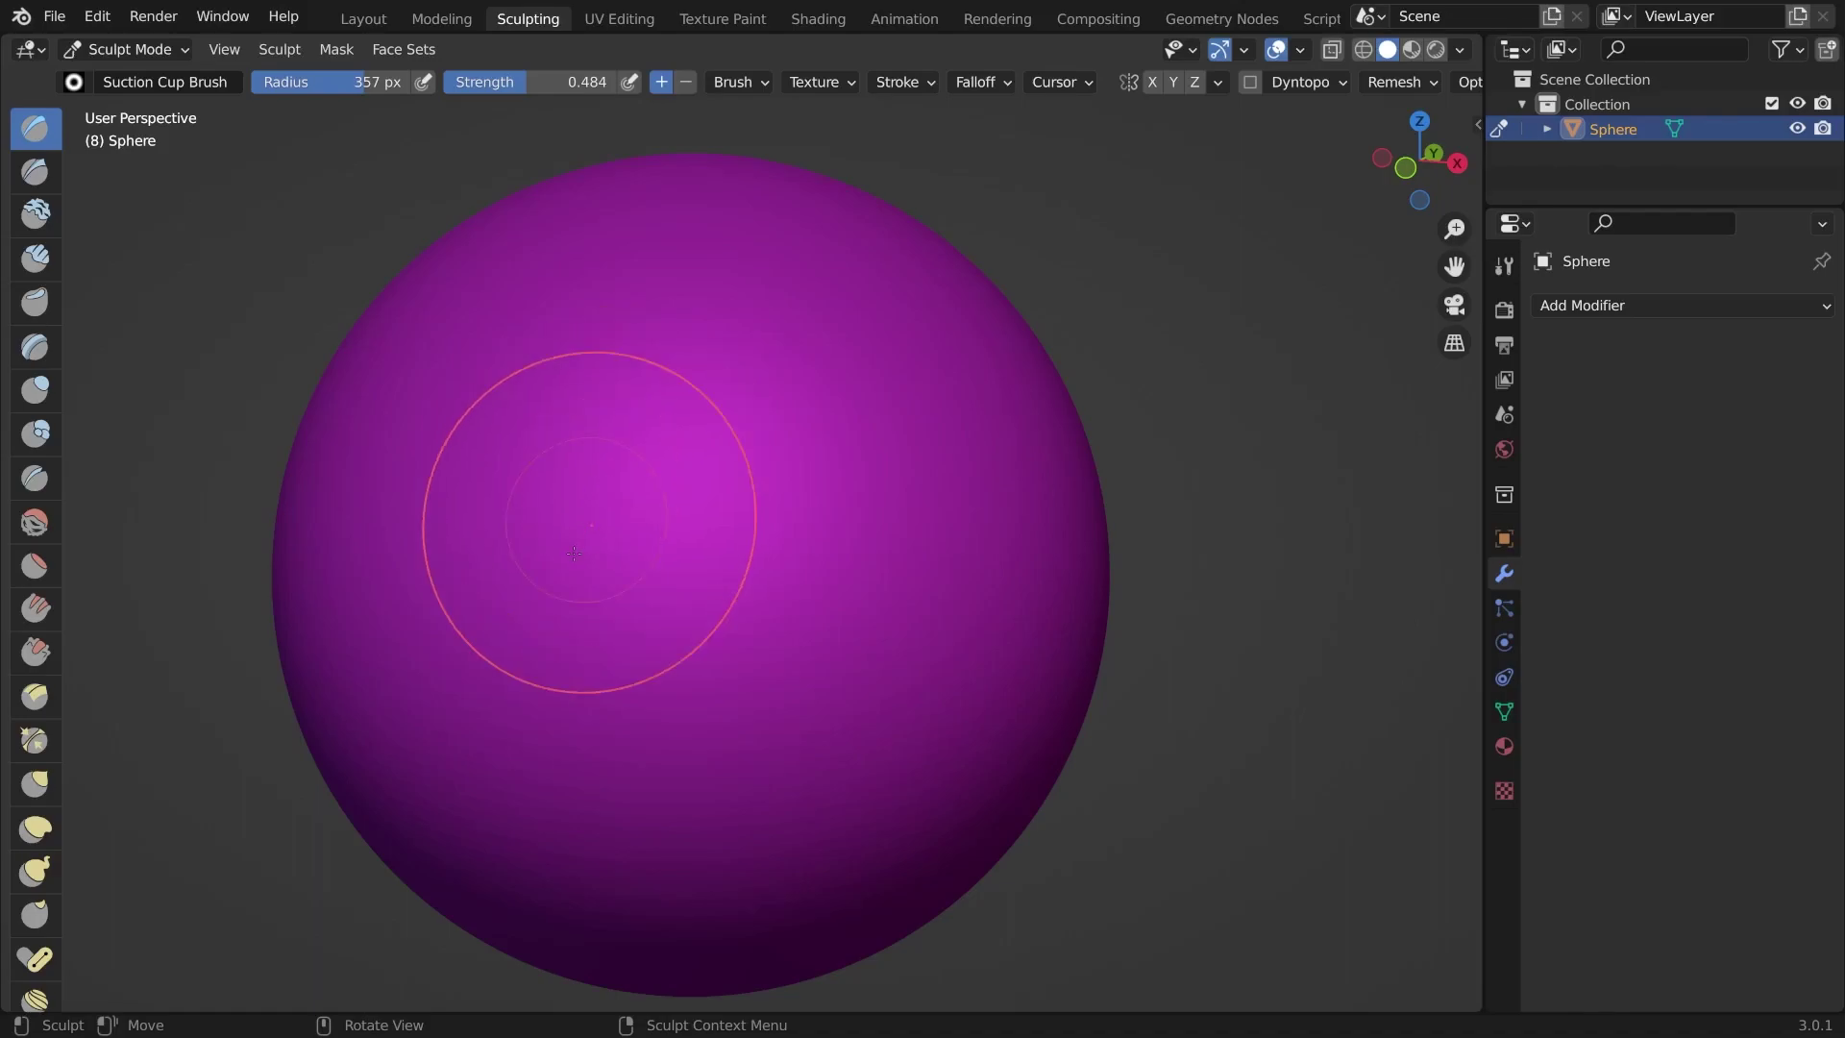
{"action": "left_click_drag", "start_coordinate": [620, 495], "coordinate": [778, 615]}
{"action": "mouse_move", "coordinate": [778, 615]}
{"action": "middle_mouse_down"}
{"action": "mouse_move", "coordinate": [890, 633]}
{"action": "mouse_move", "coordinate": [1019, 538]}
{"action": "mouse_move", "coordinate": [1057, 403]}
{"action": "middle_mouse_up"}
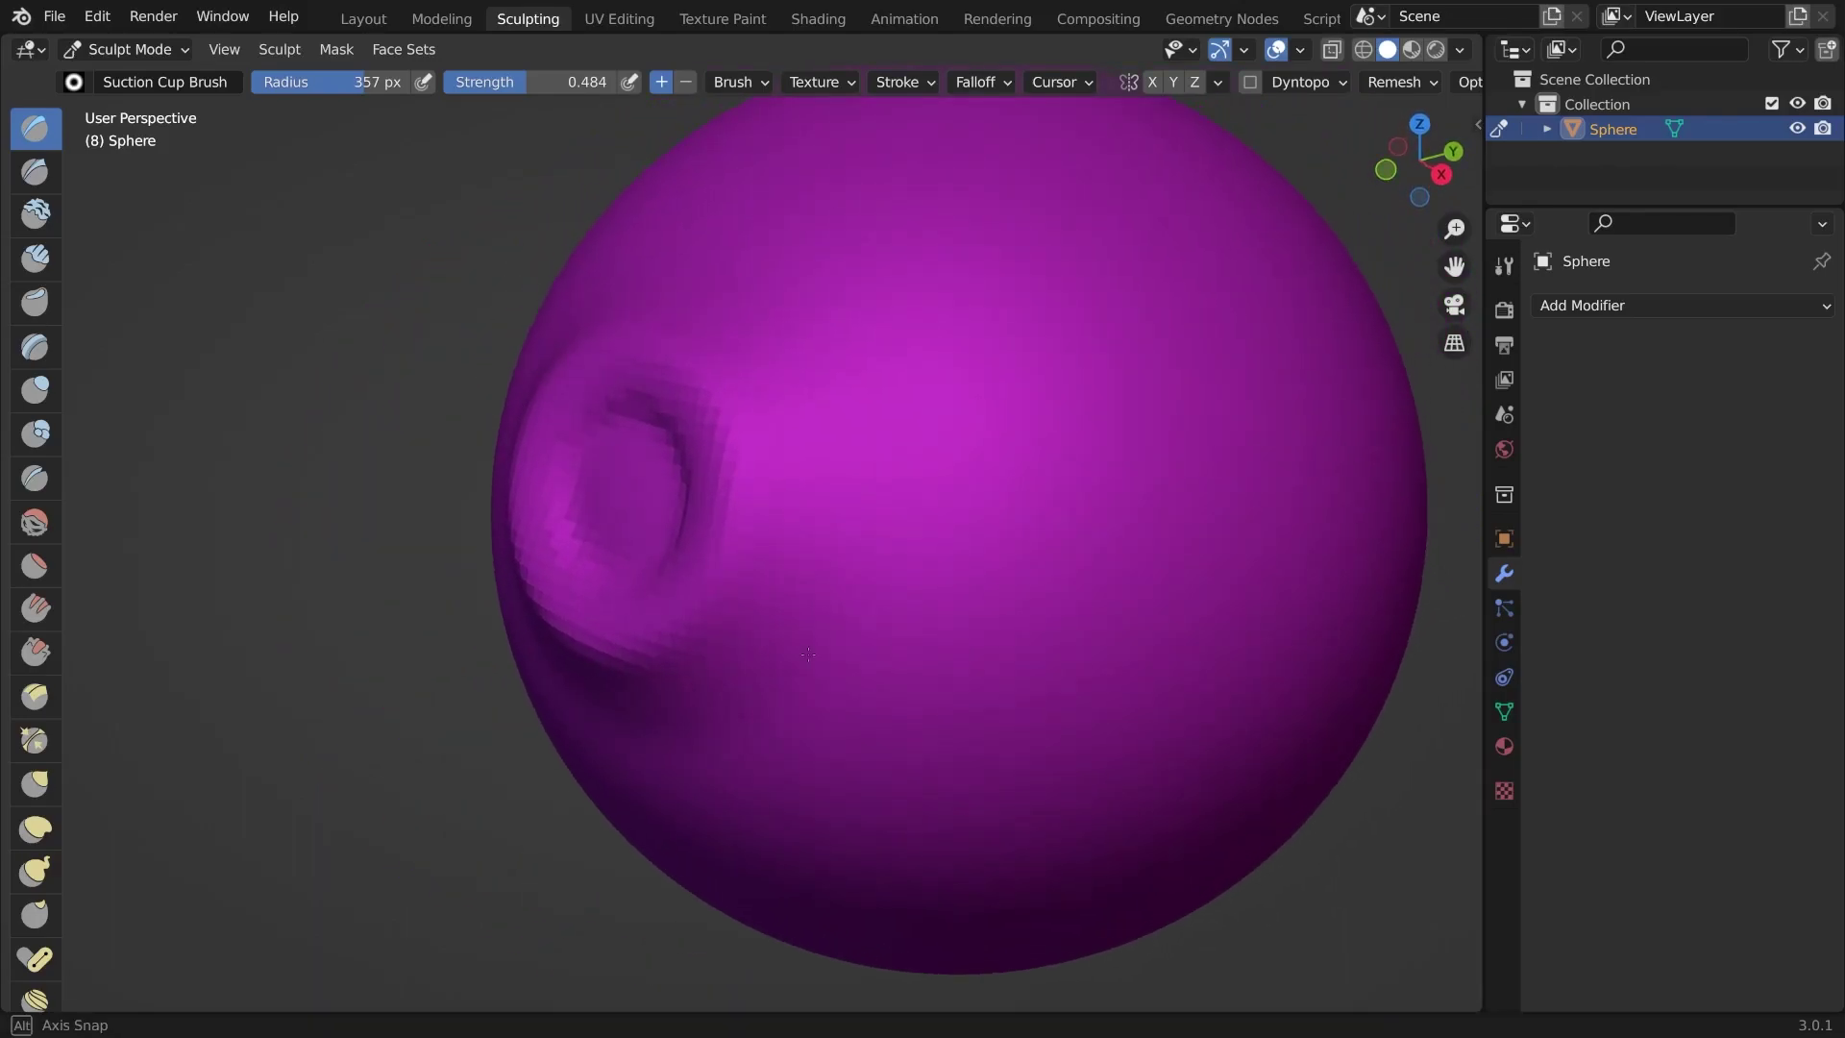
{"action": "left_click_drag", "start_coordinate": [1079, 362], "coordinate": [1221, 496]}
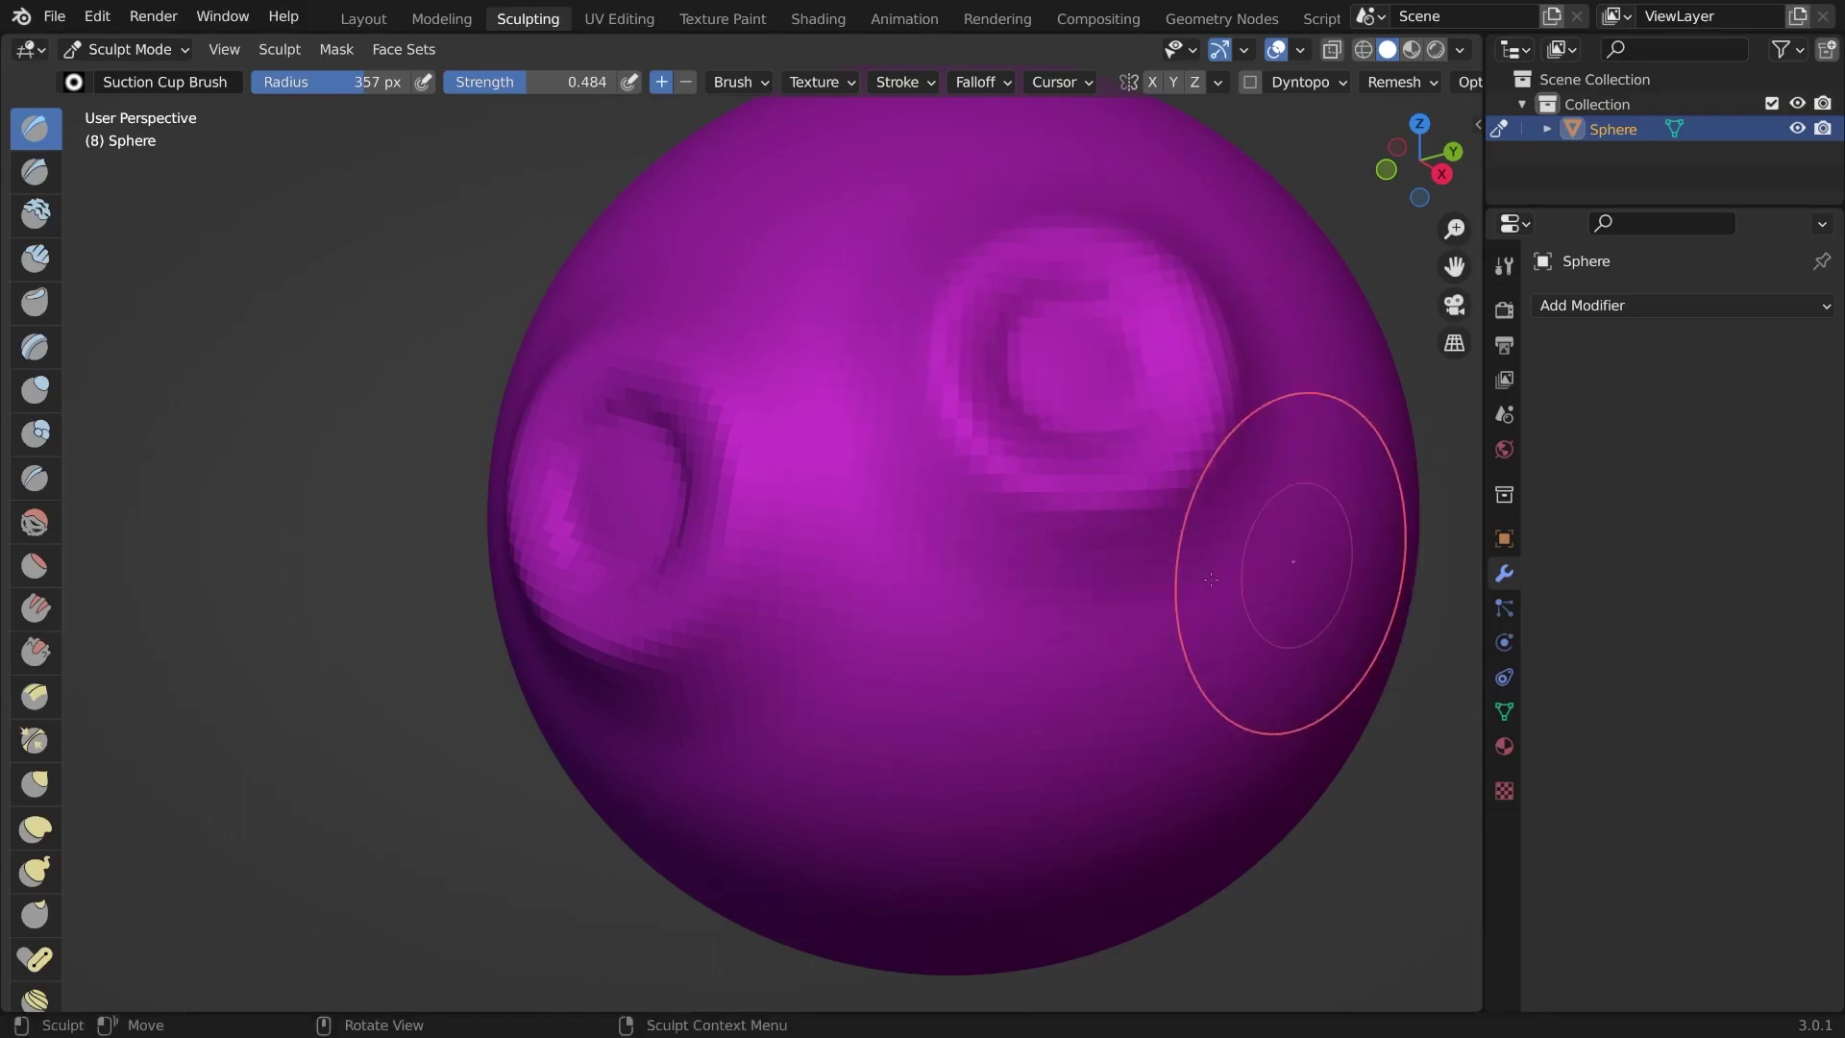
{"action": "scroll", "coordinate": [1201, 577], "scroll_direction": "down", "scroll_amount": 4}
{"action": "mouse_move", "coordinate": [1111, 576]}
{"action": "middle_mouse_down"}
{"action": "mouse_move", "coordinate": [1003, 709]}
{"action": "mouse_move", "coordinate": [1016, 647]}
{"action": "middle_mouse_up"}
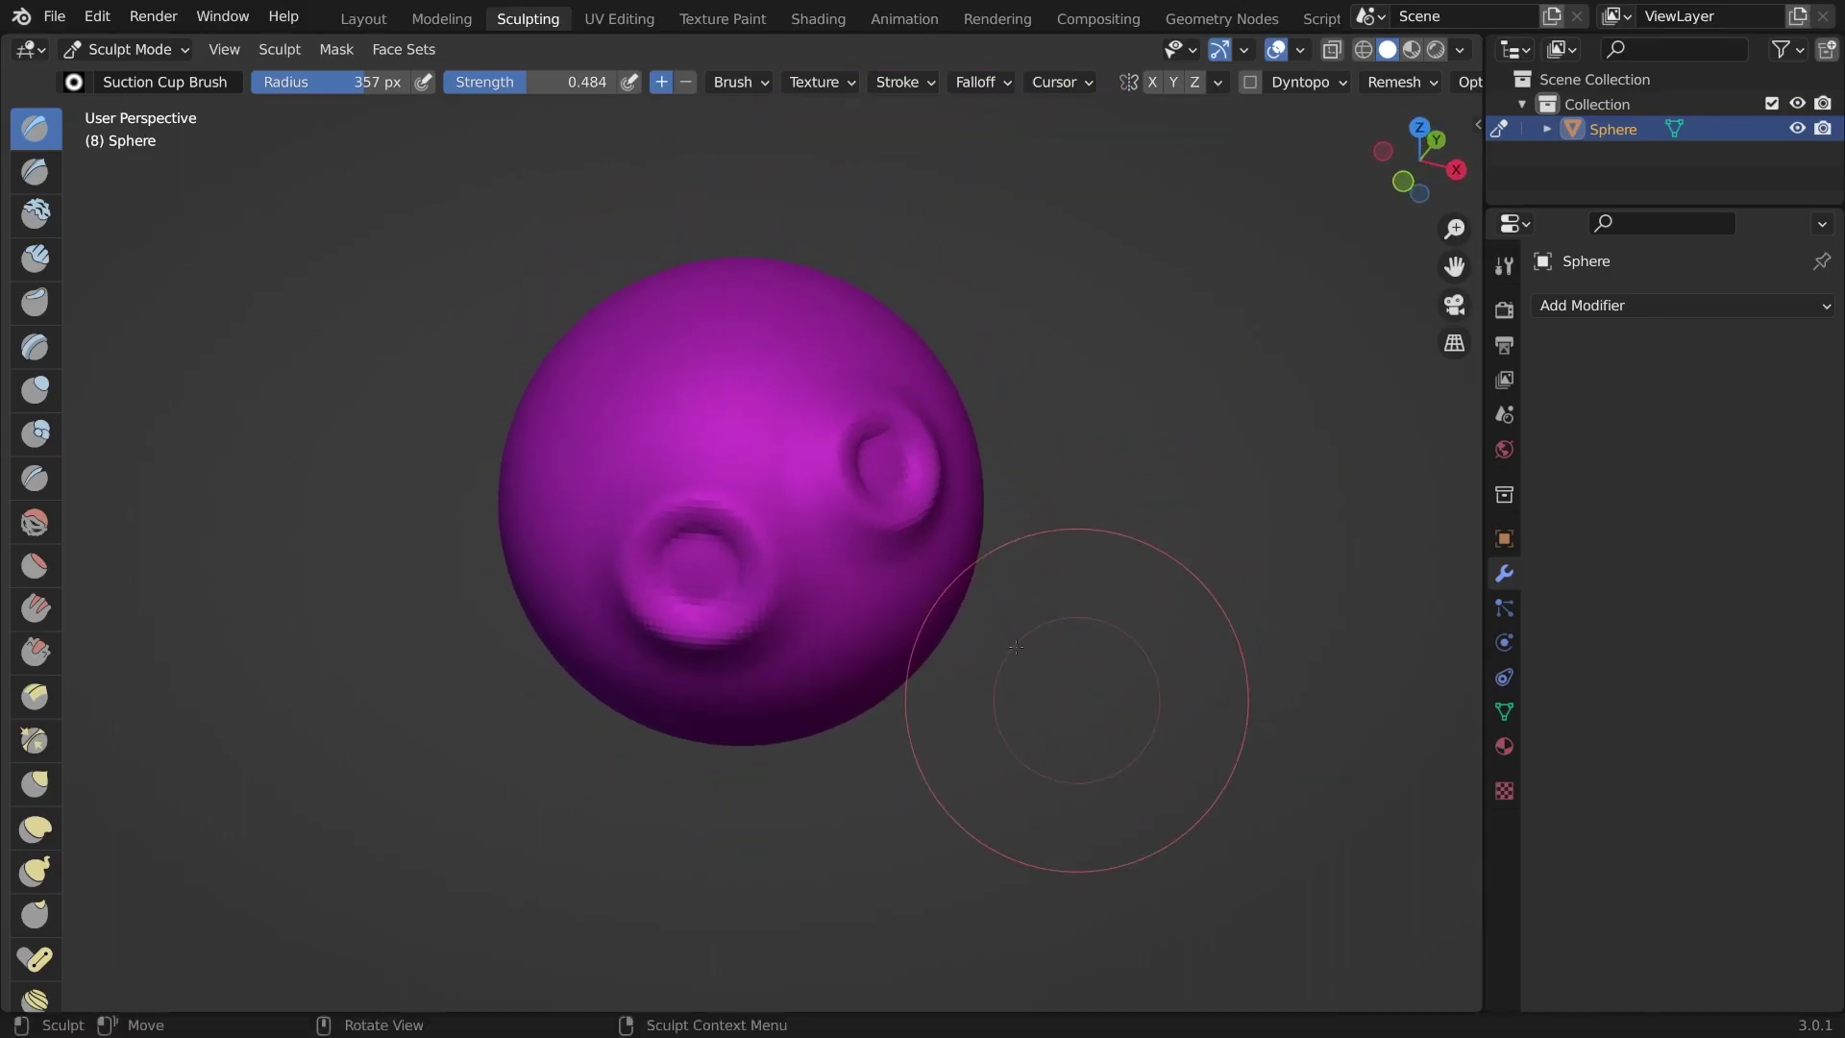
{"action": "scroll", "coordinate": [608, 351], "scroll_direction": "up", "scroll_amount": 4}
{"action": "scroll", "coordinate": [740, 372], "scroll_direction": "down", "scroll_amount": 3}
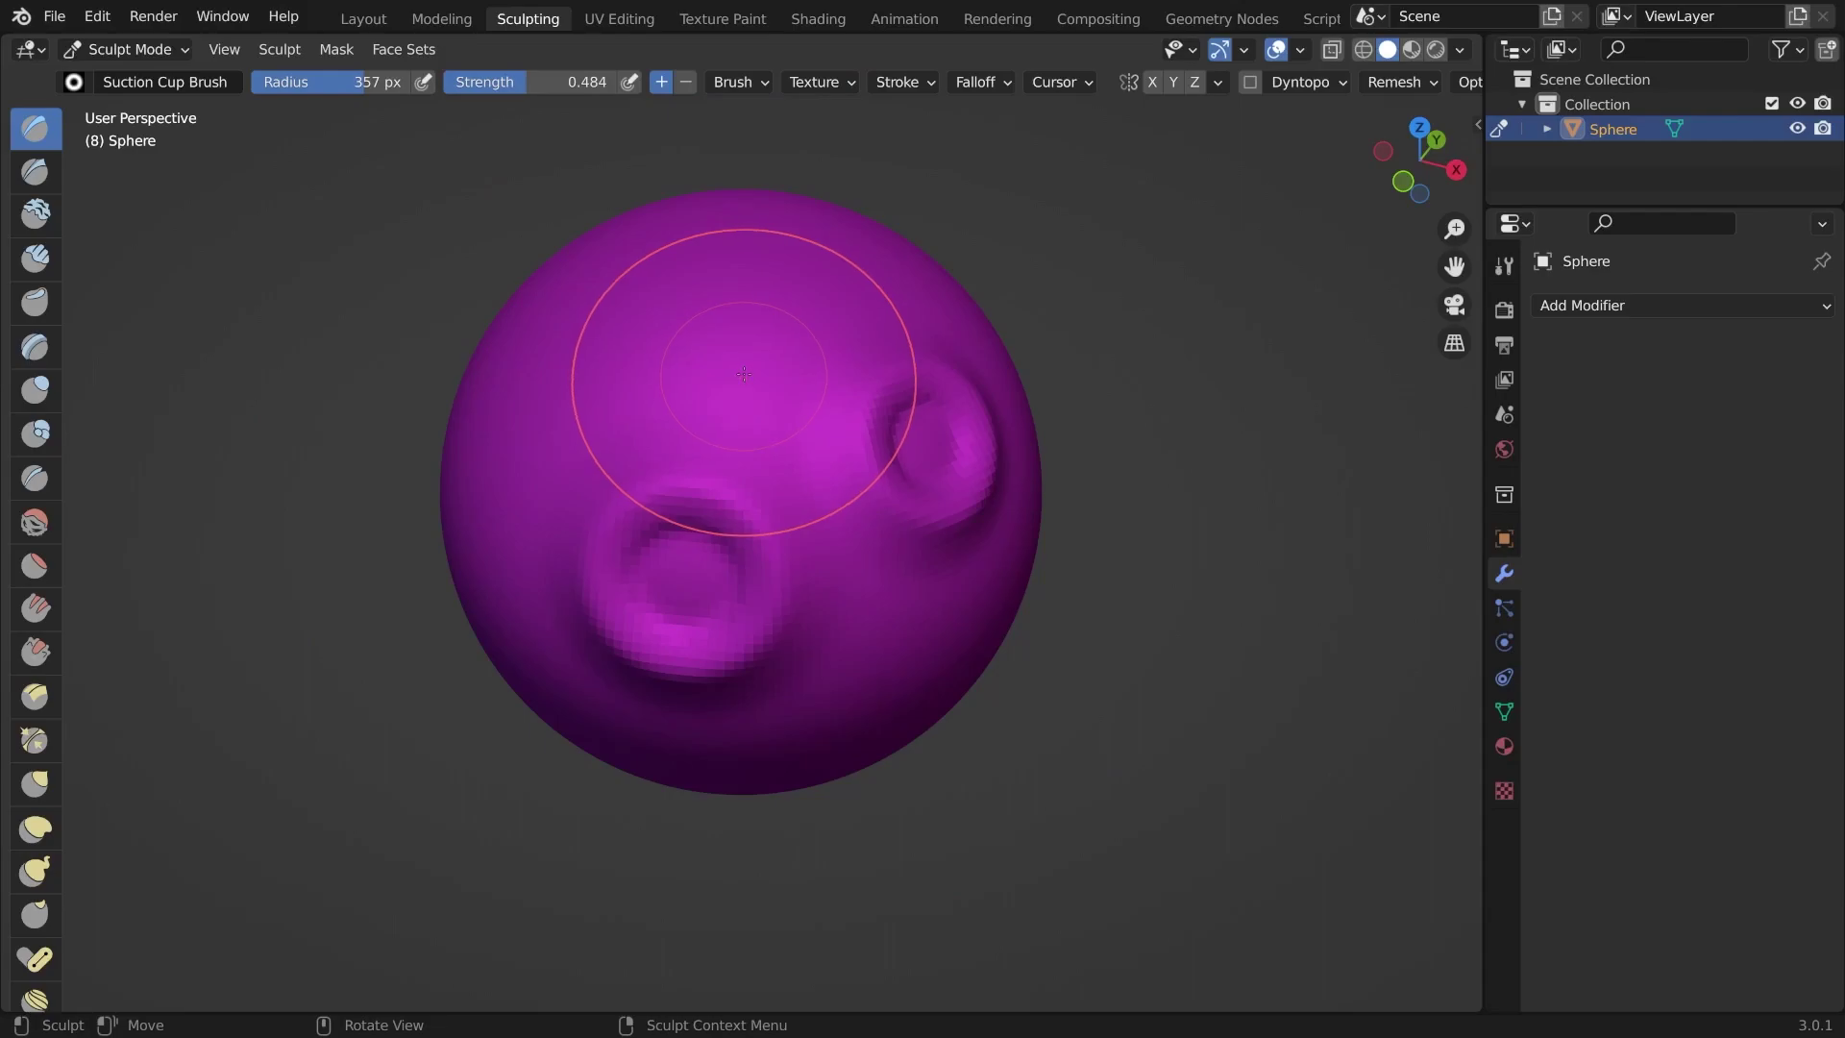
- Raise the brush strength to about 0.545 and sculpt a third suction cup on the sphere's upper front
{"action": "key", "text": "shift+f"}
{"action": "left_click", "coordinate": [761, 364]}
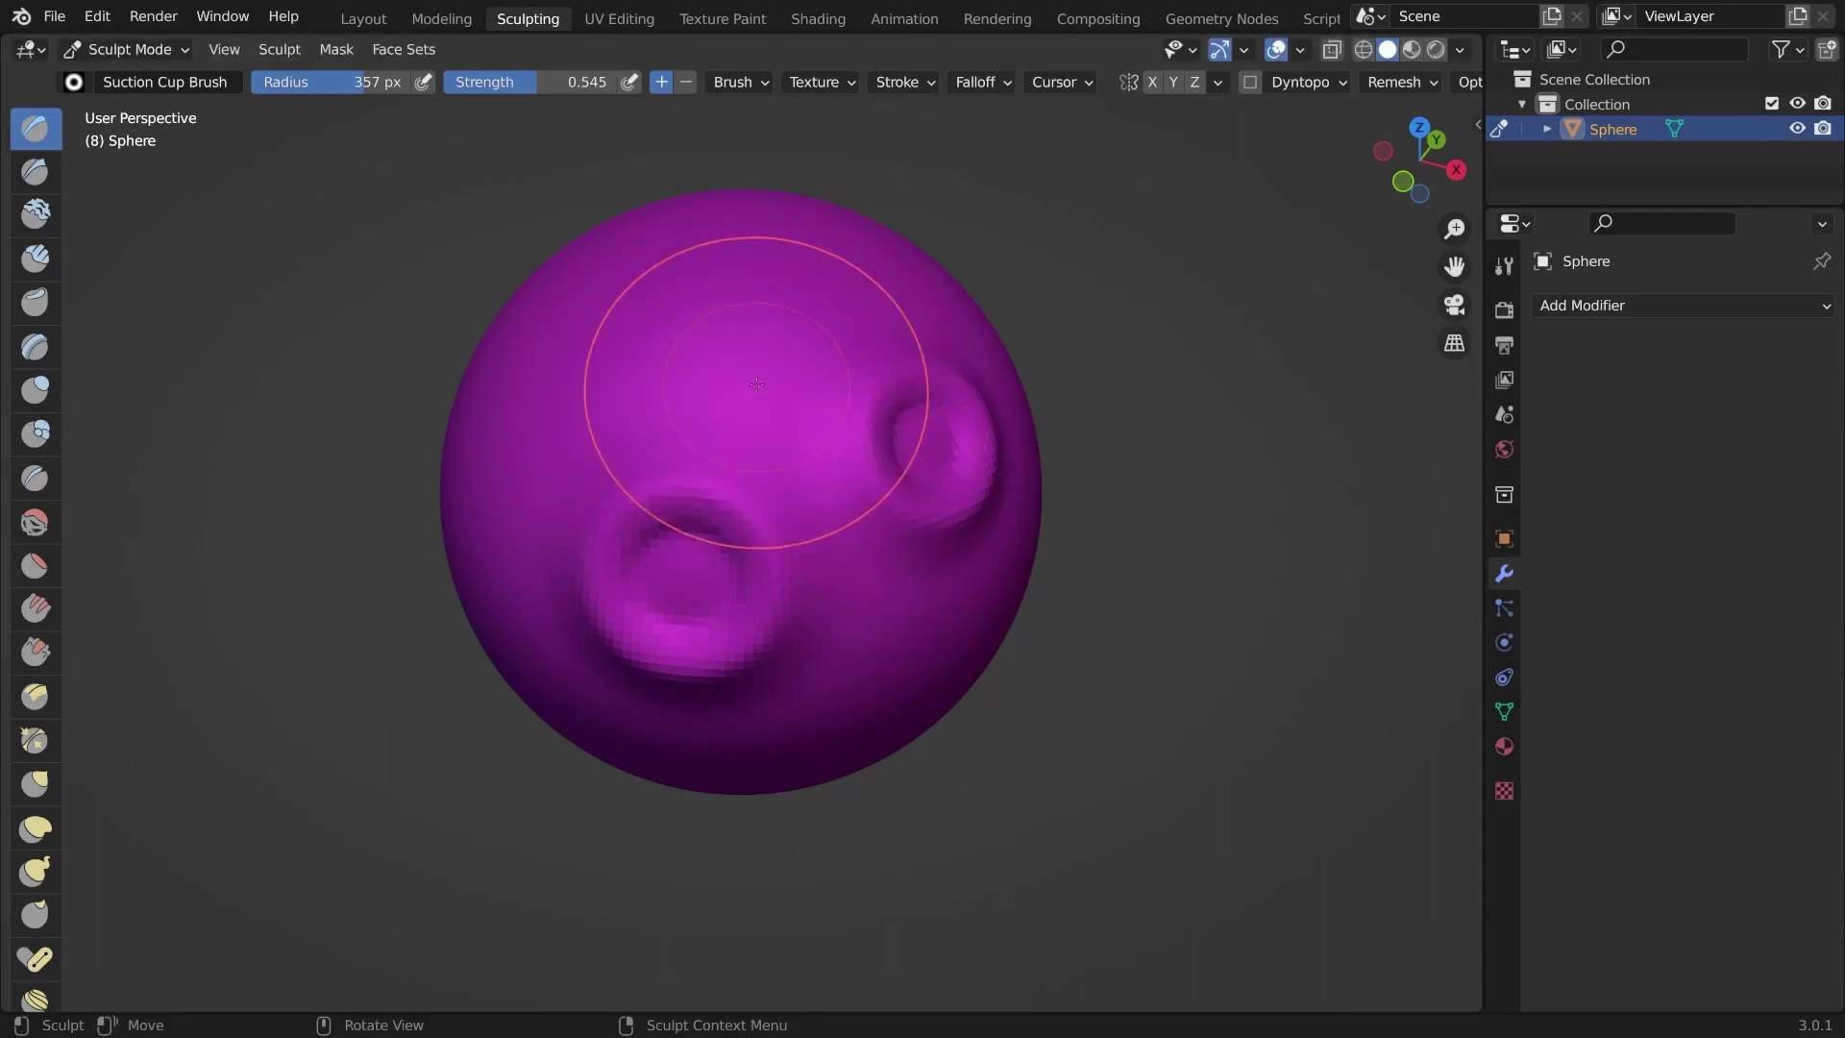
{"action": "mouse_move", "coordinate": [762, 363]}
{"action": "middle_mouse_down"}
{"action": "mouse_move", "coordinate": [677, 326]}
{"action": "mouse_move", "coordinate": [797, 471]}
{"action": "middle_mouse_up"}
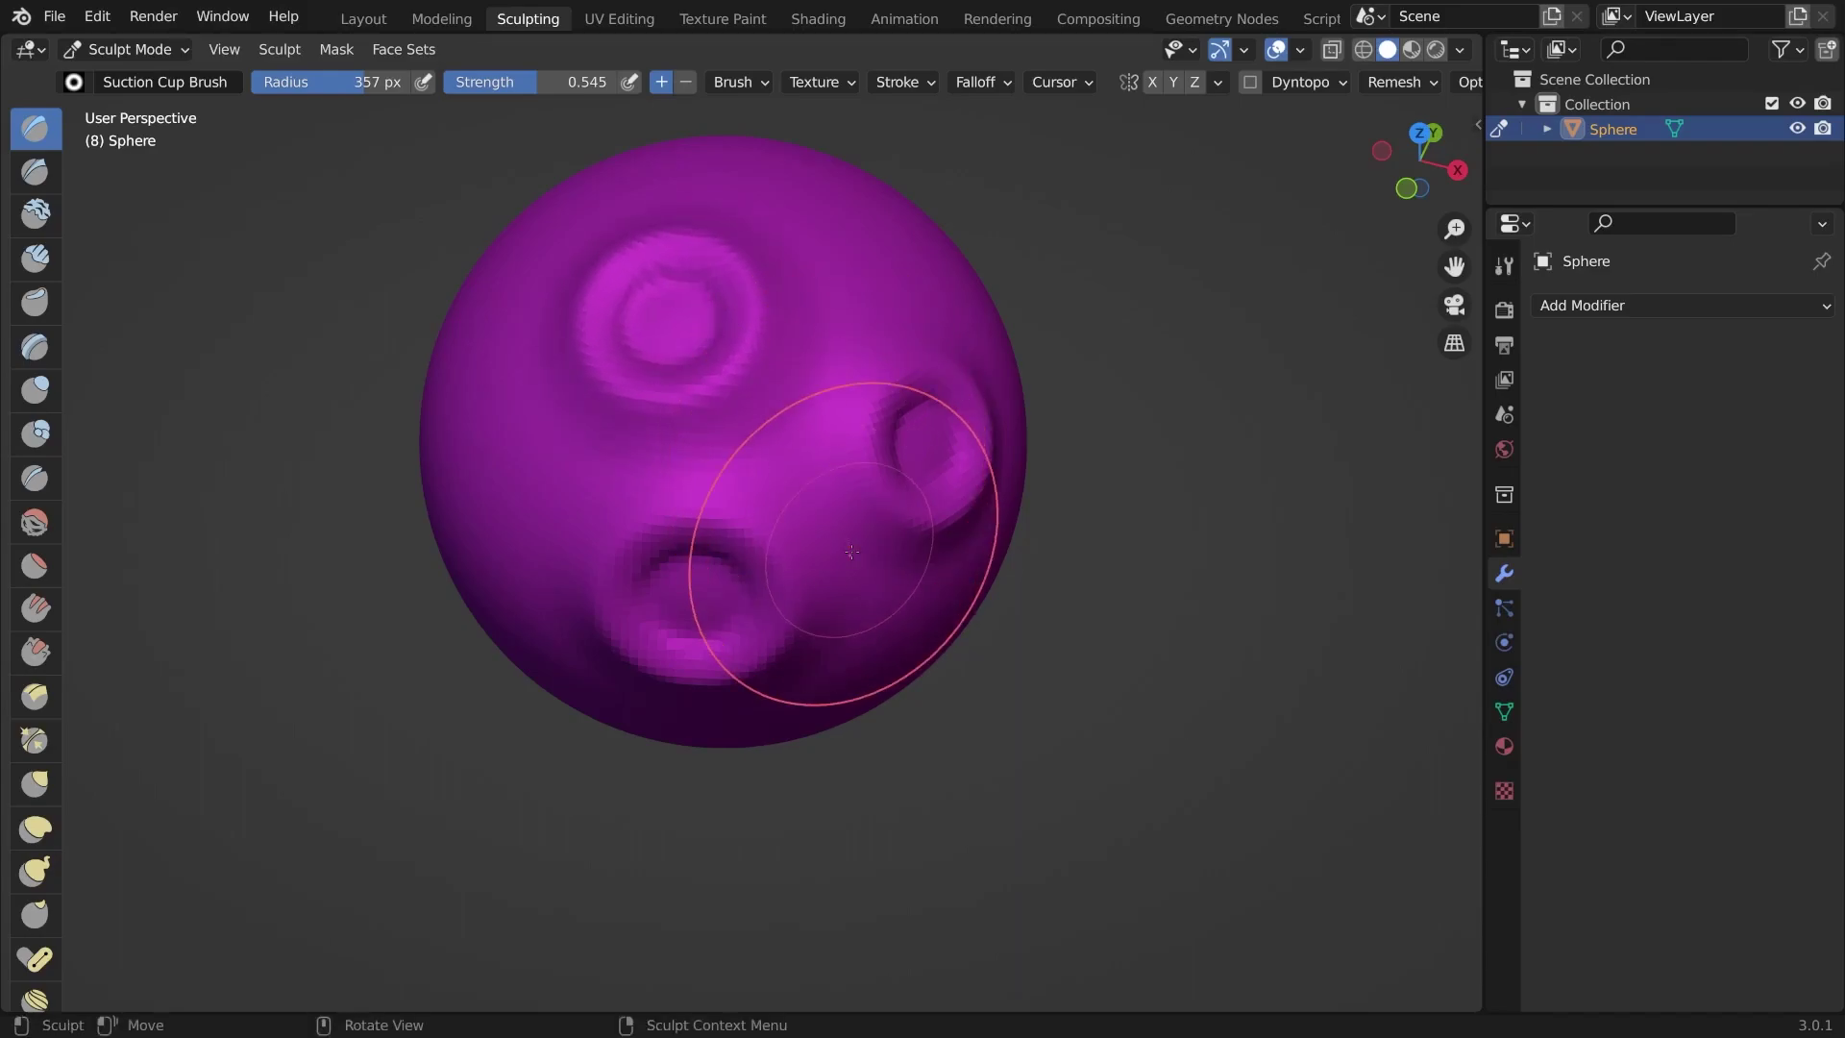
{"action": "scroll", "coordinate": [845, 556], "scroll_direction": "up", "scroll_amount": 2}
{"action": "mouse_move", "coordinate": [844, 556]}
{"action": "middle_mouse_down"}
{"action": "mouse_move", "coordinate": [691, 408]}
{"action": "mouse_move", "coordinate": [803, 536]}
{"action": "mouse_move", "coordinate": [732, 510]}
{"action": "middle_mouse_up"}
{"action": "scroll", "coordinate": [691, 407], "scroll_direction": "down", "scroll_amount": 2}
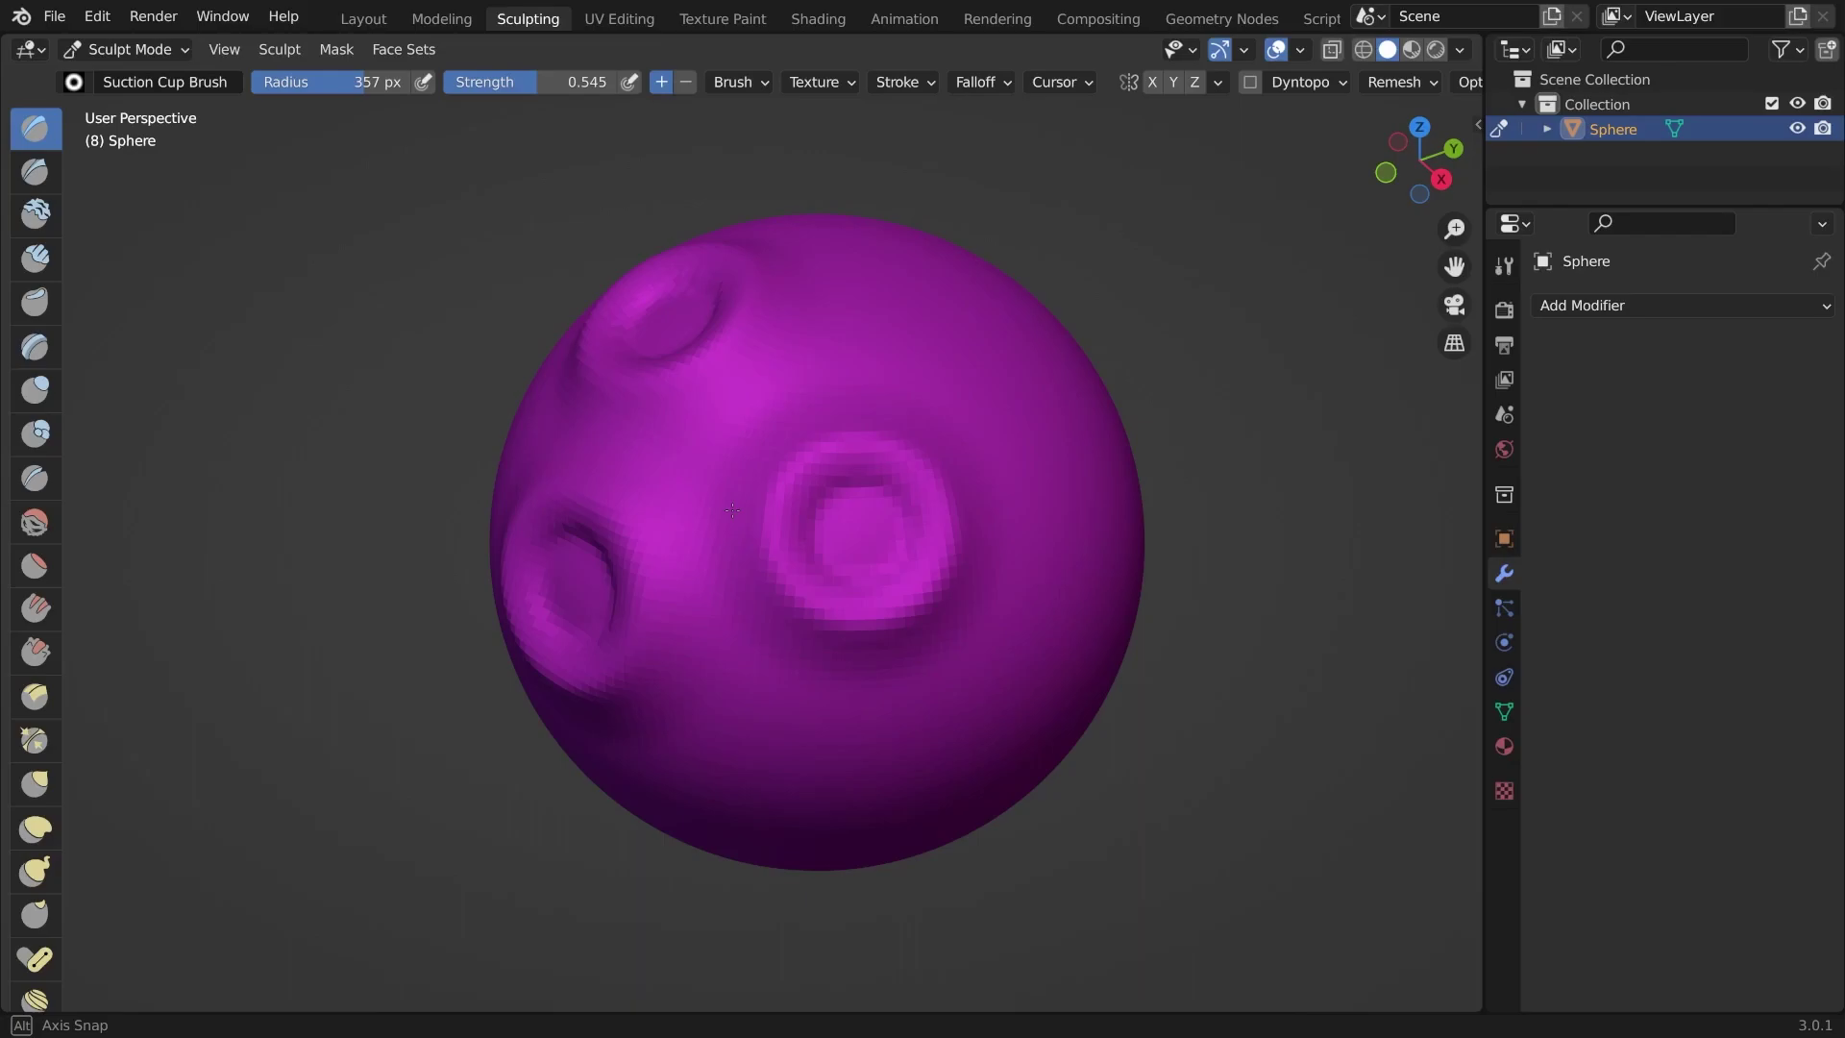
- Sculpt several more suction cups of varying sizes across the sphere's side, including one large cup near the bottom
{"action": "mouse_move", "coordinate": [1068, 492]}
{"action": "middle_mouse_down"}
{"action": "mouse_move", "coordinate": [1071, 519]}
{"action": "mouse_move", "coordinate": [1082, 507]}
{"action": "middle_mouse_up"}
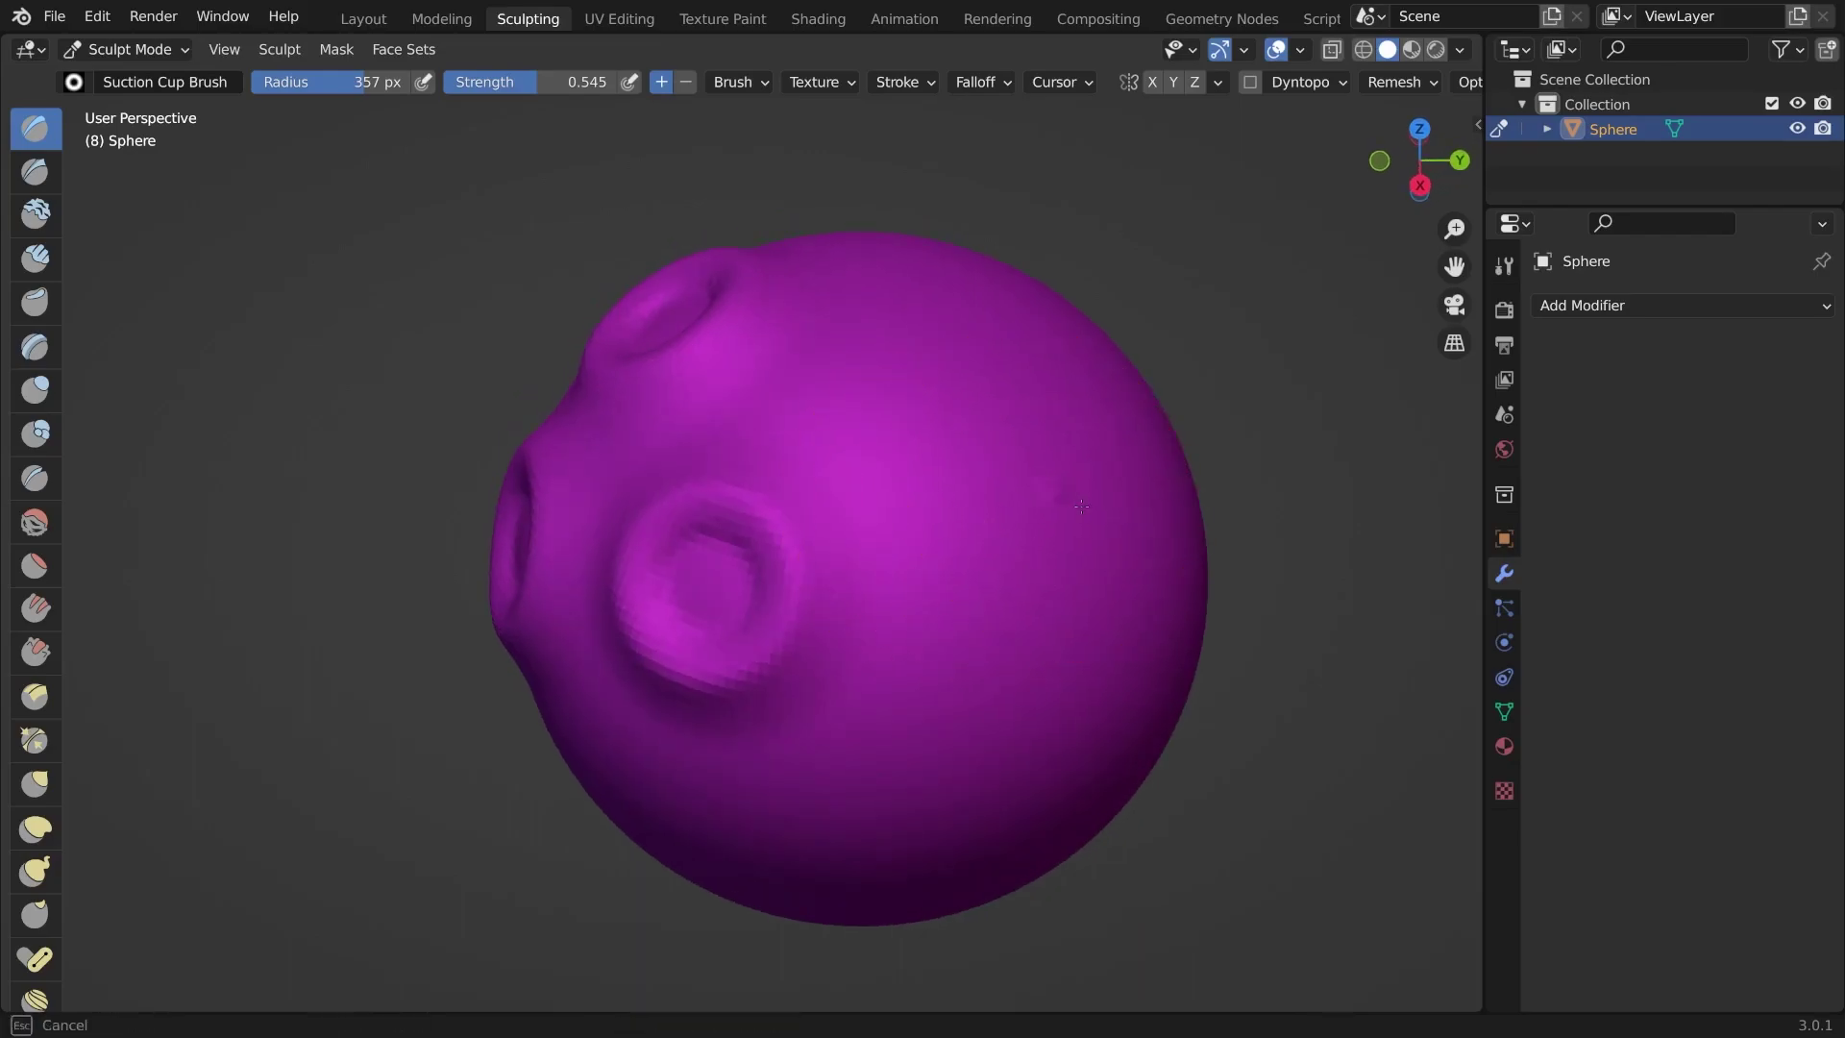
{"action": "middle_click_drag", "start_coordinate": [959, 644], "coordinate": [965, 658]}
{"action": "scroll", "coordinate": [968, 659], "scroll_direction": "down", "scroll_amount": 4}
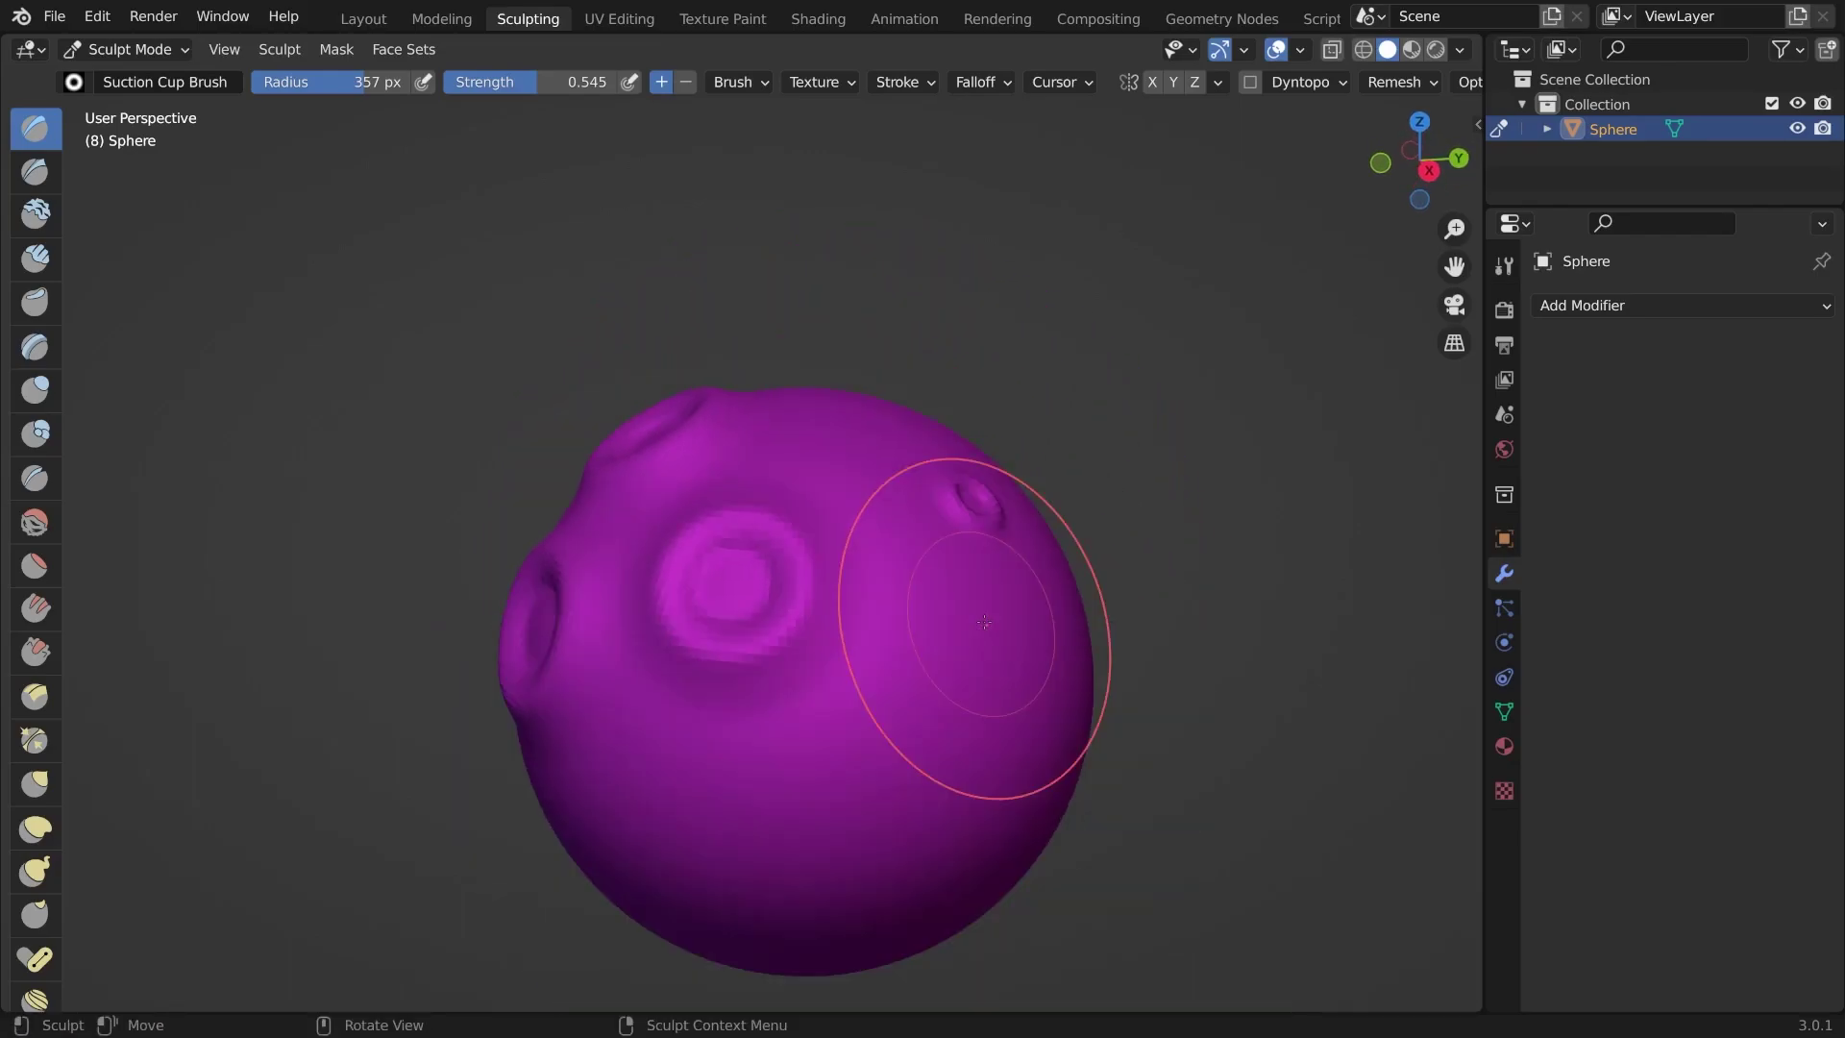
{"action": "middle_click_drag", "start_coordinate": [939, 807], "coordinate": [951, 652]}
{"action": "left_click_drag", "start_coordinate": [865, 588], "coordinate": [983, 713]}
{"action": "mouse_move", "coordinate": [676, 673]}
{"action": "middle_mouse_down"}
{"action": "mouse_move", "coordinate": [652, 701]}
{"action": "mouse_move", "coordinate": [766, 531]}
{"action": "mouse_move", "coordinate": [628, 775]}
{"action": "middle_mouse_up"}
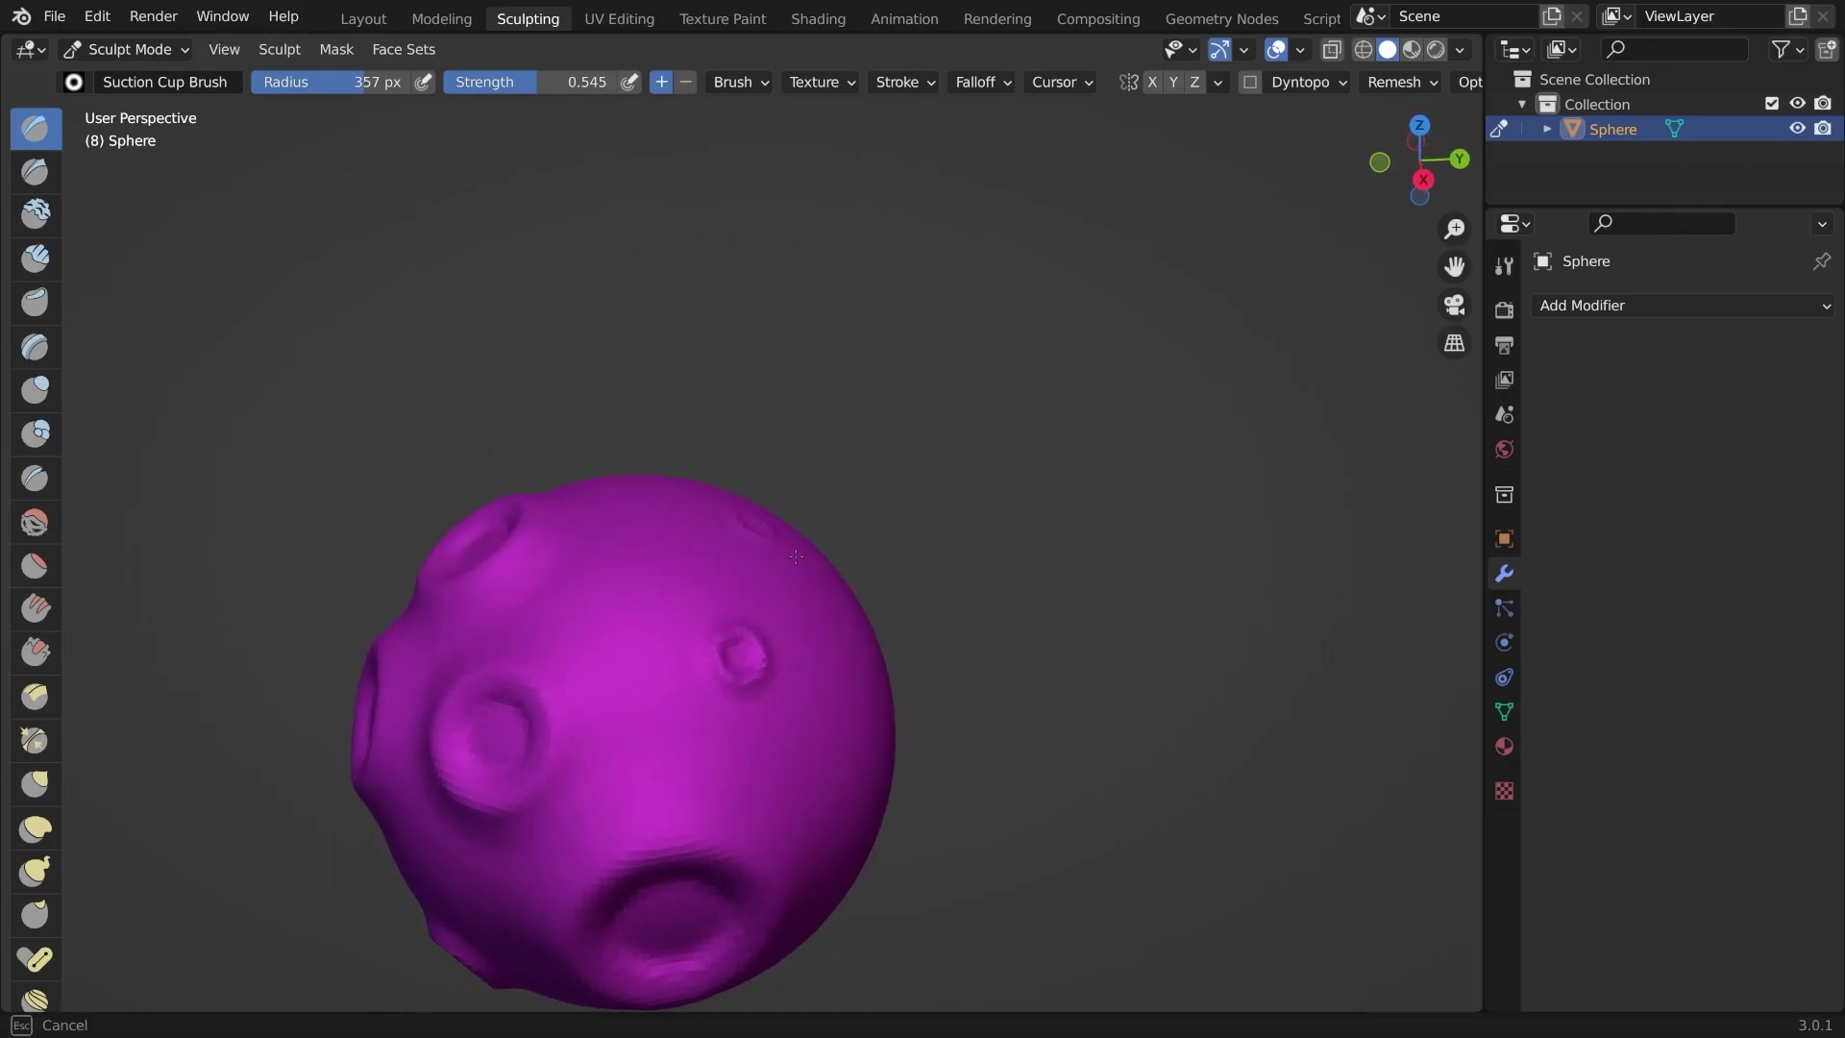
{"action": "middle_click_drag", "start_coordinate": [754, 630], "coordinate": [788, 538]}
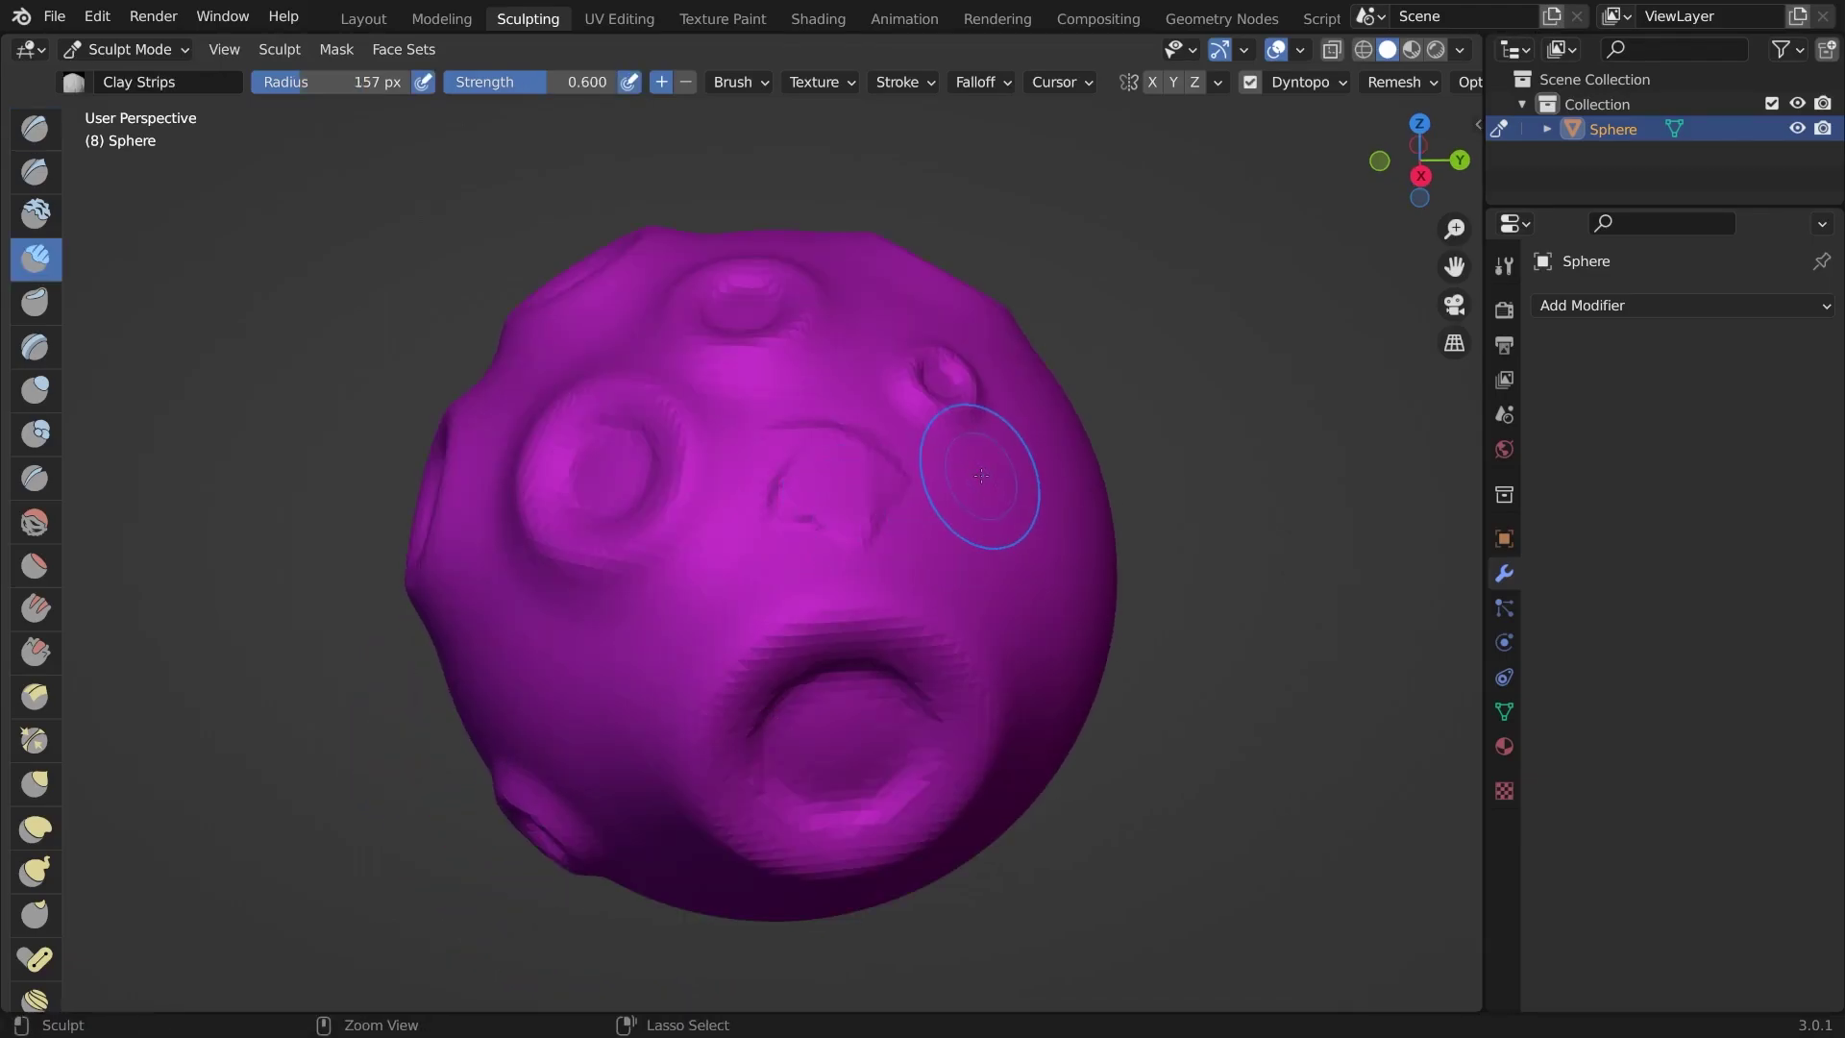
- Undo the Clay Strips stroke and try the brush again between the suction cups with Dyntopo at 3.14 px detail size
{"action": "key", "text": "ctrl+z"}
{"action": "left_click", "coordinate": [1300, 85]}
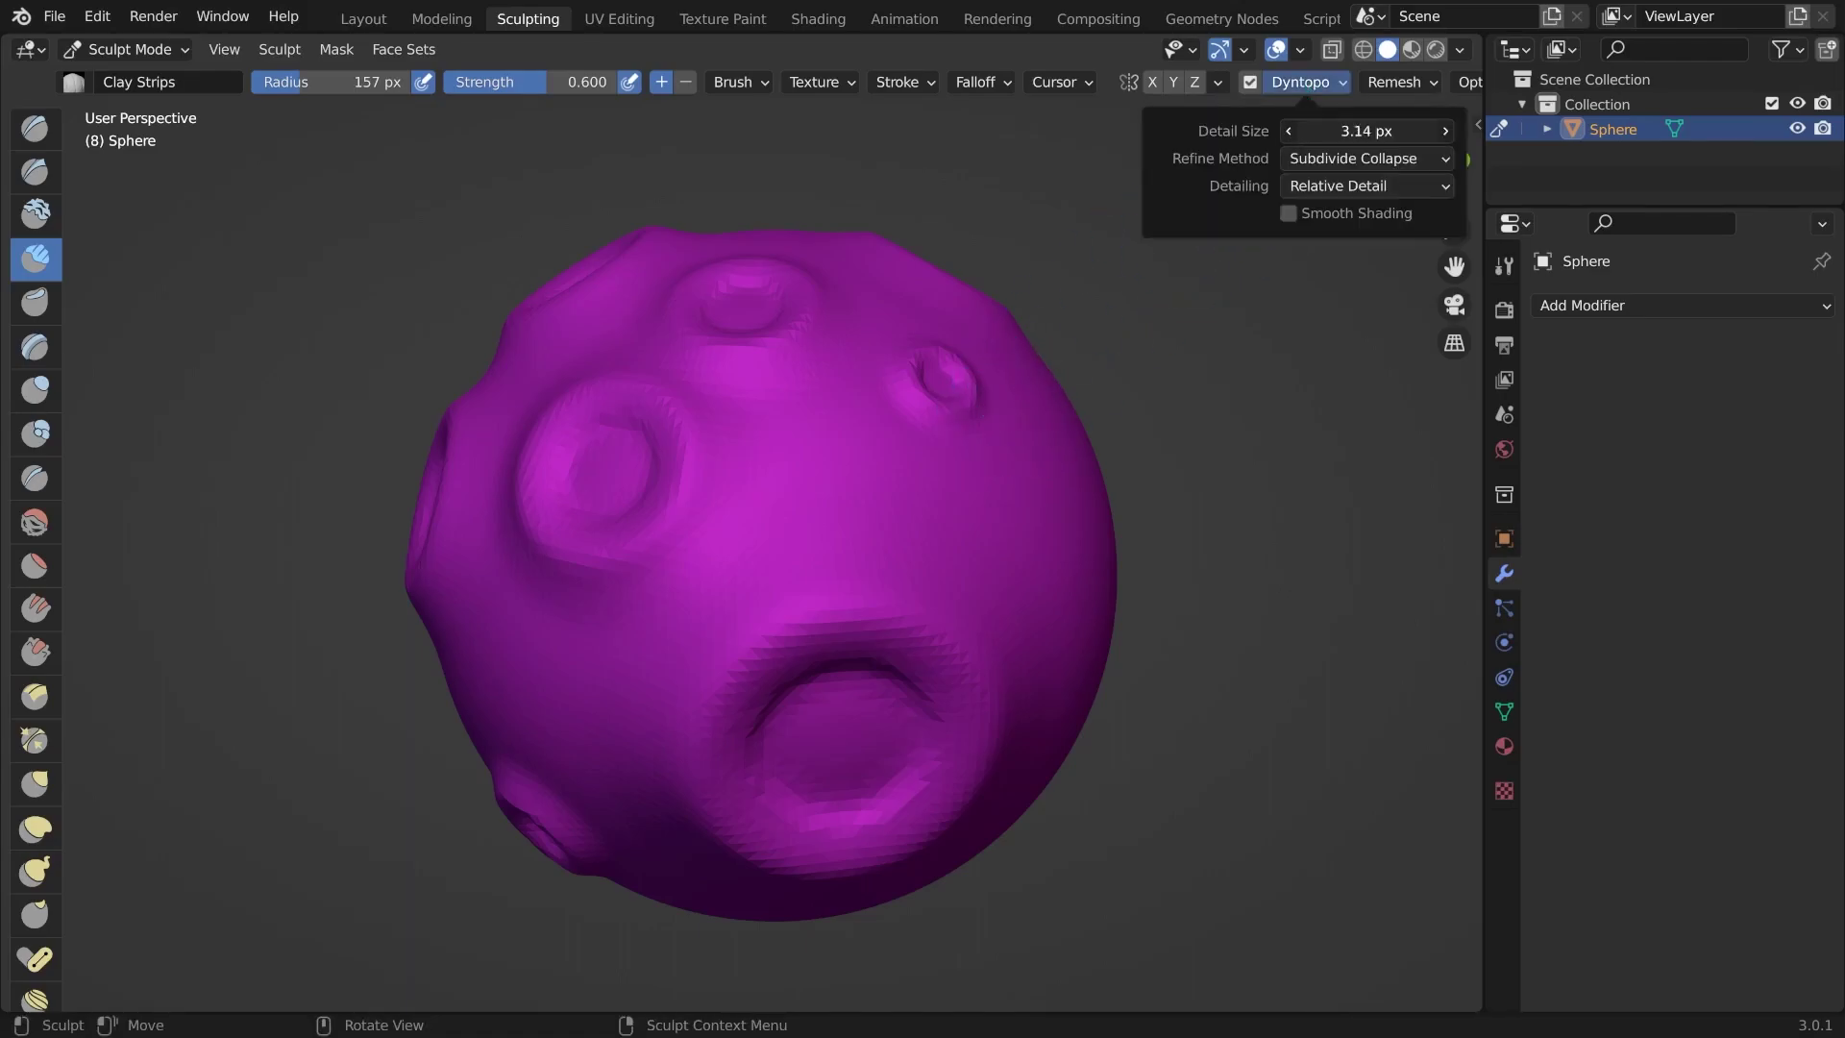
{"action": "left_click", "coordinate": [801, 517]}
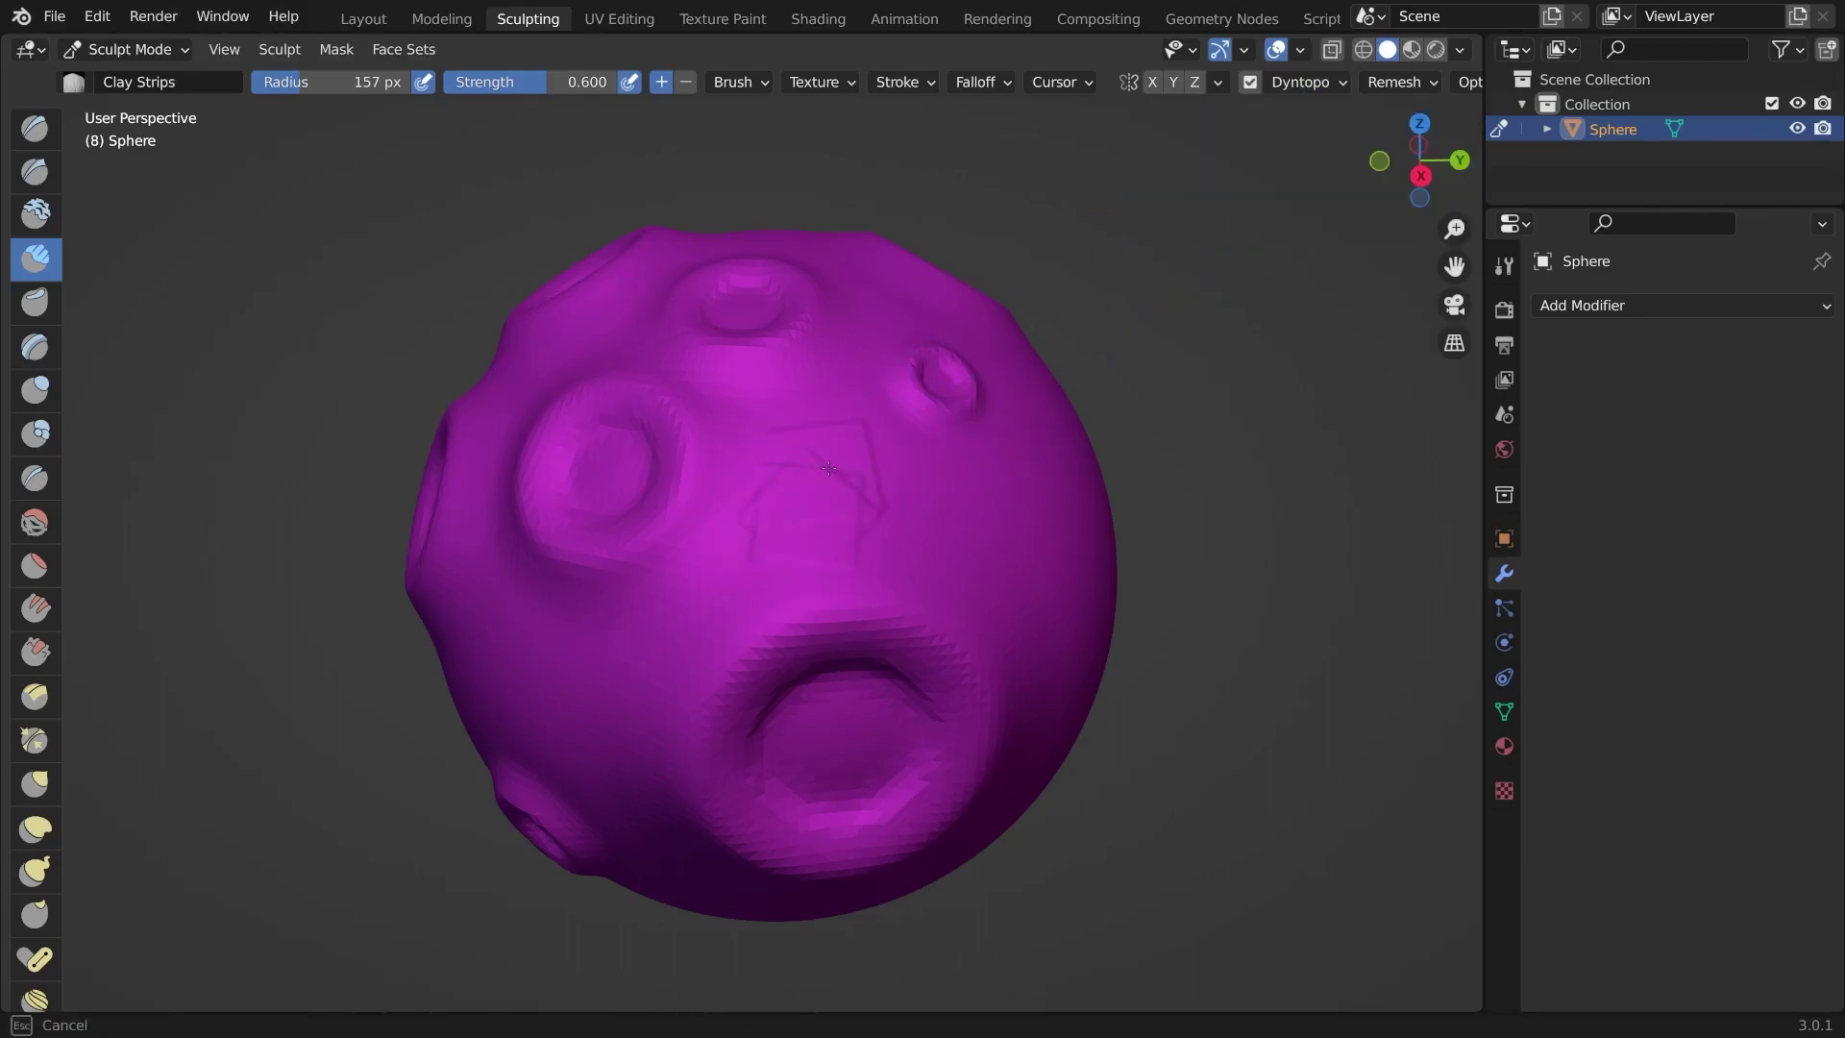
{"action": "left_click_drag", "start_coordinate": [763, 503], "coordinate": [763, 503]}
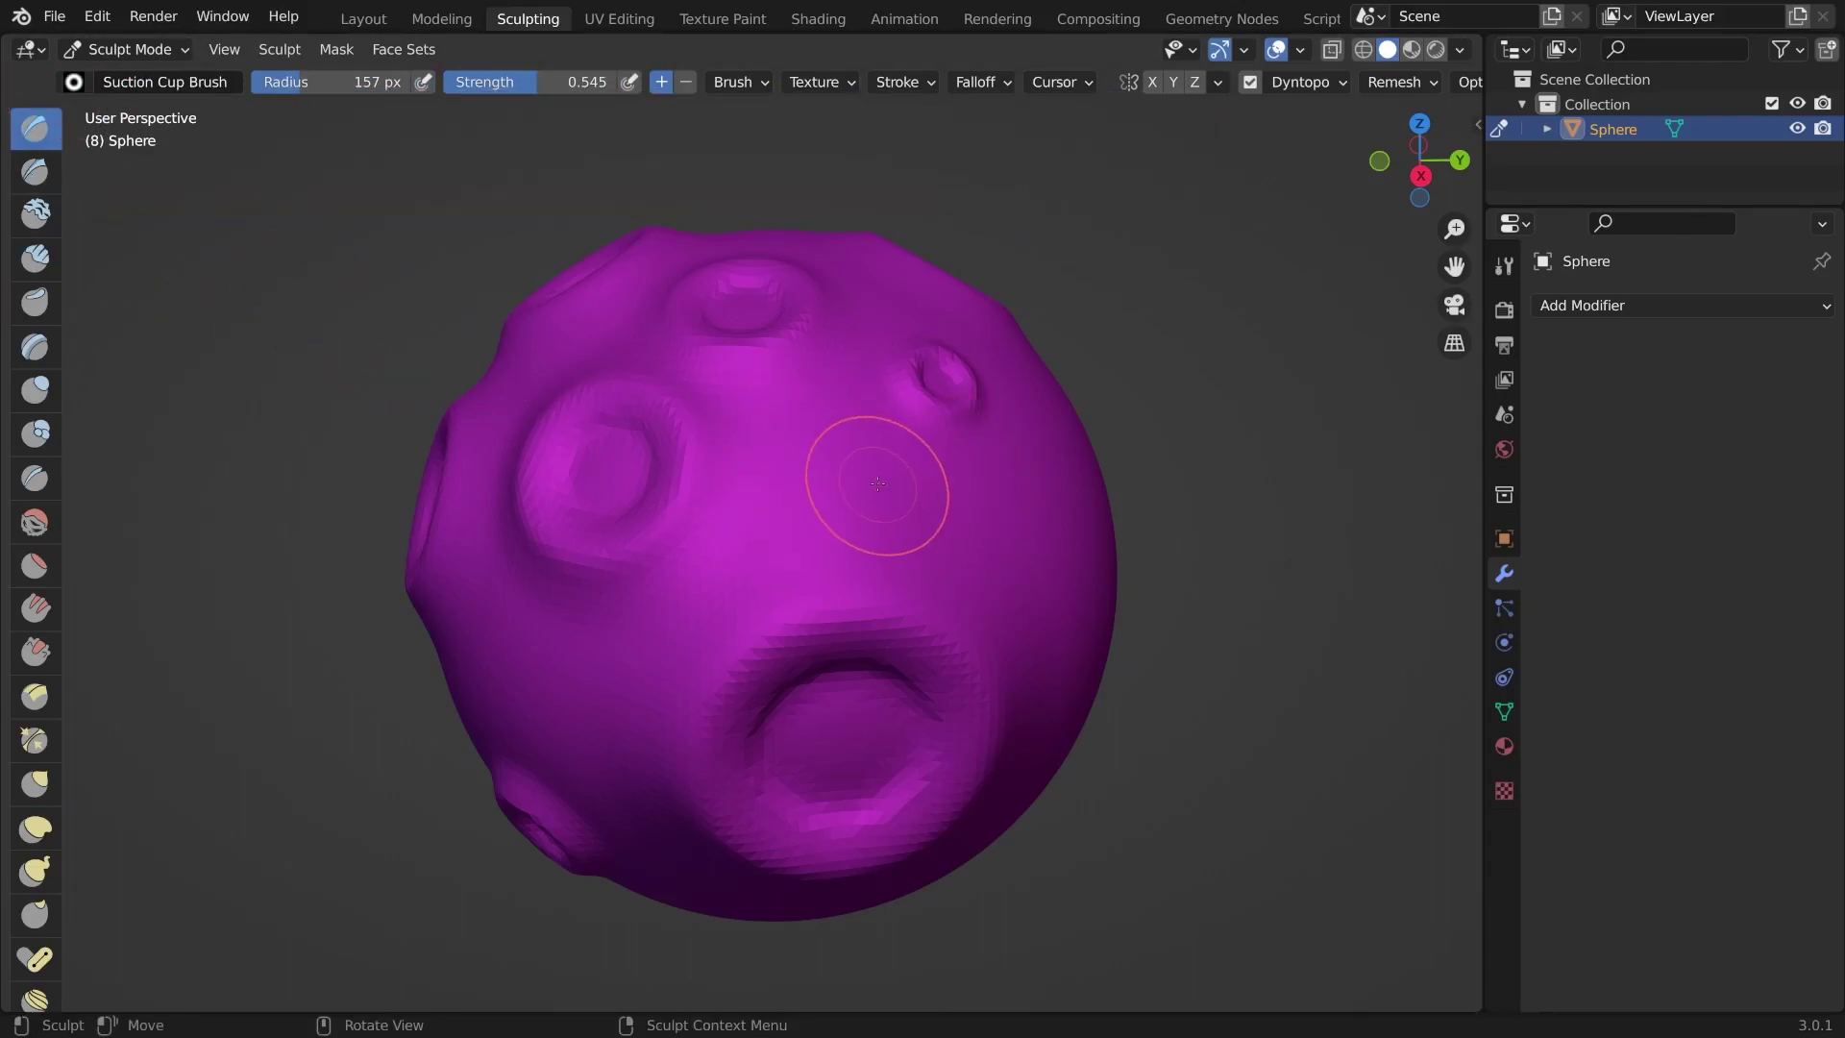
- Set the Suction Cup Brush radius to 230 px and sculpt a smooth medium-sized cup between the existing ones with Dyntopo enabled
{"action": "key", "text": "f"}
{"action": "left_click", "coordinate": [837, 484]}
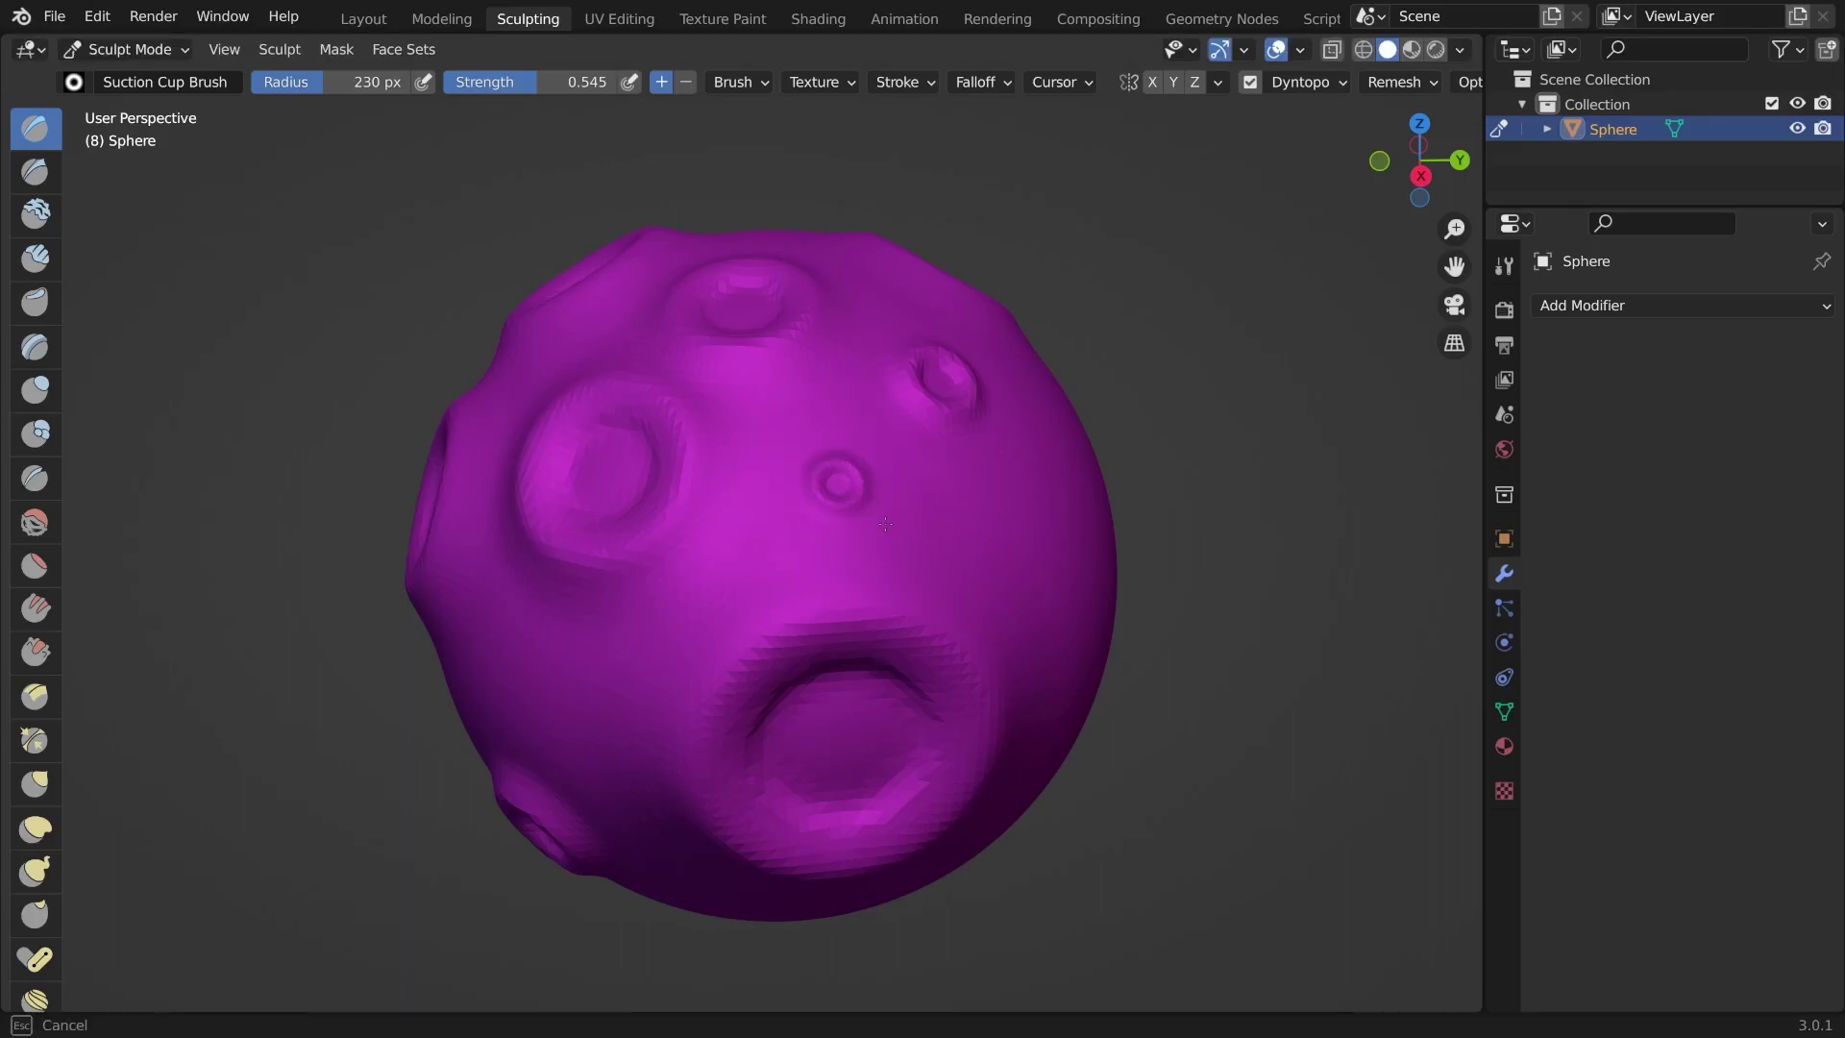
{"action": "left_click_drag", "start_coordinate": [885, 523], "coordinate": [939, 566]}
{"action": "scroll", "coordinate": [976, 568], "scroll_direction": "up", "scroll_amount": 4}
{"action": "scroll", "coordinate": [976, 568], "scroll_direction": "down", "scroll_amount": 2}
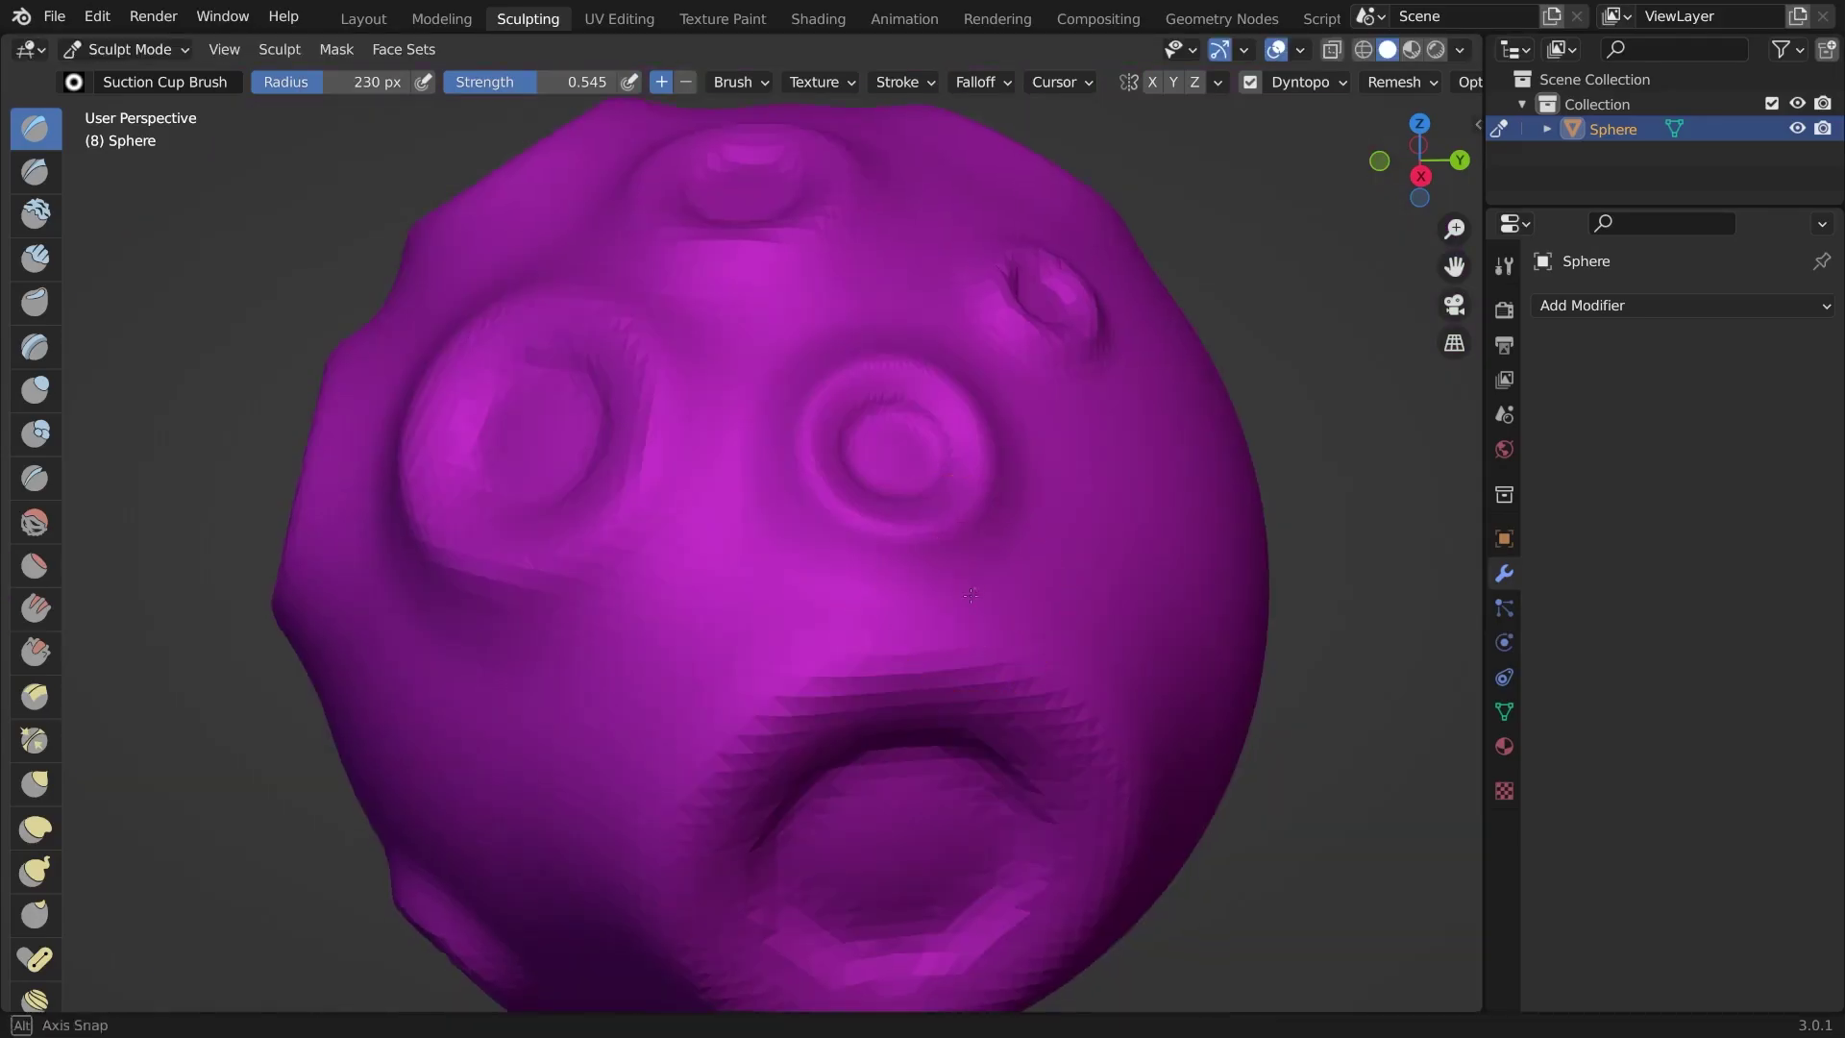
- Show the 3D viewport's sidebar with the Suction Cup Brush settings
{"action": "mouse_move", "coordinate": [976, 568]}
{"action": "middle_mouse_down"}
{"action": "mouse_move", "coordinate": [977, 622]}
{"action": "mouse_move", "coordinate": [1029, 620]}
{"action": "mouse_move", "coordinate": [1292, 812]}
{"action": "middle_mouse_up"}
{"action": "scroll", "coordinate": [1029, 620], "scroll_direction": "down", "scroll_amount": 3}
{"action": "key", "text": "n"}
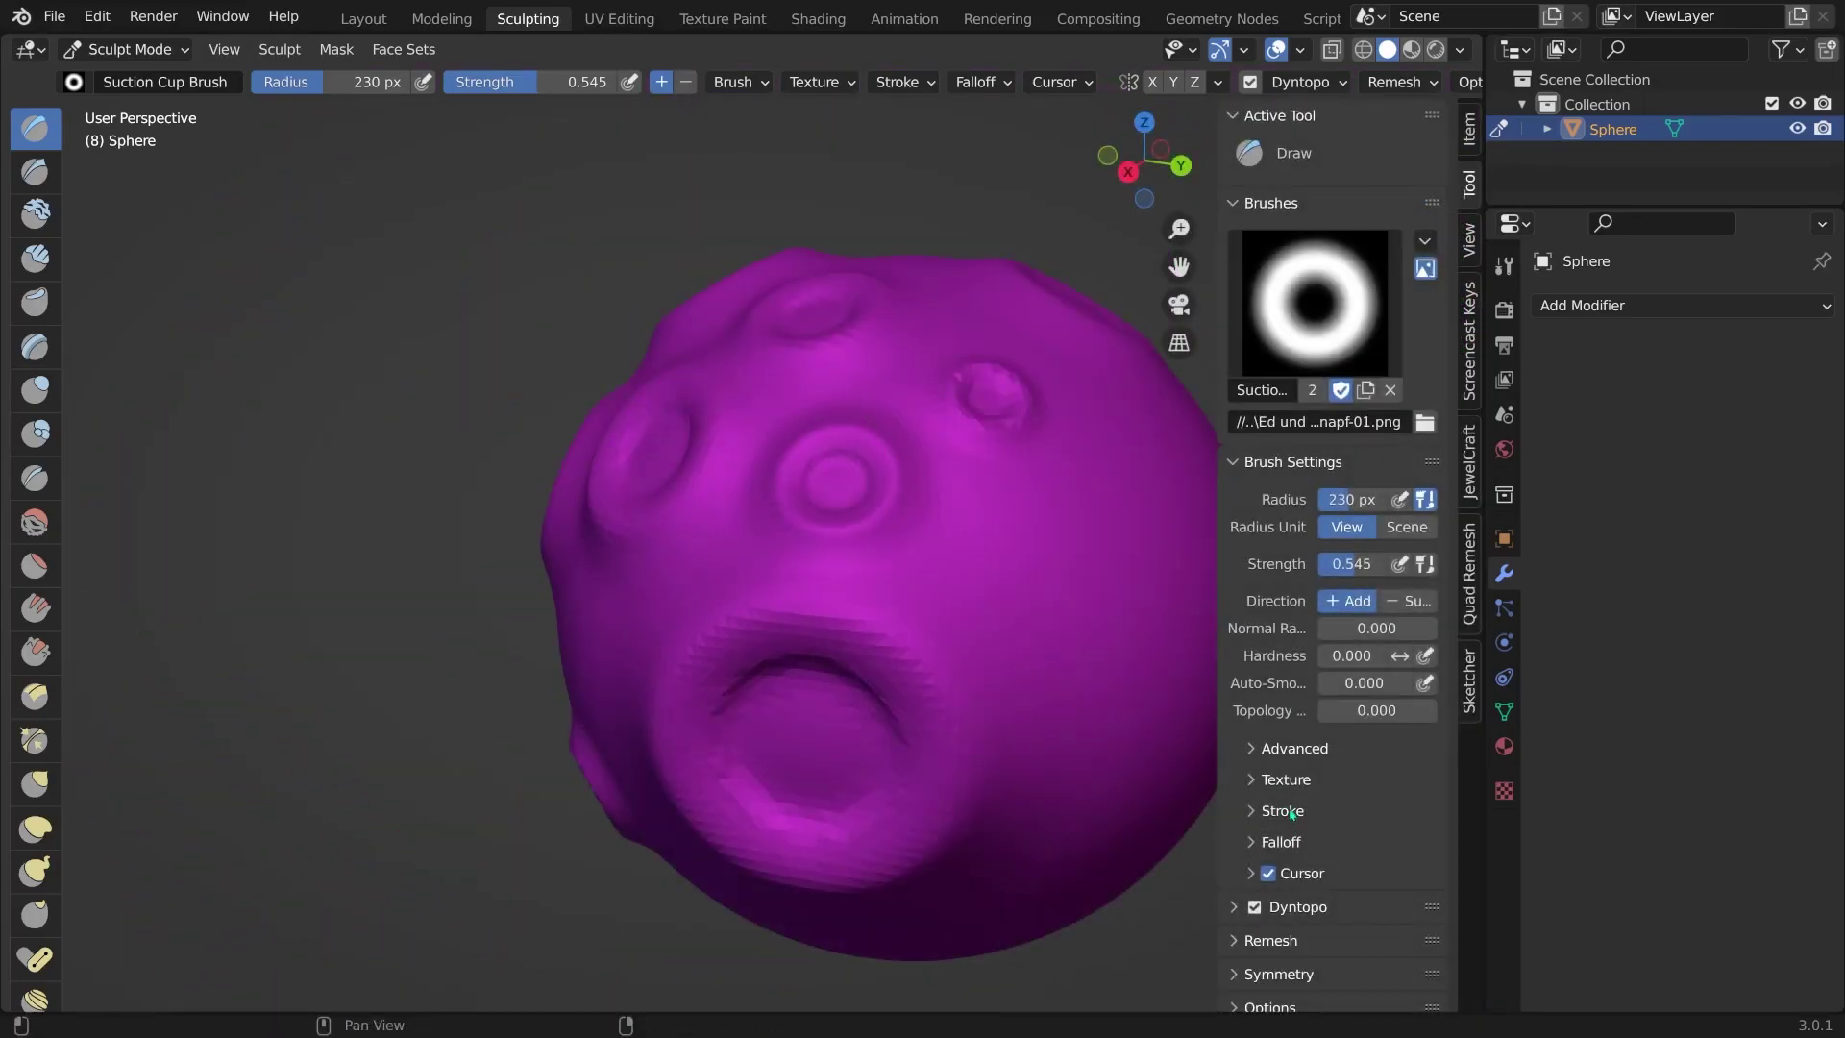
- Try the Constant falloff preset on the Suction Cup Brush by sculpting a cup on the sphere's smooth side
{"action": "left_click", "coordinate": [1250, 843]}
{"action": "scroll", "coordinate": [1297, 807], "scroll_direction": "down", "scroll_amount": 4}
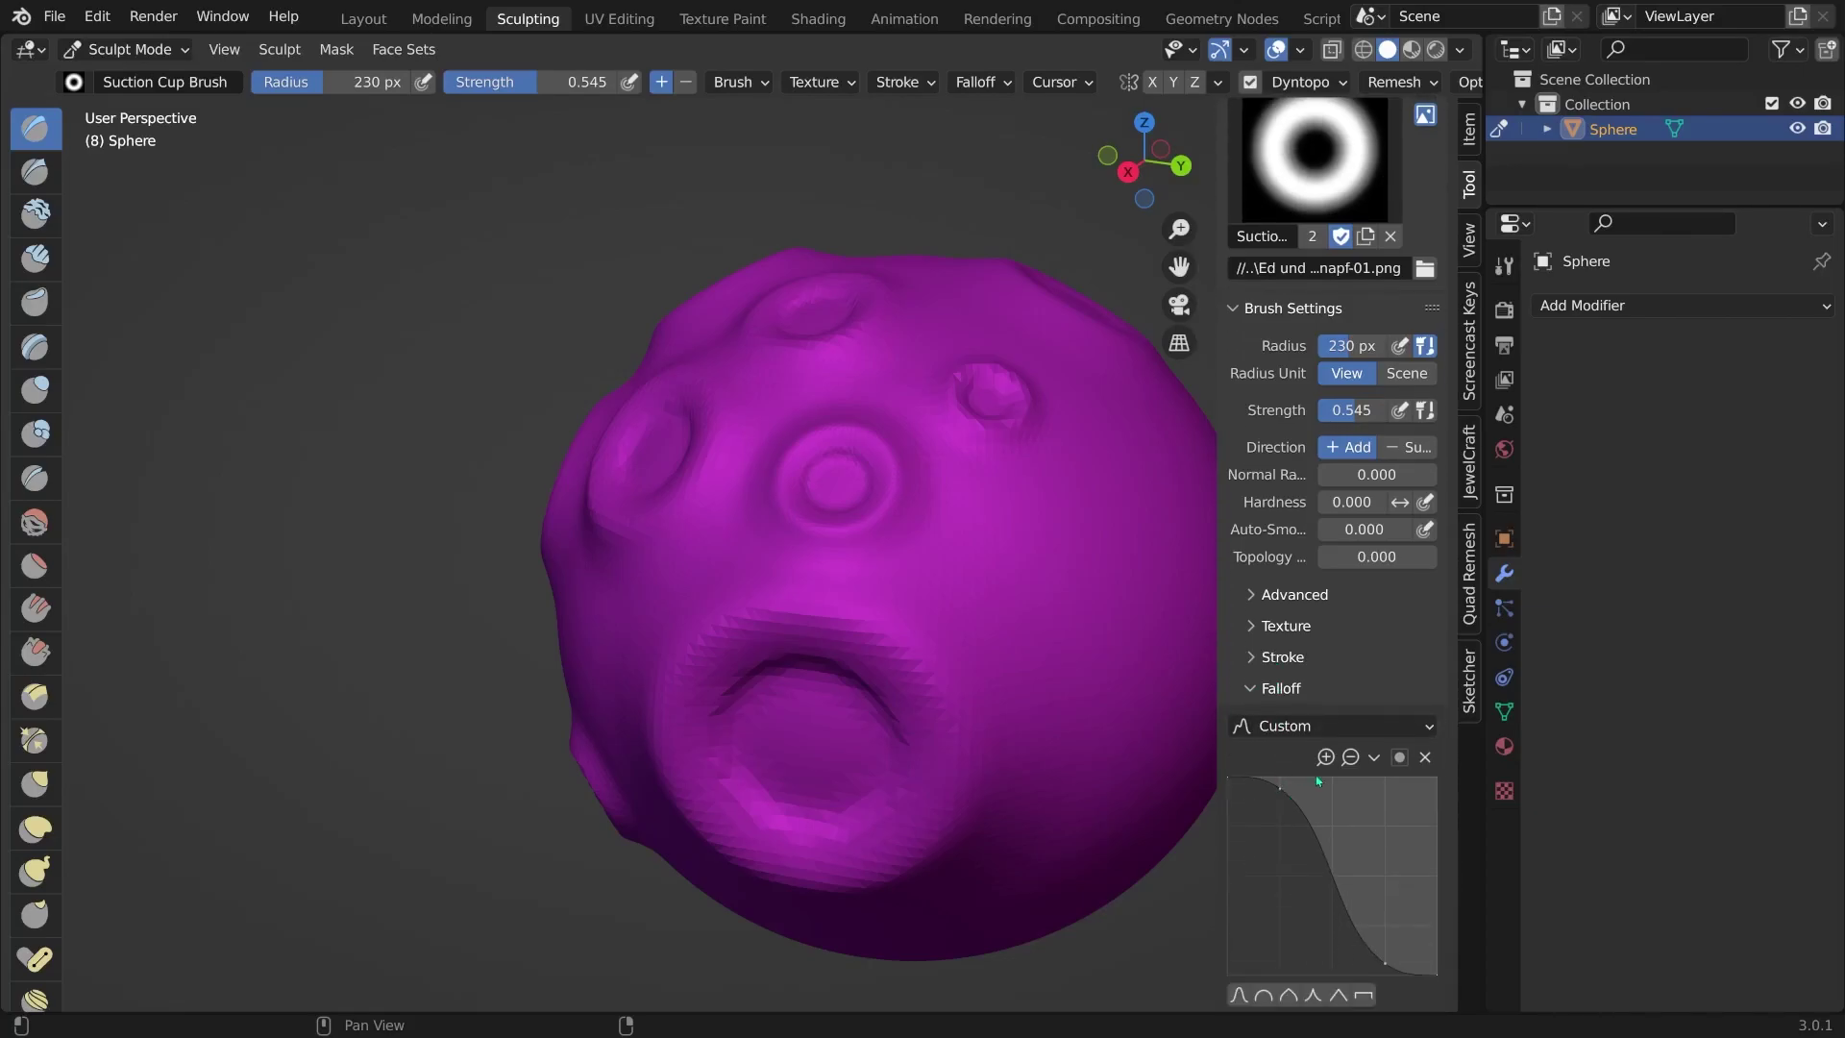
{"action": "left_click", "coordinate": [1314, 726]}
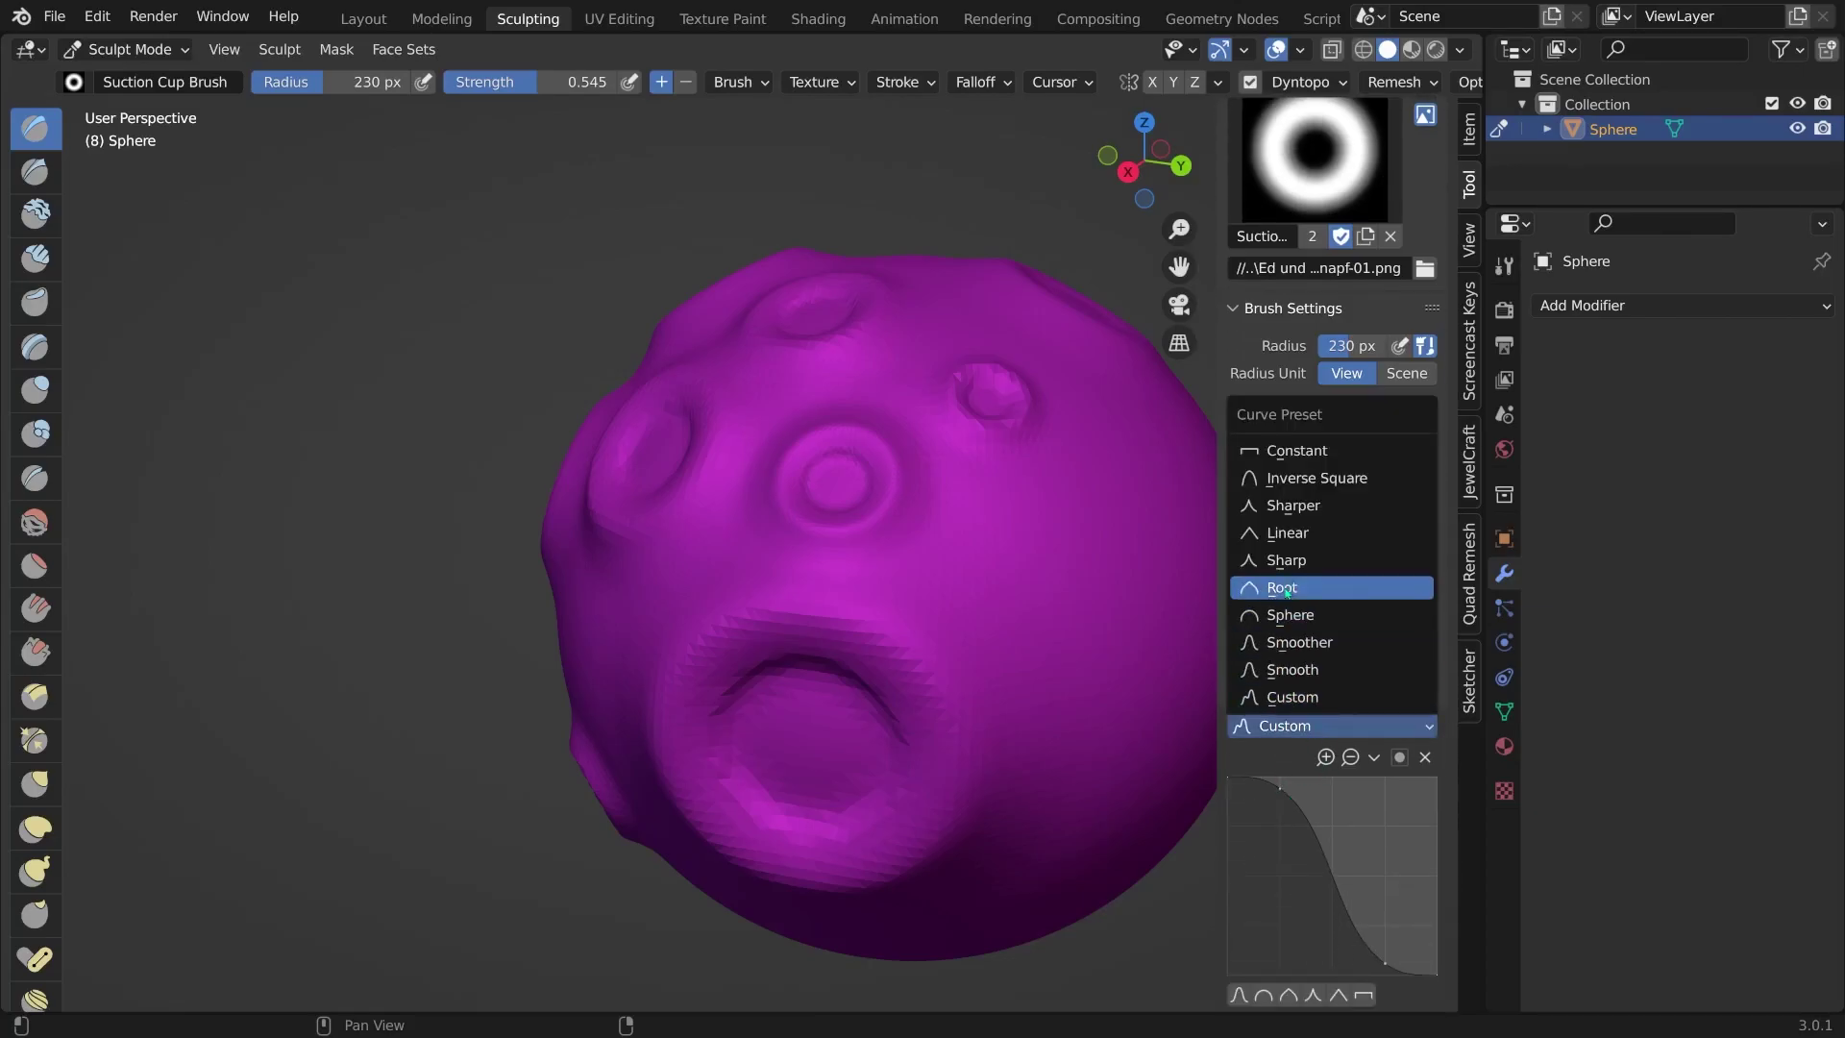
{"action": "left_click", "coordinate": [1296, 451]}
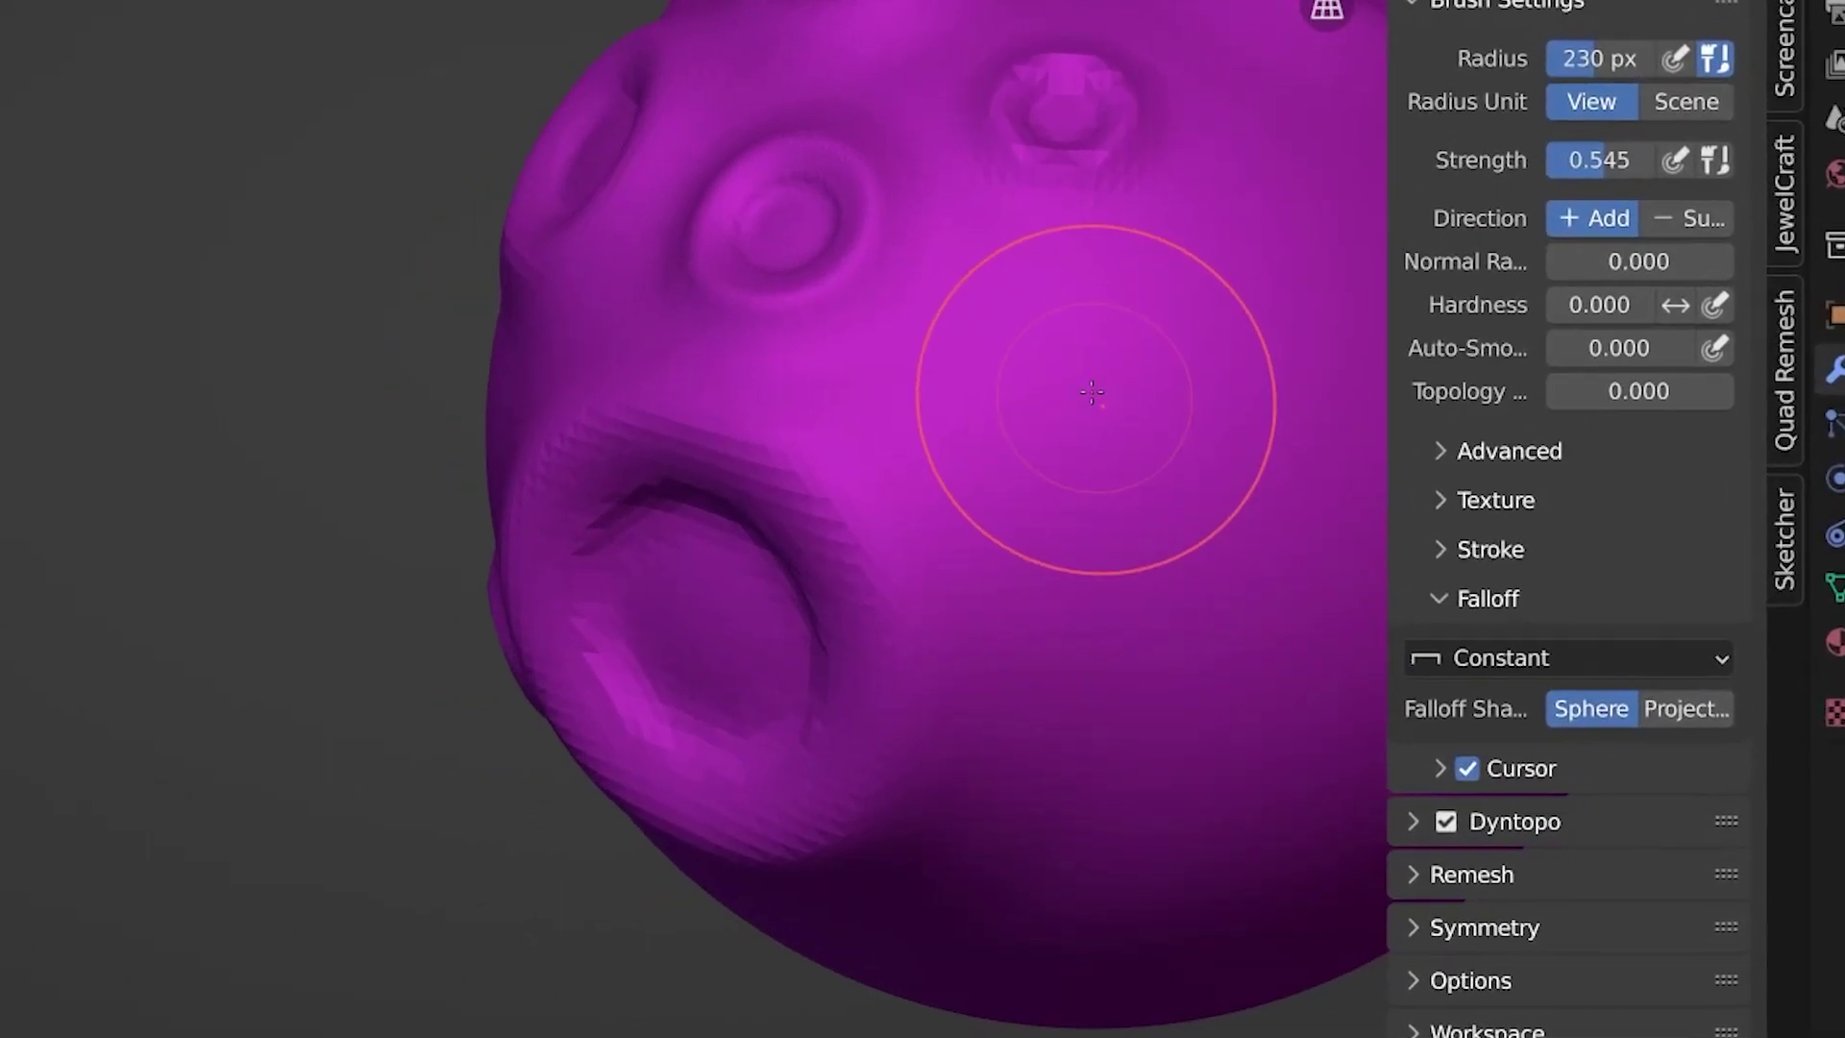
{"action": "left_click_drag", "start_coordinate": [1093, 392], "coordinate": [1251, 529]}
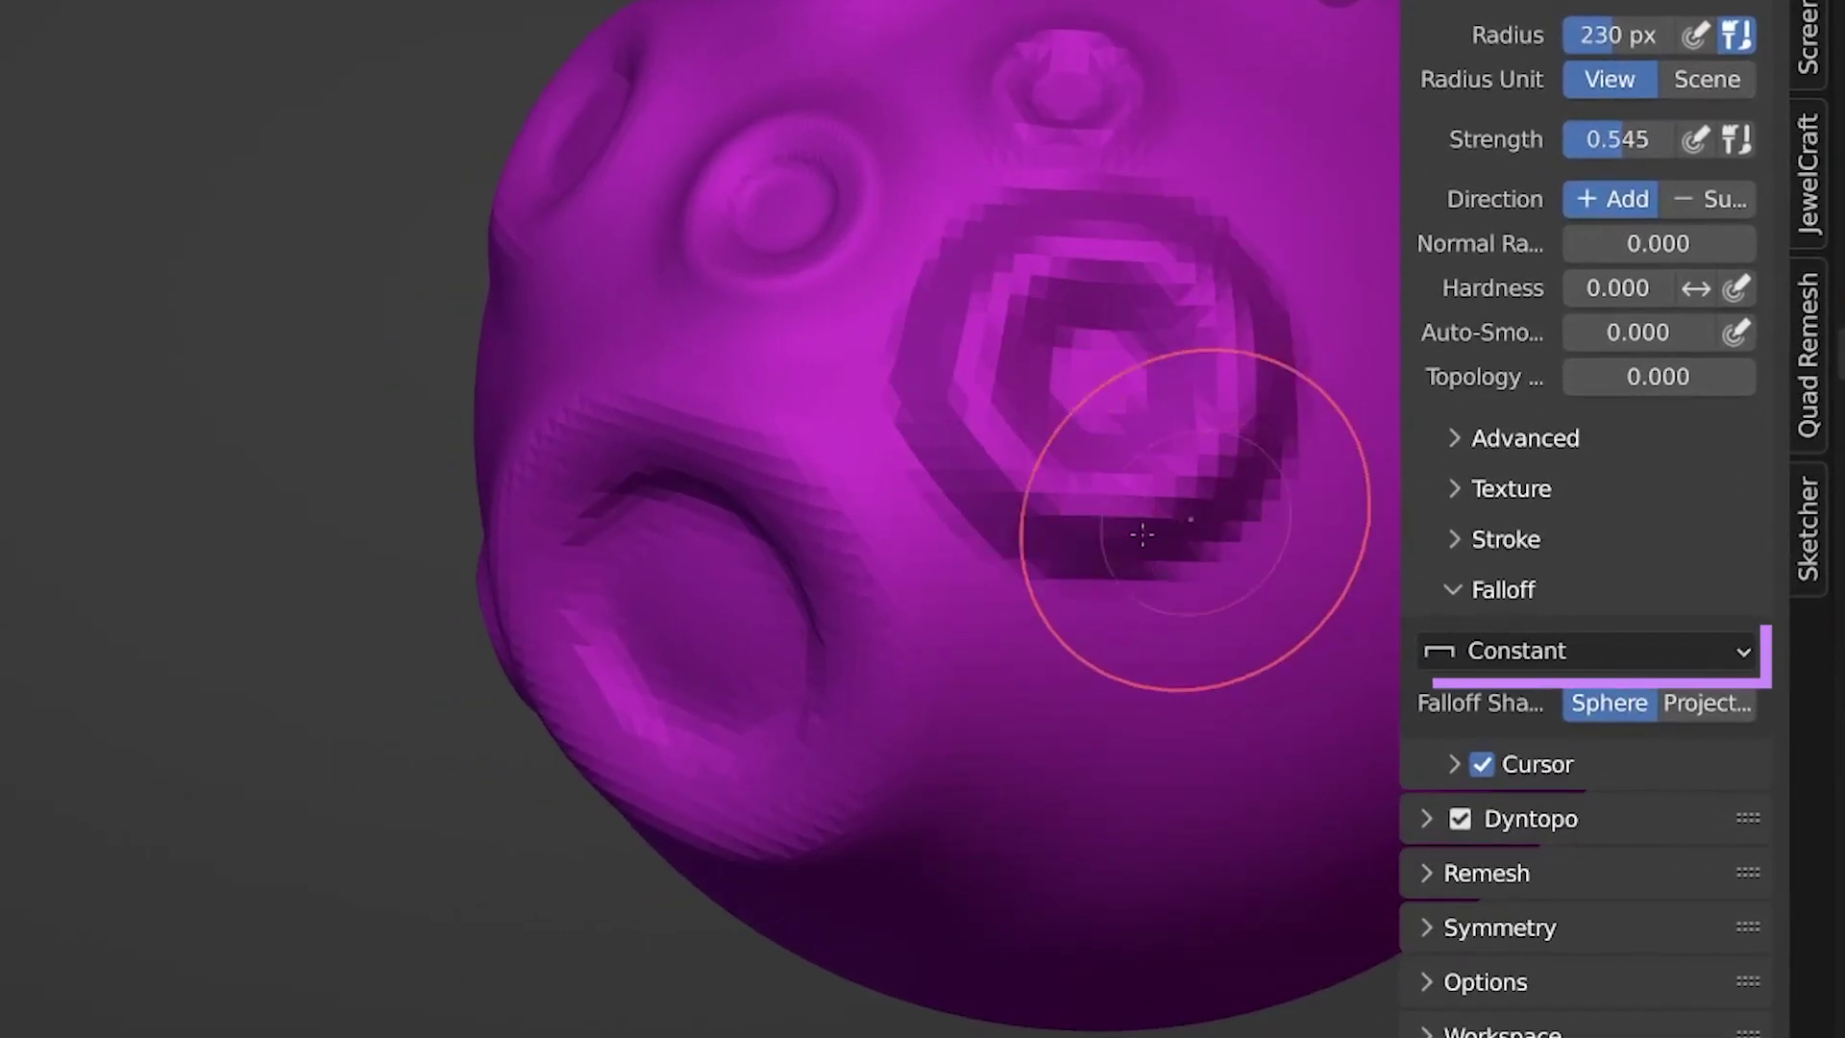
- Switch the brush falloff preset to Smooth and sculpt a comparison cup beside the ringed cup on the sphere
{"action": "left_click", "coordinate": [1533, 651]}
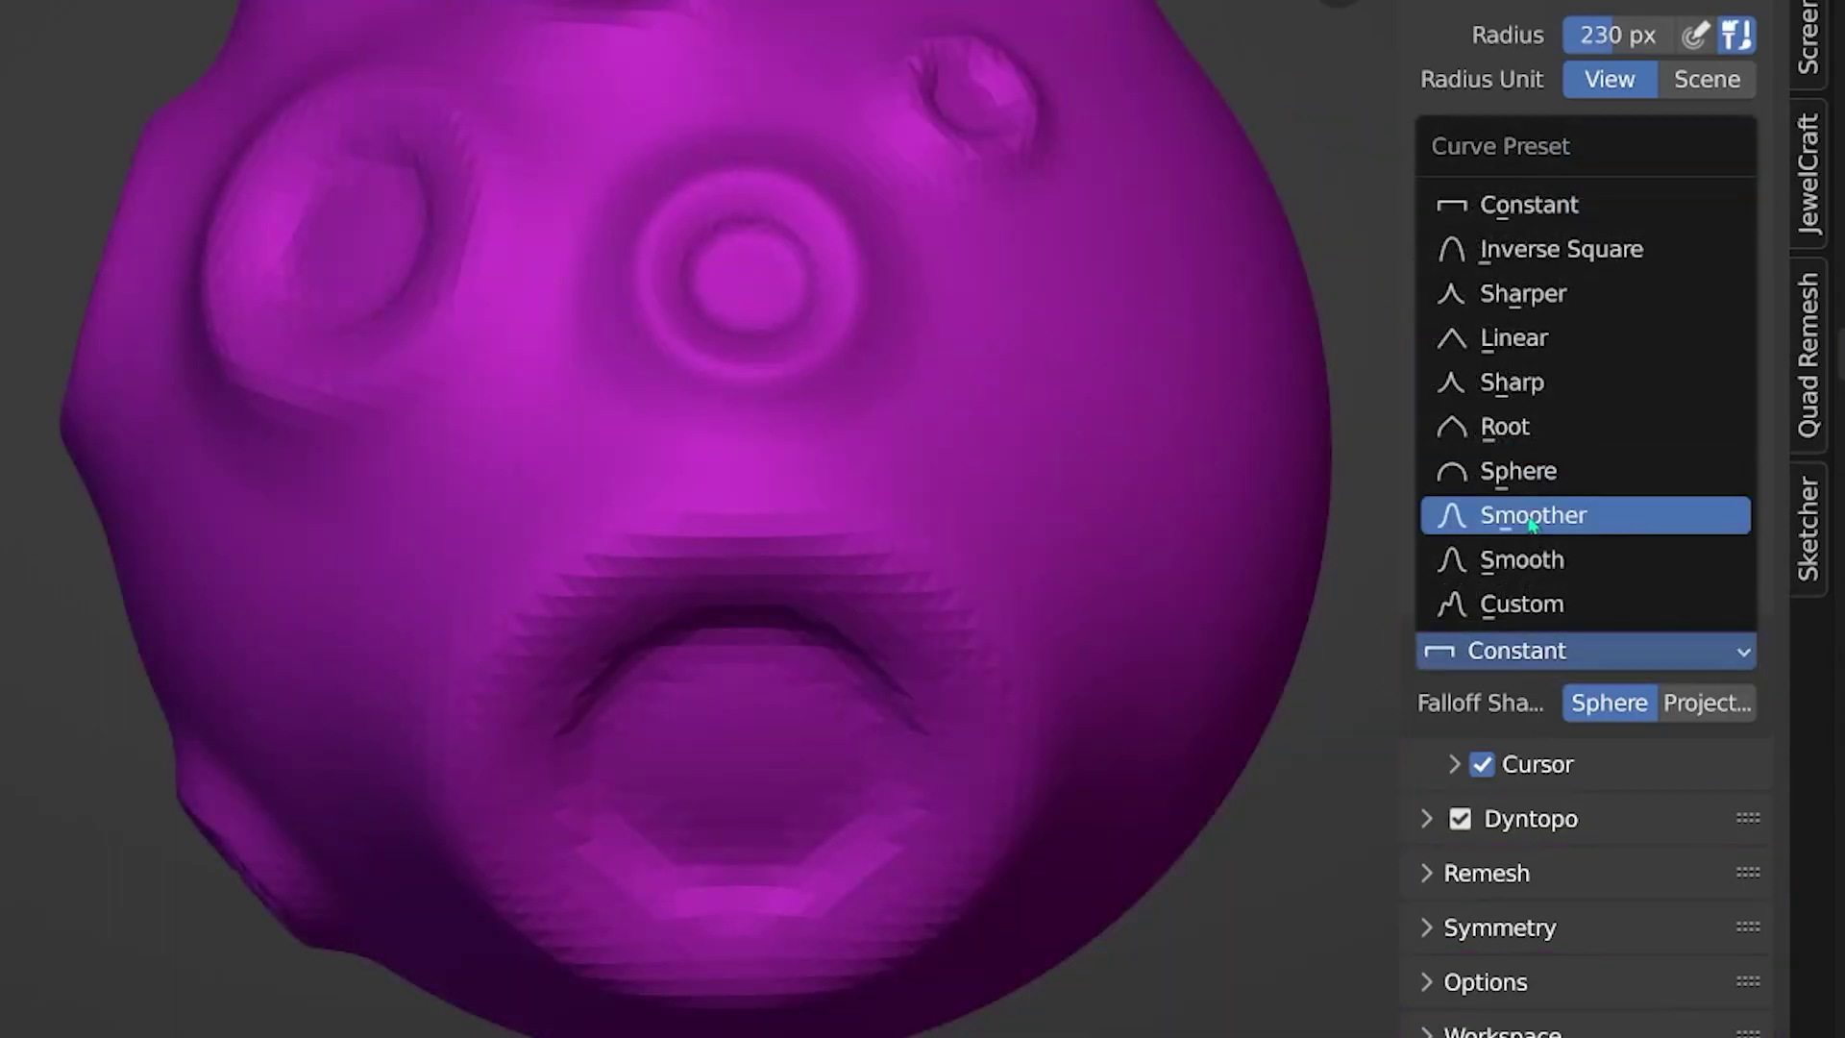
{"action": "left_click", "coordinate": [1528, 564]}
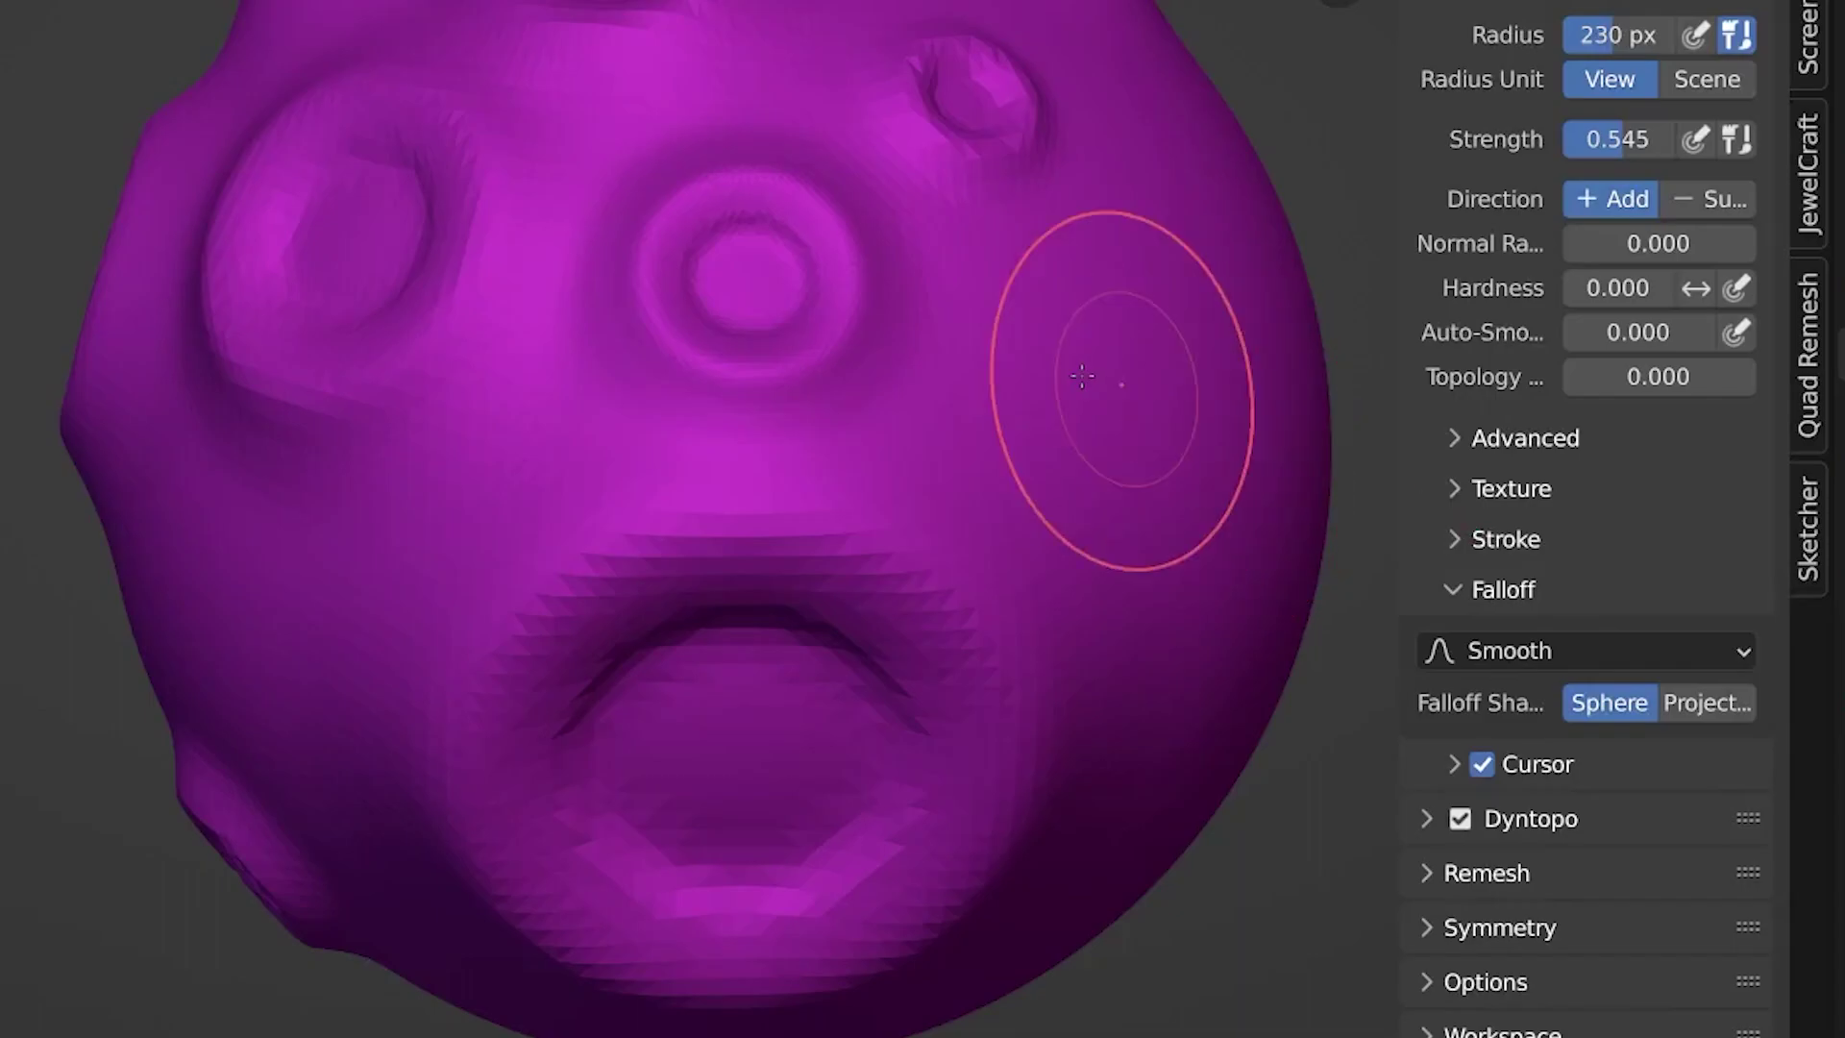
{"action": "mouse_move", "coordinate": [1092, 363]}
{"action": "left_mouse_down"}
{"action": "mouse_move", "coordinate": [1153, 461]}
{"action": "mouse_move", "coordinate": [1244, 546]}
{"action": "mouse_move", "coordinate": [1201, 615]}
{"action": "left_mouse_up"}
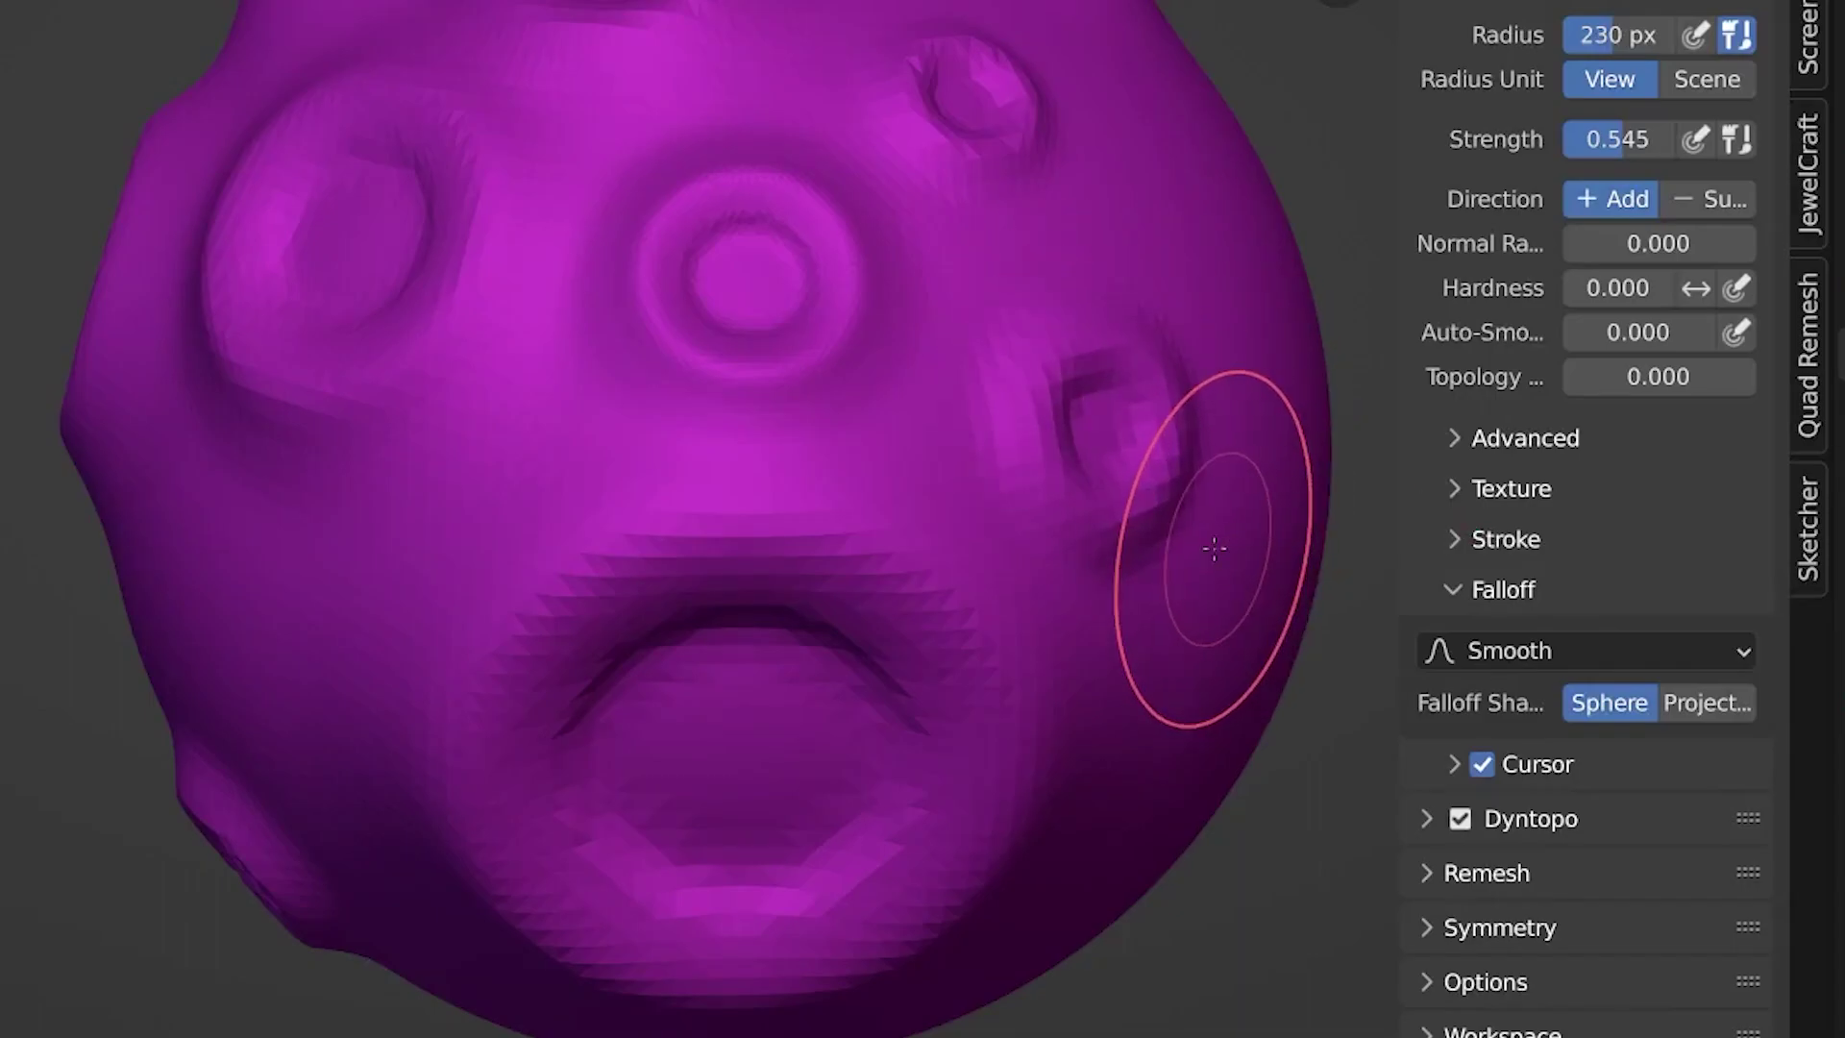
{"action": "mouse_move", "coordinate": [1201, 615]}
{"action": "middle_mouse_down"}
{"action": "mouse_move", "coordinate": [896, 496]}
{"action": "mouse_move", "coordinate": [1185, 574]}
{"action": "middle_mouse_up"}
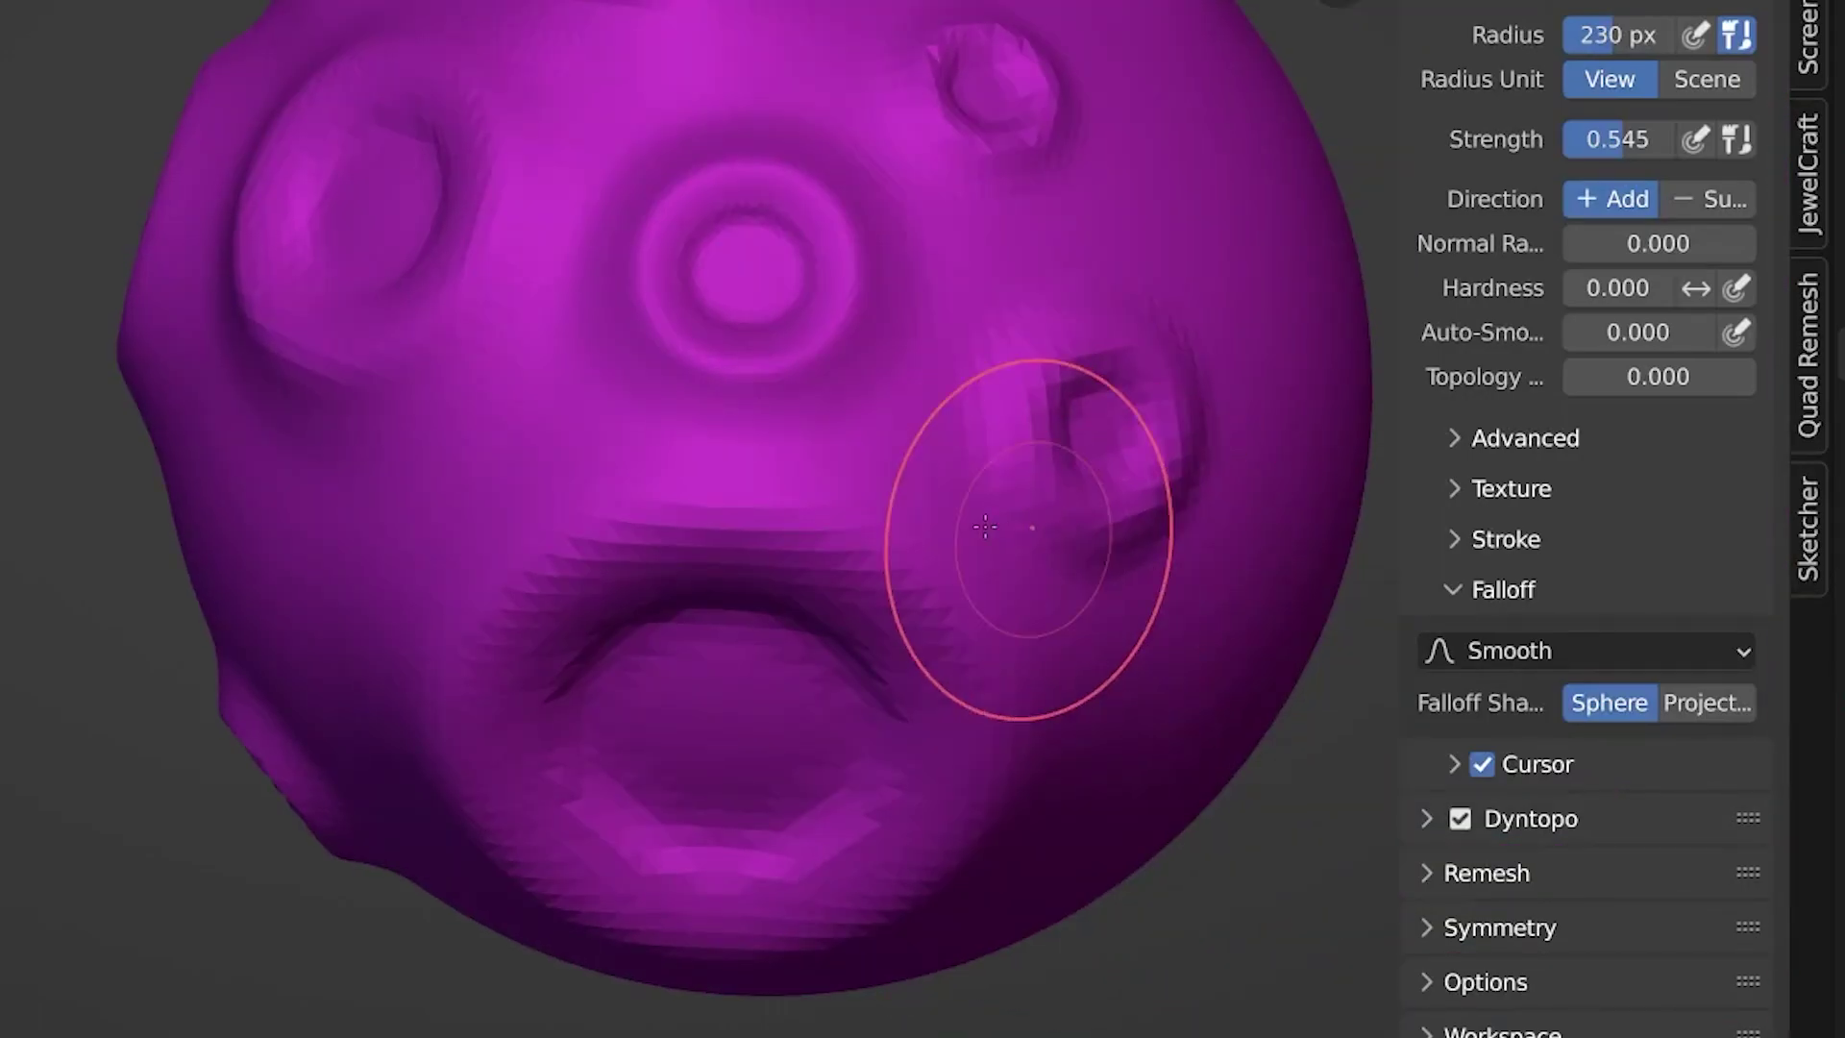
{"action": "mouse_move", "coordinate": [679, 445]}
{"action": "middle_mouse_down"}
{"action": "mouse_move", "coordinate": [798, 524]}
{"action": "mouse_move", "coordinate": [824, 452]}
{"action": "mouse_move", "coordinate": [961, 557]}
{"action": "mouse_move", "coordinate": [1045, 673]}
{"action": "mouse_move", "coordinate": [1028, 770]}
{"action": "mouse_move", "coordinate": [1018, 692]}
{"action": "middle_mouse_up"}
{"action": "scroll", "coordinate": [1058, 582], "scroll_direction": "up", "scroll_amount": 3}
{"action": "scroll", "coordinate": [1058, 582], "scroll_direction": "down", "scroll_amount": 3}
{"action": "scroll", "coordinate": [1028, 770], "scroll_direction": "down", "scroll_amount": 4}
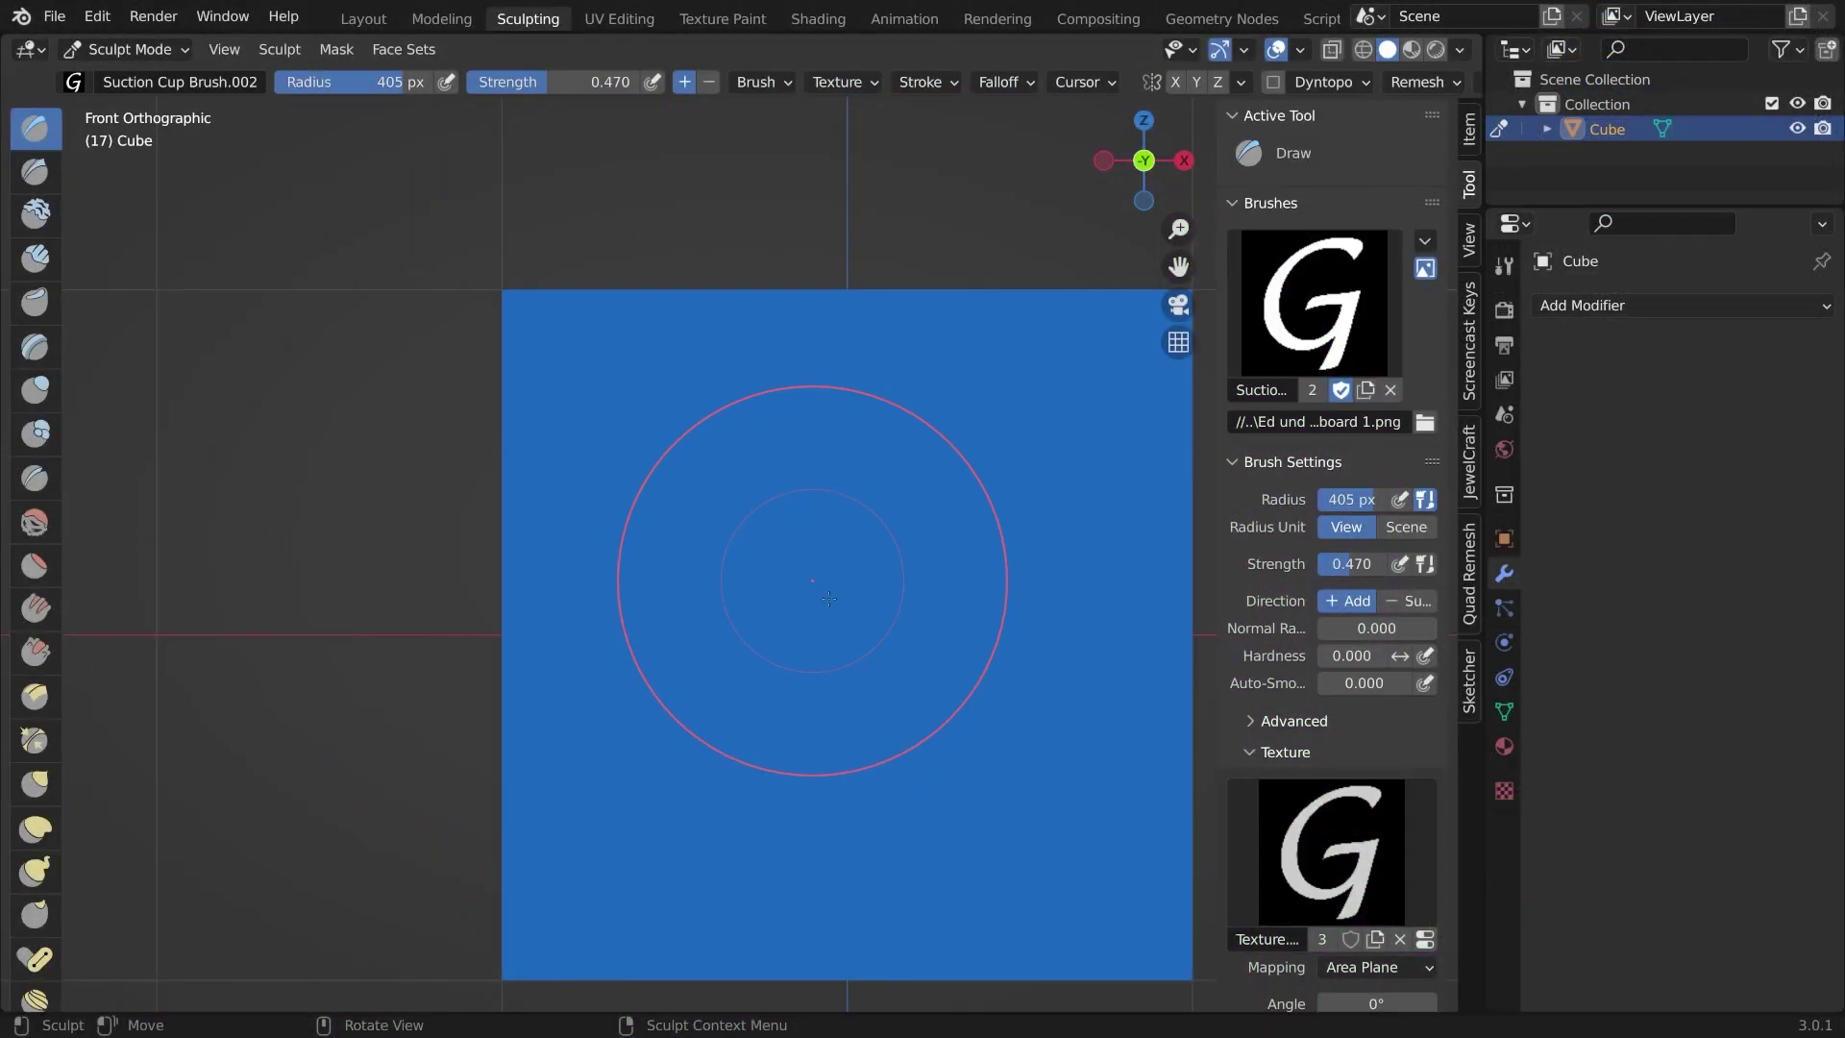
- Stamp a large letter G relief onto the cube's front face with the G-textured brush at 405 px radius
{"action": "left_click_drag", "start_coordinate": [795, 576], "coordinate": [985, 806]}
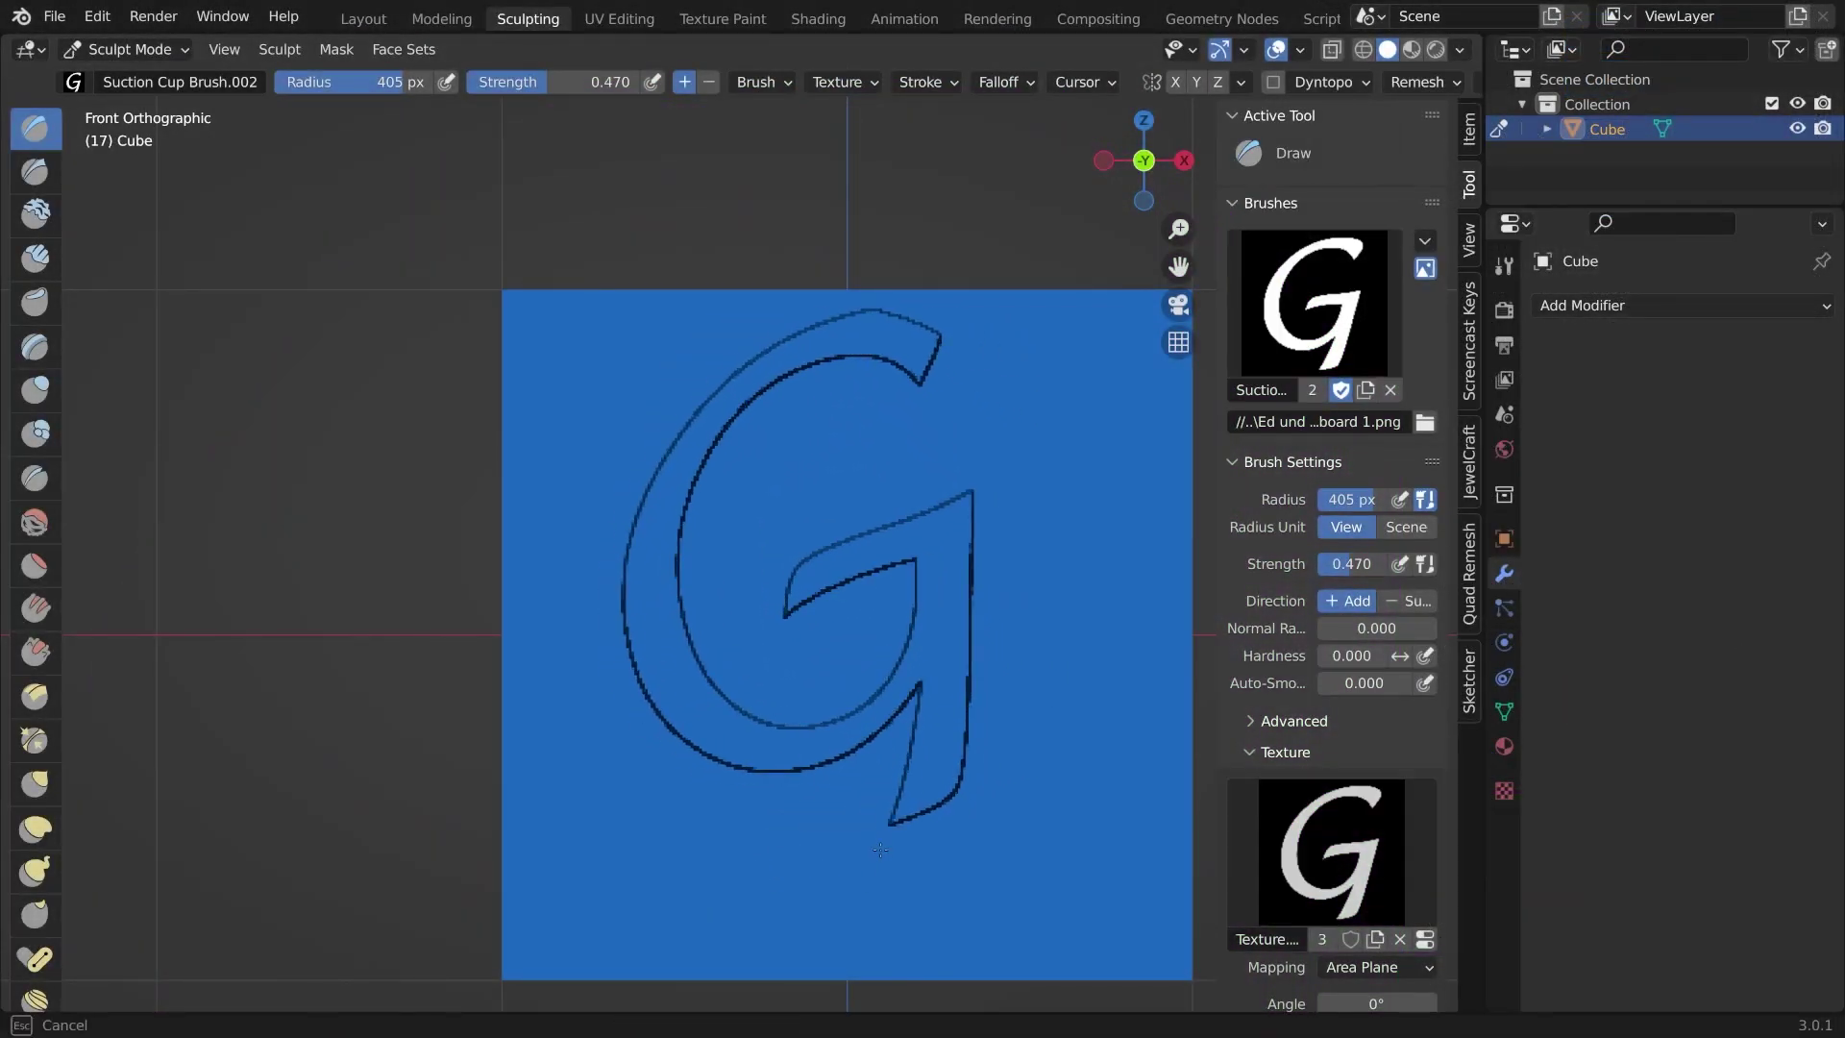
{"action": "mouse_move", "coordinate": [840, 800]}
{"action": "middle_mouse_down"}
{"action": "mouse_move", "coordinate": [922, 788]}
{"action": "mouse_move", "coordinate": [797, 768]}
{"action": "mouse_move", "coordinate": [845, 827]}
{"action": "mouse_move", "coordinate": [869, 798]}
{"action": "middle_mouse_up"}
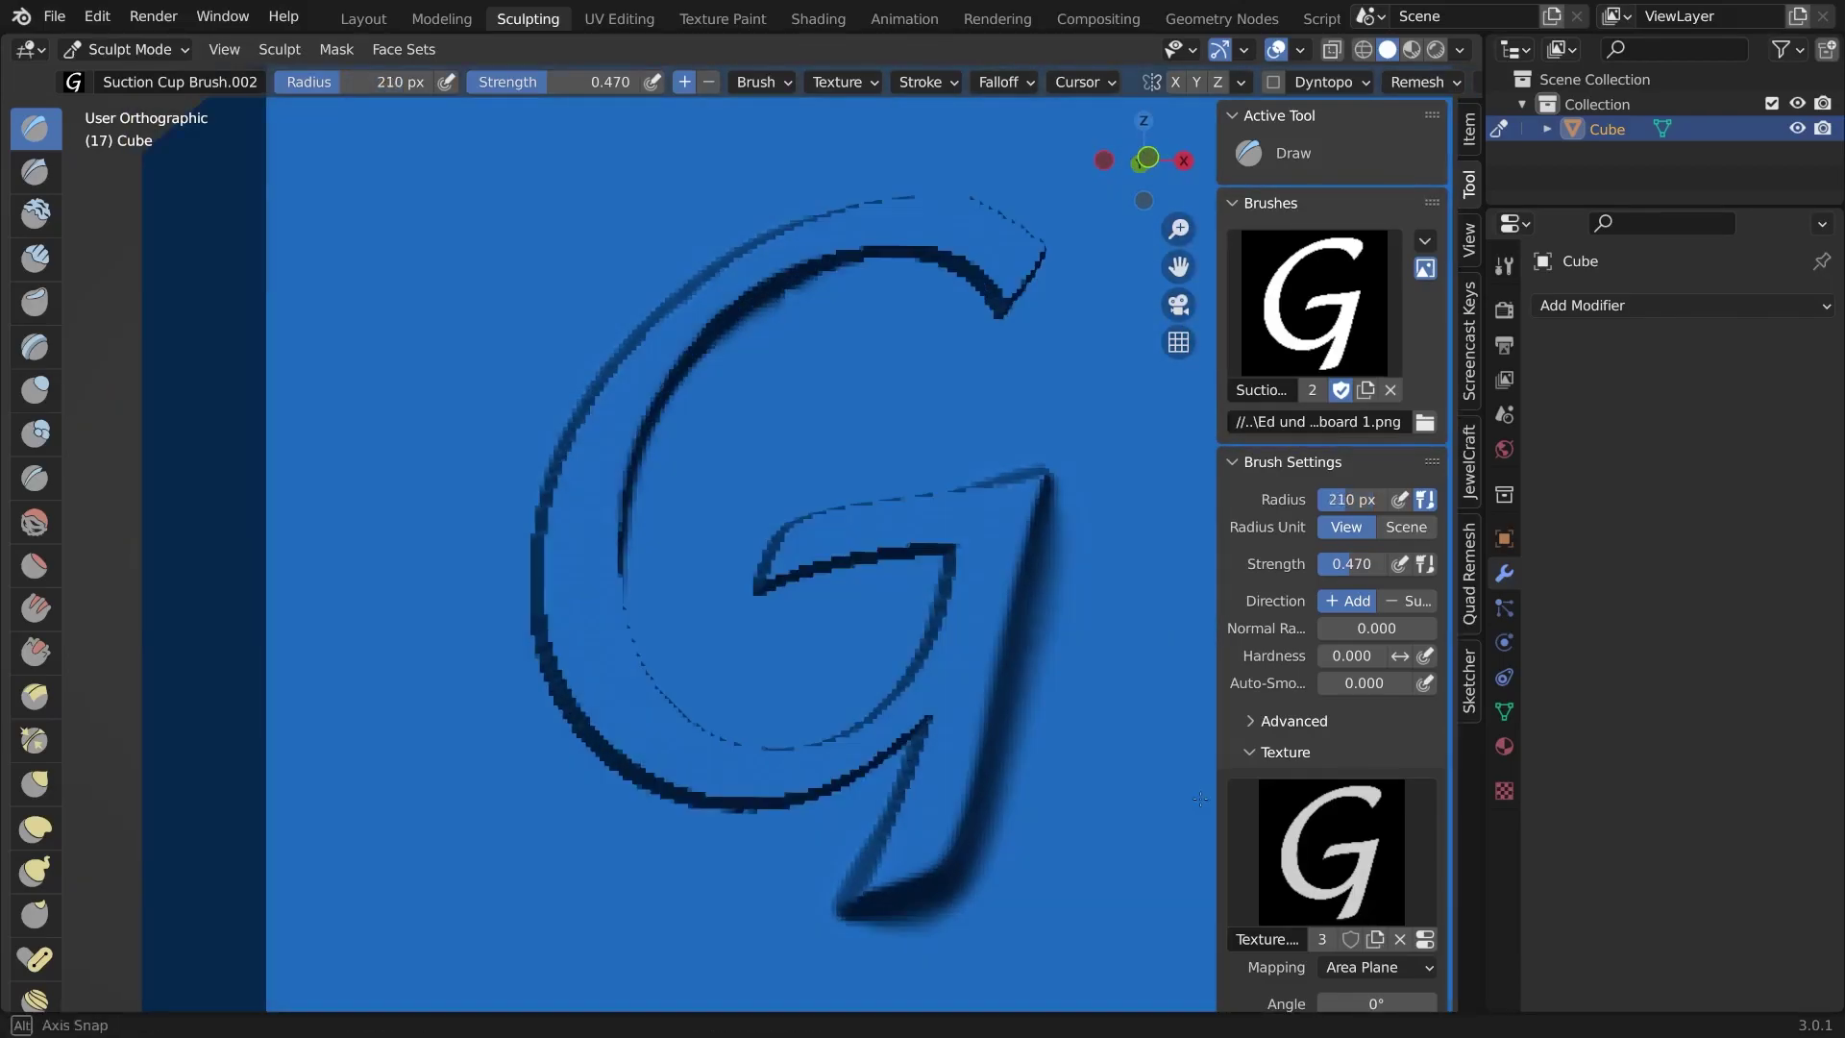
- Smooth the jagged edges of the letter G relief on the cube with the brush radius at 210 px
{"action": "middle_click_drag", "start_coordinate": [615, 538], "coordinate": [574, 494]}
{"action": "mouse_move", "coordinate": [1091, 349]}
{"action": "middle_mouse_down"}
{"action": "mouse_move", "coordinate": [923, 616]}
{"action": "mouse_move", "coordinate": [666, 659]}
{"action": "mouse_move", "coordinate": [840, 666]}
{"action": "mouse_move", "coordinate": [696, 727]}
{"action": "middle_mouse_up"}
{"action": "scroll", "coordinate": [667, 659], "scroll_direction": "down", "scroll_amount": 4}
{"action": "scroll", "coordinate": [840, 666], "scroll_direction": "up", "scroll_amount": 5}
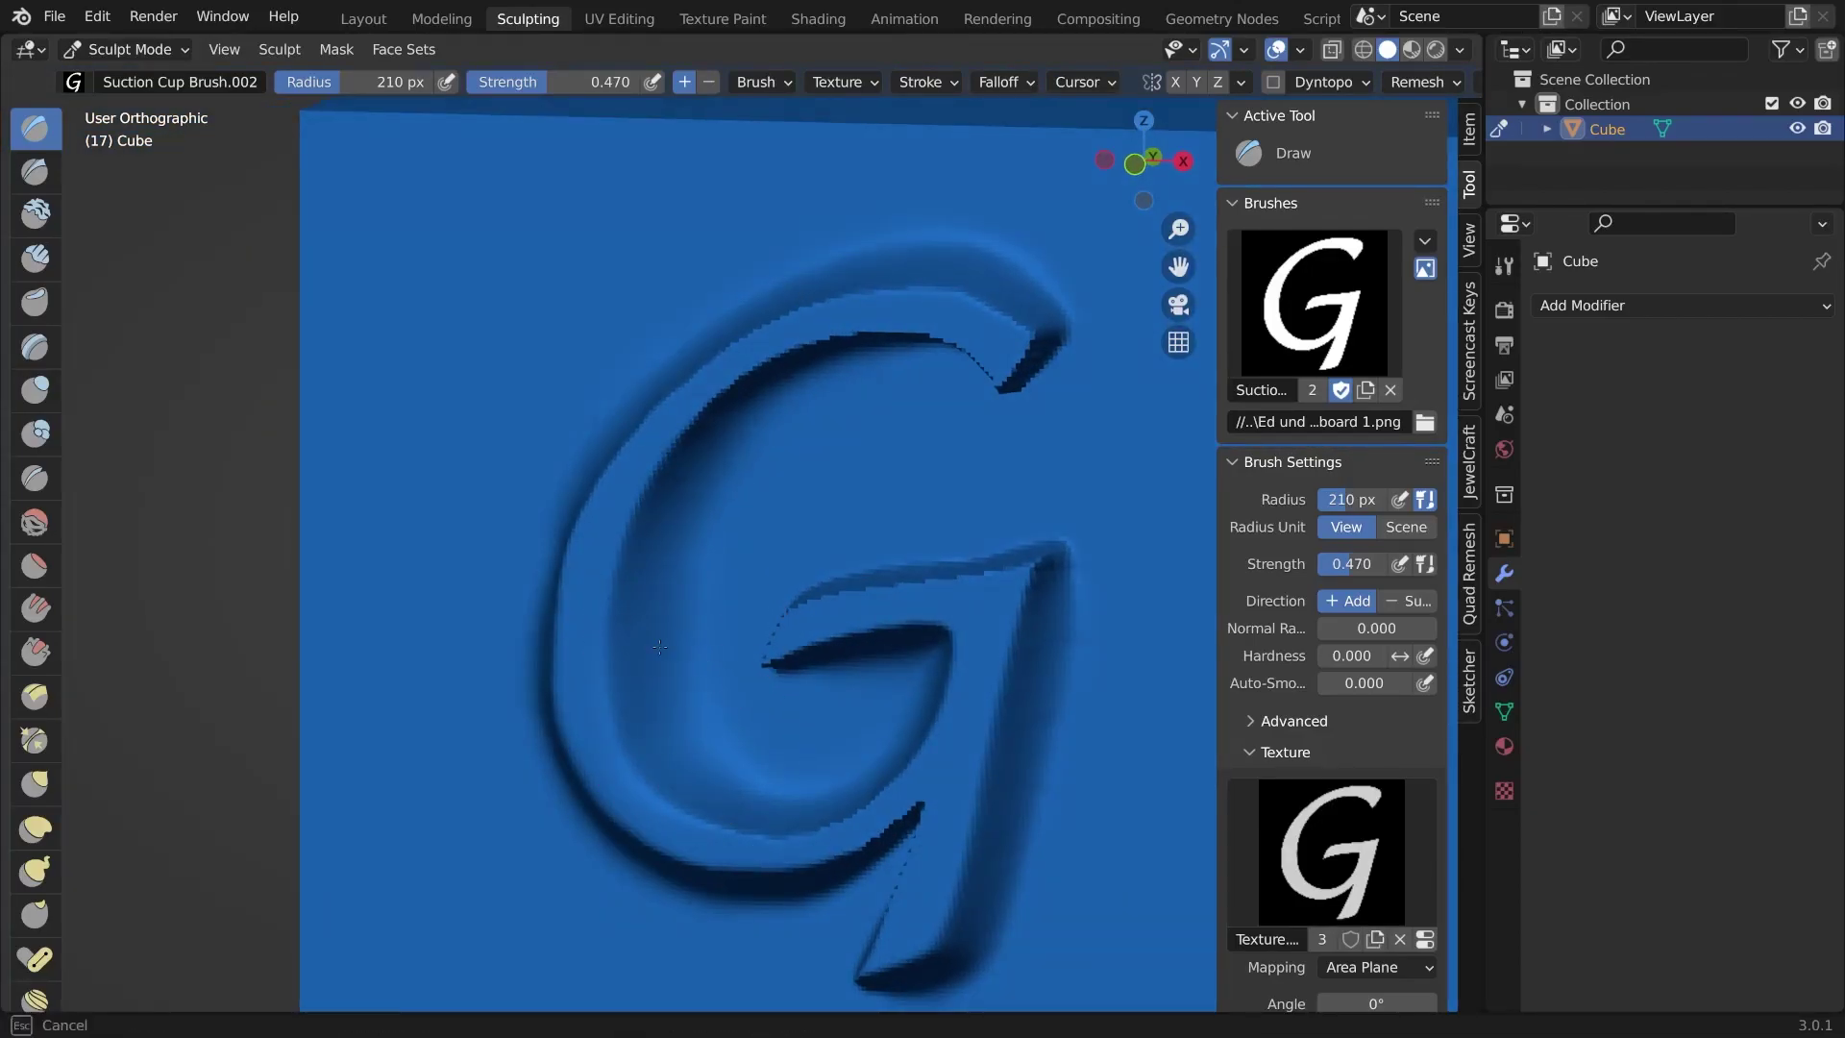
{"action": "mouse_move", "coordinate": [659, 647]}
{"action": "middle_mouse_down"}
{"action": "mouse_move", "coordinate": [872, 627]}
{"action": "mouse_move", "coordinate": [917, 717]}
{"action": "middle_mouse_up"}
{"action": "scroll", "coordinate": [884, 649], "scroll_direction": "down", "scroll_amount": 3}
{"action": "scroll", "coordinate": [893, 673], "scroll_direction": "up", "scroll_amount": 3}
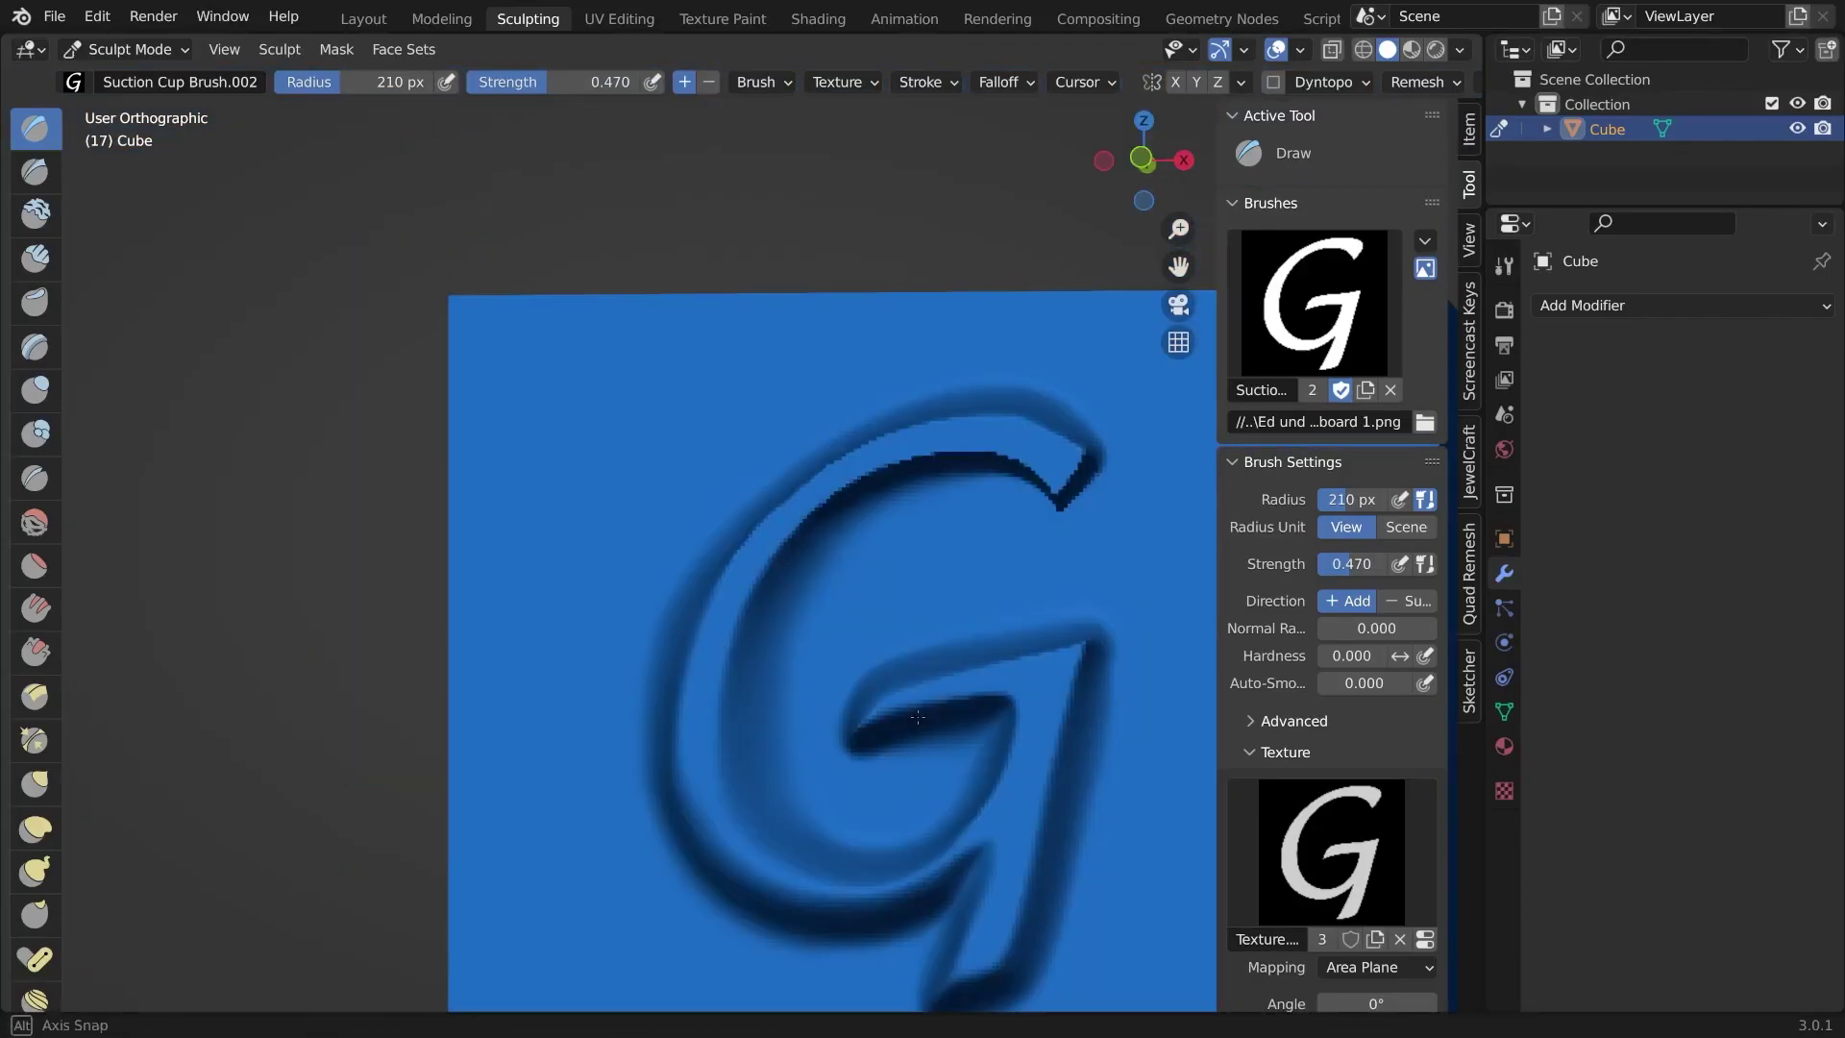
{"action": "mouse_move", "coordinate": [762, 577]}
{"action": "middle_mouse_down"}
{"action": "mouse_move", "coordinate": [844, 782]}
{"action": "mouse_move", "coordinate": [711, 779]}
{"action": "mouse_move", "coordinate": [960, 638]}
{"action": "mouse_move", "coordinate": [1079, 782]}
{"action": "middle_mouse_up"}
{"action": "scroll", "coordinate": [1079, 782], "scroll_direction": "down", "scroll_amount": 3}
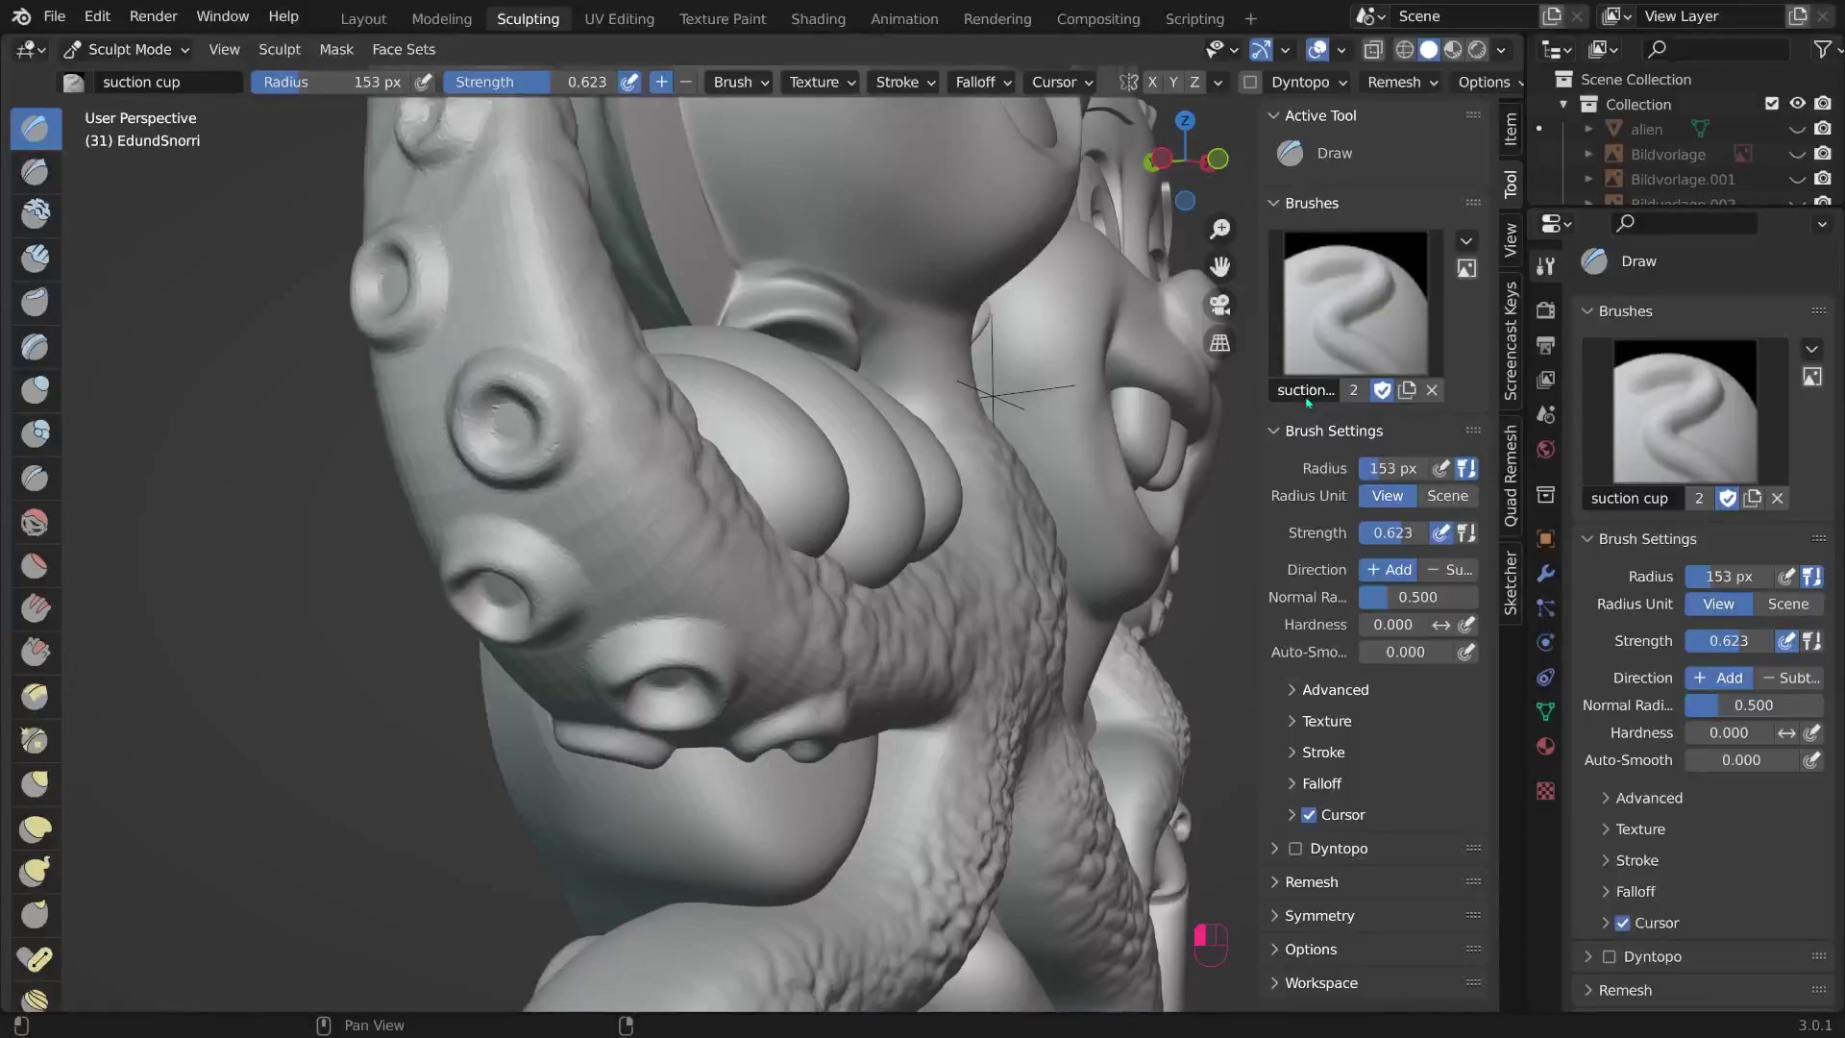
- Switch the EdundSnorri character to Object Mode and apply all its transforms
{"action": "middle_click_drag", "start_coordinate": [730, 500], "coordinate": [654, 548]}
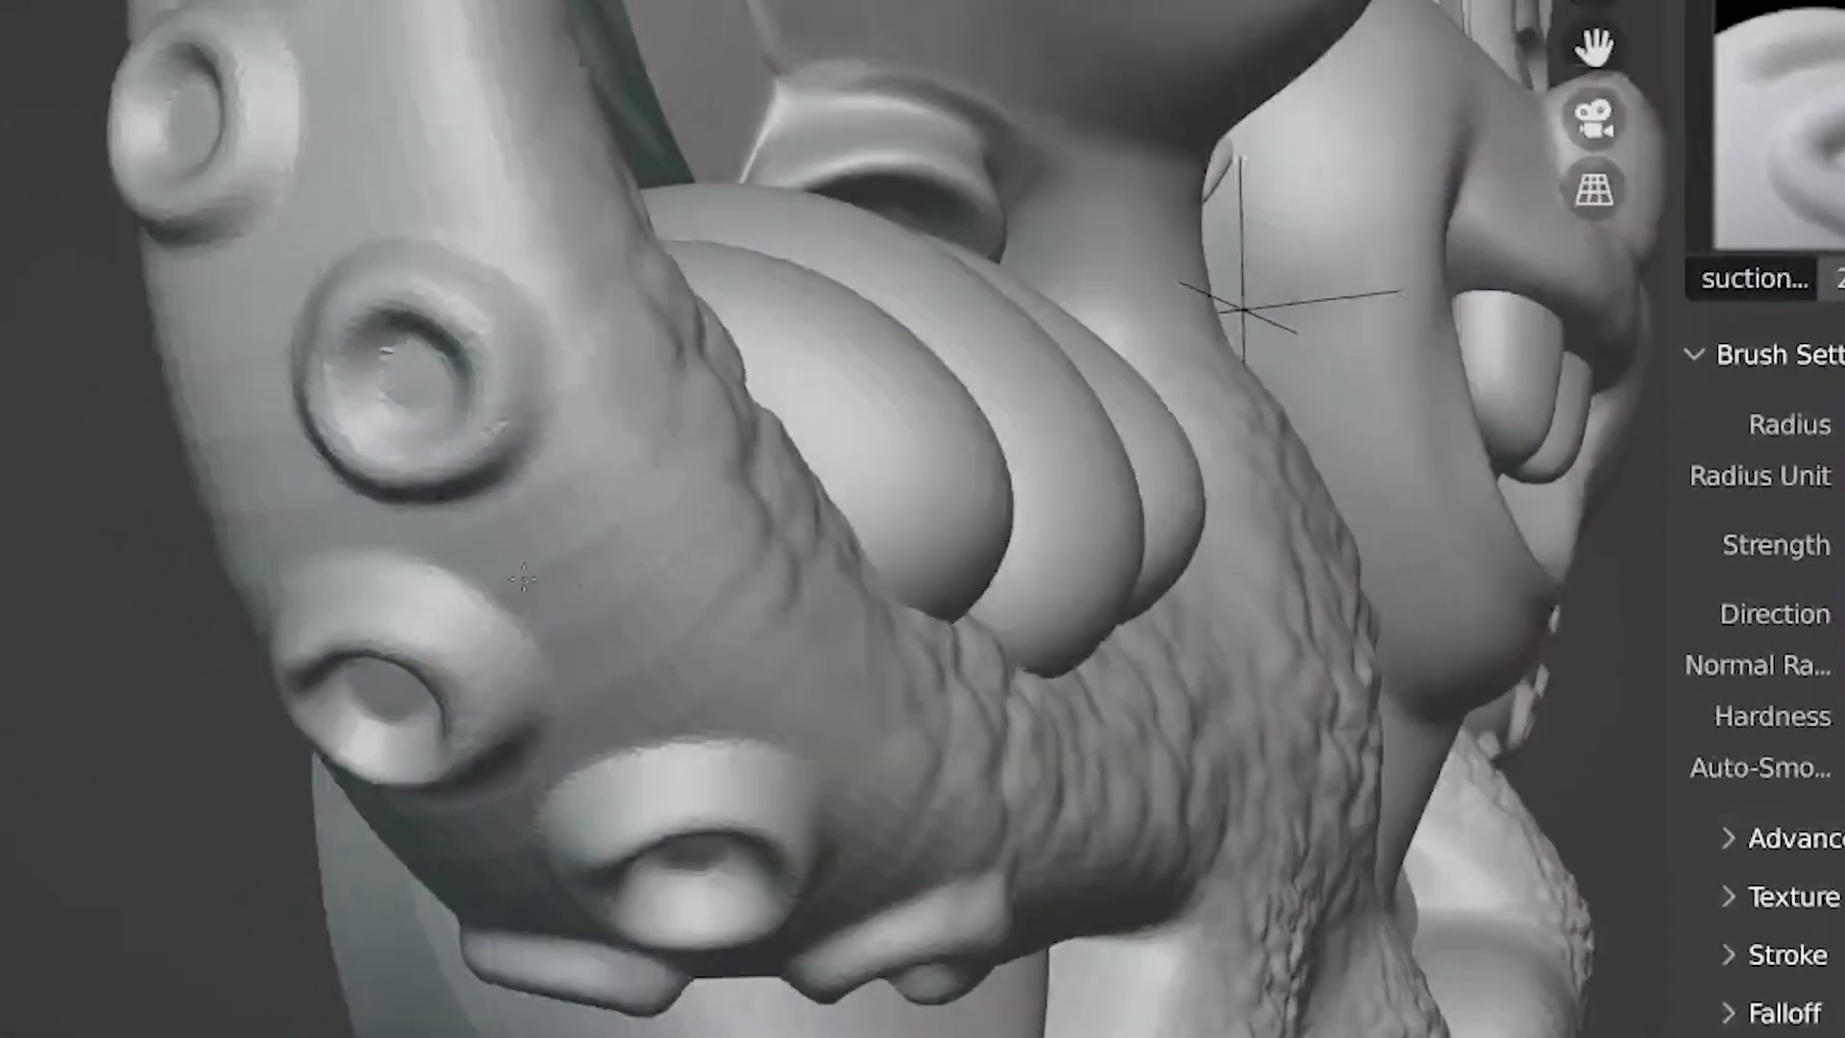
{"action": "mouse_move", "coordinate": [523, 578]}
{"action": "middle_mouse_down"}
{"action": "mouse_move", "coordinate": [535, 609]}
{"action": "mouse_move", "coordinate": [514, 535]}
{"action": "middle_mouse_up"}
{"action": "scroll", "coordinate": [680, 583], "scroll_direction": "up", "scroll_amount": 4}
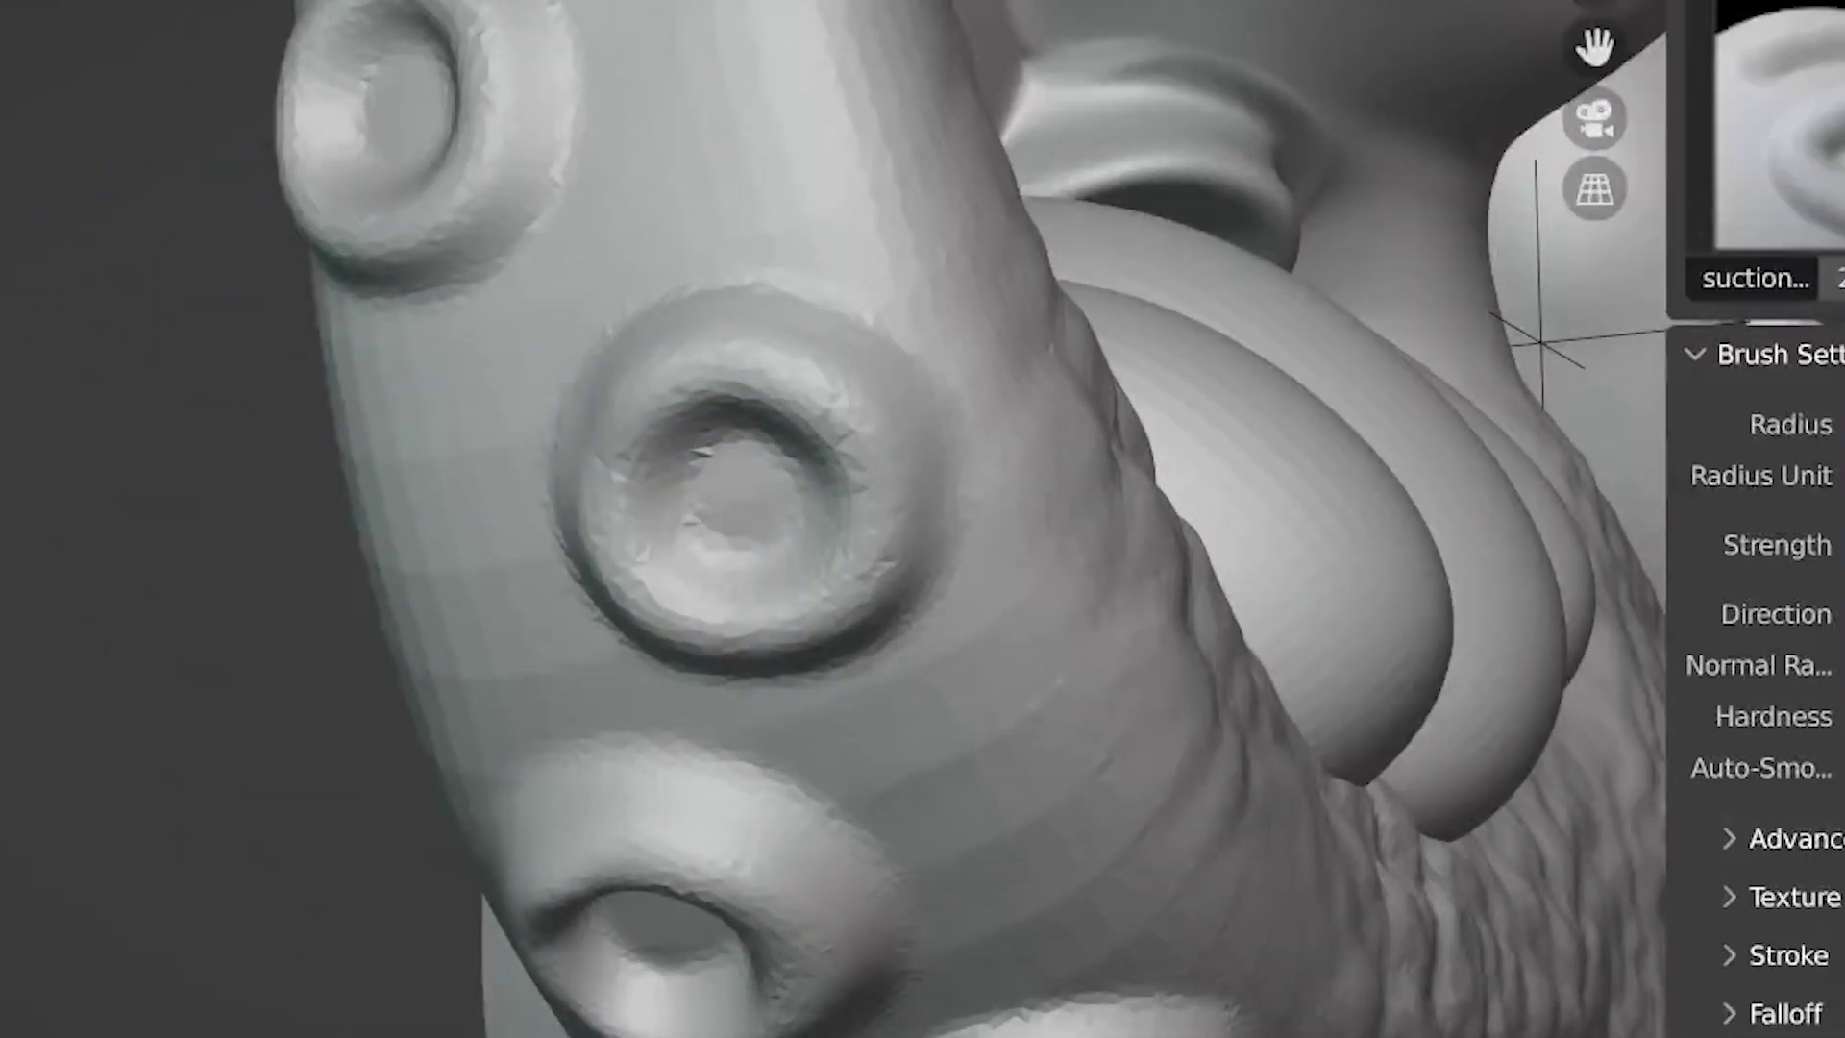
{"action": "mouse_move", "coordinate": [684, 638]}
{"action": "middle_mouse_down"}
{"action": "mouse_move", "coordinate": [535, 572]}
{"action": "mouse_move", "coordinate": [535, 609]}
{"action": "mouse_move", "coordinate": [538, 576]}
{"action": "middle_mouse_up"}
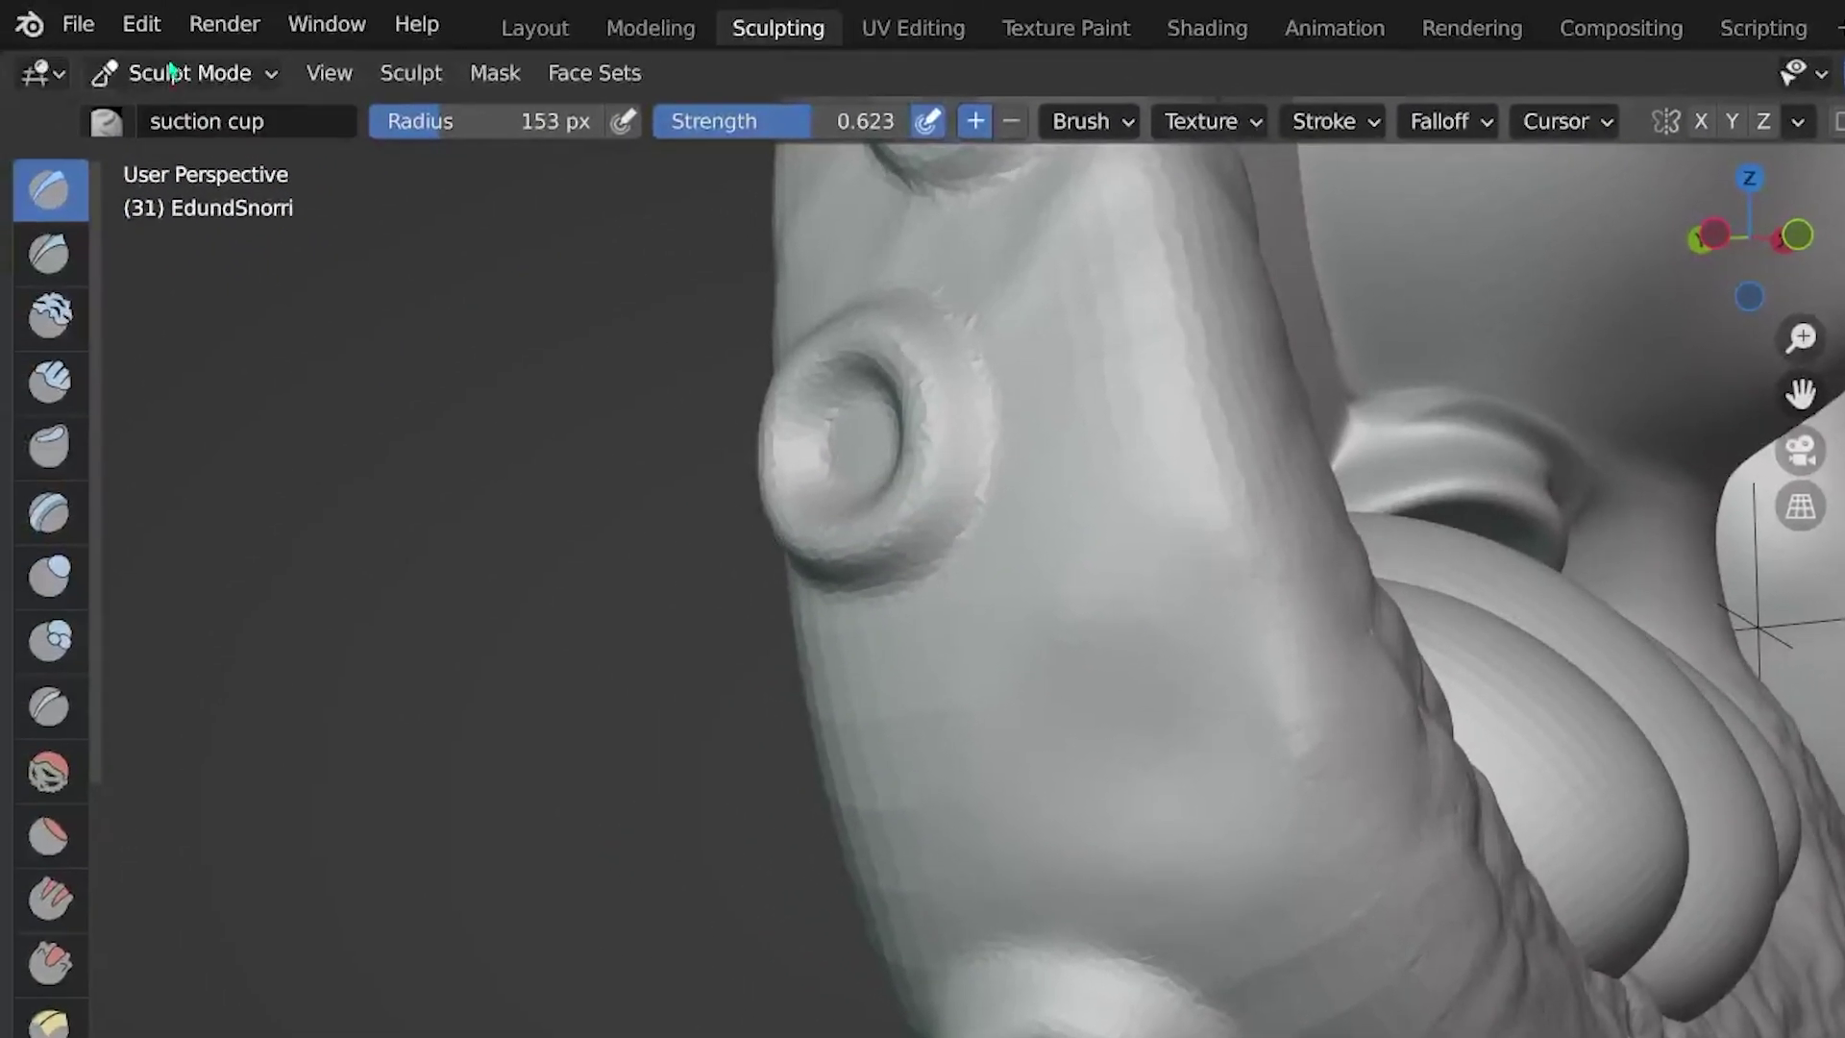
{"action": "left_click", "coordinate": [181, 73]}
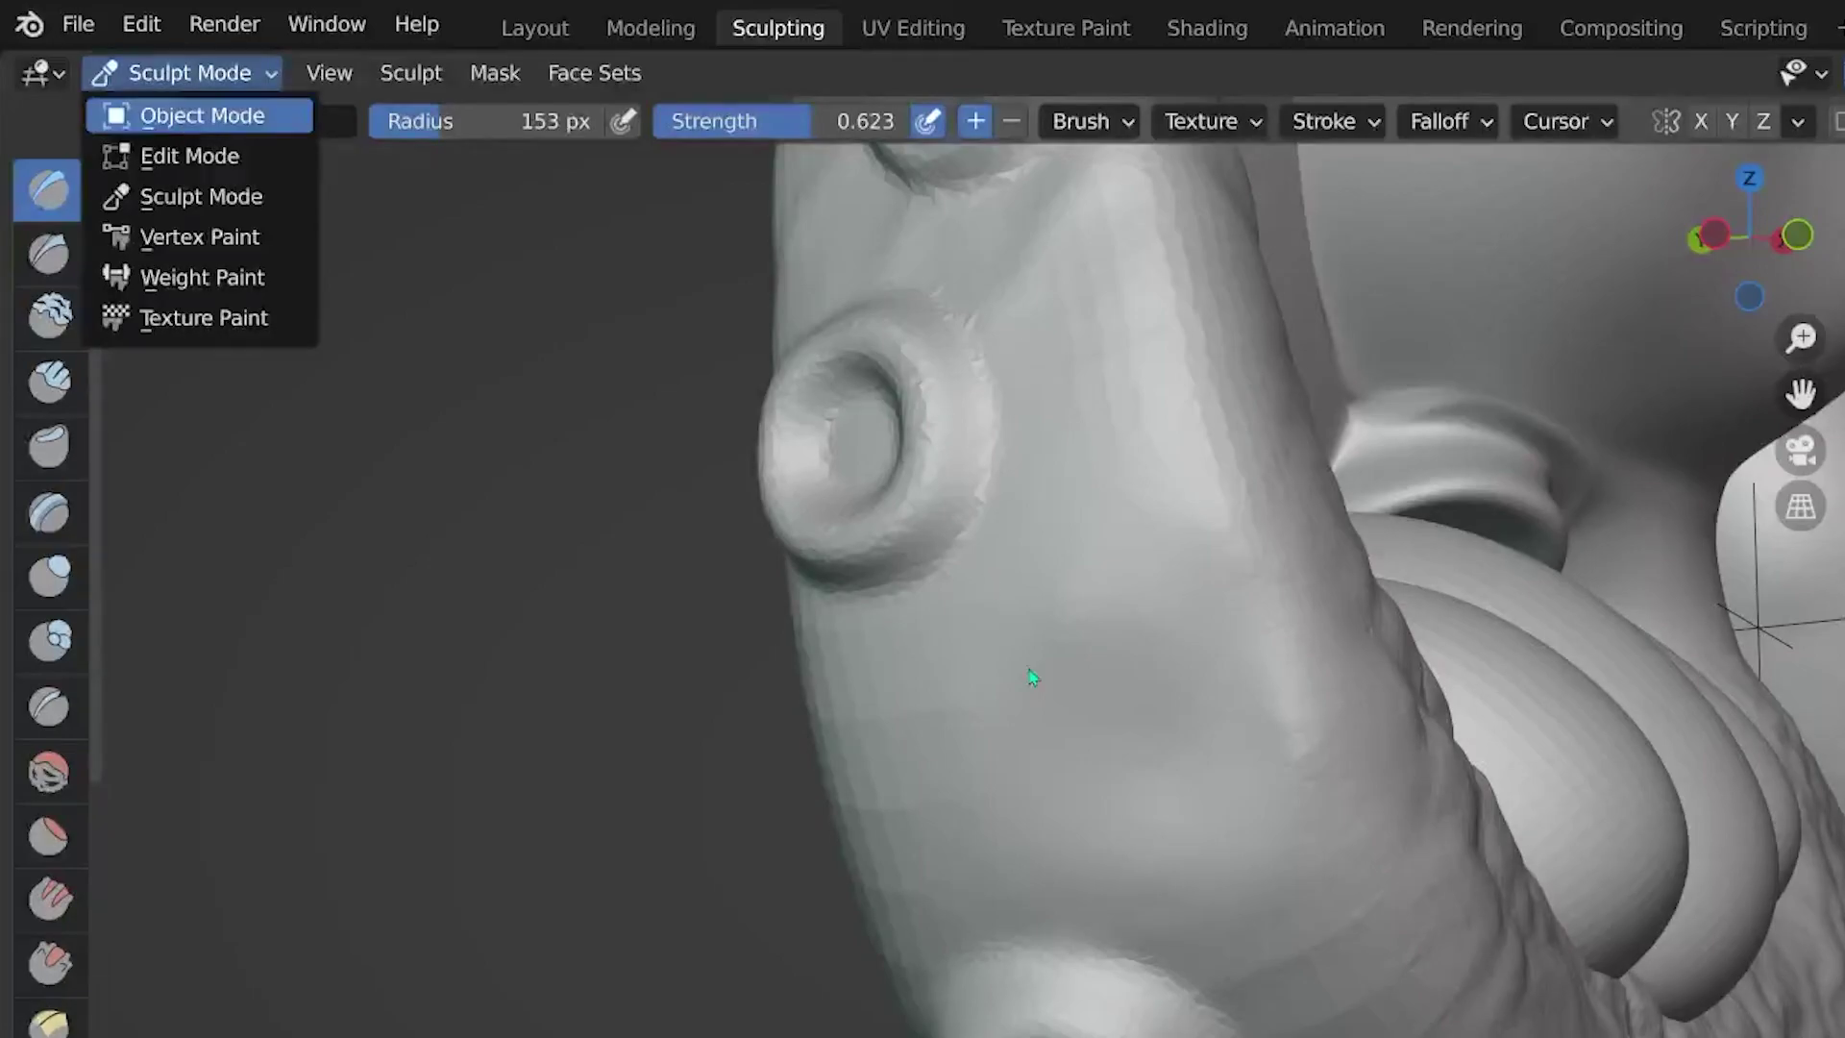
{"action": "key", "text": "Return"}
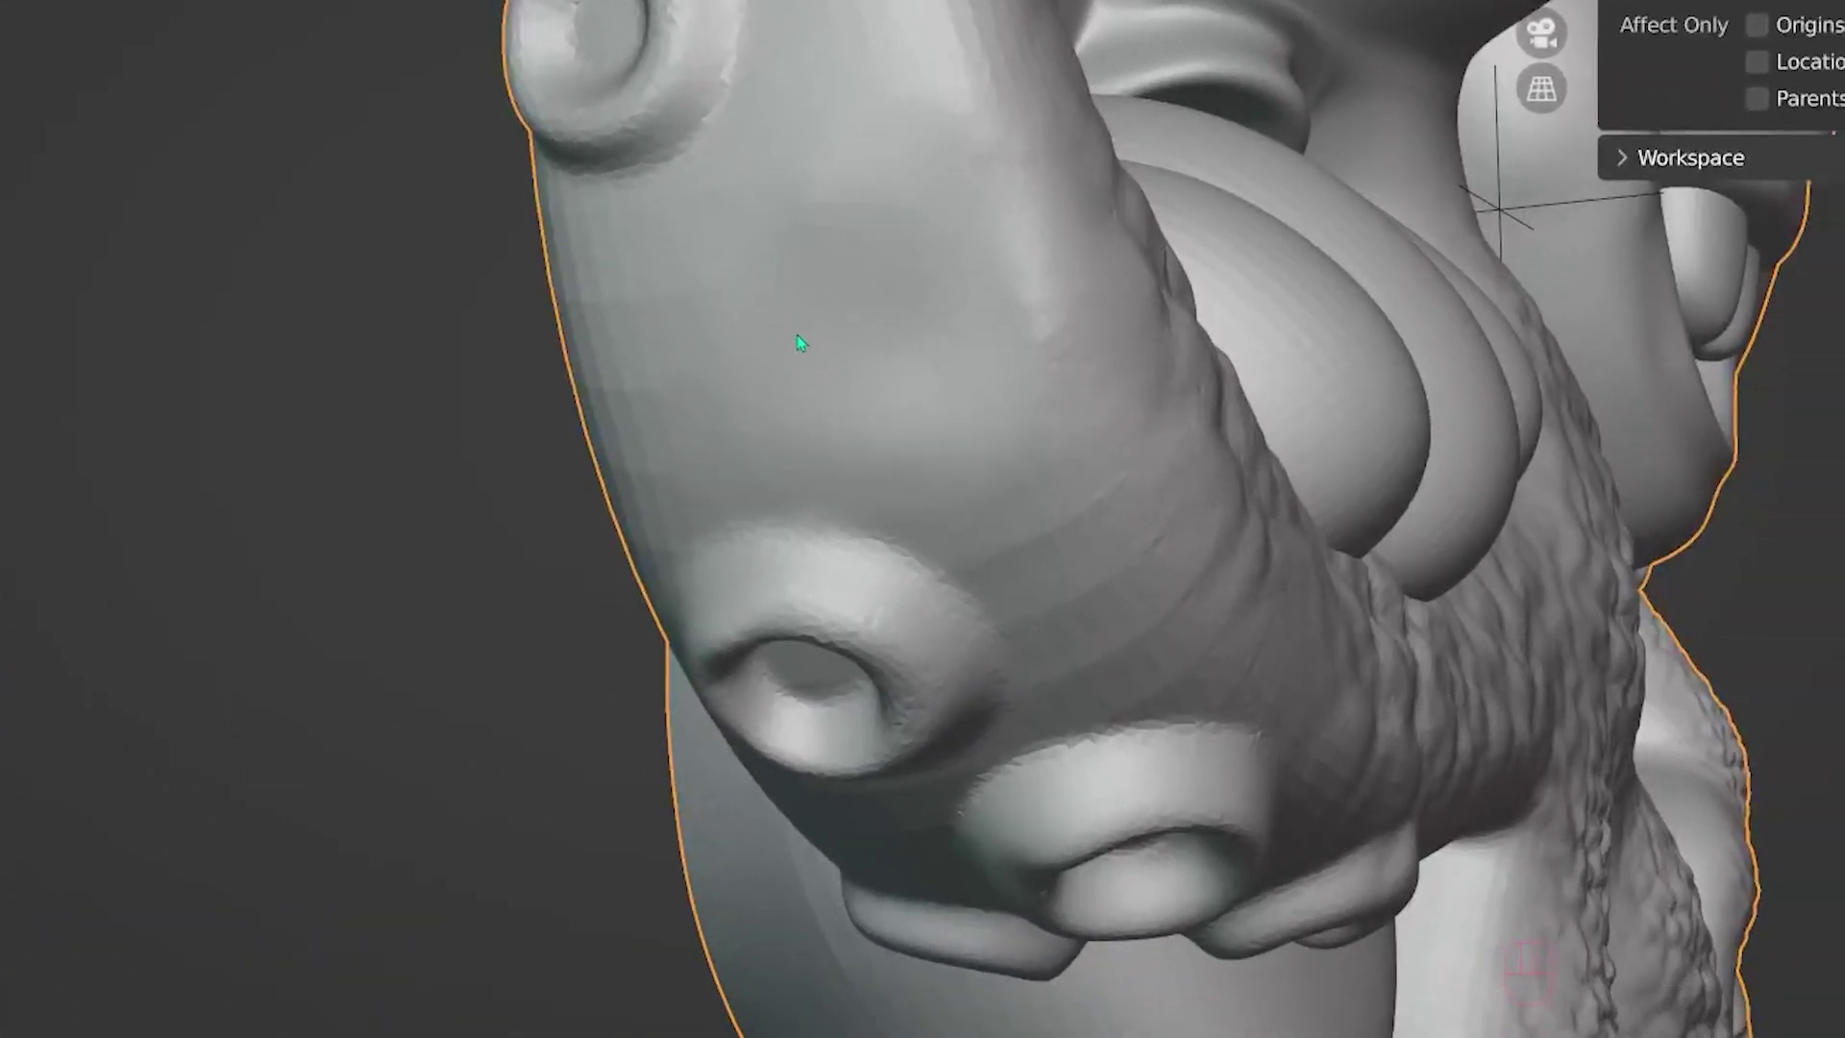
{"action": "key", "text": "ctrl+a"}
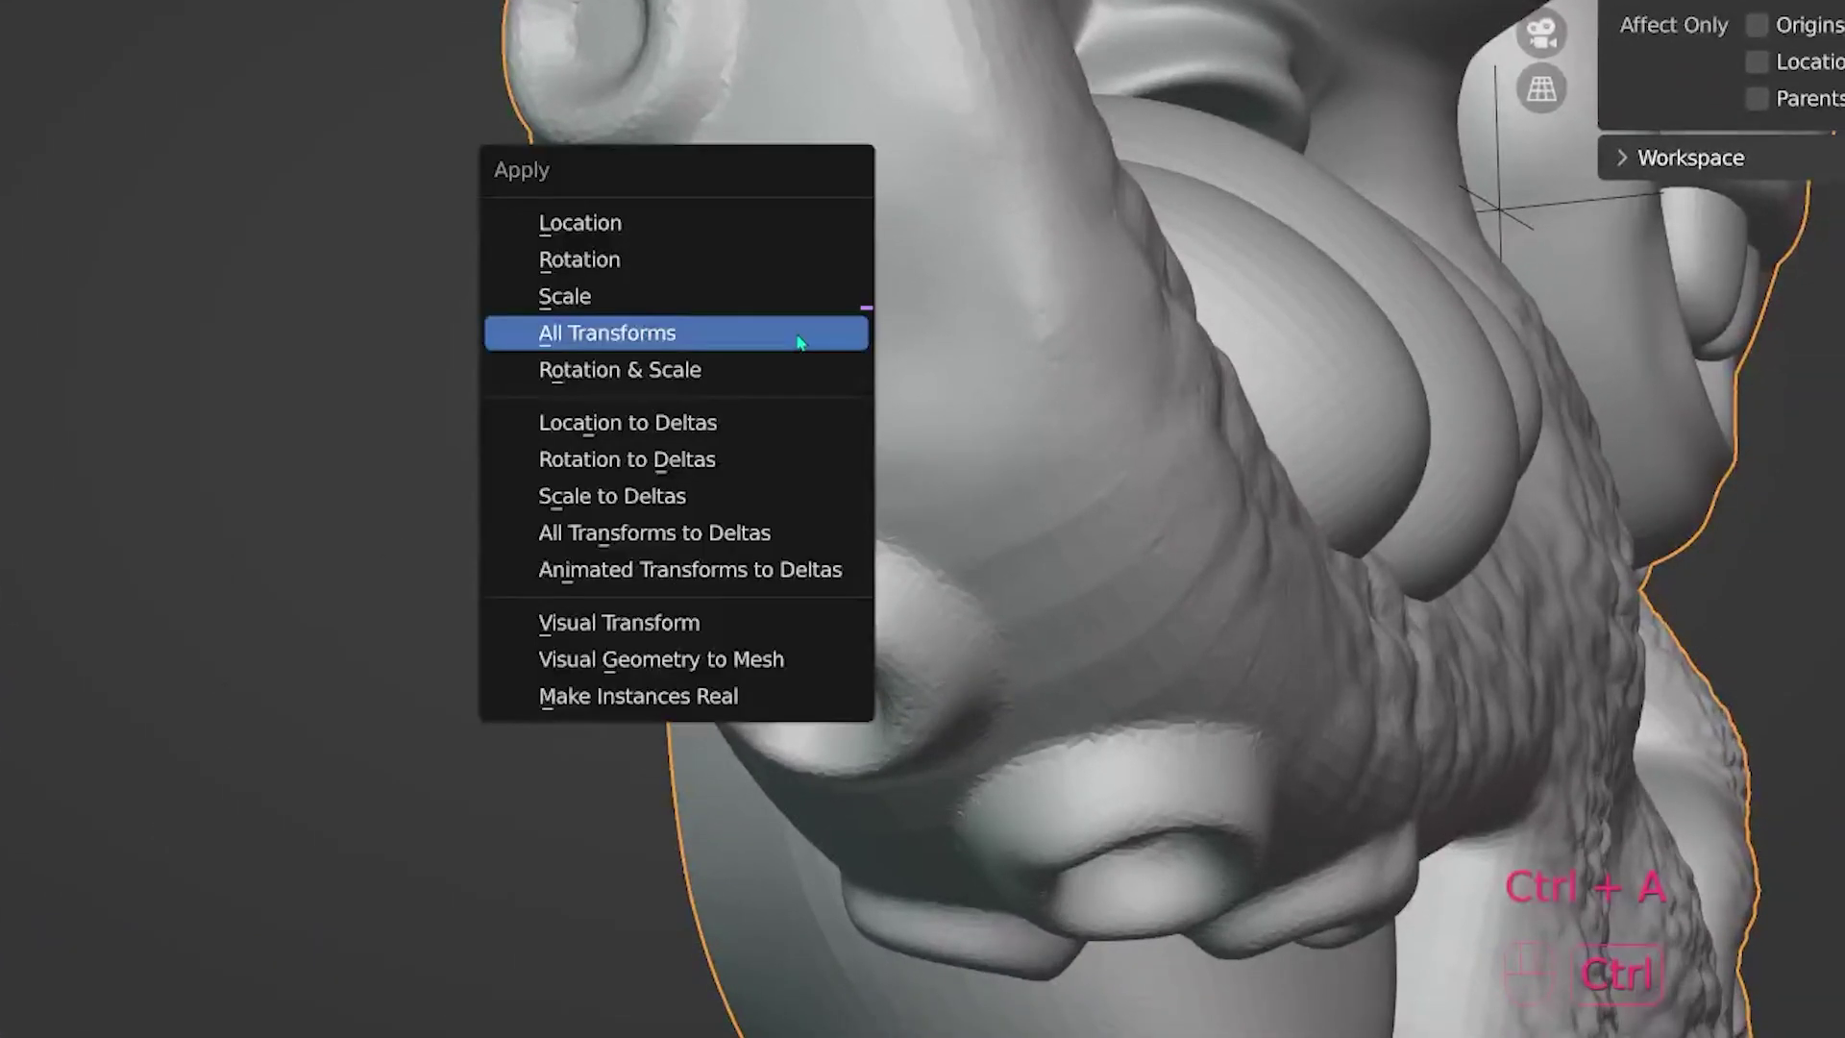
{"action": "left_click", "coordinate": [778, 339]}
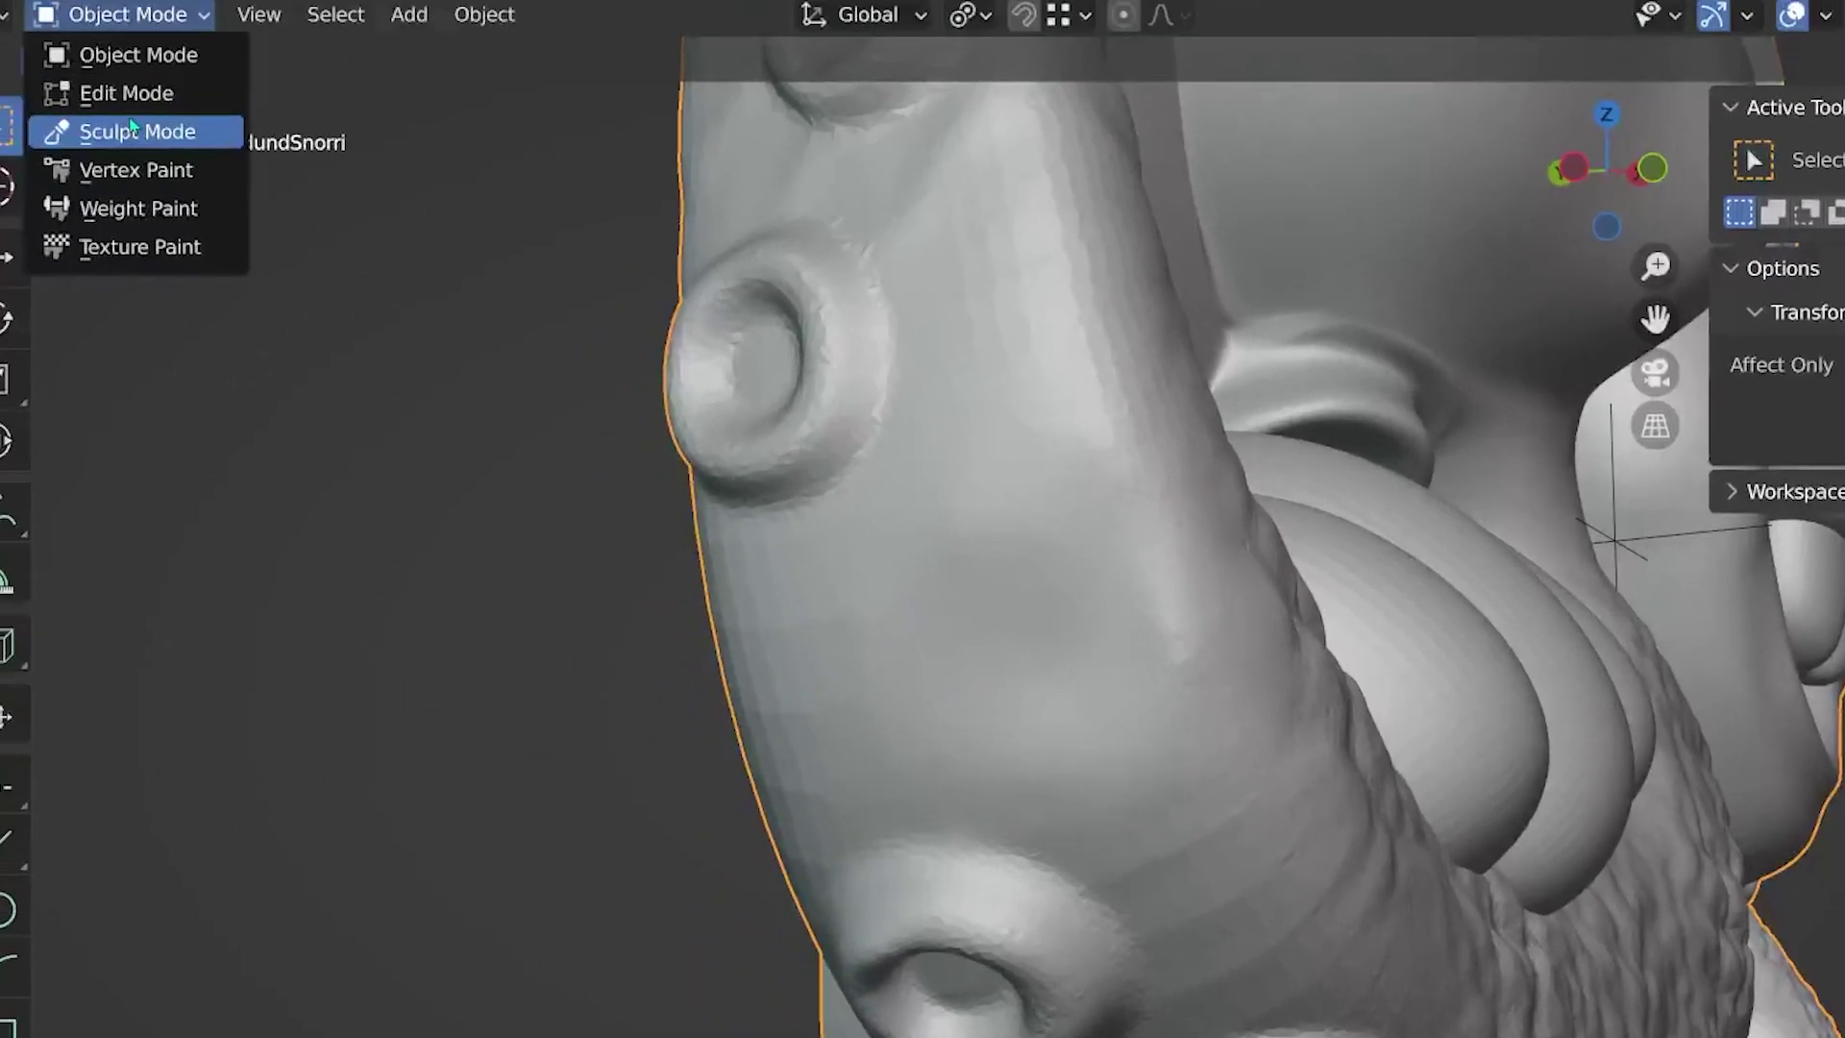
- Return to Sculpt Mode and stamp suction cups on the bare part of the tentacle arm with 300 px and 186 px radii
{"action": "key", "text": "Return"}
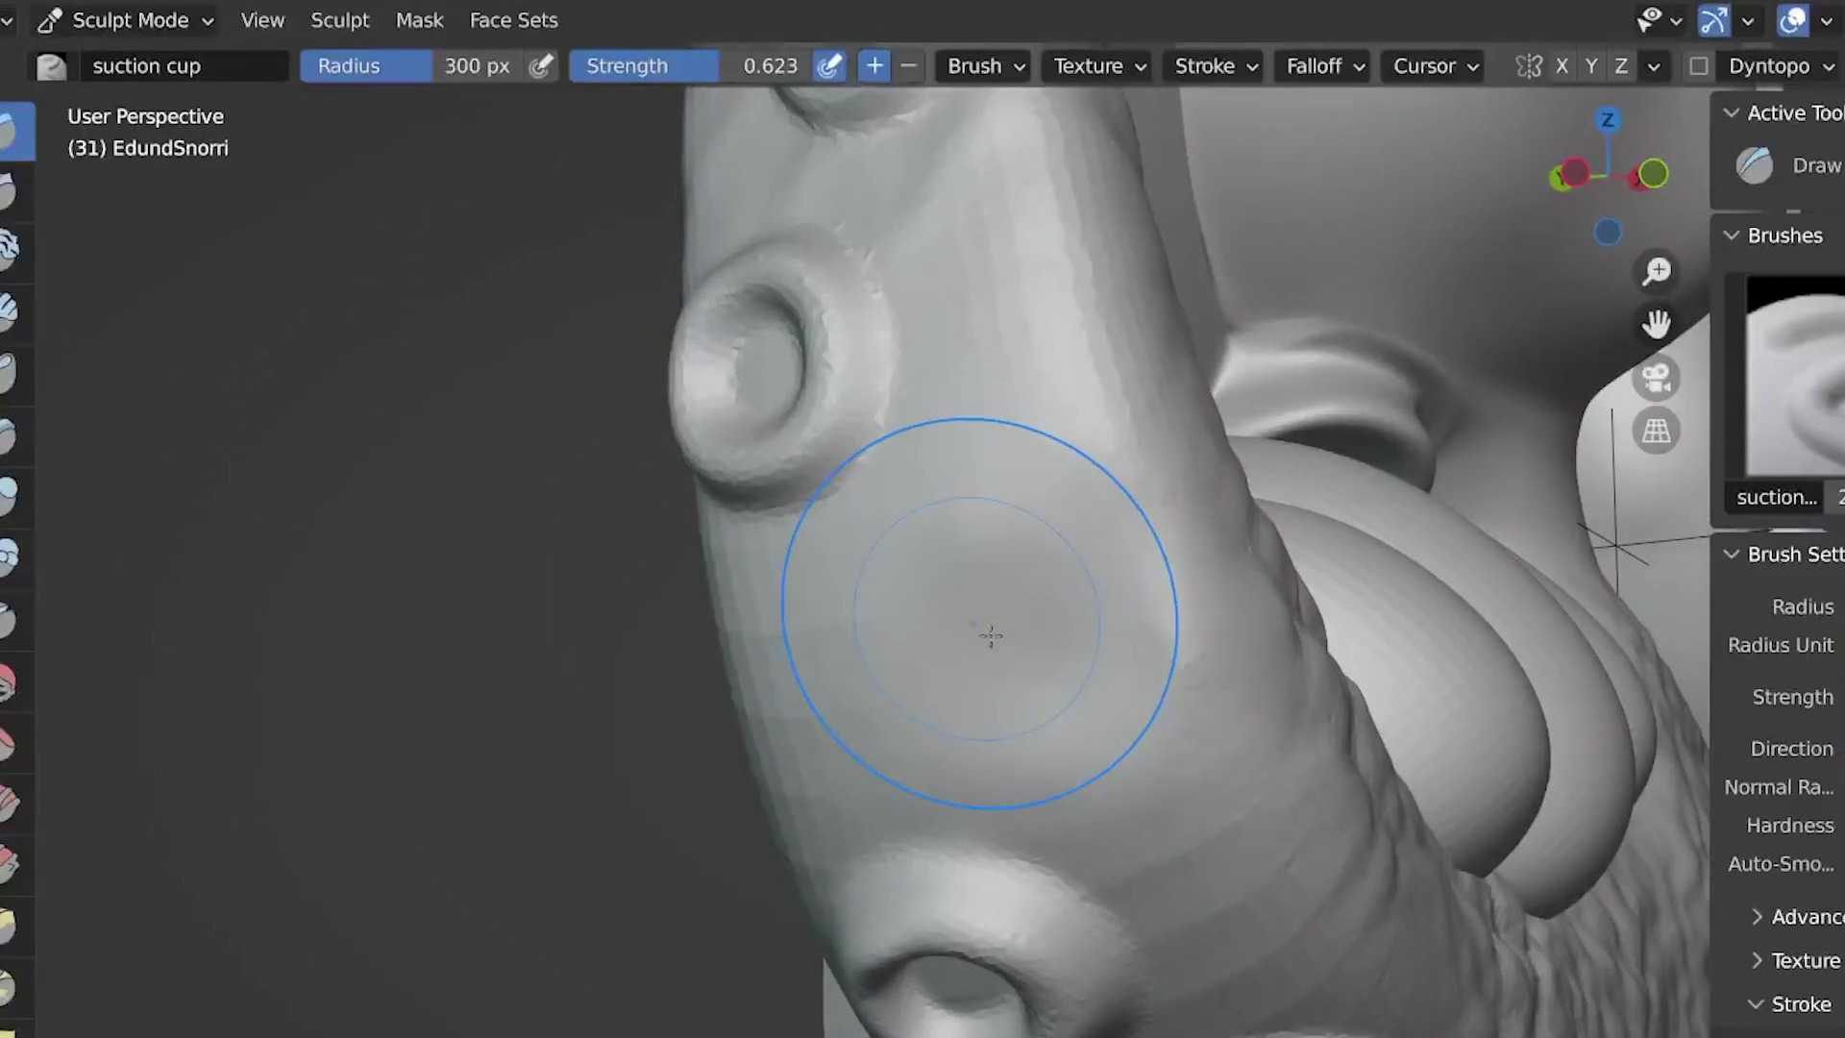
{"action": "left_click_drag", "start_coordinate": [970, 624], "coordinate": [1110, 704]}
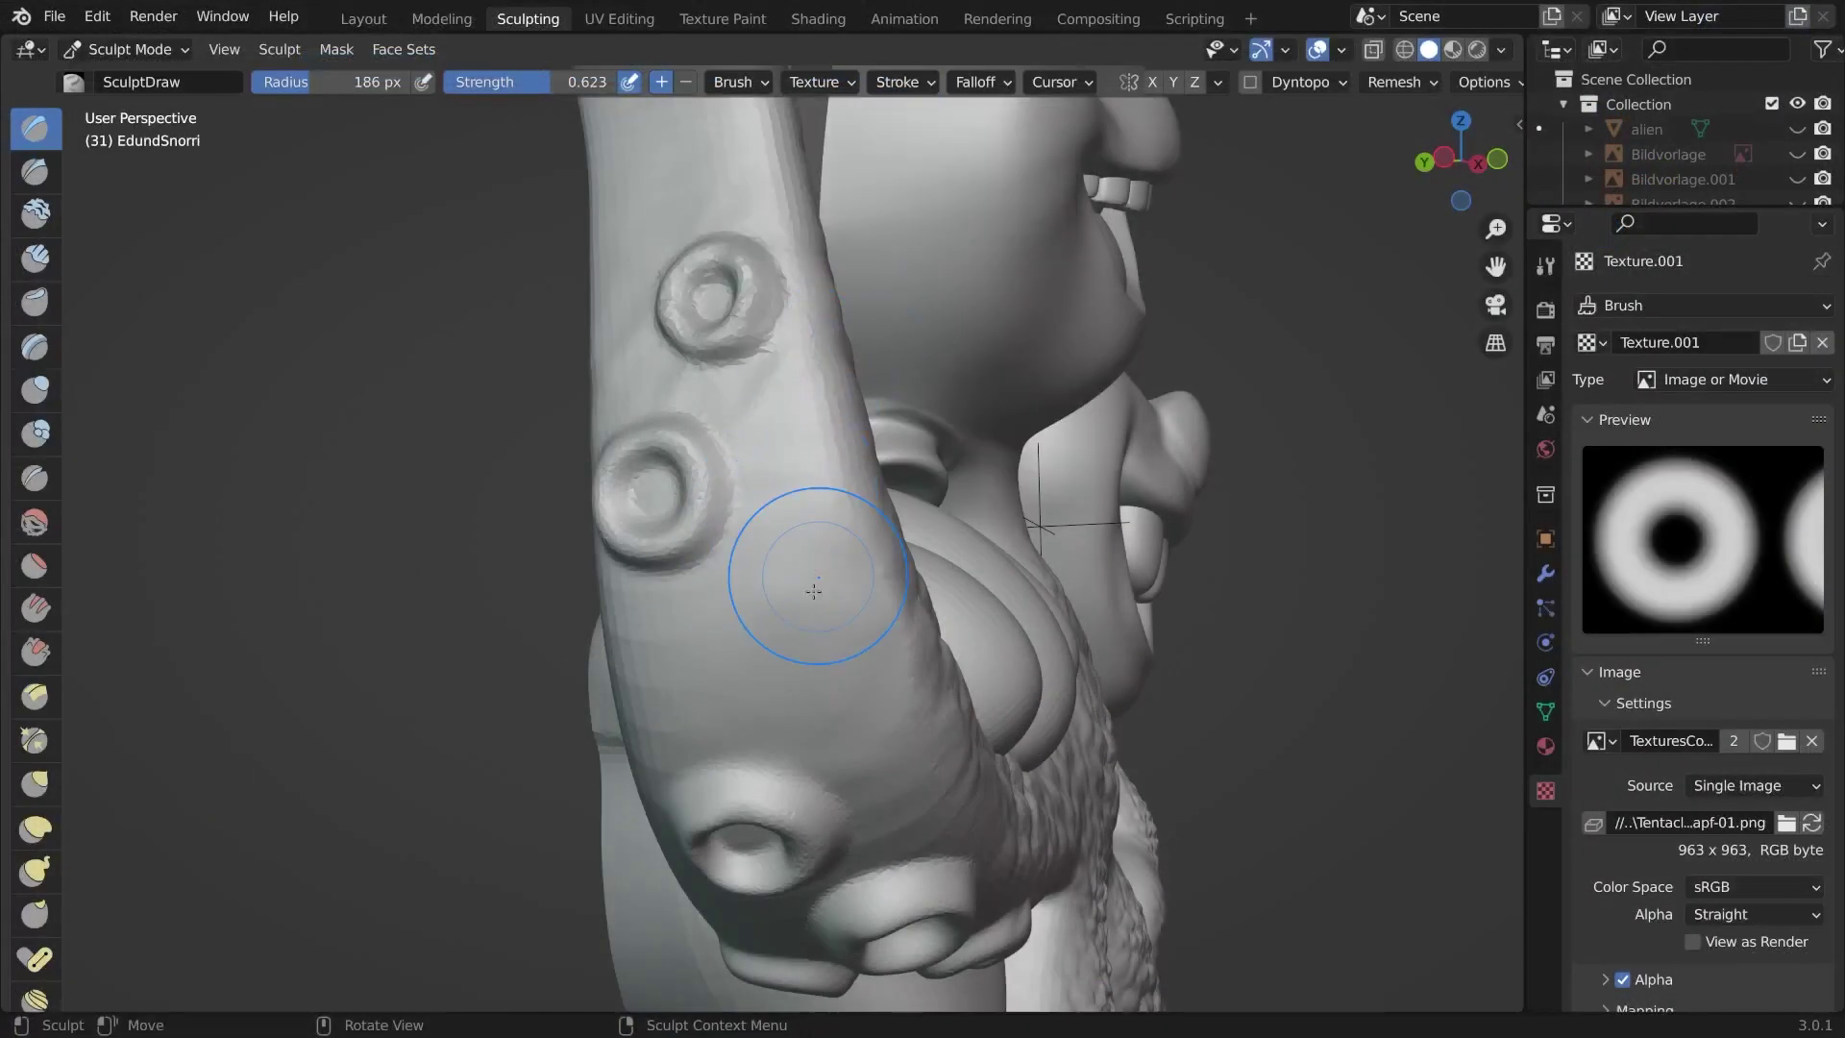
{"action": "mouse_move", "coordinate": [788, 635]}
{"action": "left_mouse_down"}
{"action": "mouse_move", "coordinate": [872, 712]}
{"action": "mouse_move", "coordinate": [827, 701]}
{"action": "left_mouse_up"}
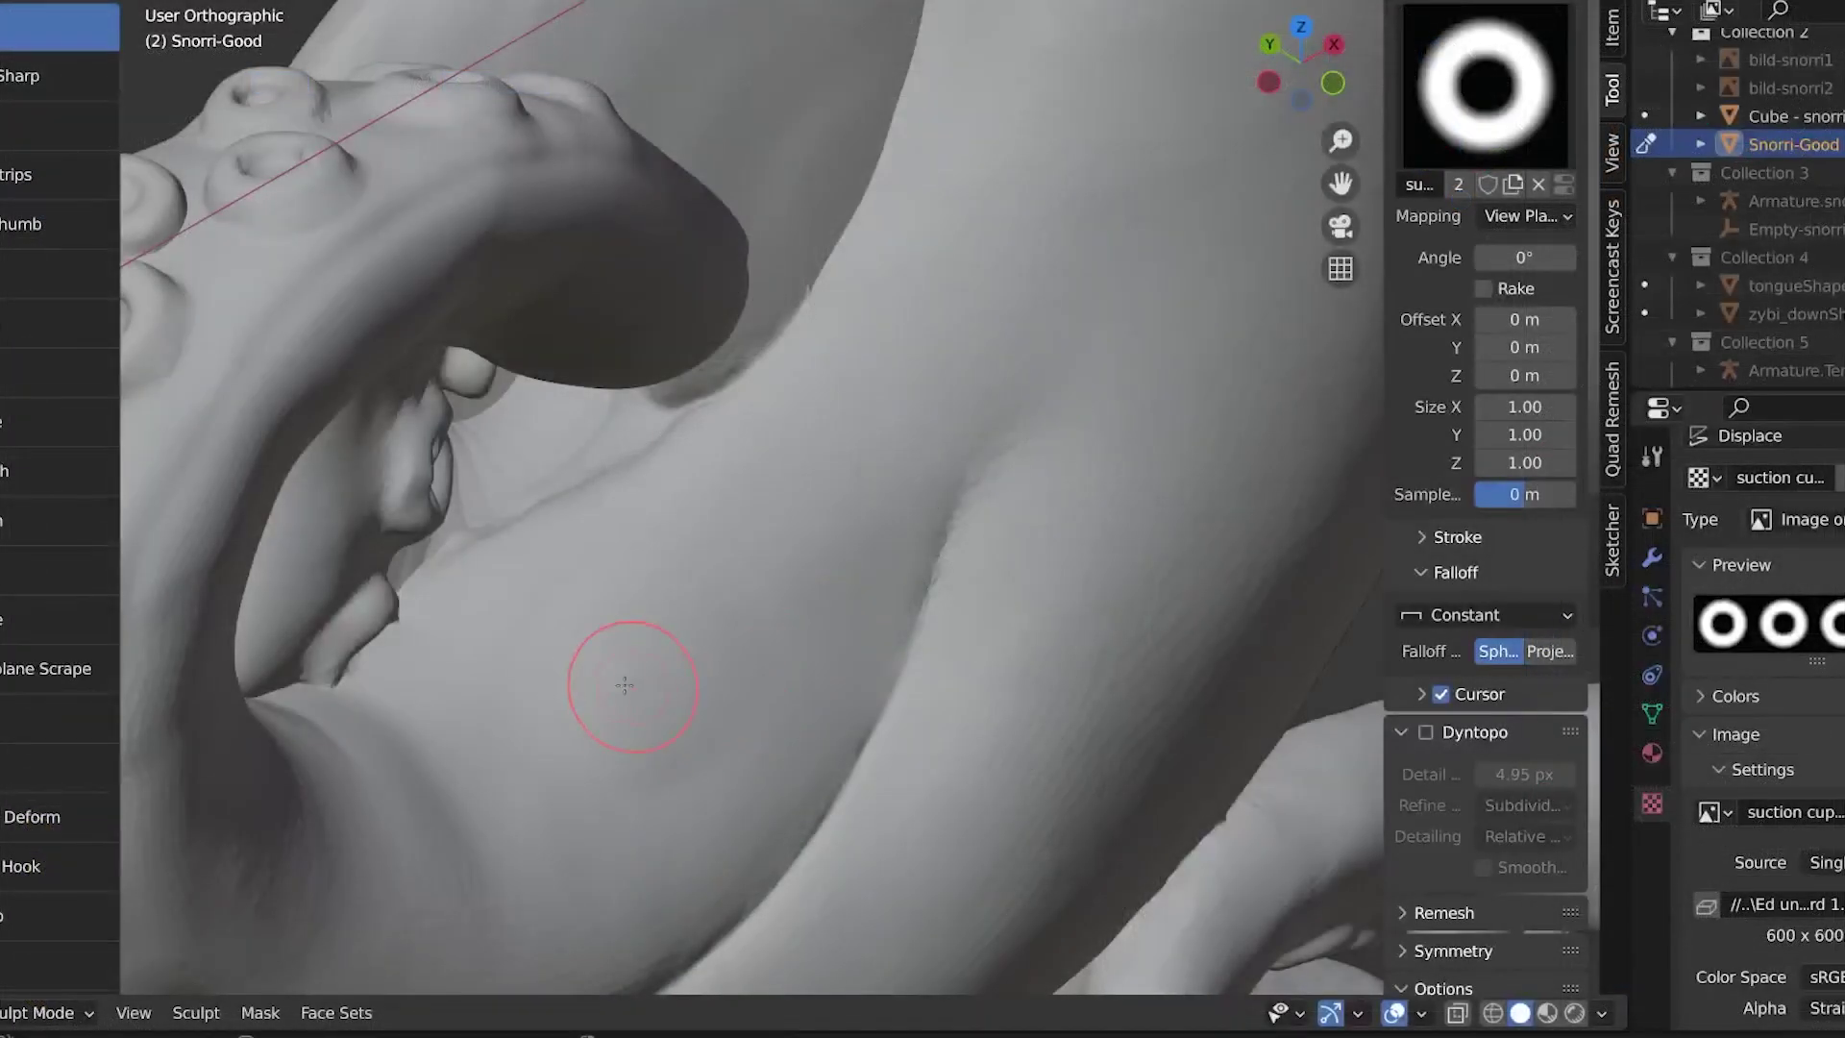
- Sculpt a row of three suction cups on the Snorri-Good character's curled tentacle using the ring texture and Constant falloff
{"action": "key", "text": "f"}
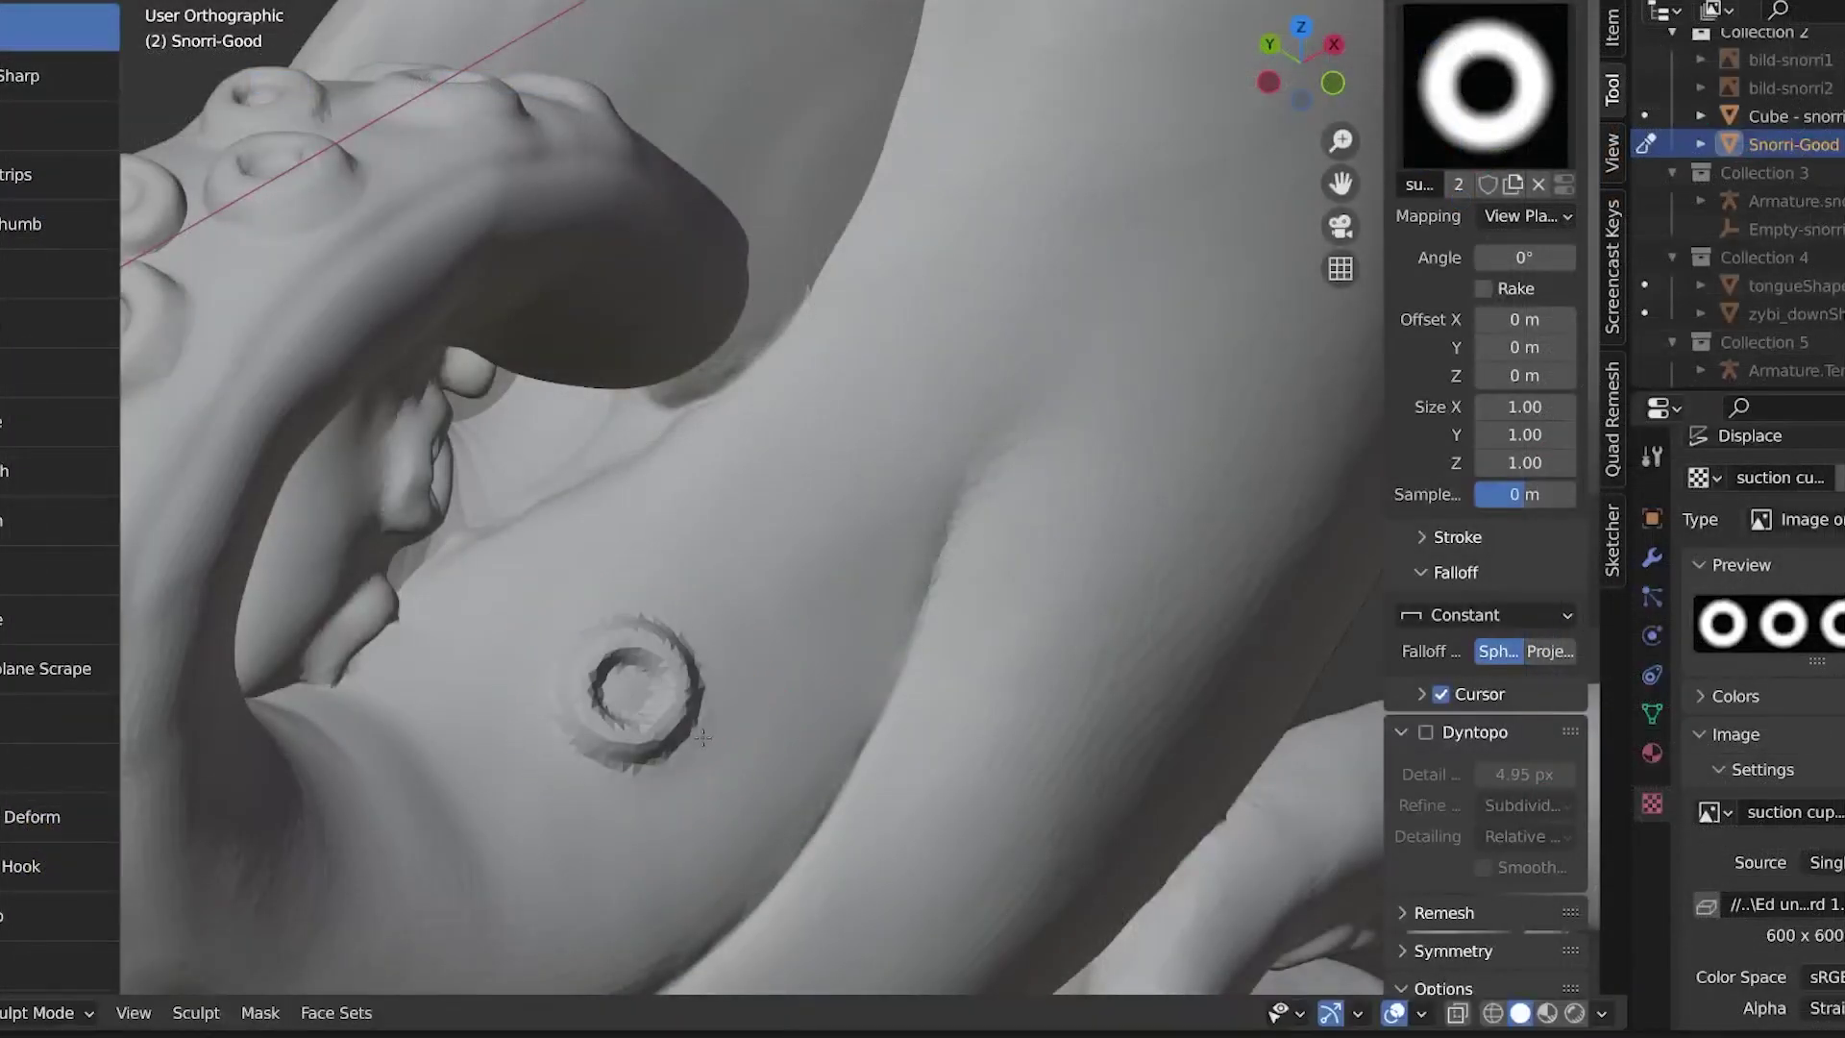
{"action": "middle_click_drag", "start_coordinate": [704, 738], "coordinate": [411, 596]}
{"action": "scroll", "coordinate": [566, 788], "scroll_direction": "up", "scroll_amount": 4}
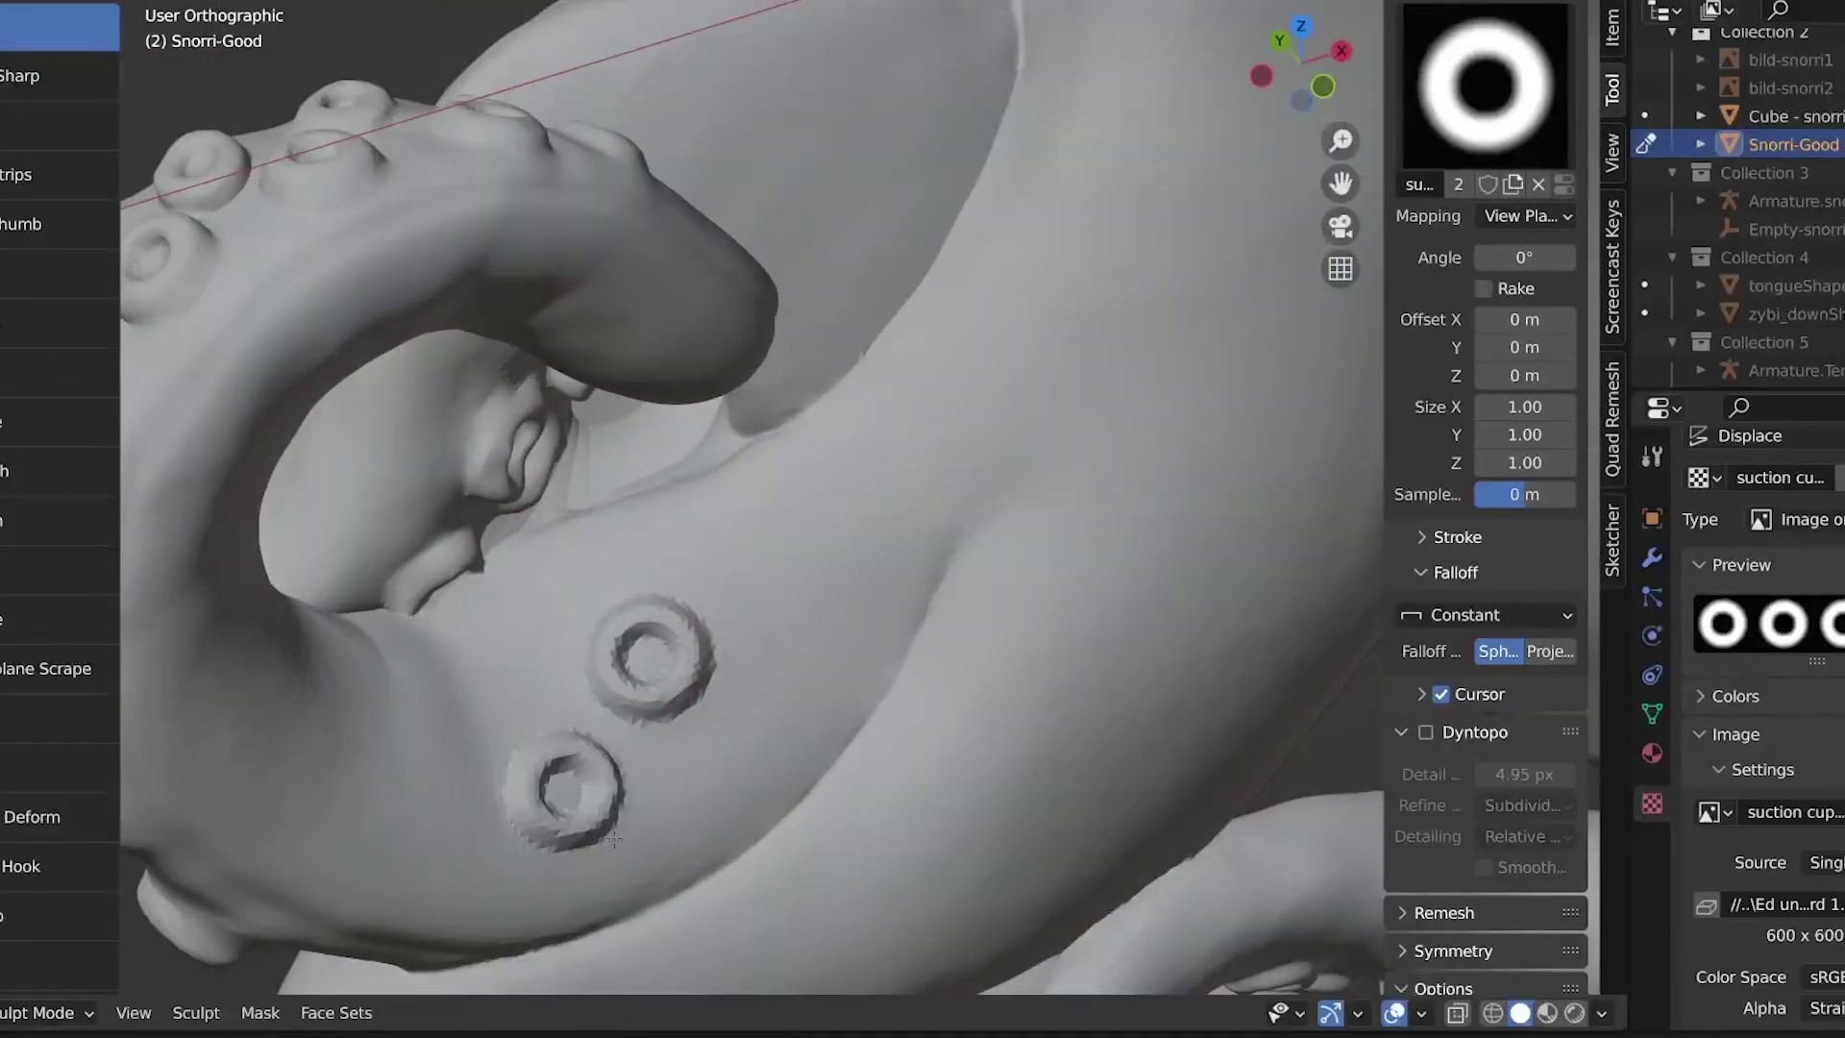
{"action": "scroll", "coordinate": [844, 616], "scroll_direction": "down", "scroll_amount": 5}
{"action": "middle_click_drag", "start_coordinate": [845, 616], "coordinate": [831, 717]}
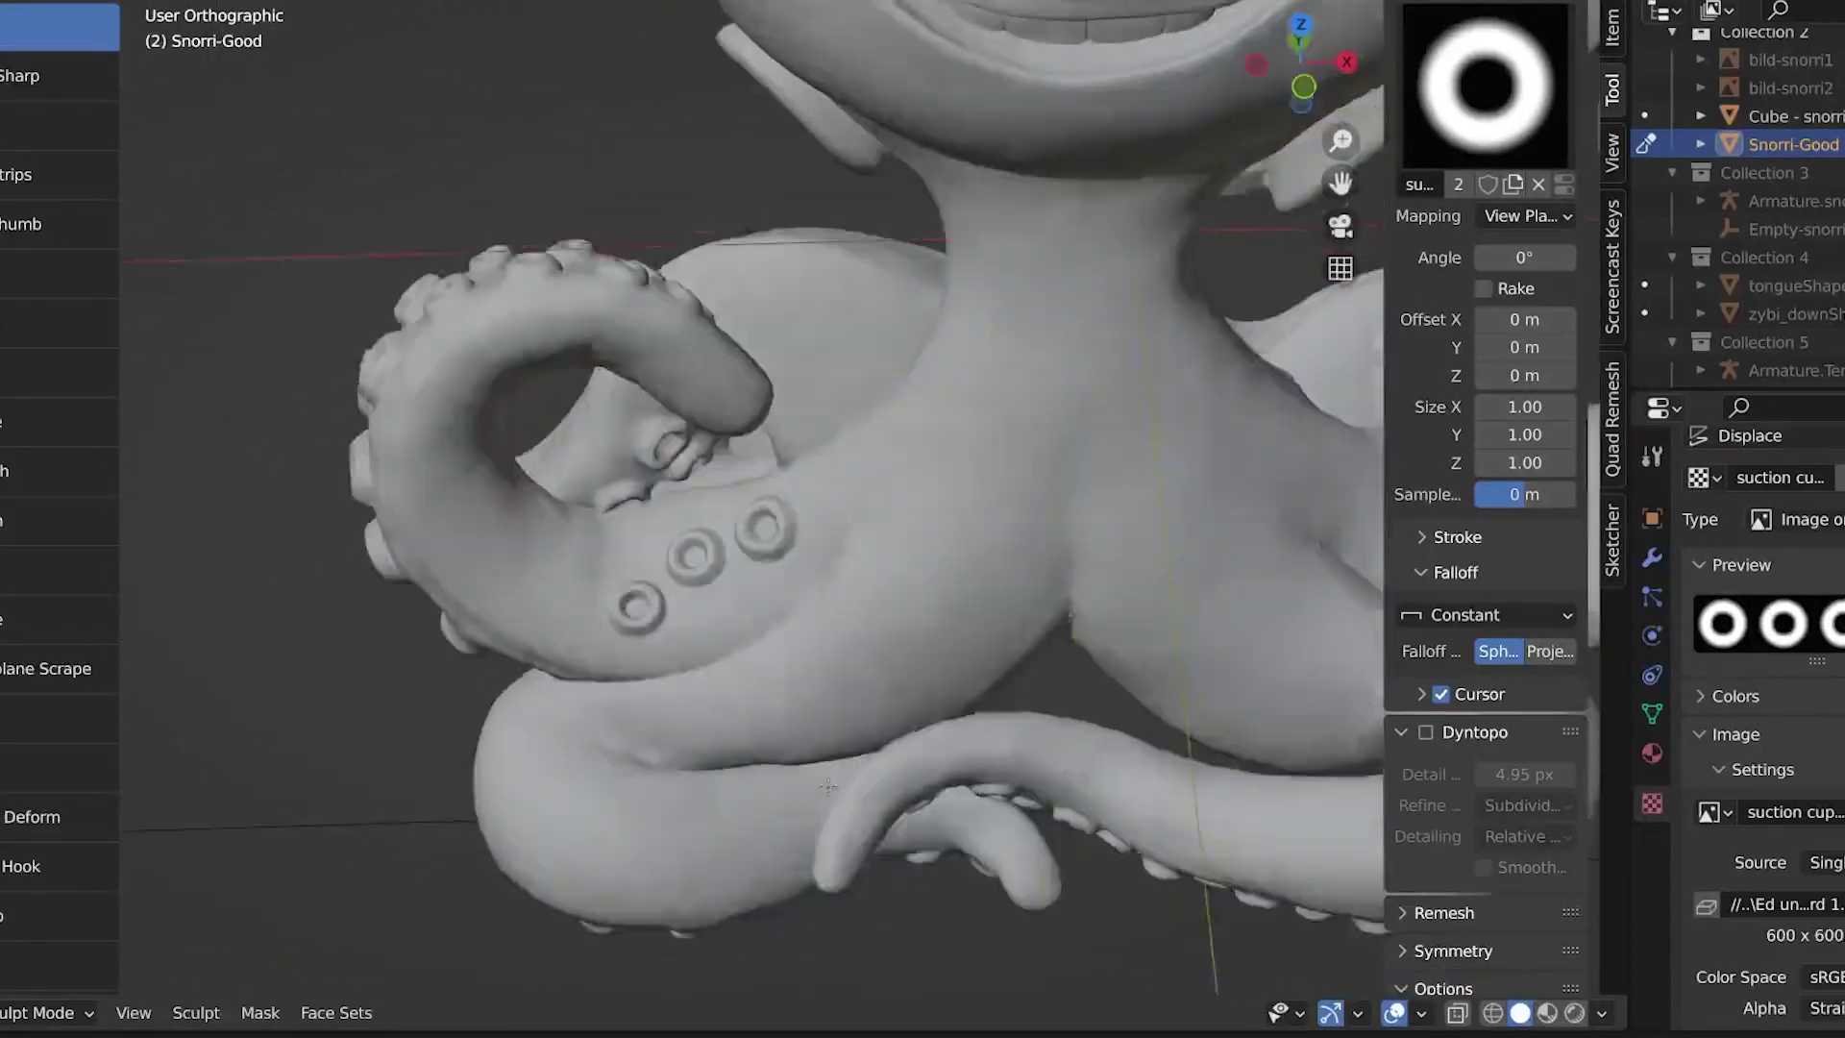
- Sculpt three suction cups of different sizes down the middle of the Snorri-Good character's face, between the eyes
{"action": "scroll", "coordinate": [831, 717], "scroll_direction": "up", "scroll_amount": 5}
{"action": "scroll", "coordinate": [903, 871], "scroll_direction": "down", "scroll_amount": 5}
{"action": "middle_click_drag", "start_coordinate": [903, 871], "coordinate": [778, 961]}
{"action": "scroll", "coordinate": [764, 631], "scroll_direction": "up", "scroll_amount": 5}
{"action": "mouse_move", "coordinate": [764, 632]}
{"action": "middle_mouse_down"}
{"action": "mouse_move", "coordinate": [799, 382]}
{"action": "mouse_move", "coordinate": [752, 516]}
{"action": "middle_mouse_up"}
{"action": "scroll", "coordinate": [805, 492], "scroll_direction": "down", "scroll_amount": 3}
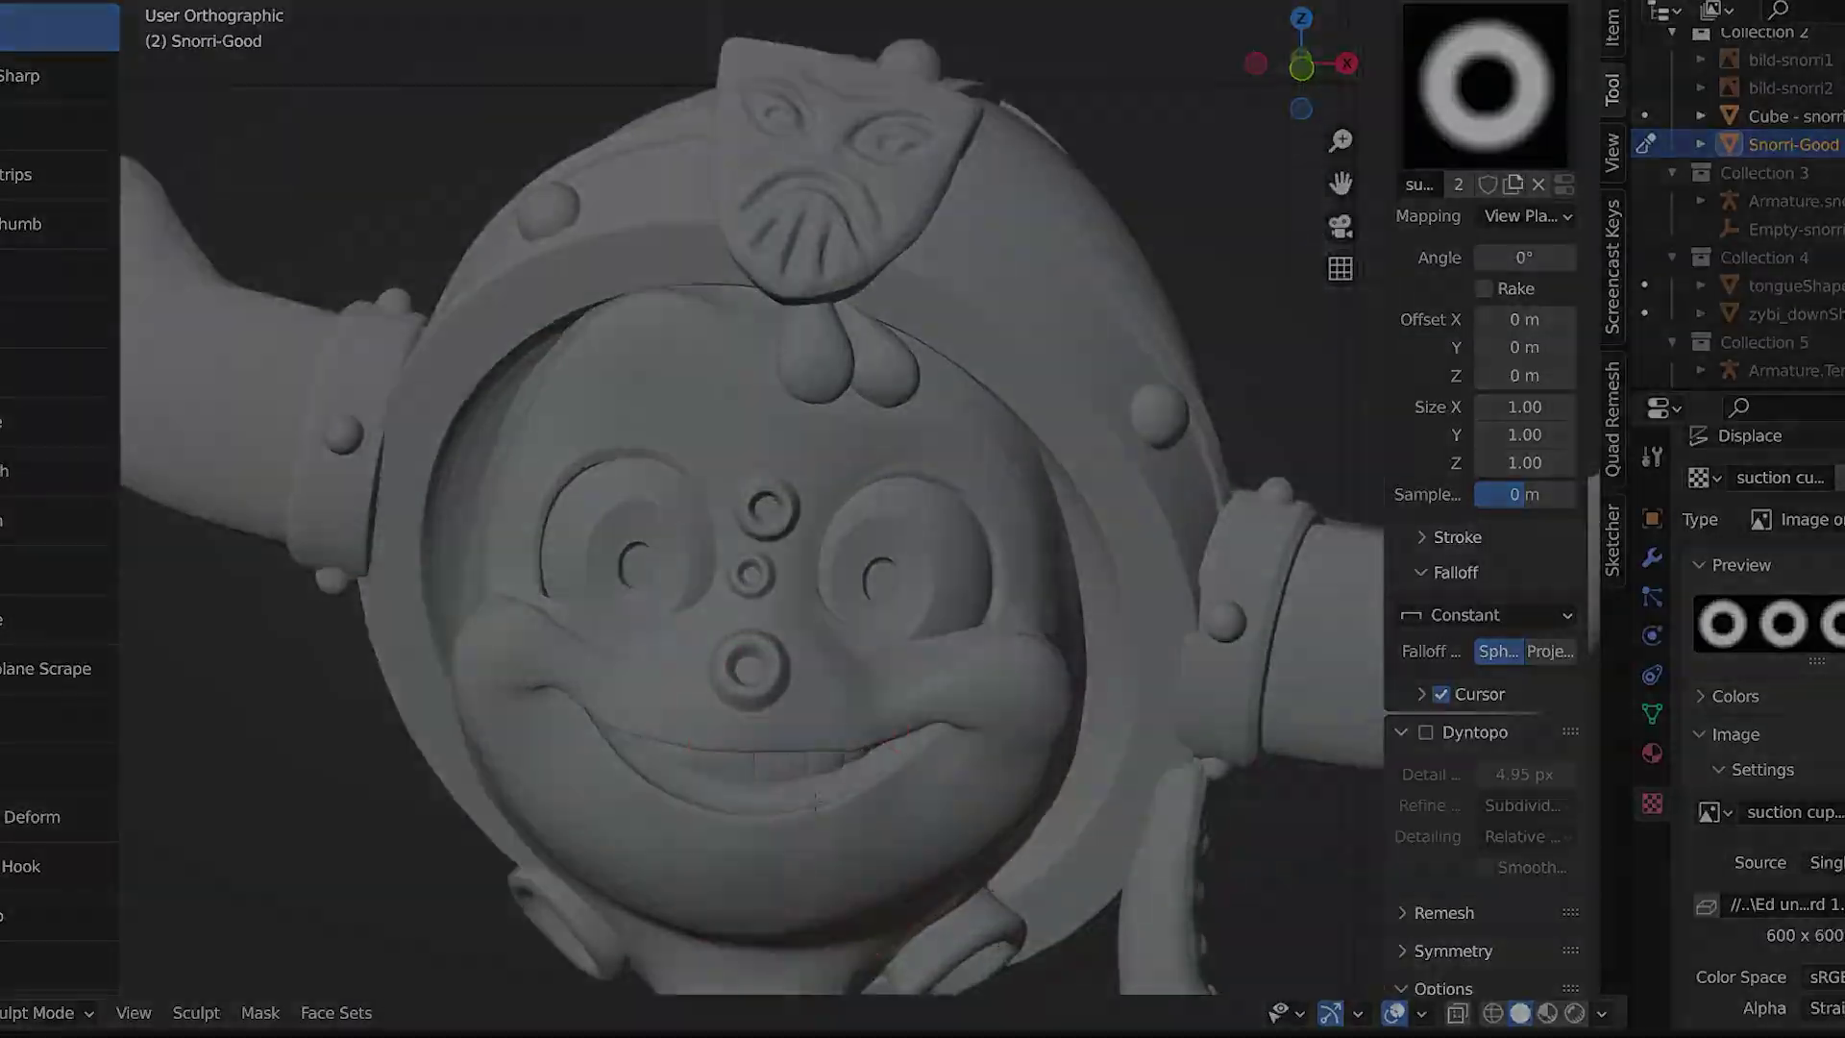